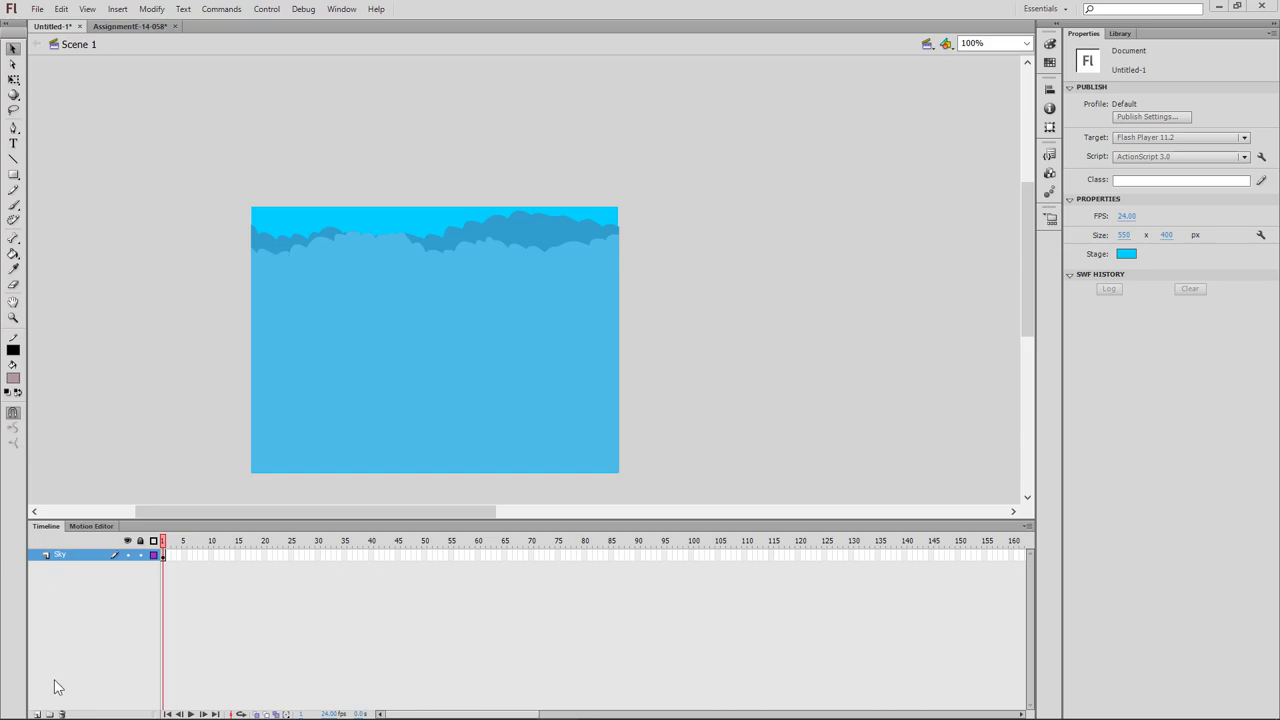
Step: Add a new layer above Sky and name it Cloud
left_click(36, 714)
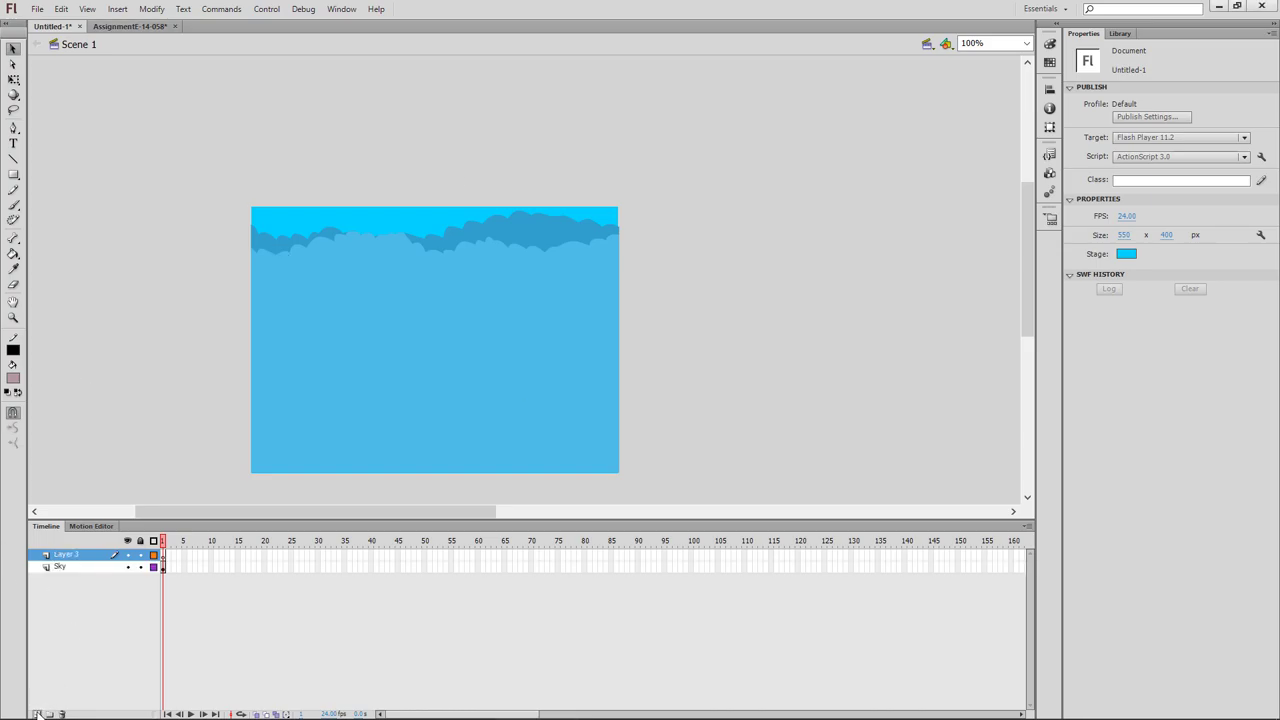
double_click(62, 555)
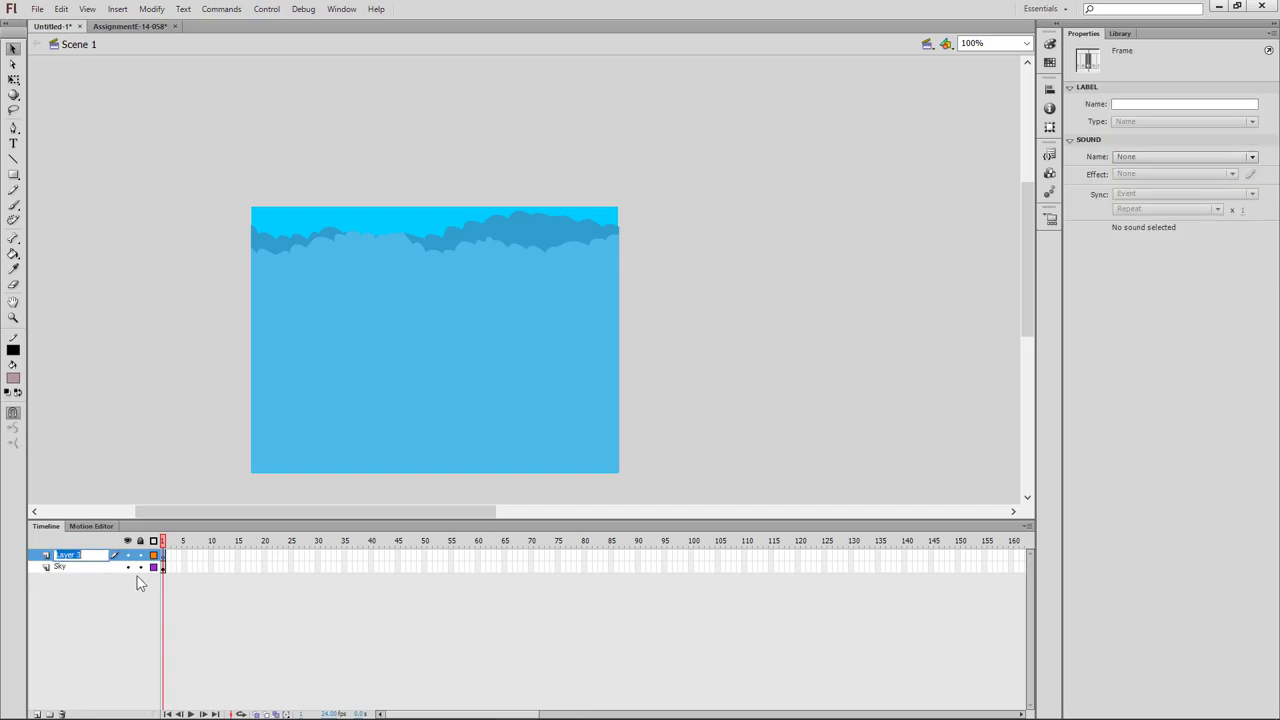
type("Cloud")
key("Return")
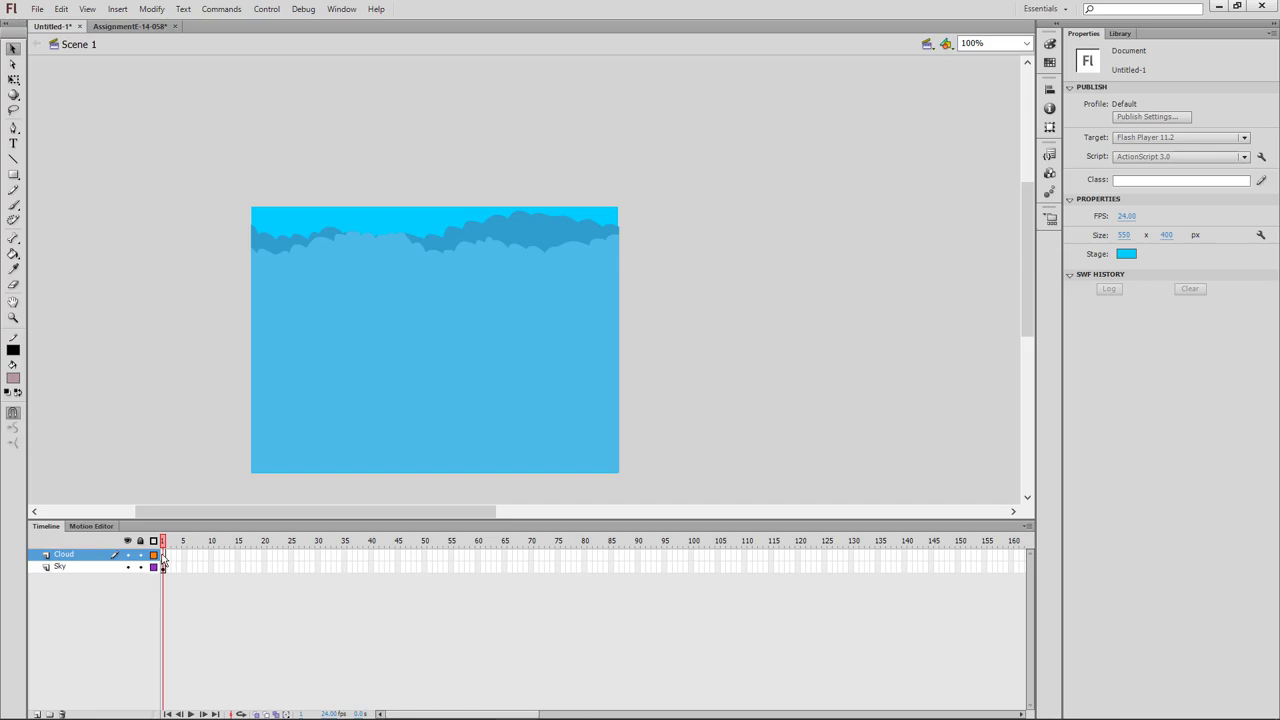
Step: Import cloud image 1.jpg onto the Cloud layer, shift it left to X −33, and zoom in
left_click(162, 557)
left_click(36, 9)
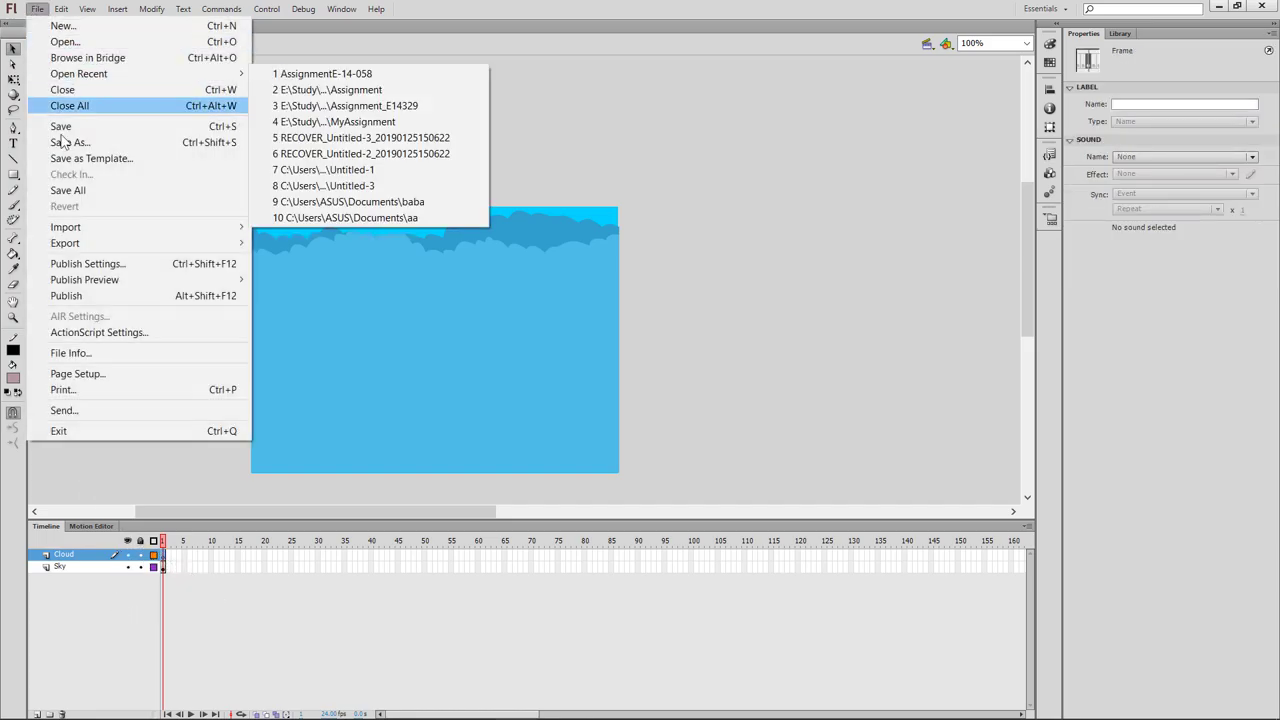
left_click(310, 222)
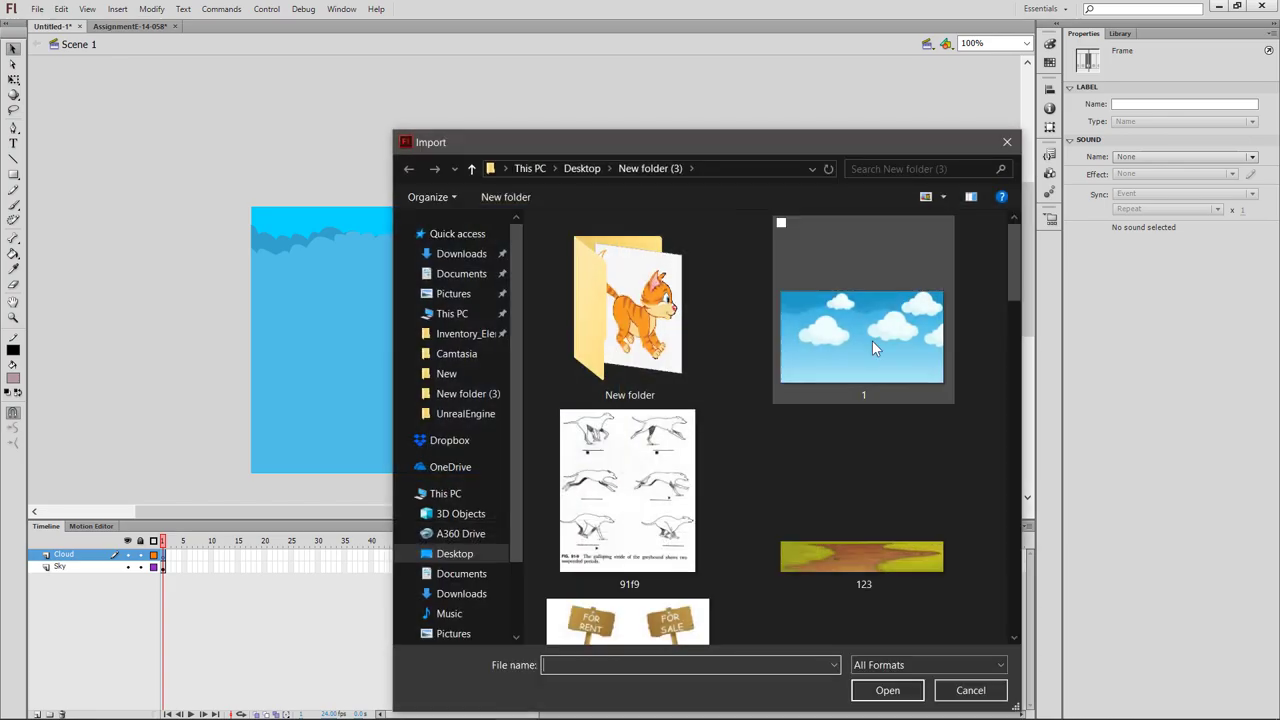
double_click(898, 350)
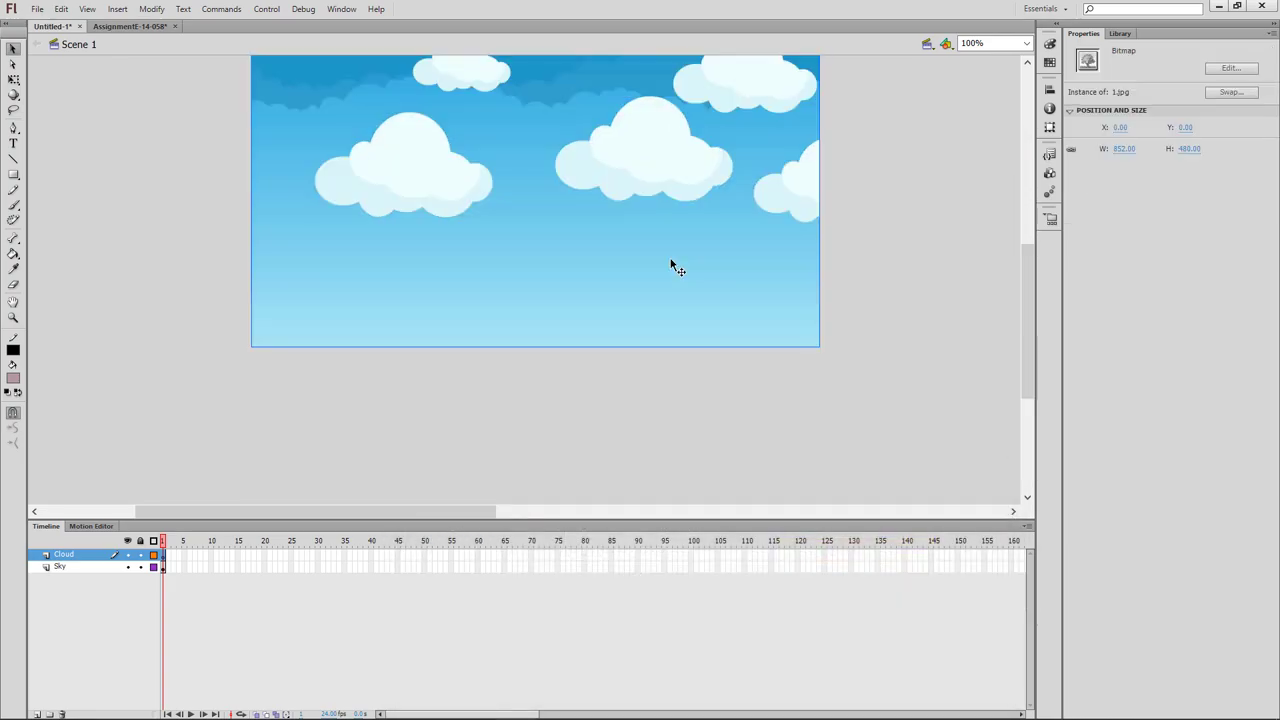
scroll(672, 265, "up", 3)
mouse_move(666, 283)
left_mouse_down()
mouse_move(640, 317)
mouse_move(420, 291)
left_mouse_up()
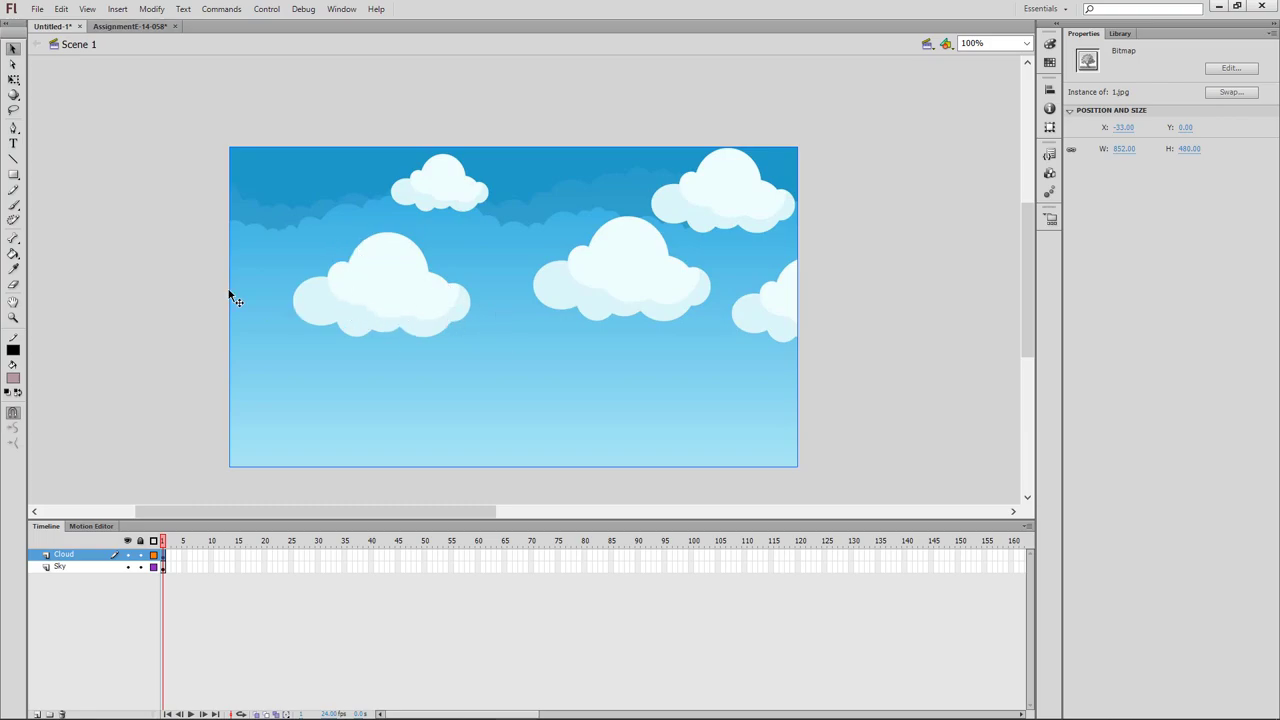
left_click(13, 318)
left_click_drag(282, 236, 484, 351)
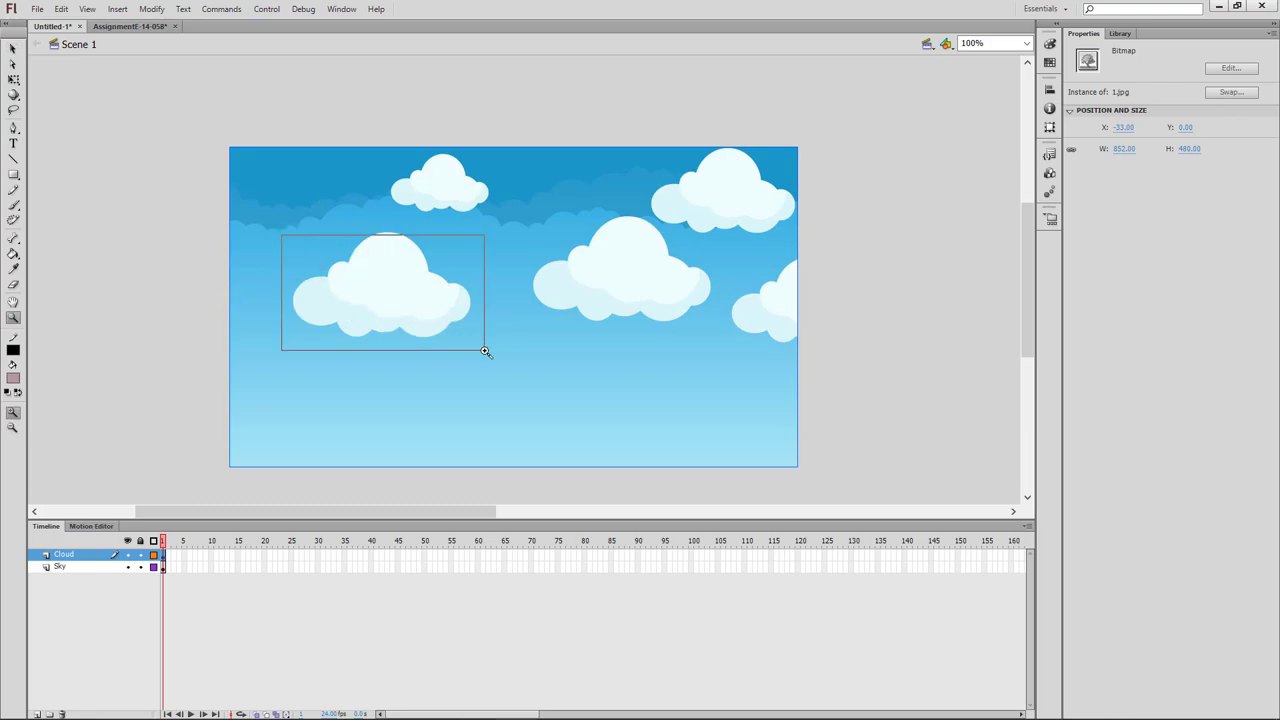
scroll(660, 362, "up", 2)
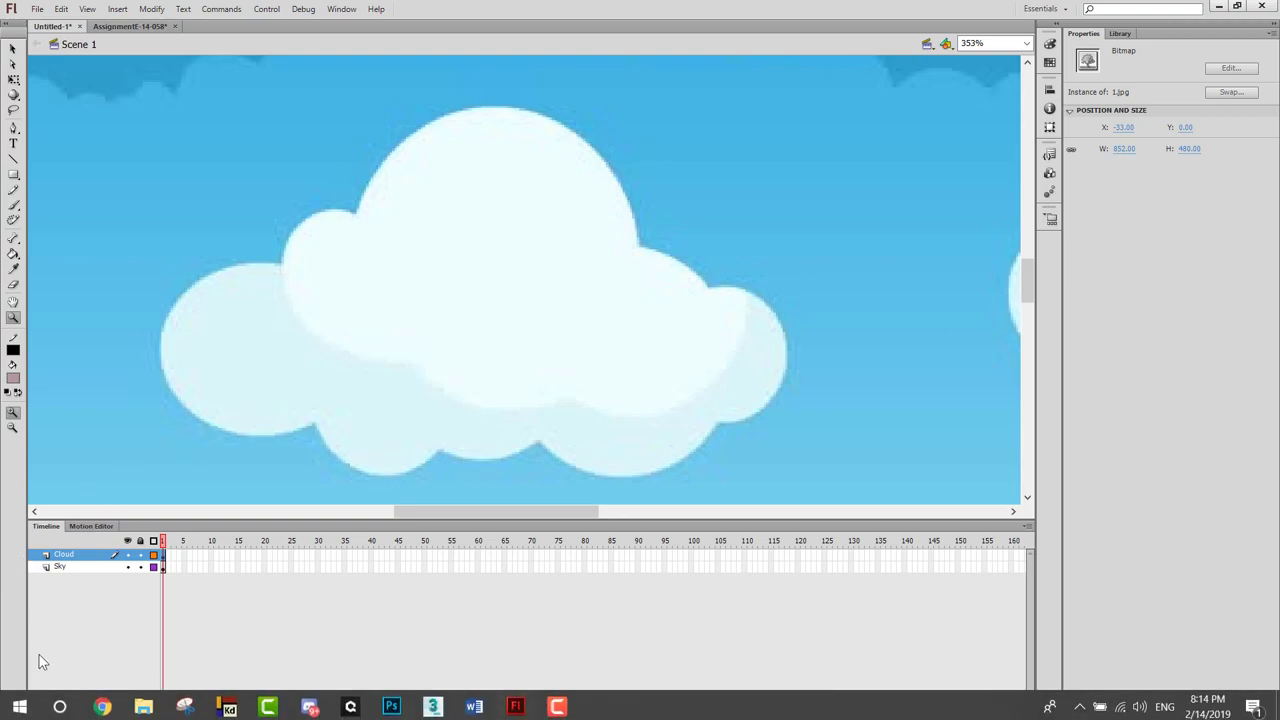
Step: Add a layer named Ref and move it between Cloud and Sky
left_click(36, 714)
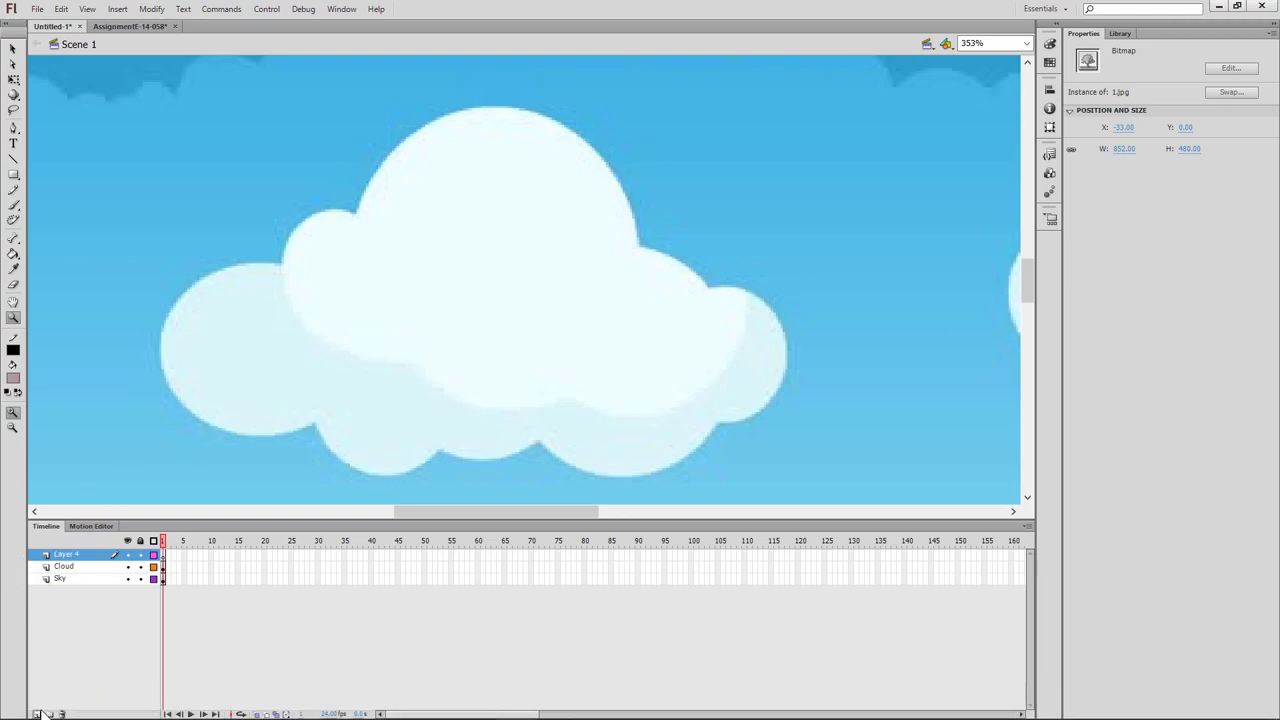
double_click(64, 554)
type("Ref")
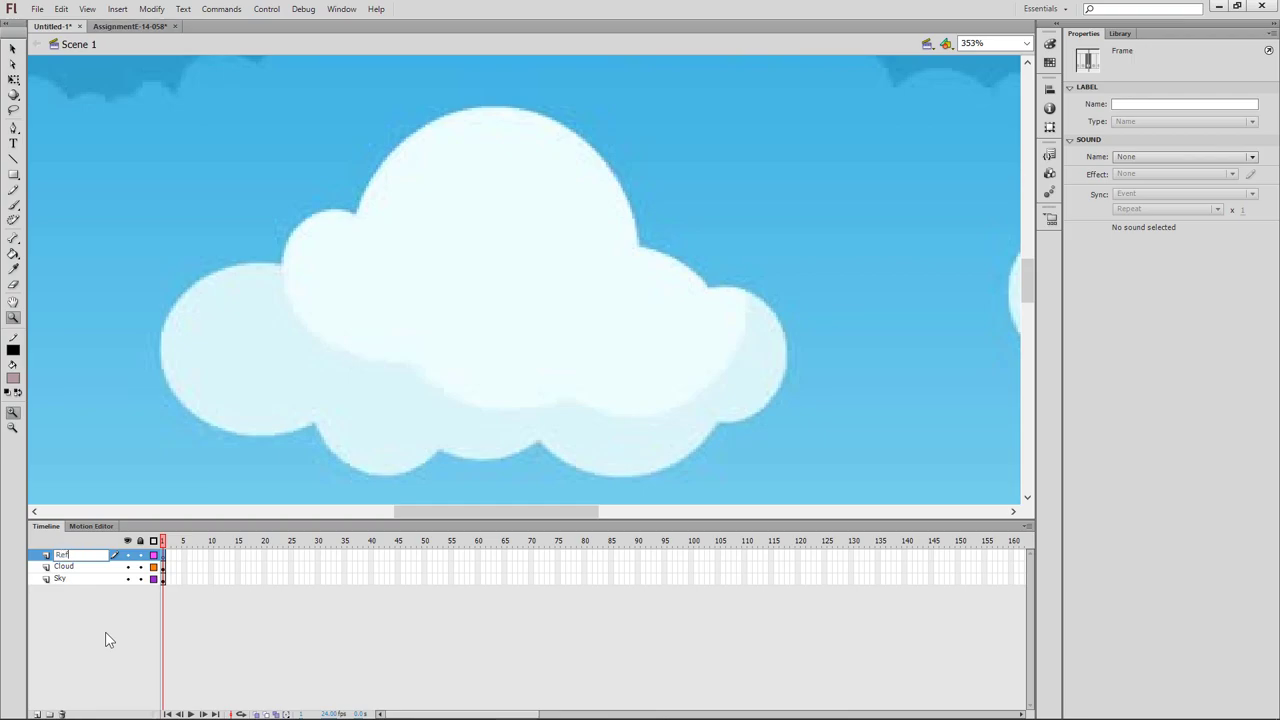
key("Return")
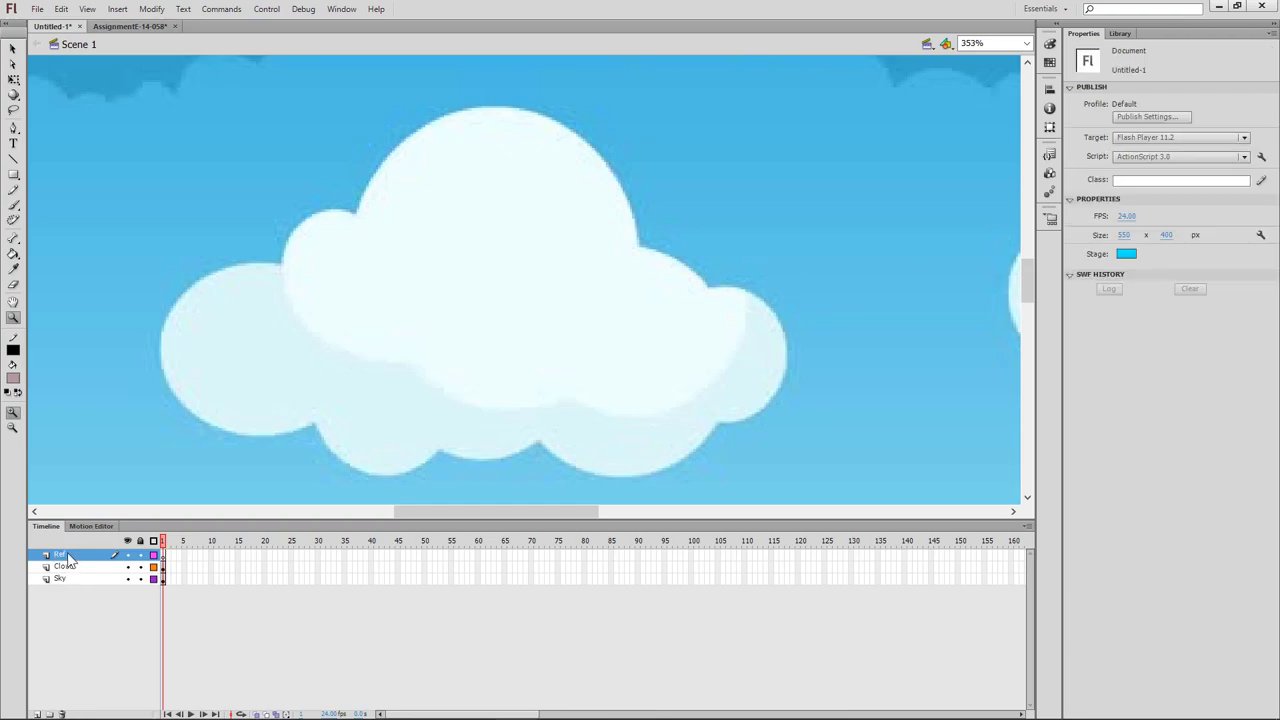
left_click_drag(62, 554, 62, 573)
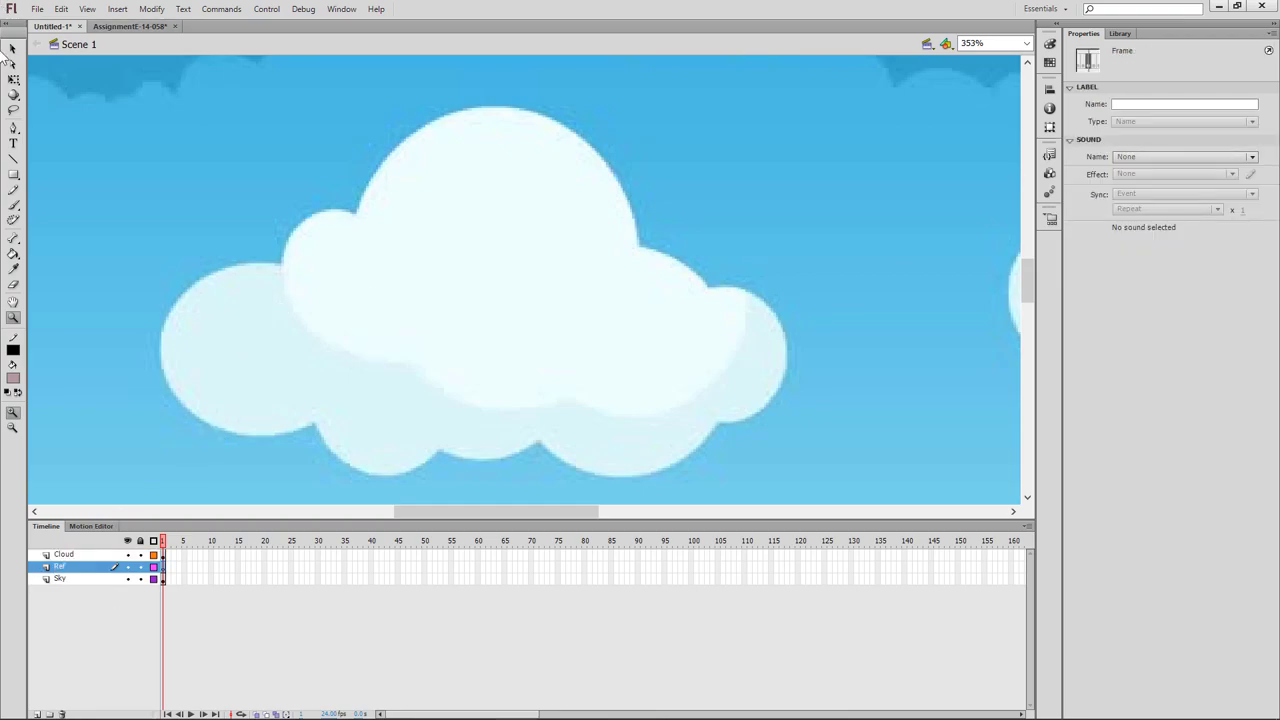
Step: Select the cloud bitmap on the Cloud layer and bring up the Edit menu
left_click(13, 48)
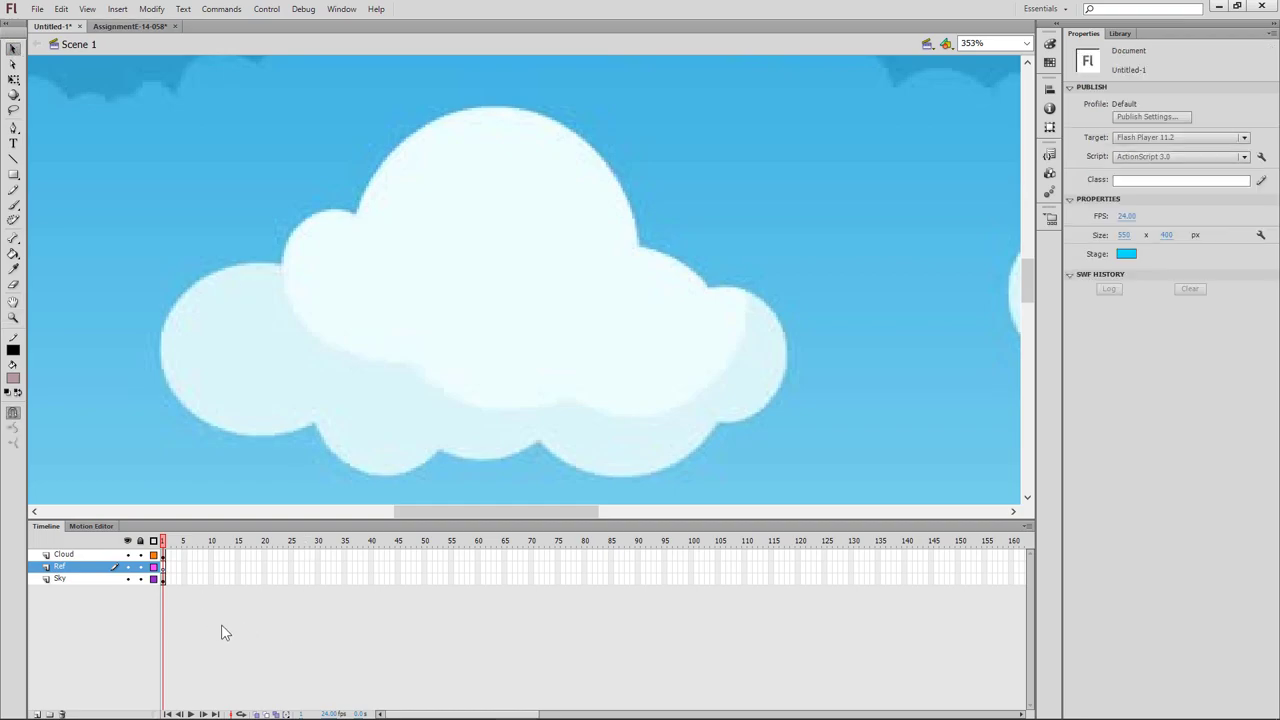
left_click(63, 555)
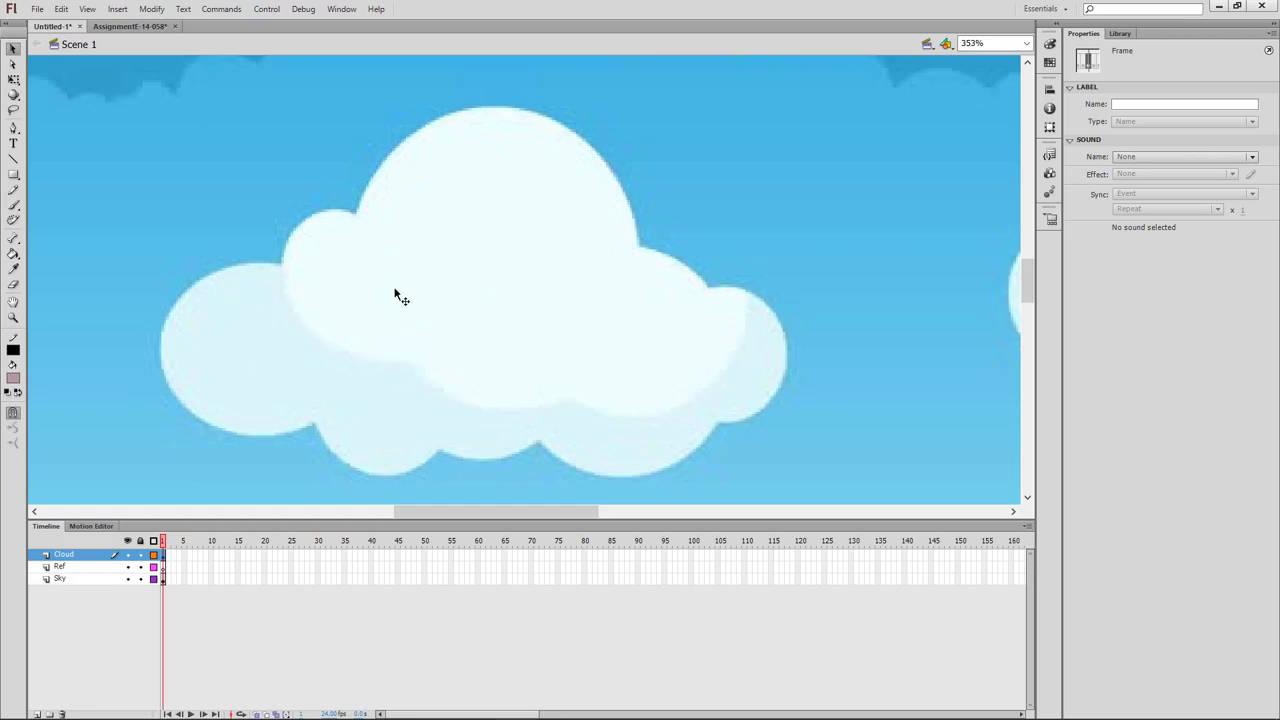
left_click(446, 298)
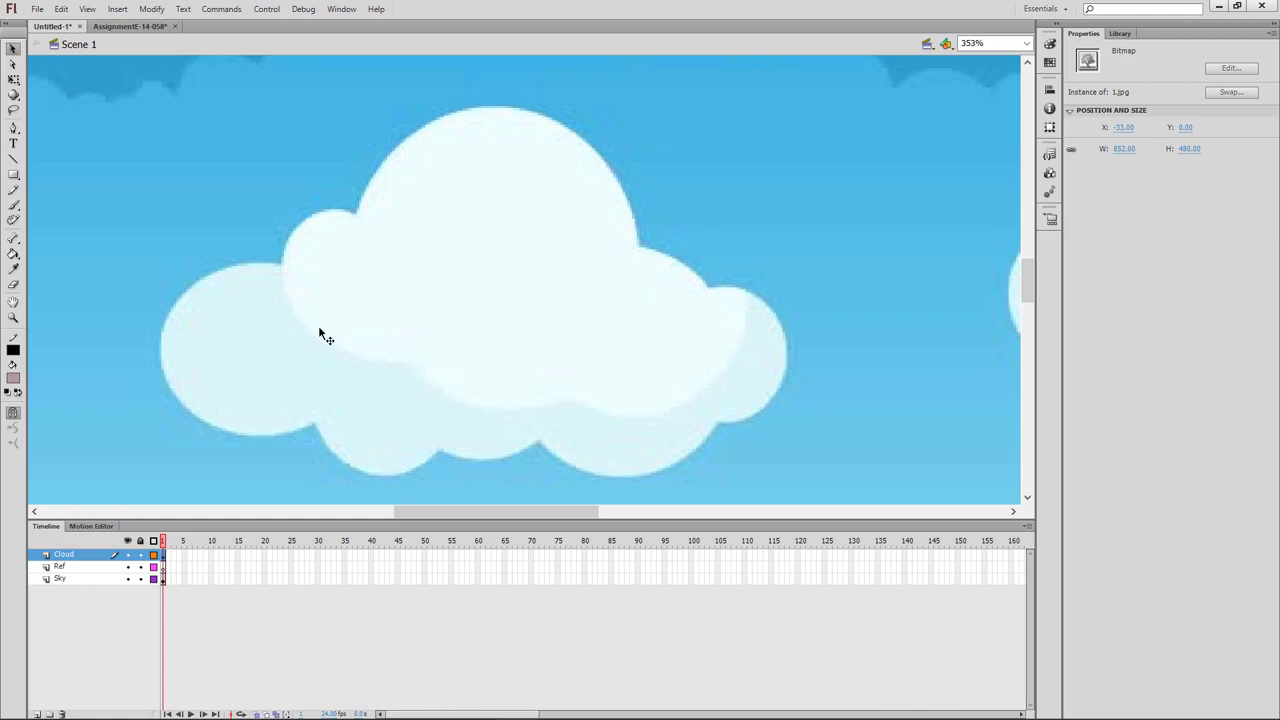
left_click(64, 10)
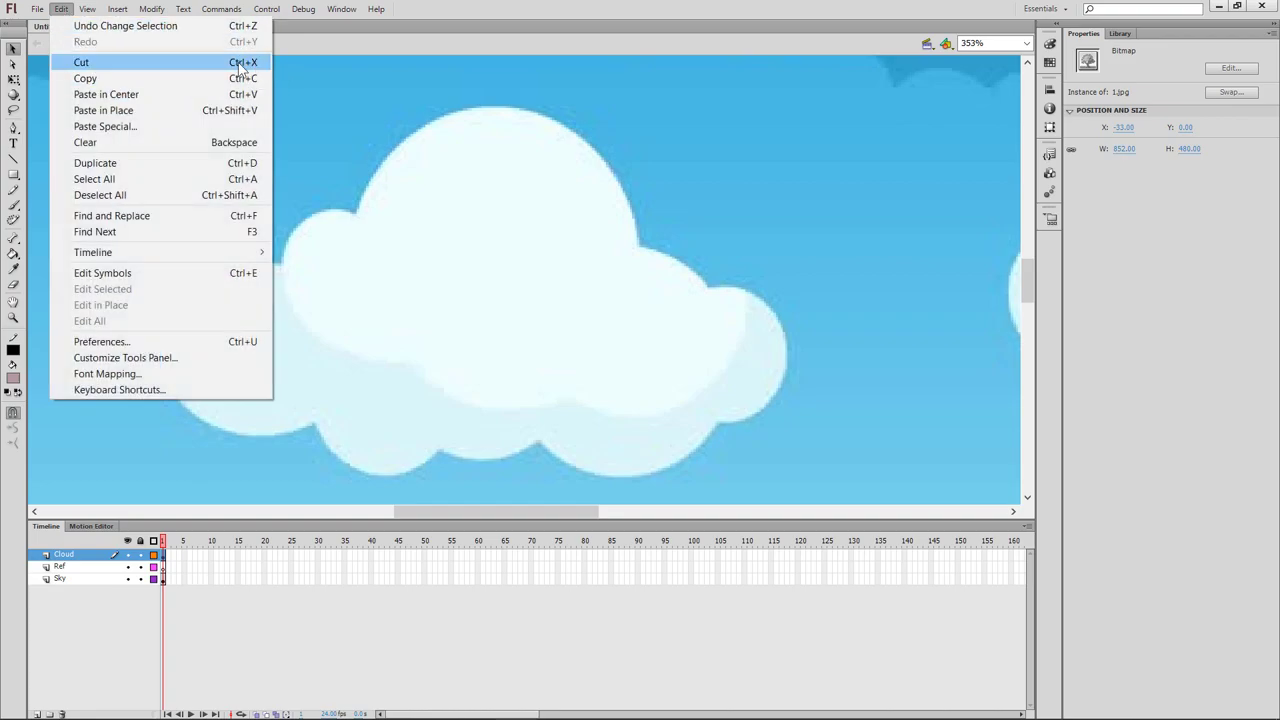
Step: Cut the cloud bitmap and paste it in place on the Ref layer
left_click(114, 63)
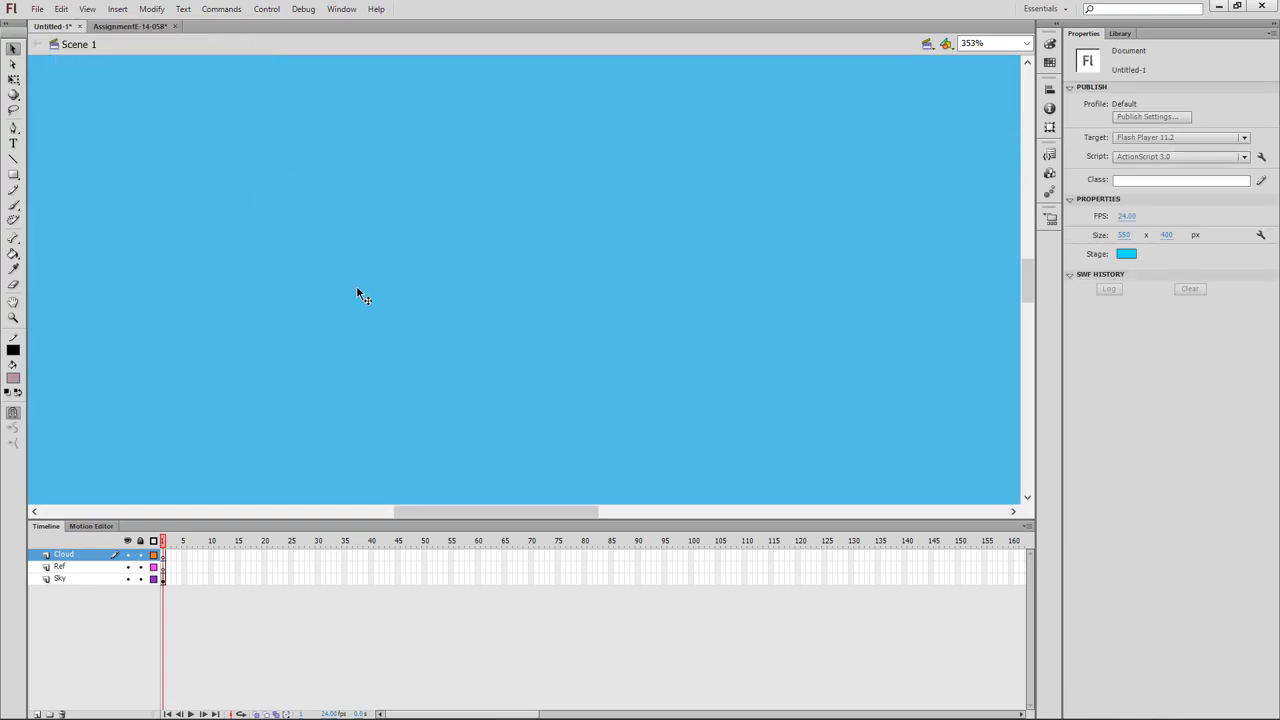
left_click(74, 566)
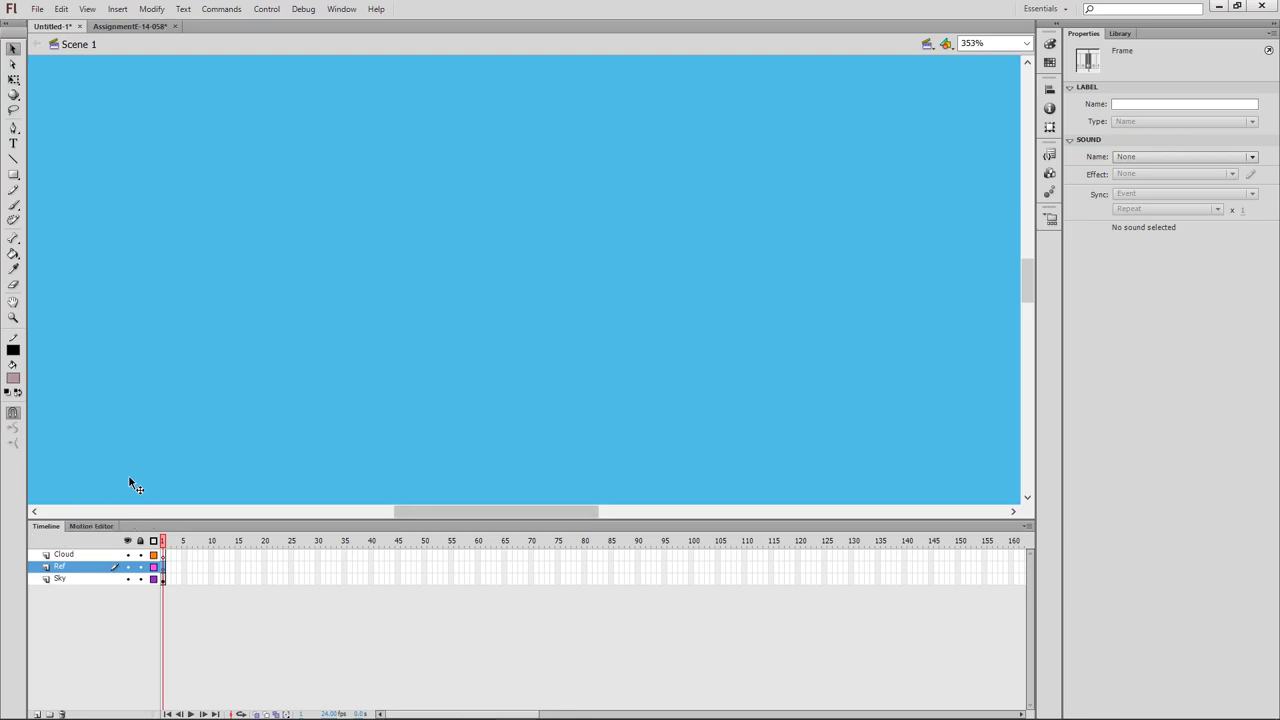
left_click(61, 9)
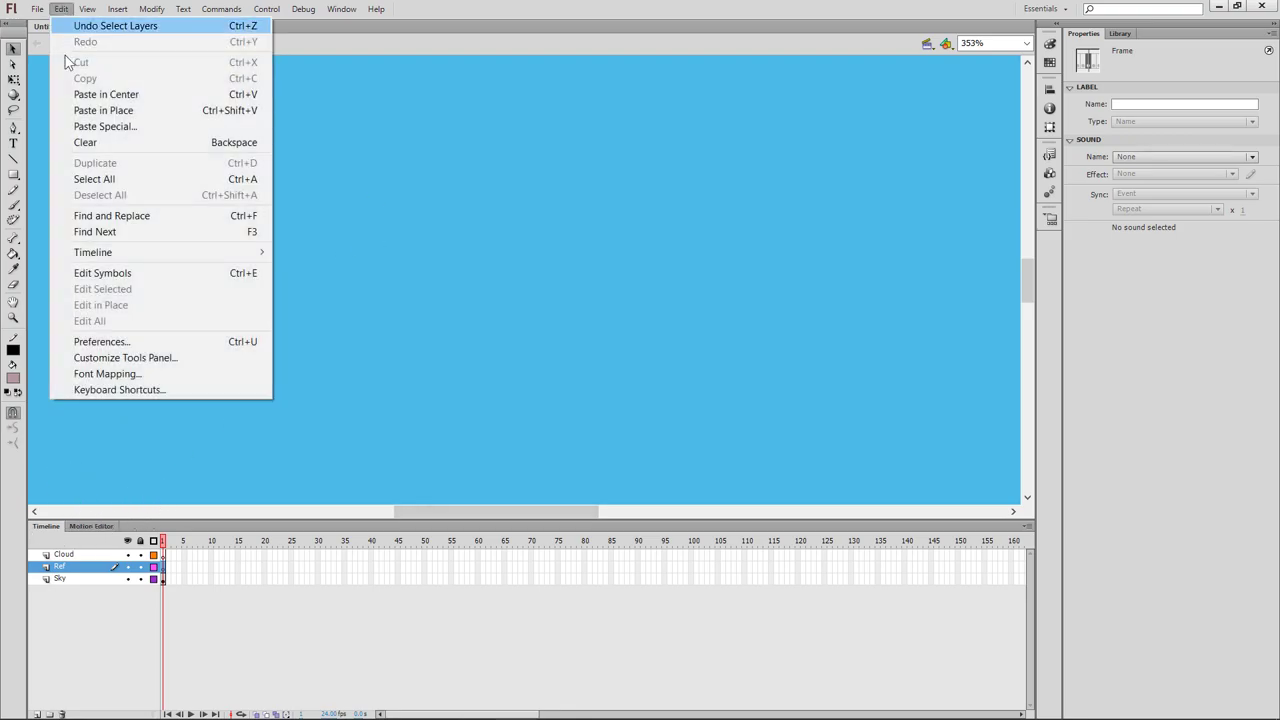
left_click(136, 112)
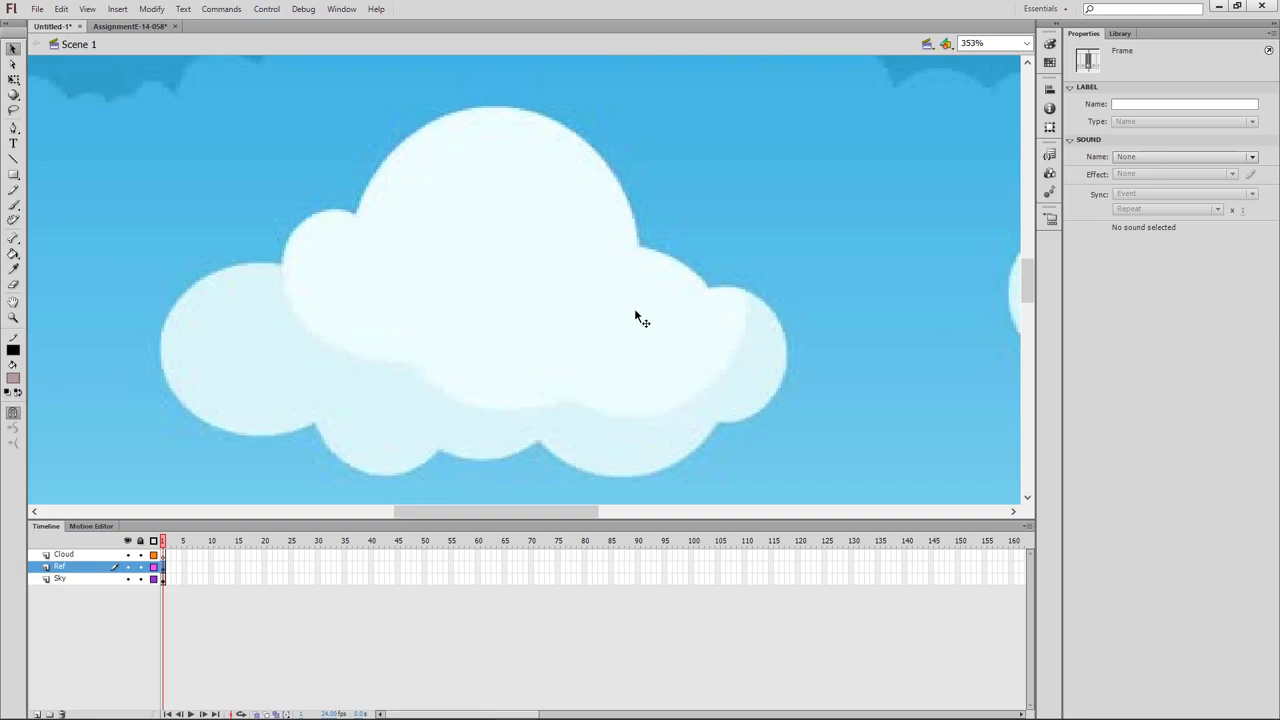
Step: Undo and redo the paste in place on Ref, then toggle the Ref layer's lock
key("ctrl+z")
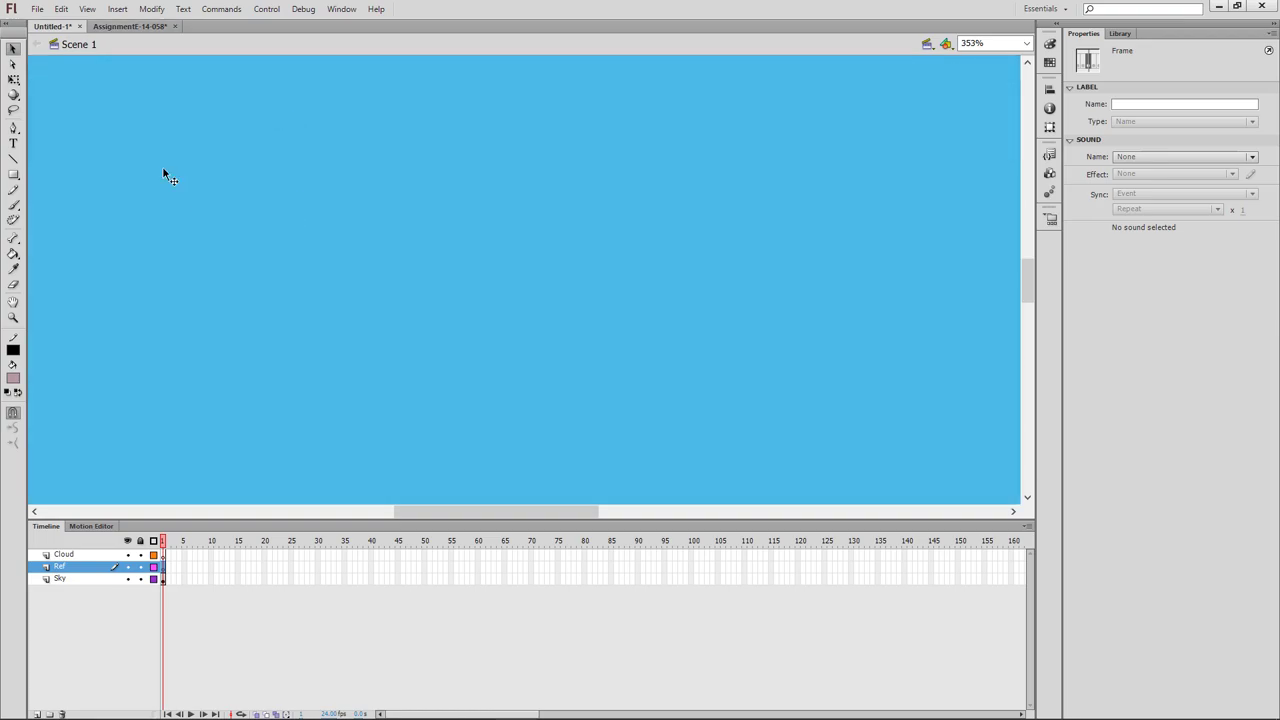
left_click(62, 10)
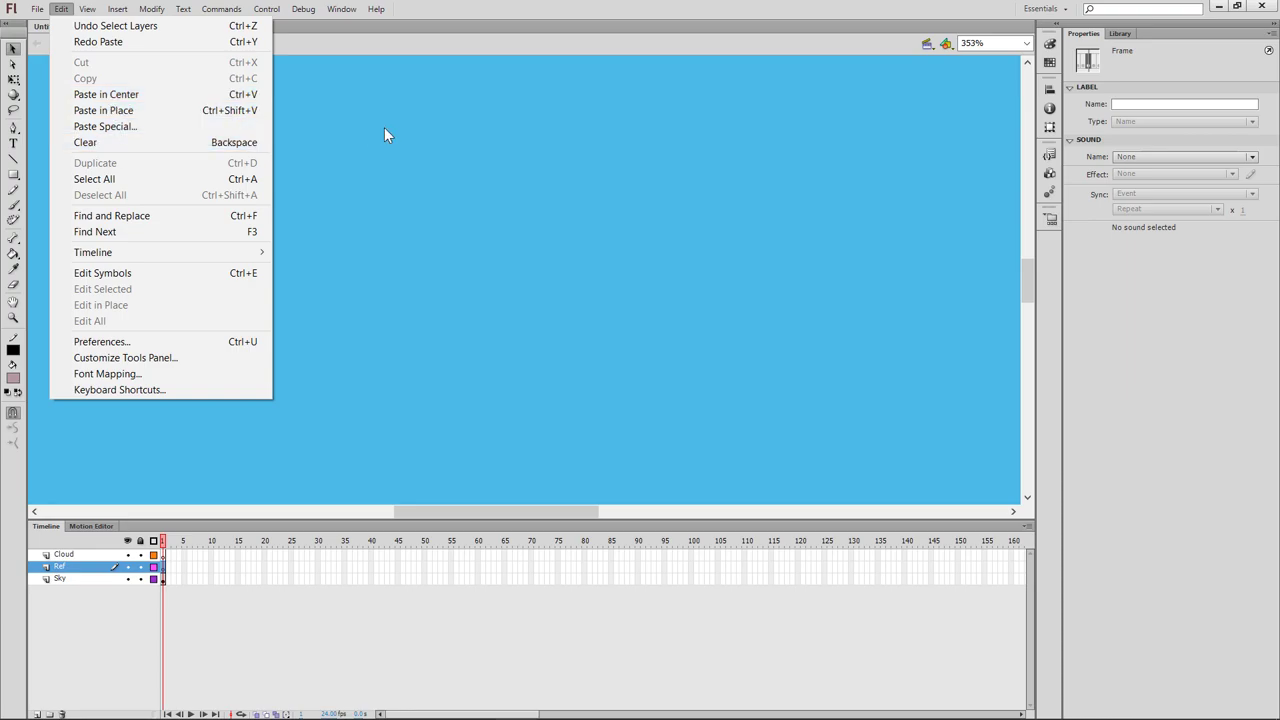
left_click(407, 27)
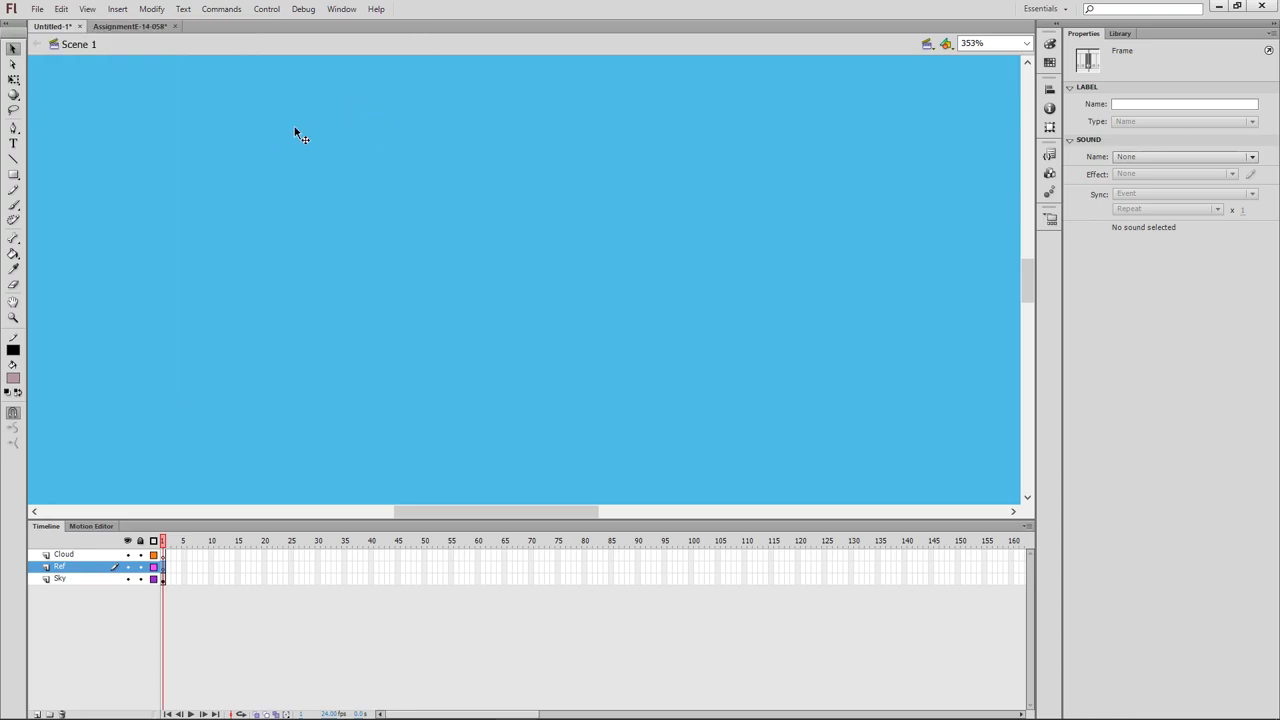
key("ctrl+shift+v")
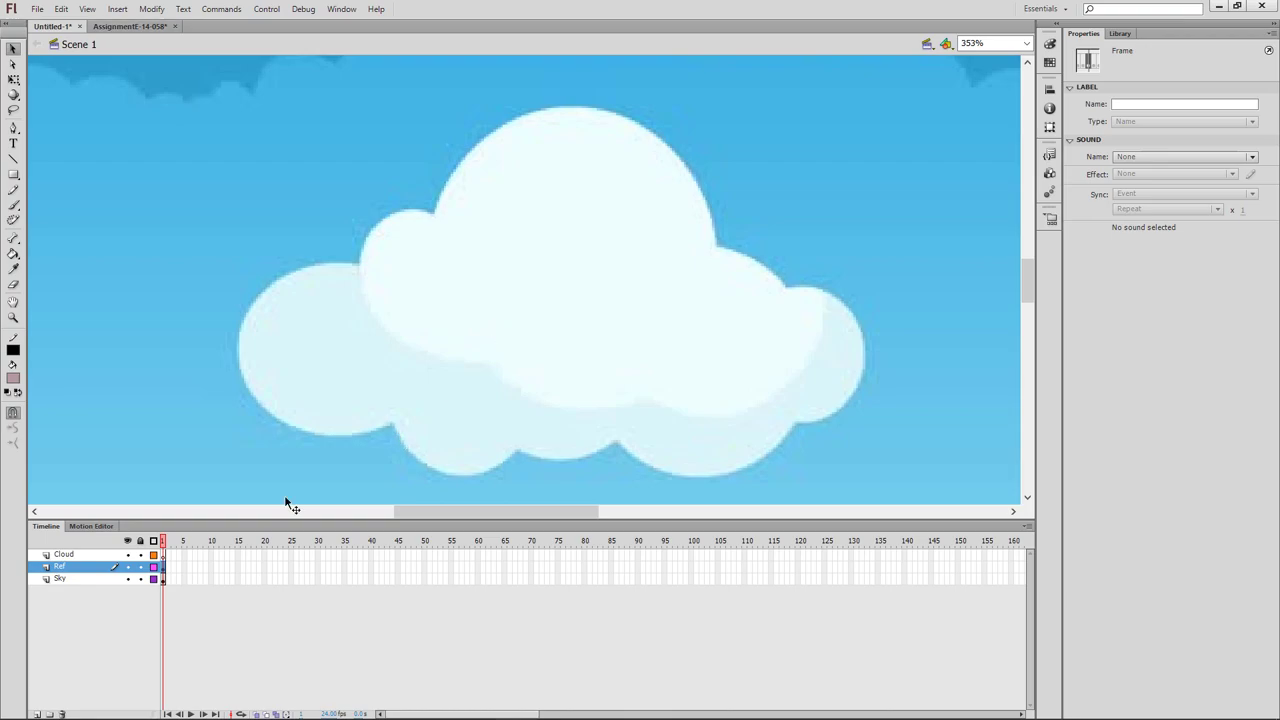
left_click(140, 566)
left_click(140, 567)
Step: Lock the Ref layer and make frame 1 of the empty Cloud layer active for drawing
left_click(140, 566)
left_click(90, 554)
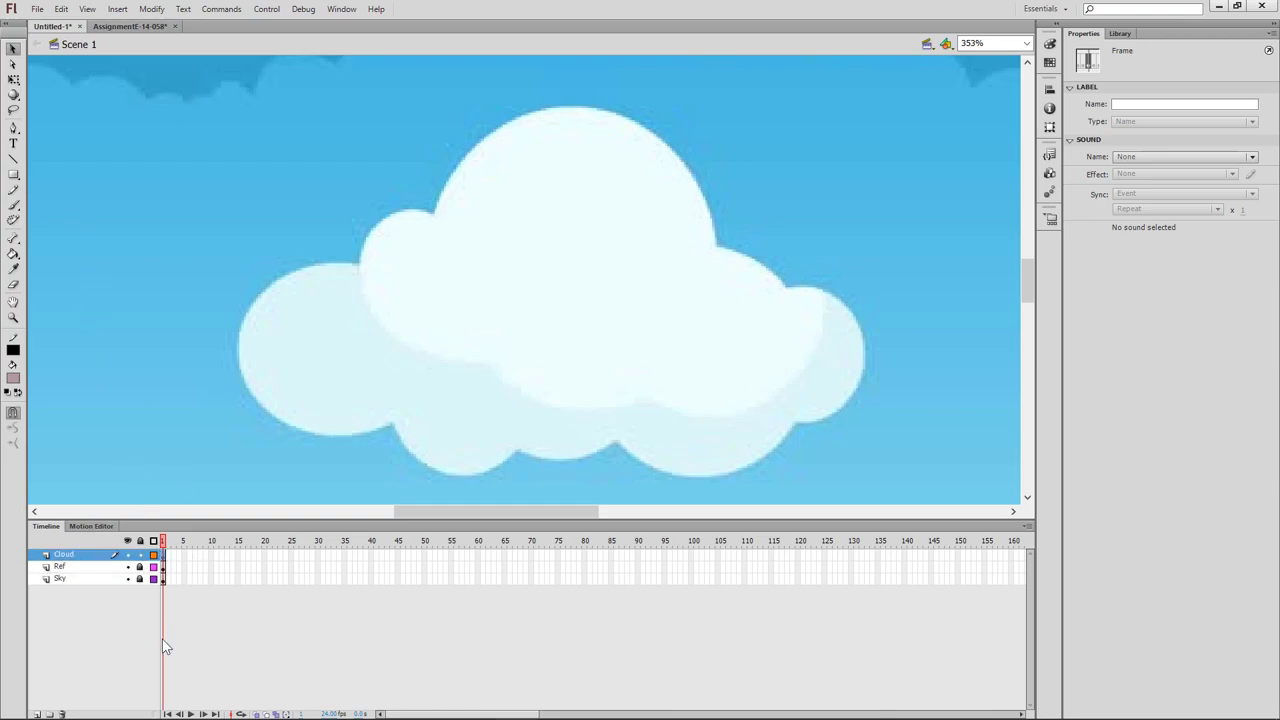
left_click(194, 622)
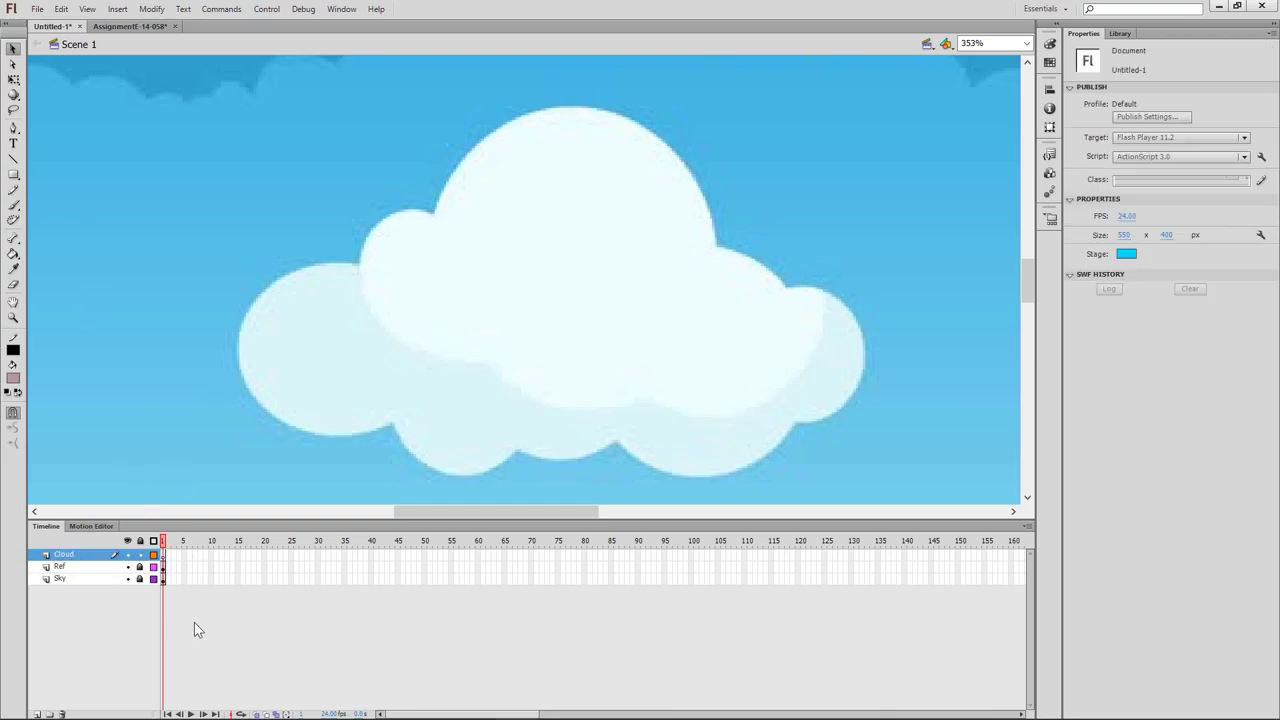
left_click(163, 567)
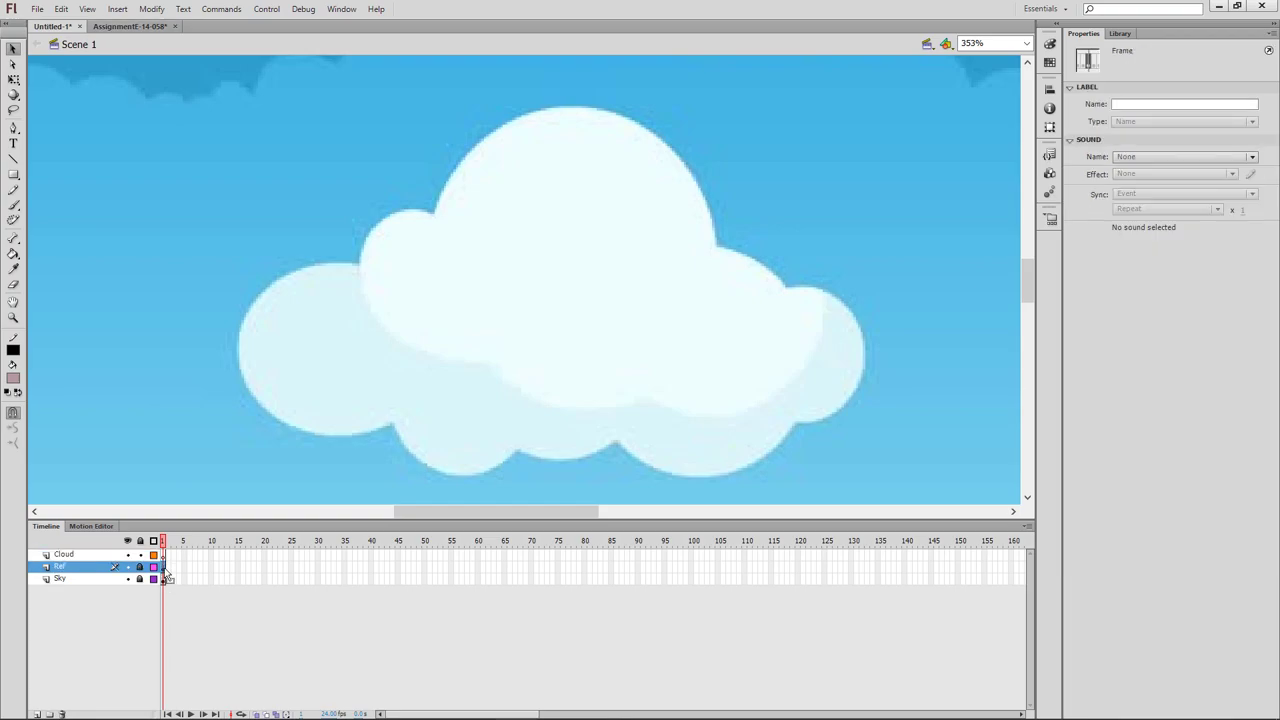
left_click(165, 580)
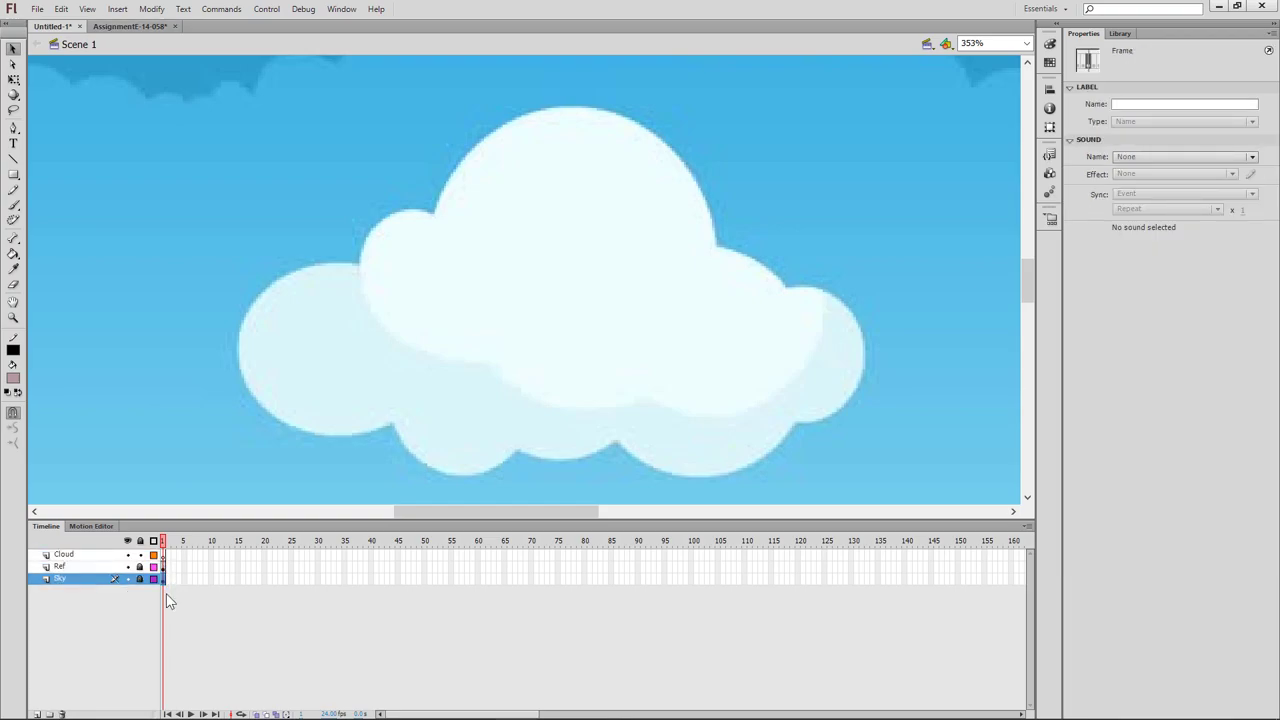
left_click(168, 555)
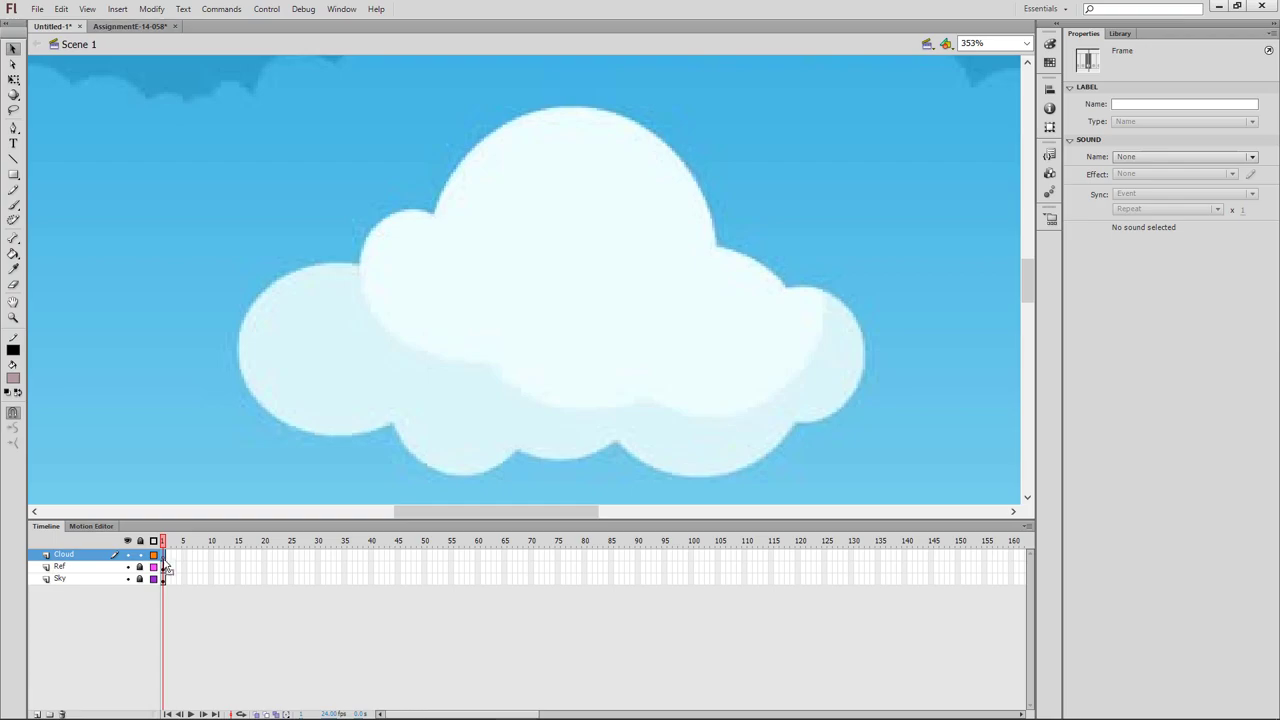
left_click(222, 624)
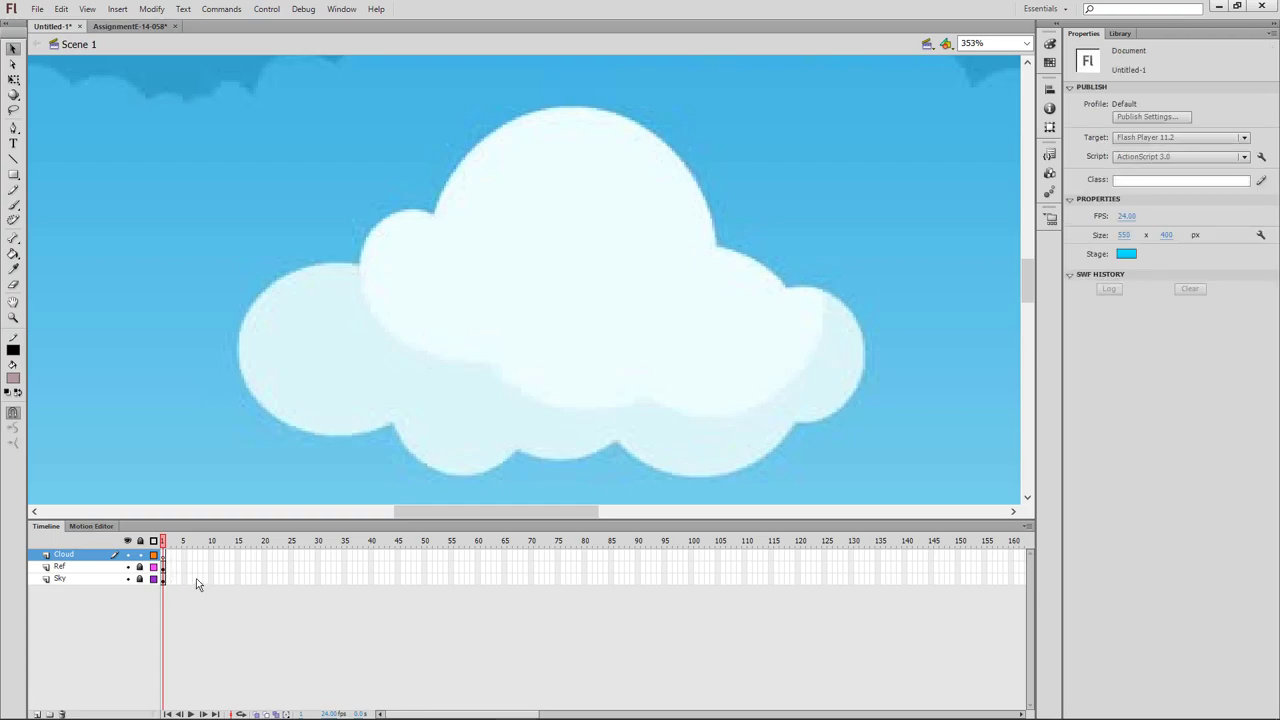
left_click(164, 567)
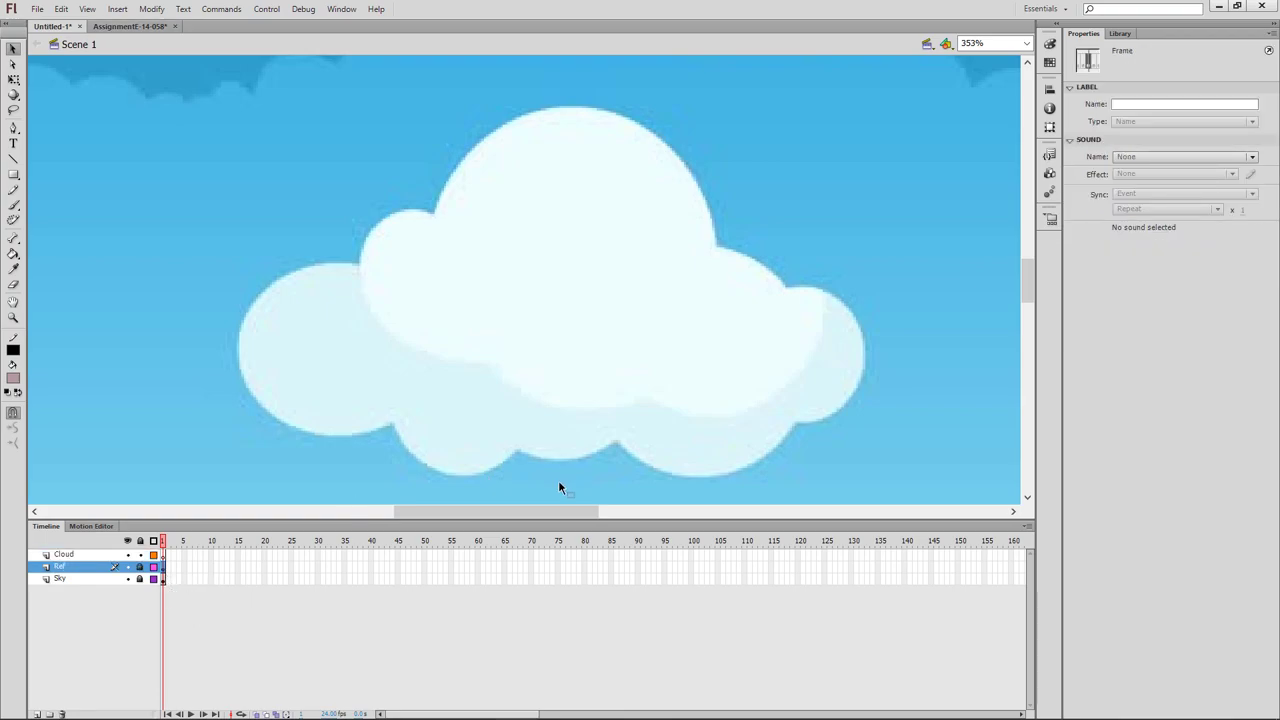
left_click(163, 555)
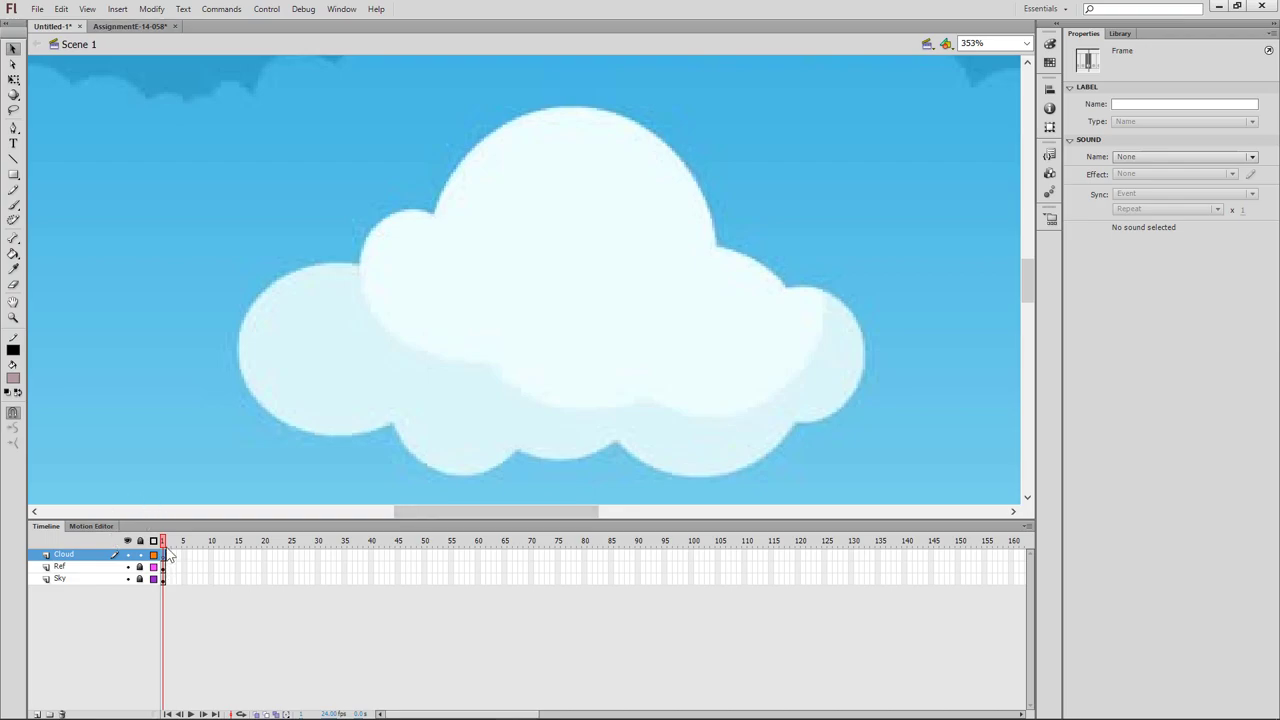
Step: With the Pen tool, trace the cloud's left side and top dome outline
left_click(13, 128)
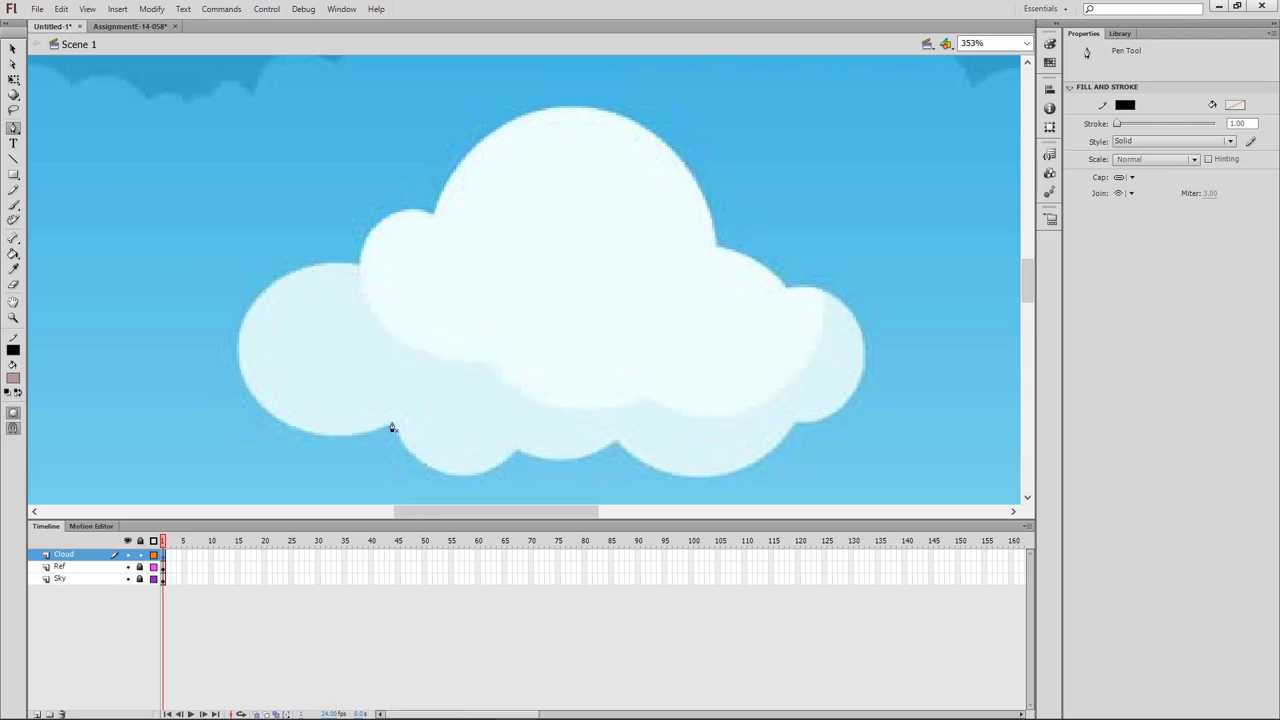
left_click_drag(254, 401, 199, 330)
left_click_drag(293, 271, 321, 266)
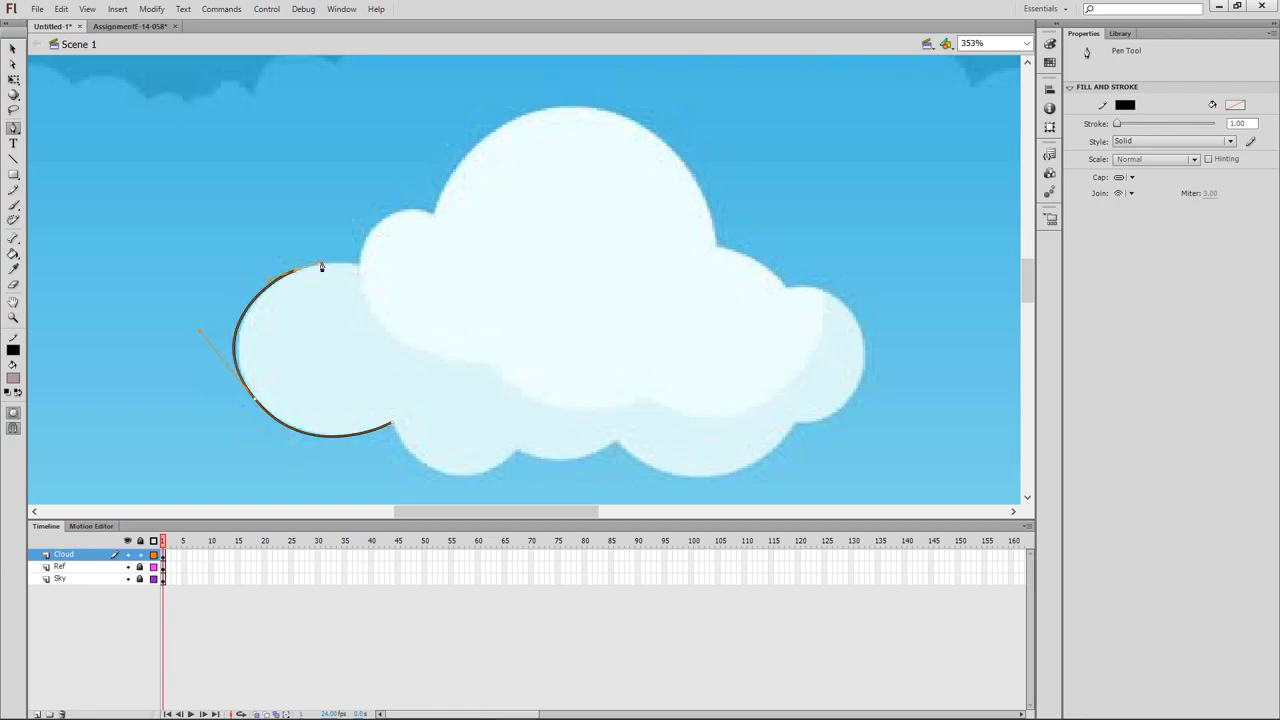
left_click(358, 266)
left_click_drag(388, 216, 420, 209)
left_click(433, 212)
left_click_drag(571, 106, 691, 108)
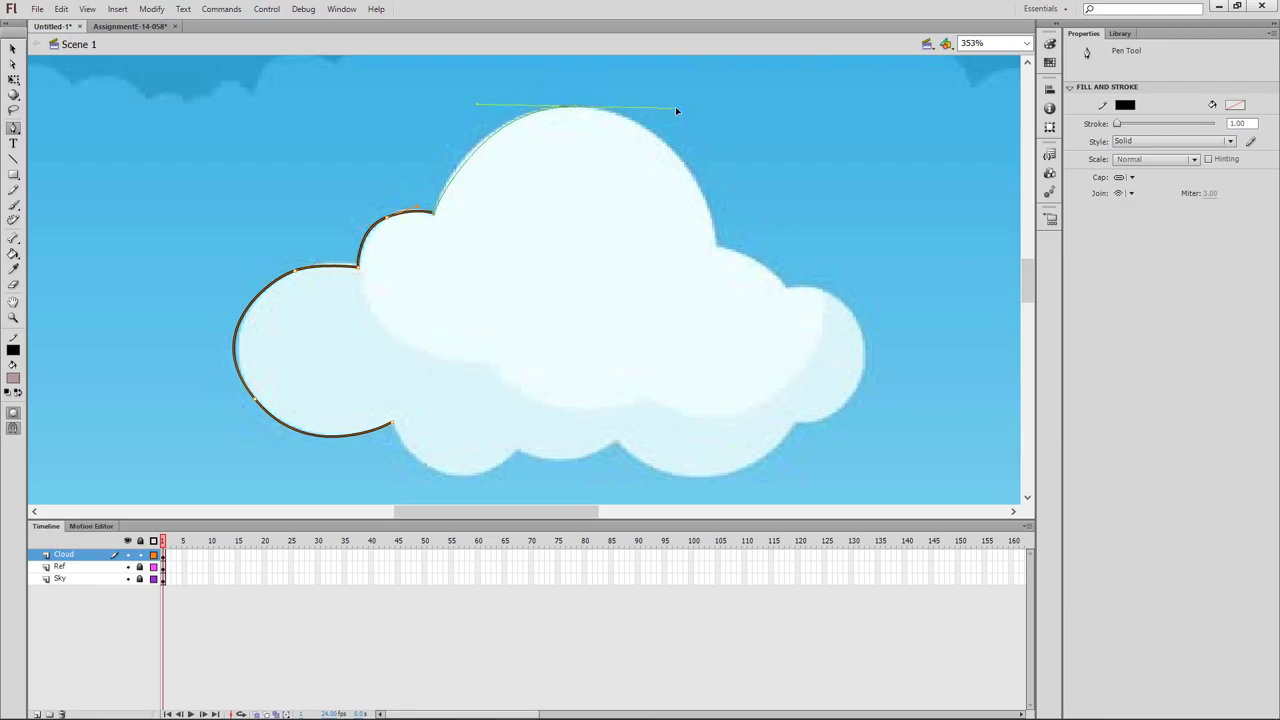
Step: Continue the outline around the right puff and along the bottom, closing the path
left_click(717, 247)
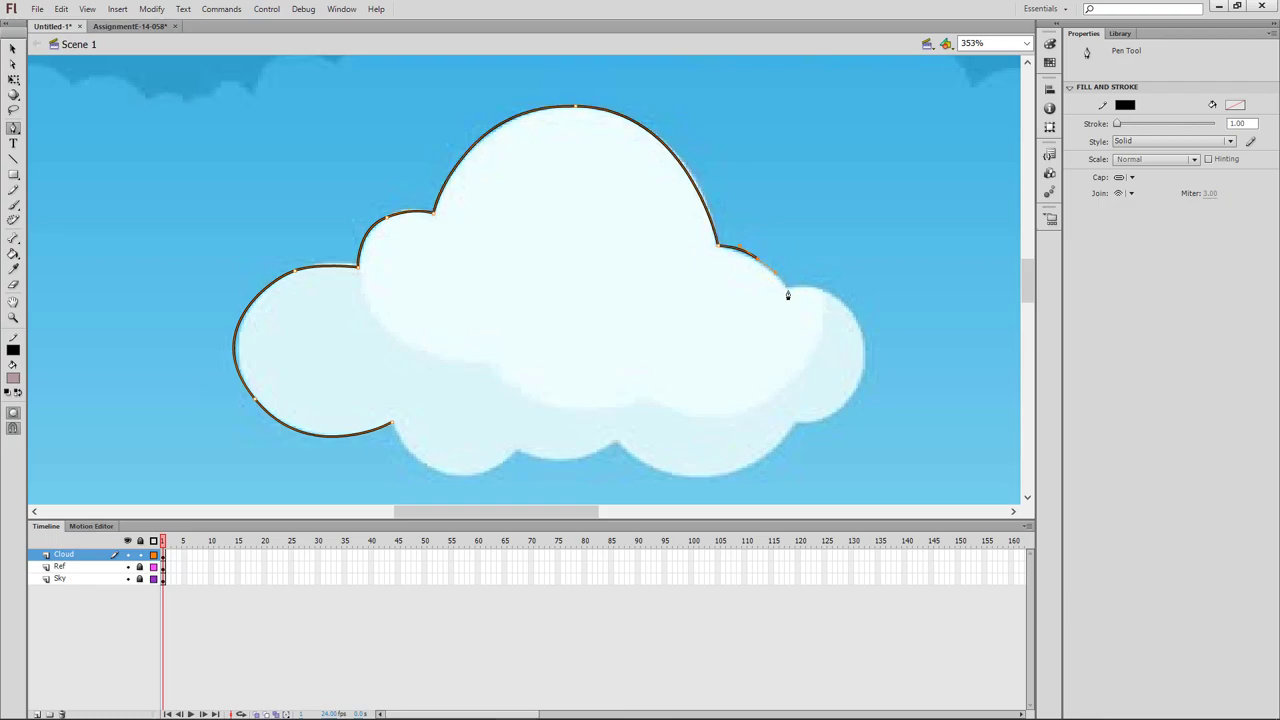
left_click_drag(788, 290, 866, 340)
left_click_drag(837, 409, 798, 427)
left_click(798, 425)
left_click_drag(706, 478, 535, 464)
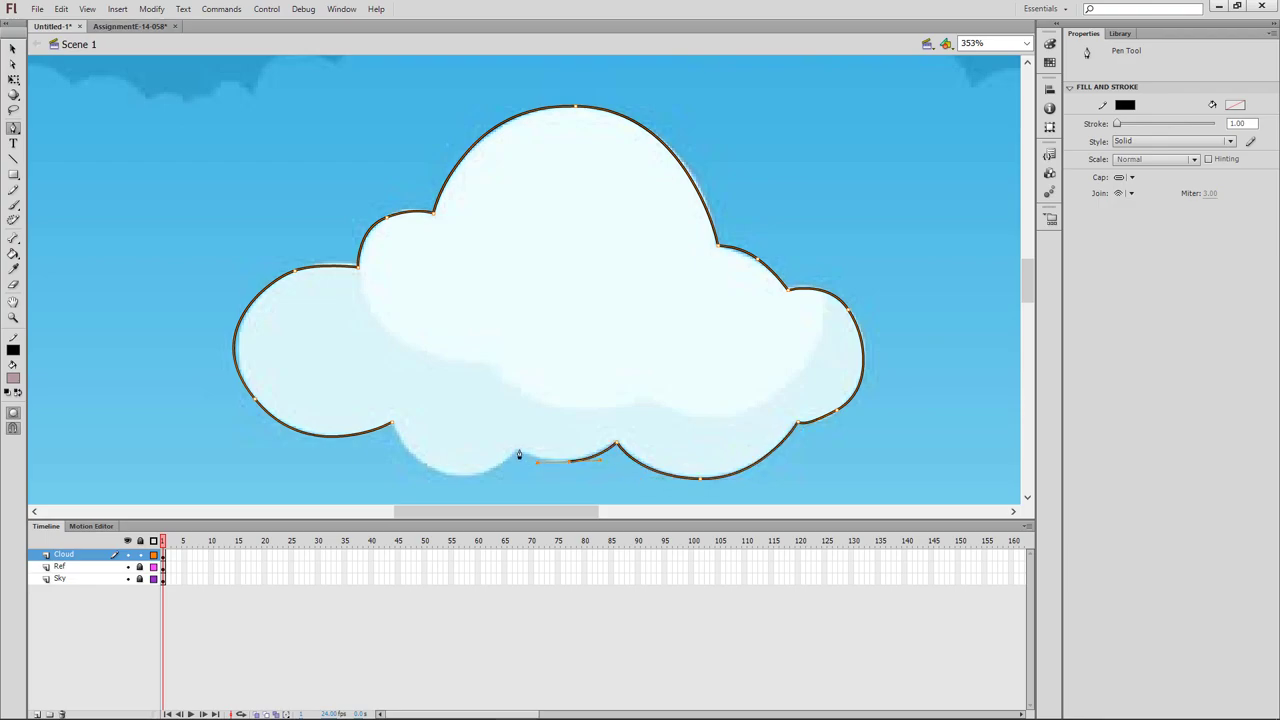
left_click(519, 452)
left_click_drag(447, 477, 401, 470)
left_click(392, 423)
key("Escape")
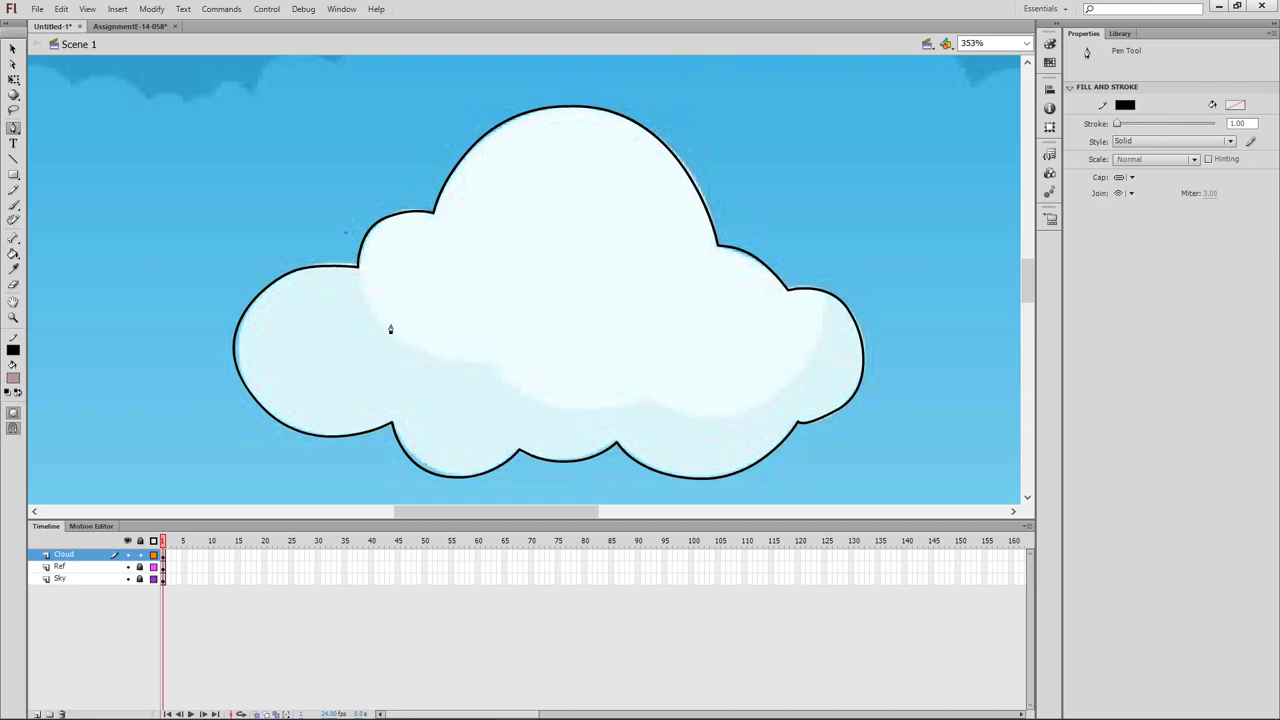
Step: Draw a curve separating the upper puff, then box-select all traced outlines
left_click_drag(385, 333, 427, 364)
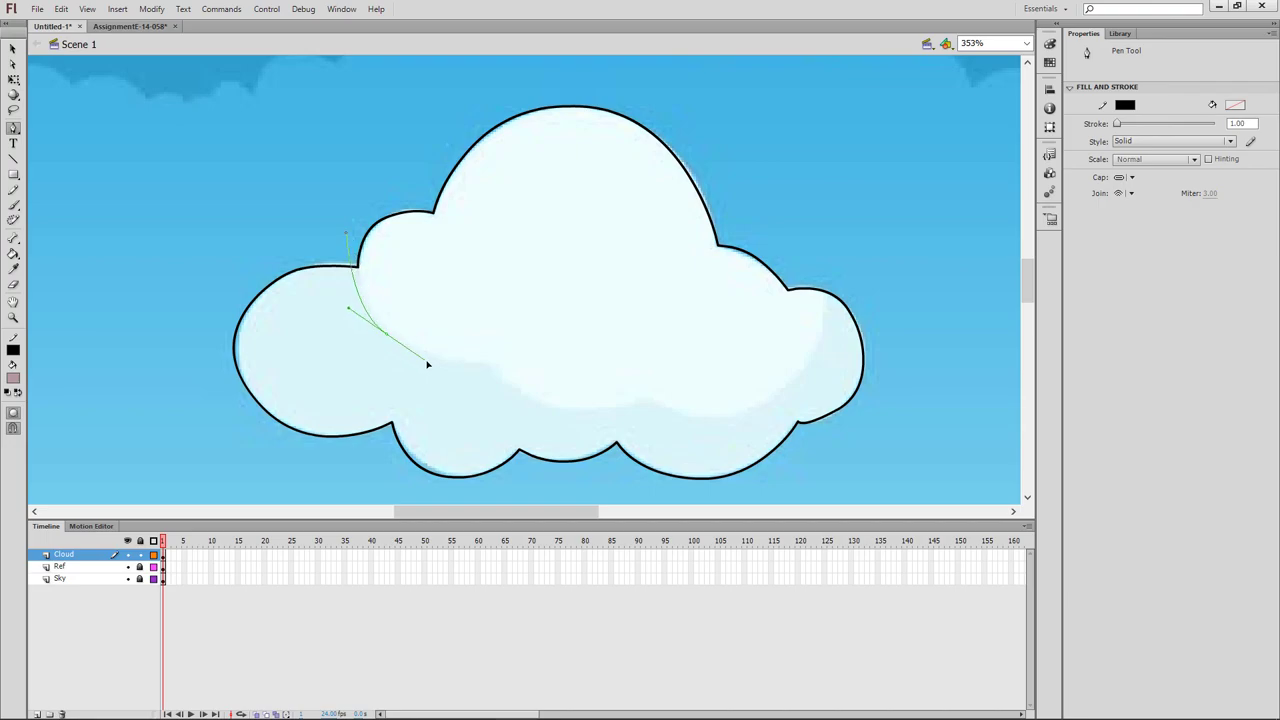
left_click(492, 360)
left_click_drag(565, 408, 619, 411)
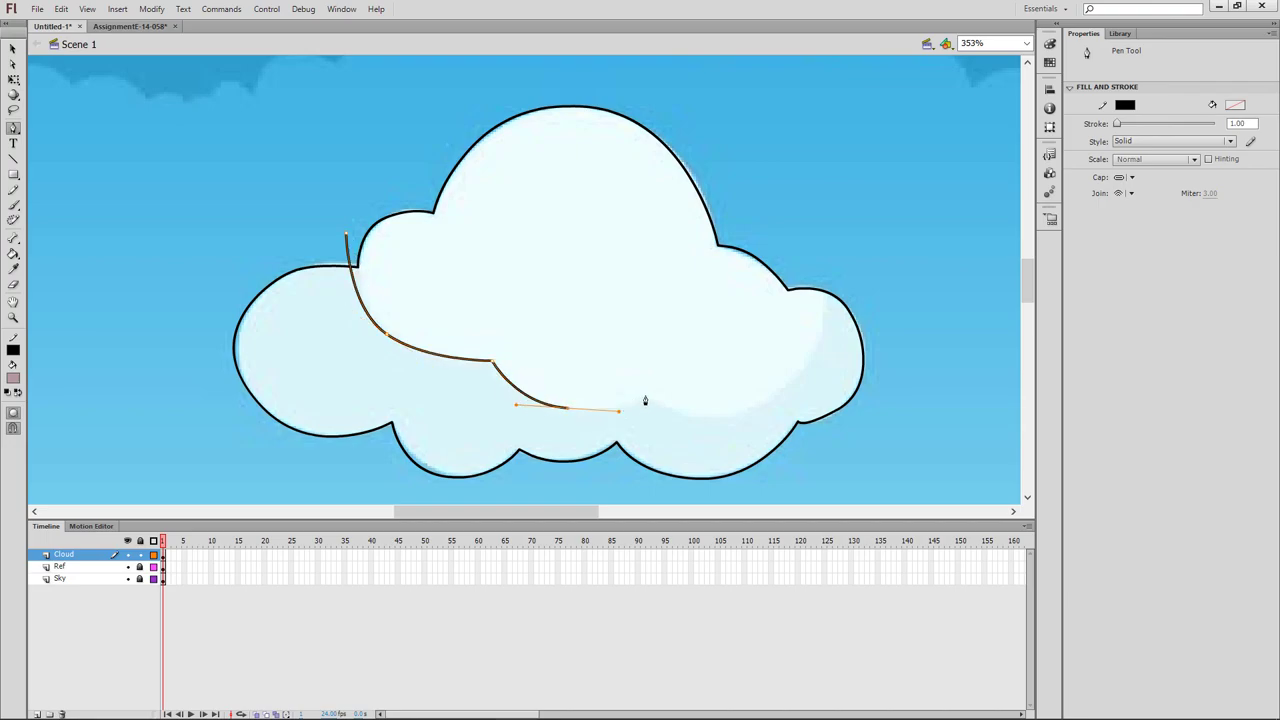
left_click_drag(777, 395, 837, 346)
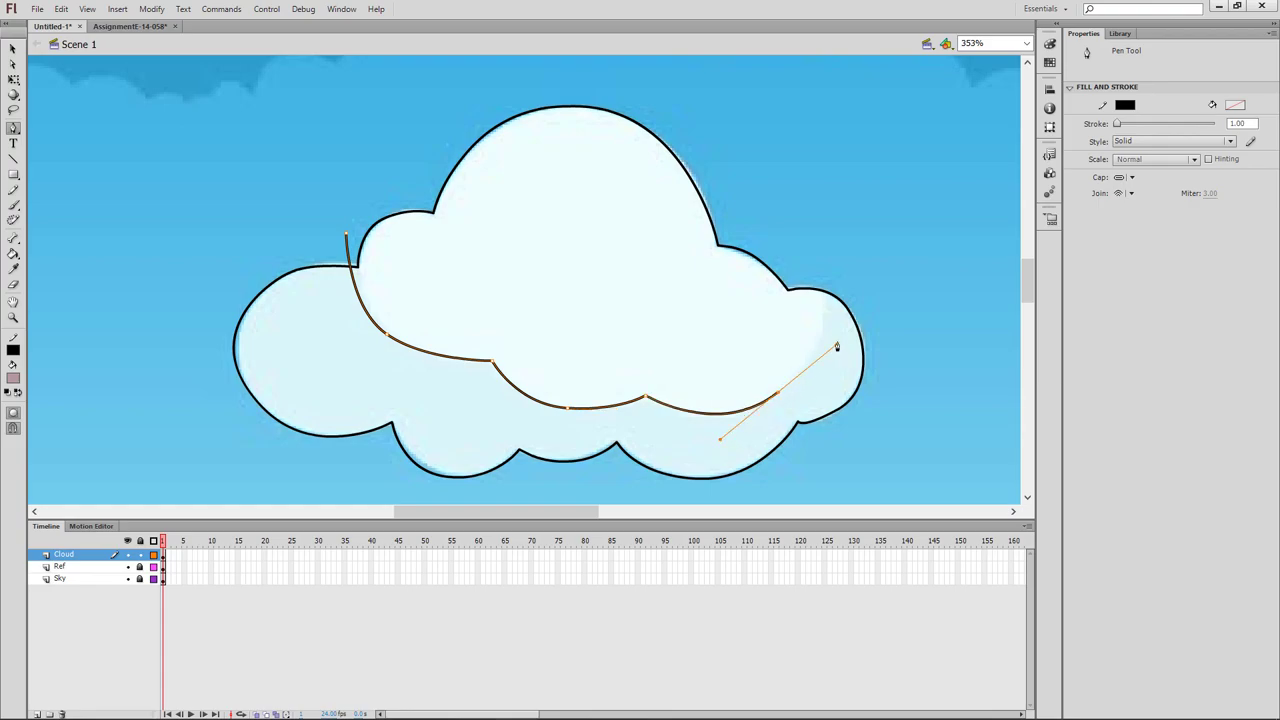
left_click(829, 268)
key("Escape")
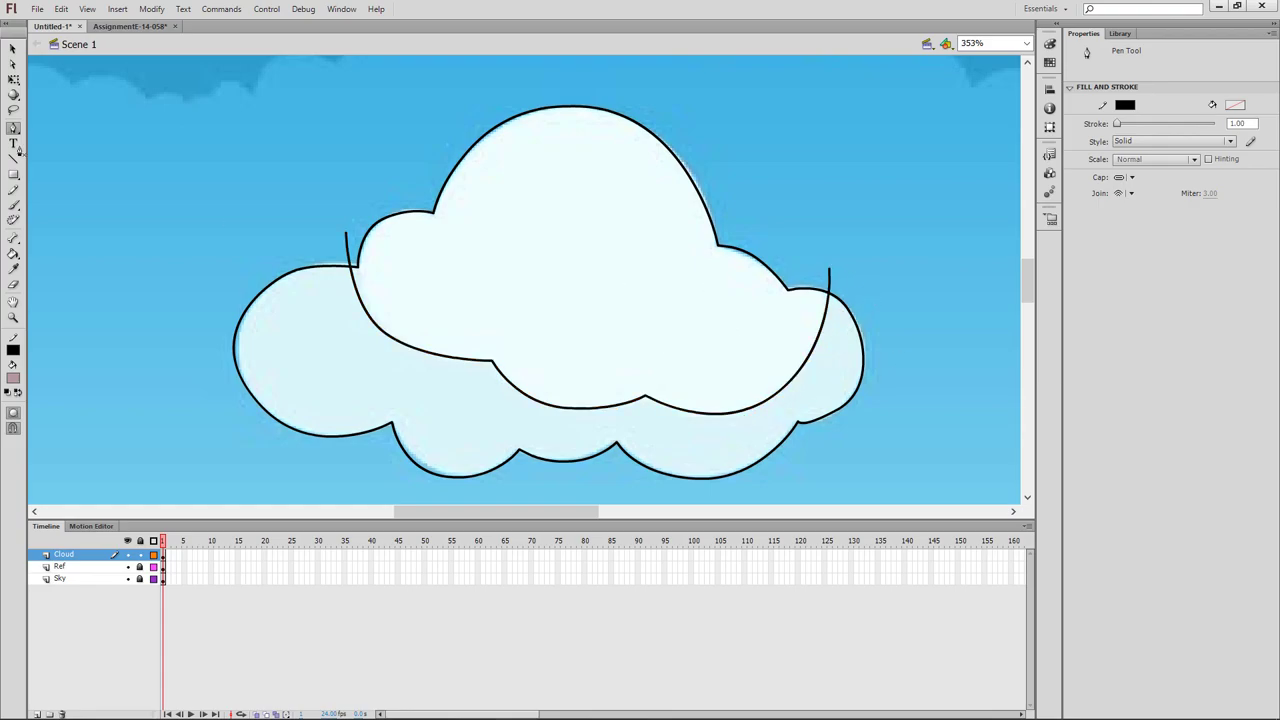
left_click(12, 48)
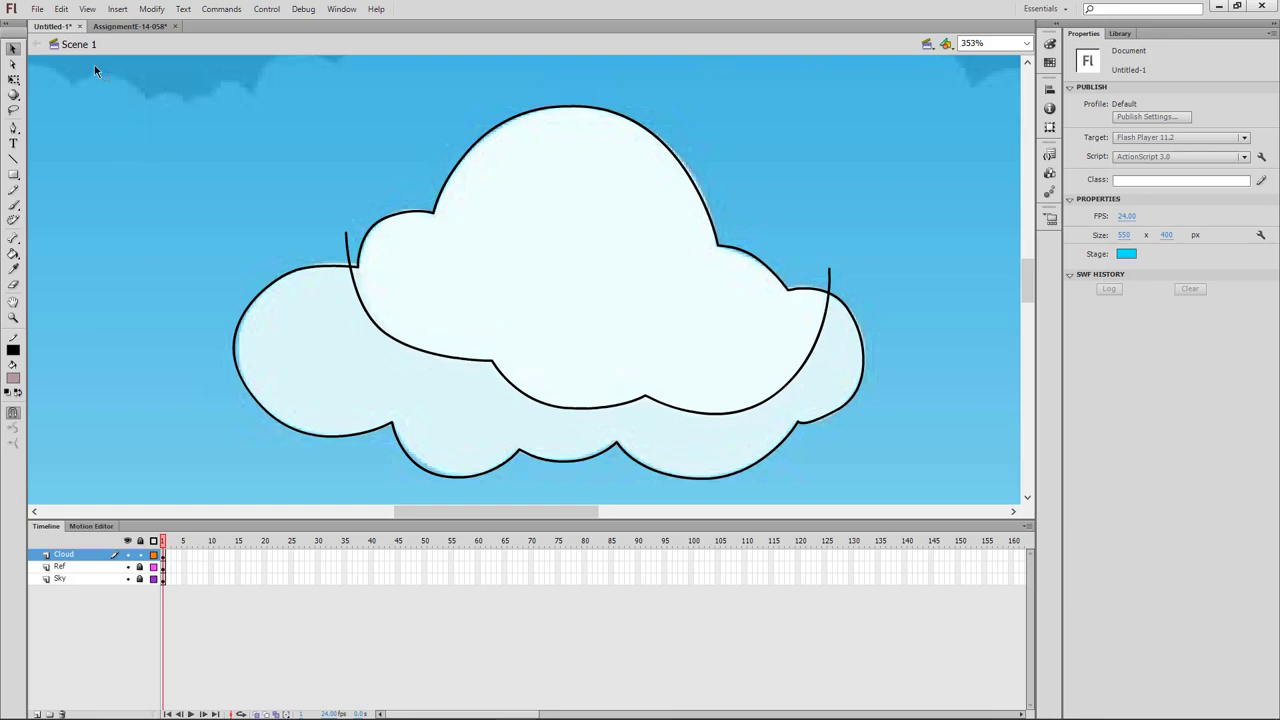
left_click_drag(119, 96, 943, 487)
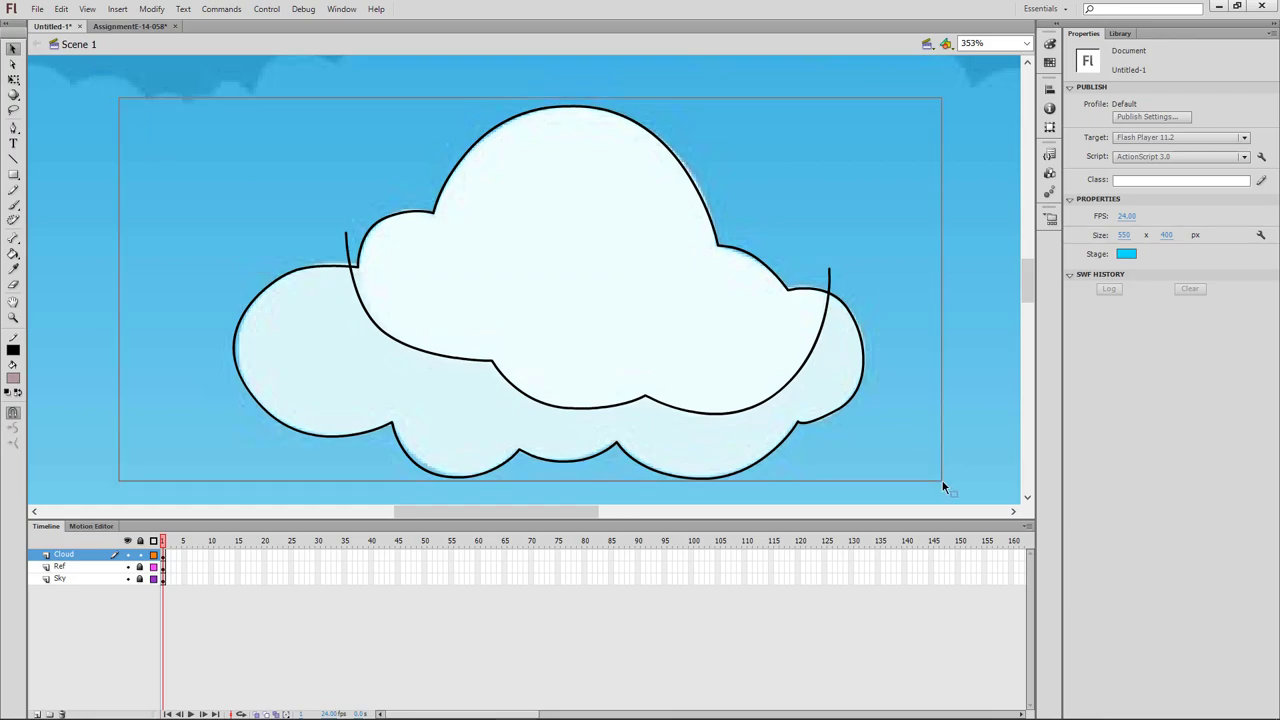
Step: Break the outlines apart and delete the stray stroke stubs at left and right
right_click(503, 377)
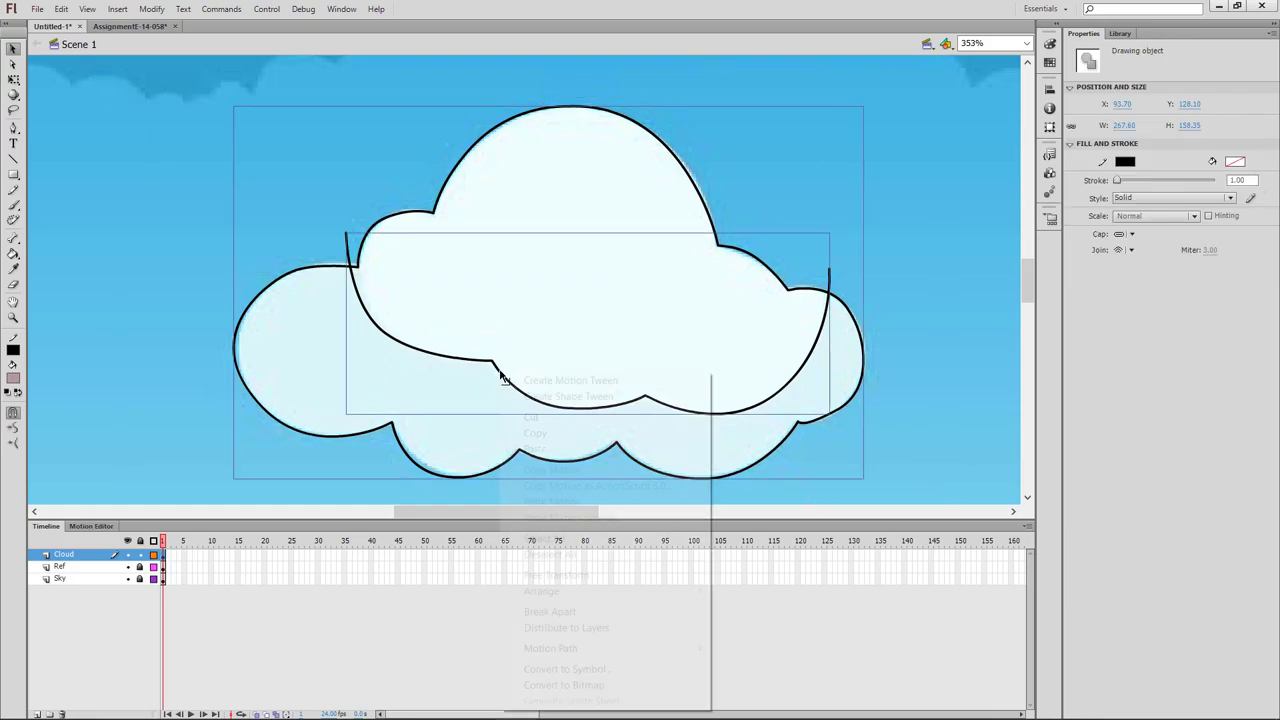
left_click(545, 611)
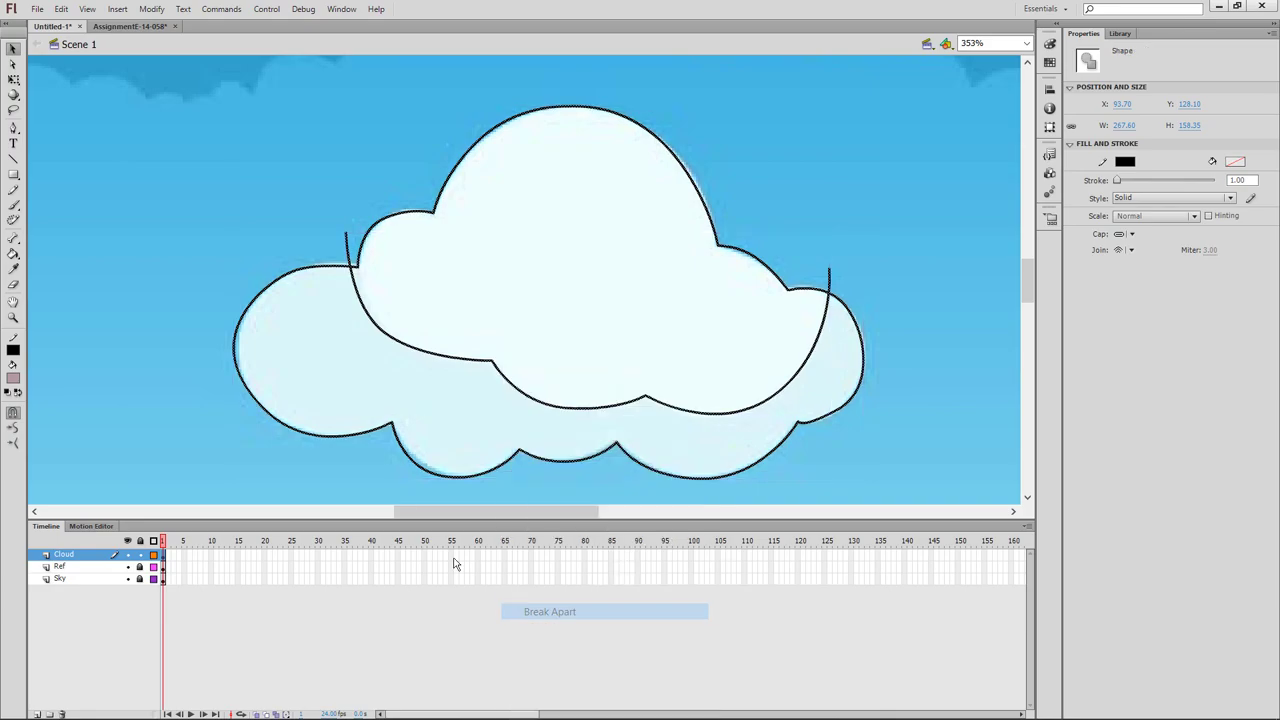
left_click(240, 163)
left_click(349, 258)
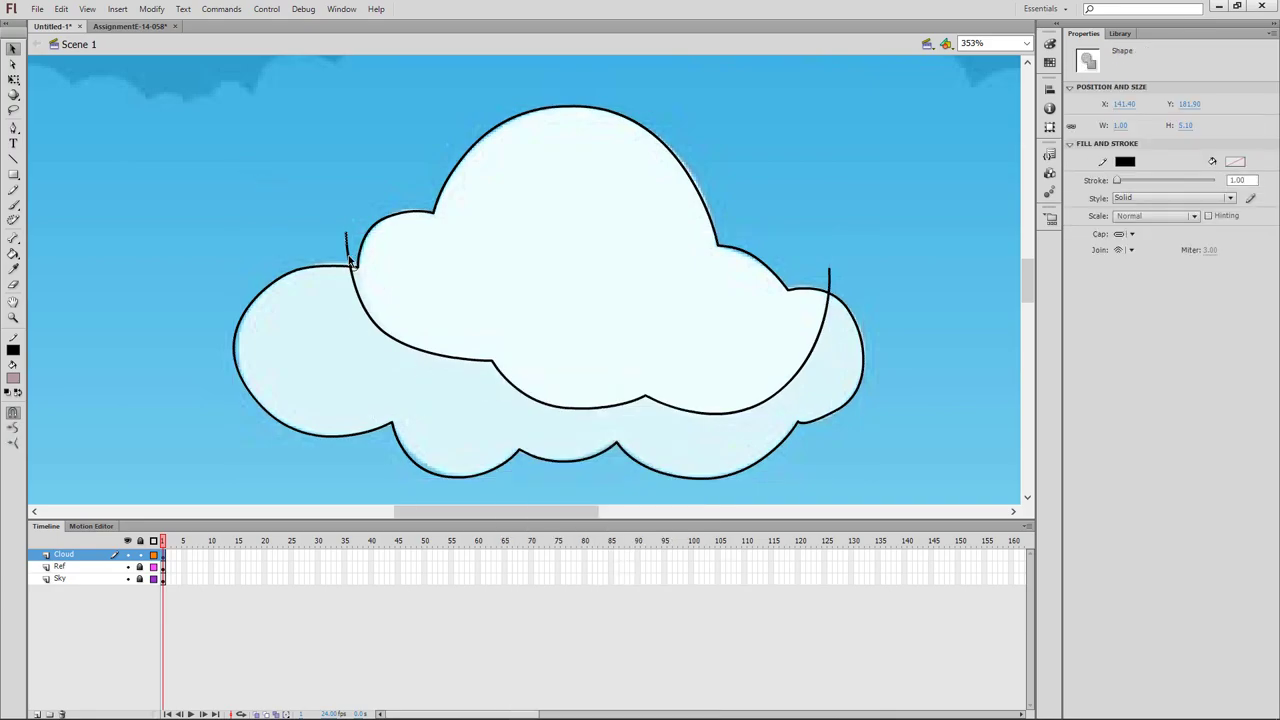
left_click_drag(324, 224, 352, 263)
key("Delete")
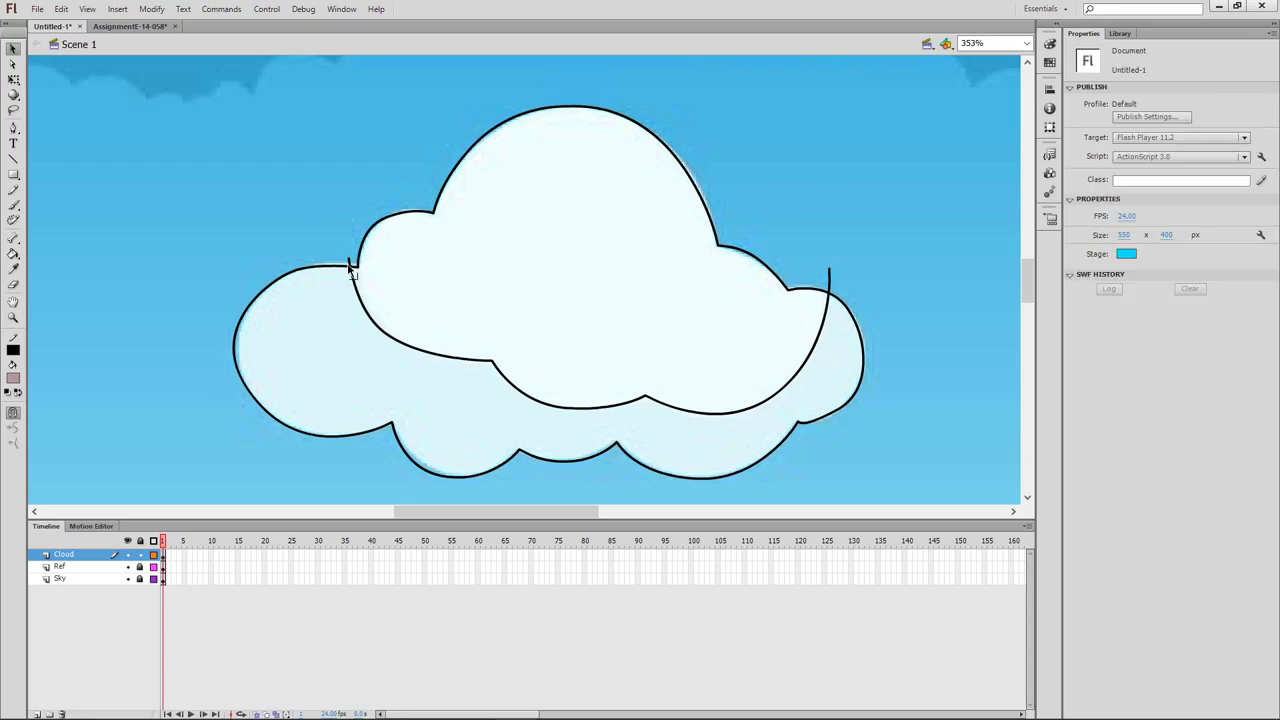
left_click(829, 284)
key("Delete")
Step: Fill the upper cloud region with light cyan using the Paint Bucket
left_click(13, 254)
left_click(13, 378)
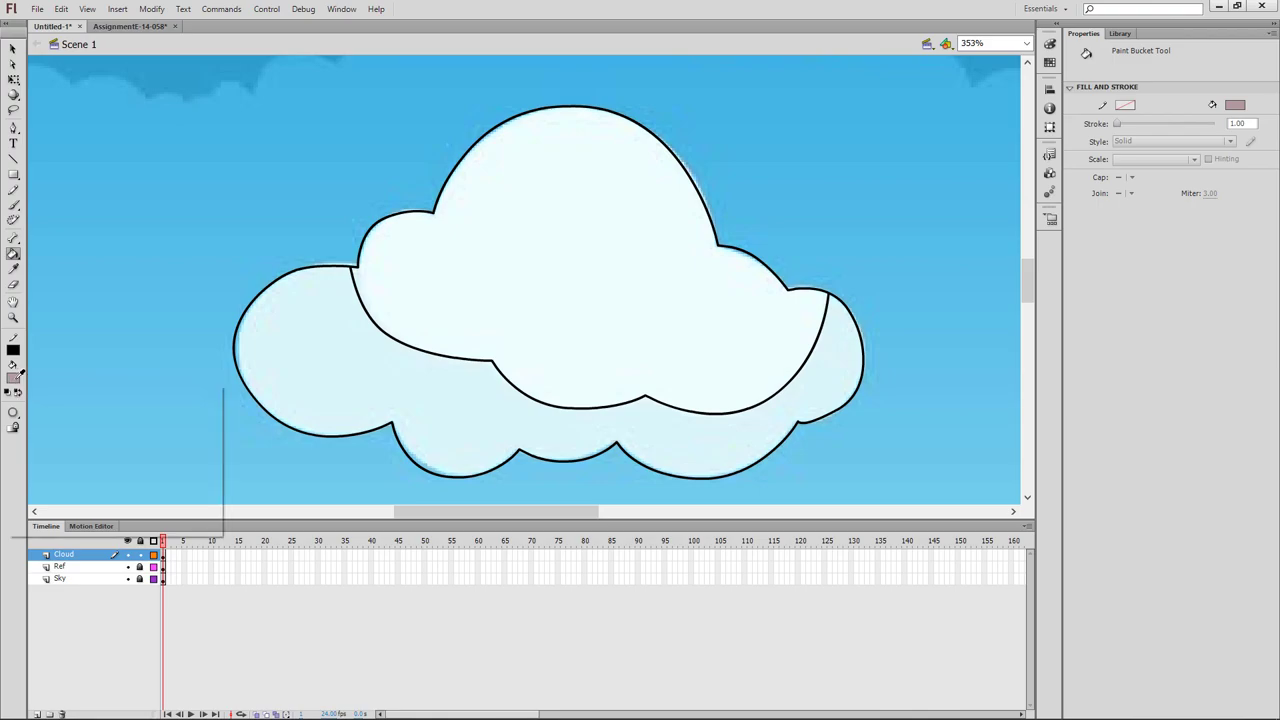
left_click(288, 359)
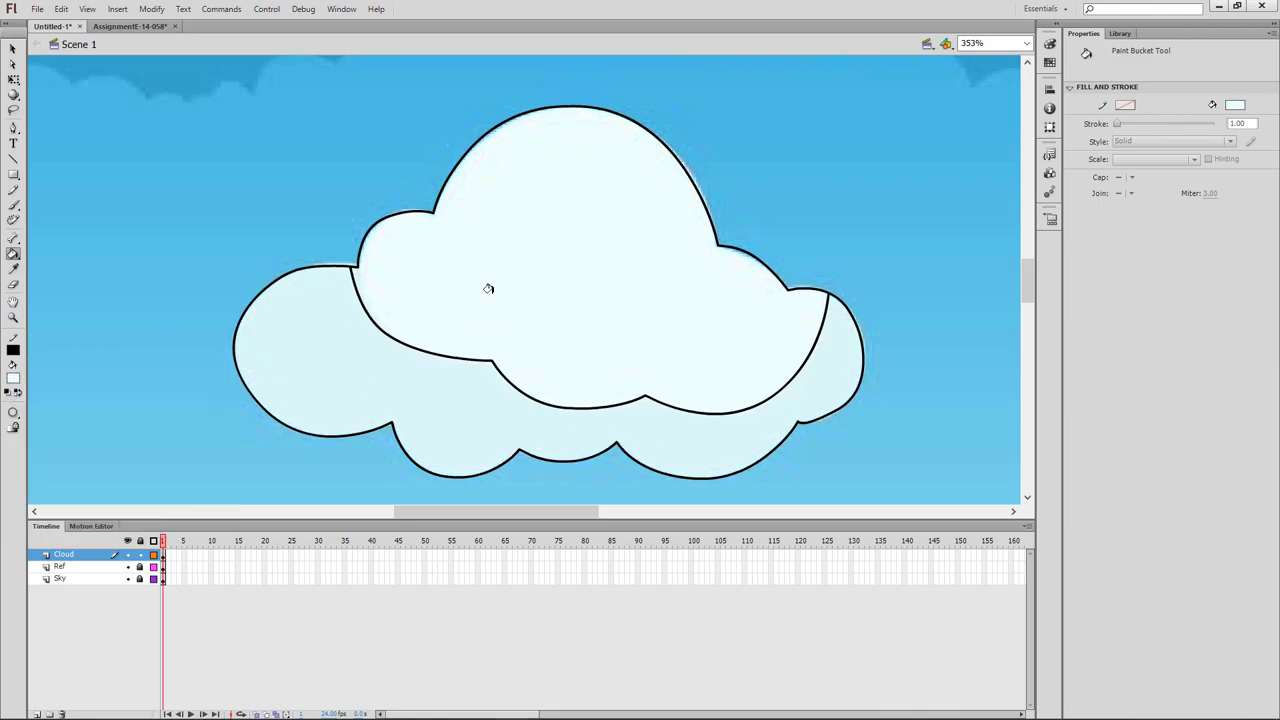
left_click(555, 255)
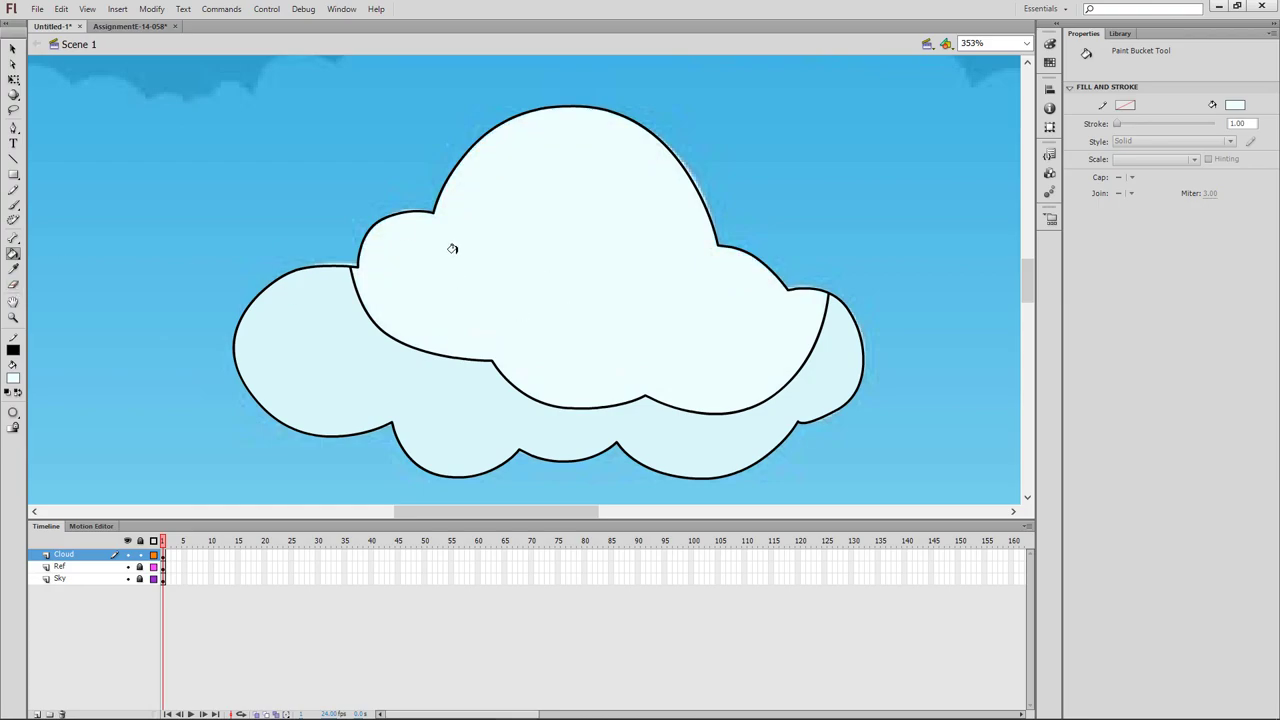
left_click(13, 48)
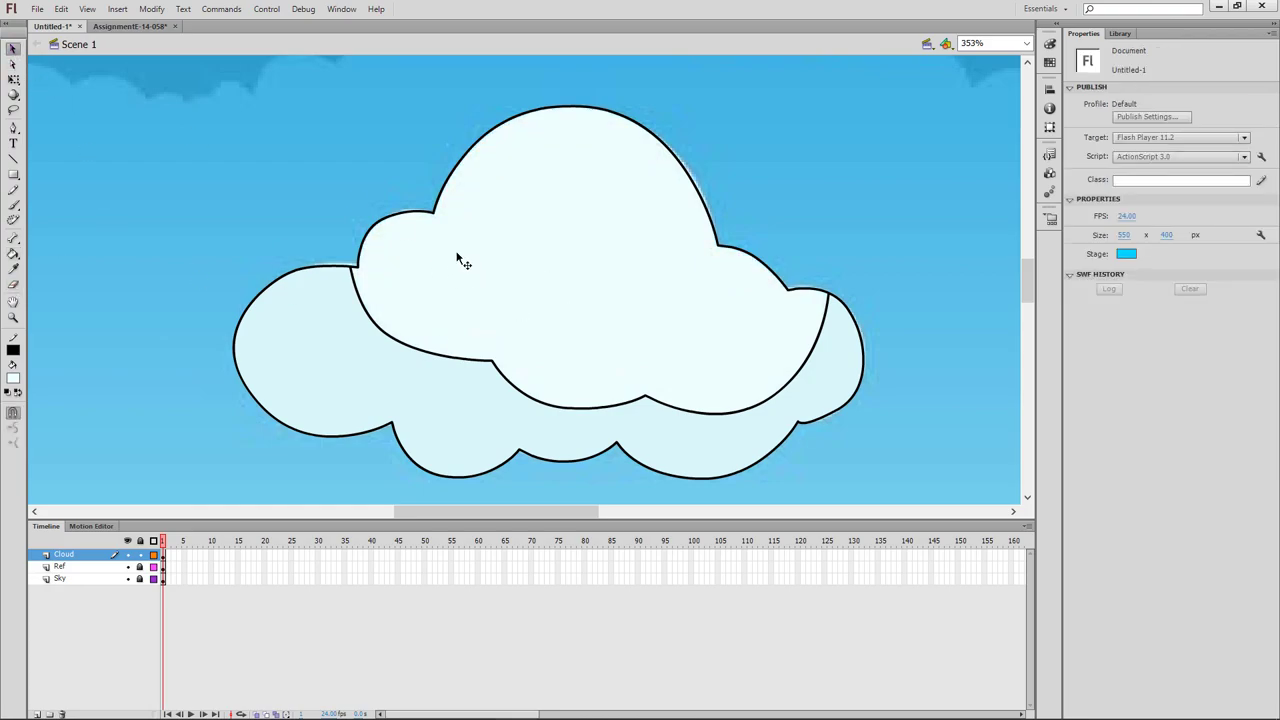
Step: Delete the black outline strokes on the upper-left bump, top arc and right shoulder
left_click(402, 216)
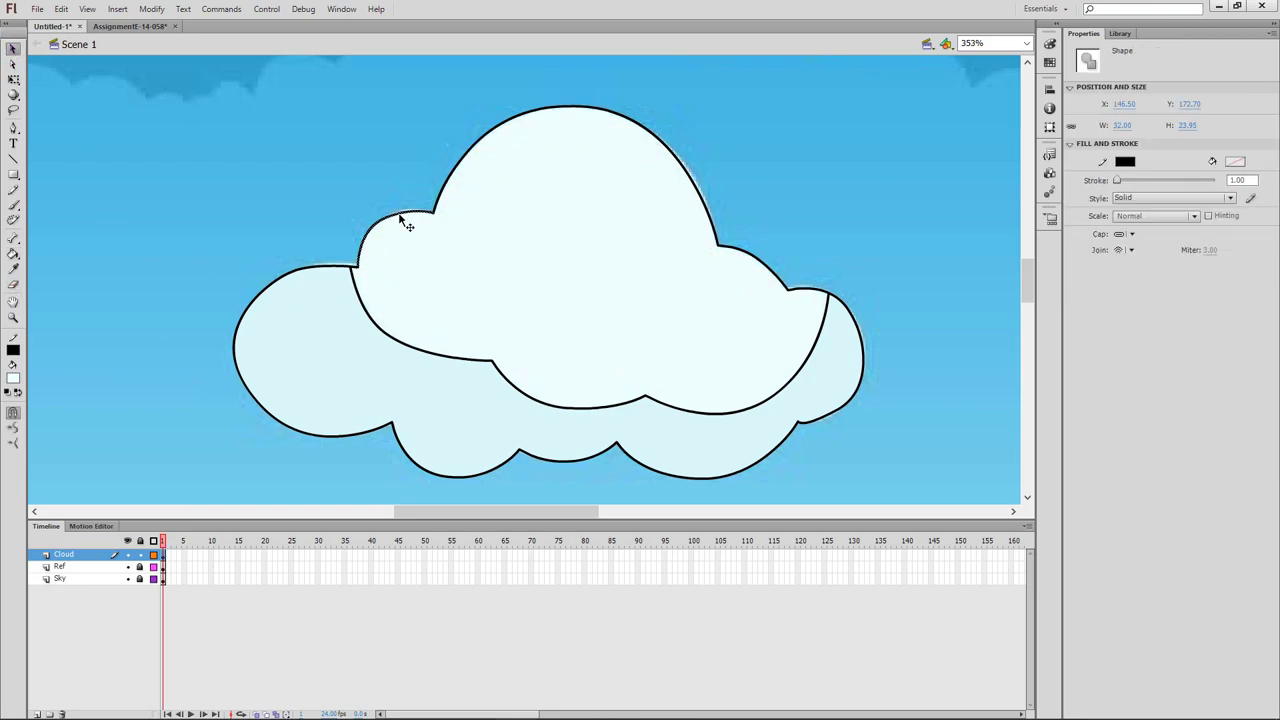
key("Delete")
left_click(437, 206)
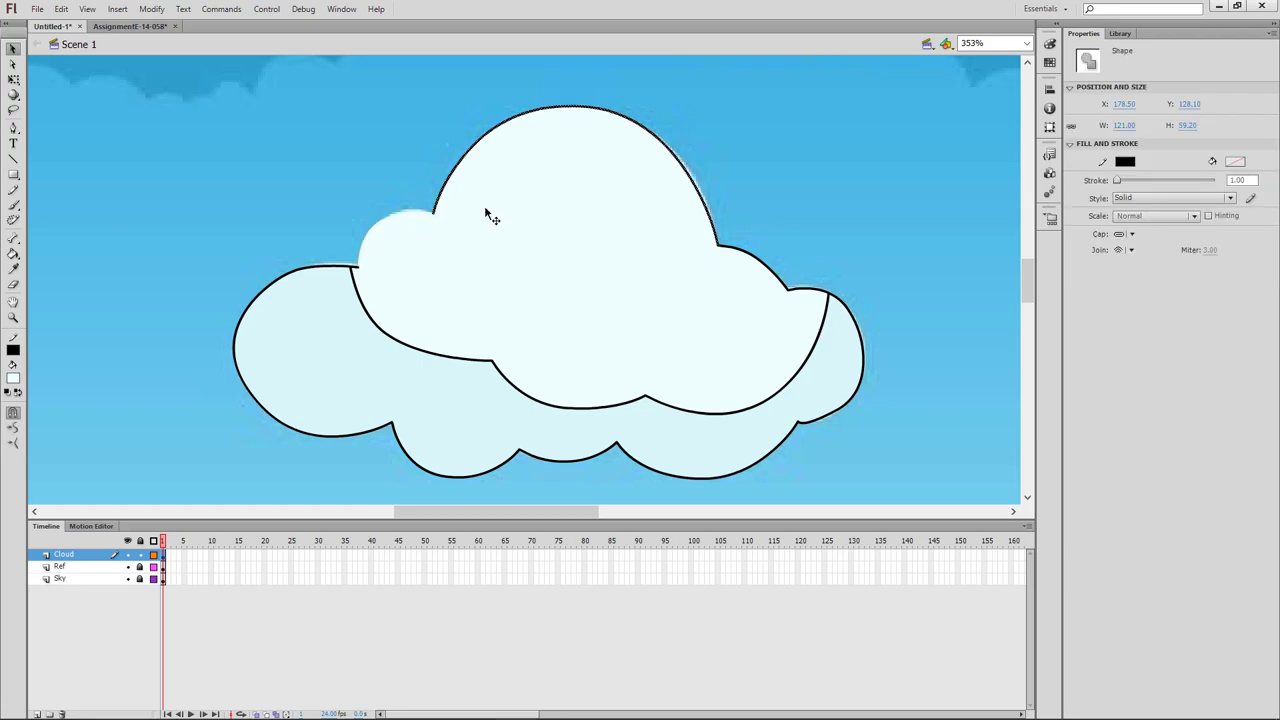
key("Delete")
left_click(771, 276)
key("Delete")
left_click(783, 286)
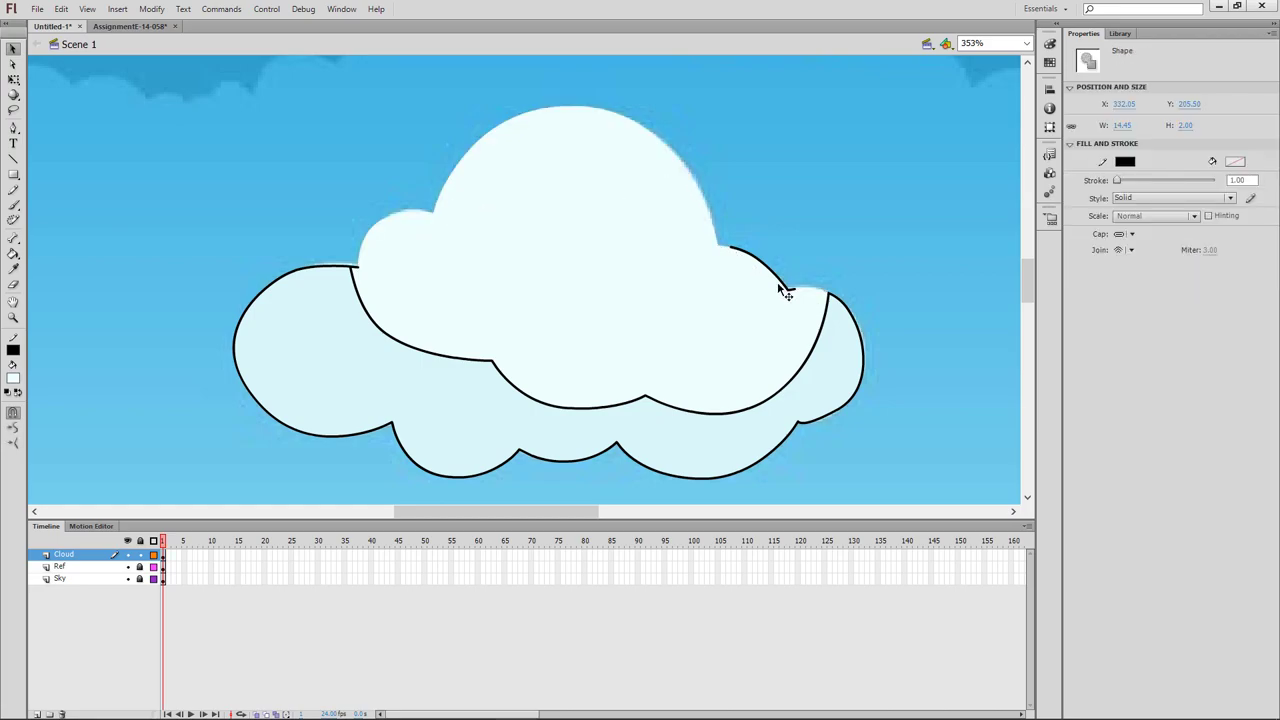
key("Delete")
left_click(785, 289)
key("Delete")
key("Delete")
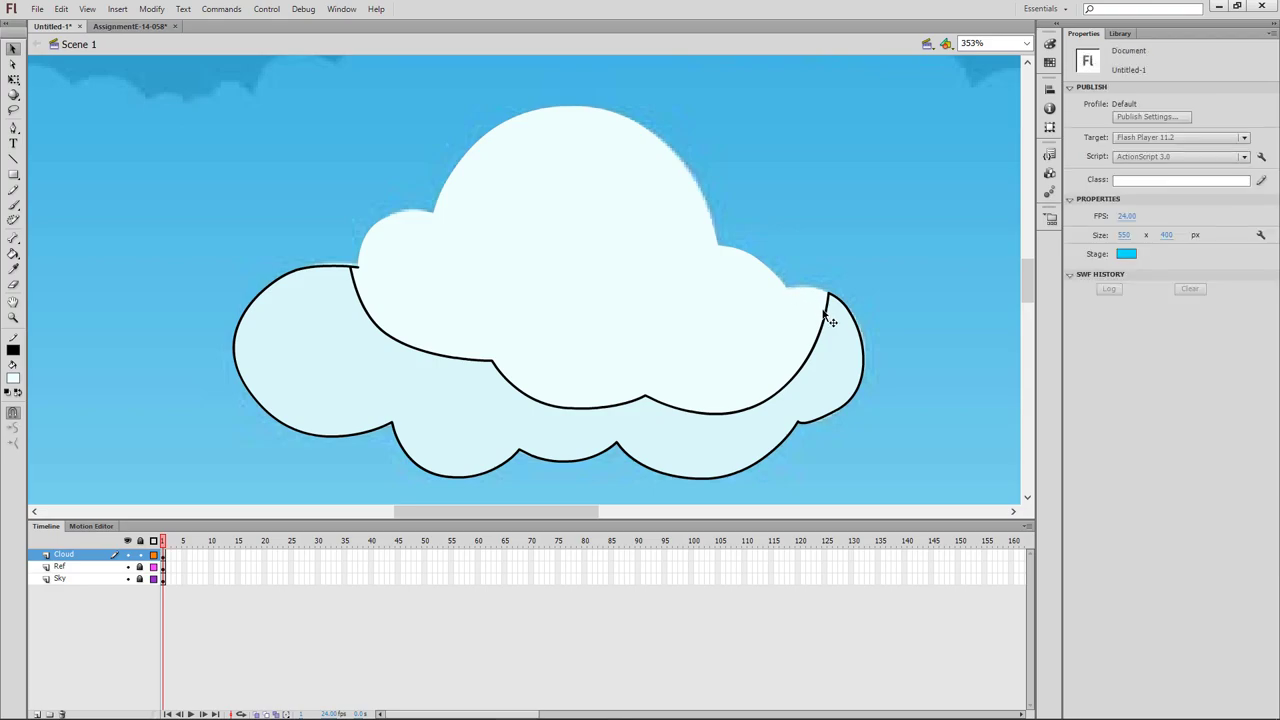
Step: Delete the outline strokes along the right edge, lower-right, and the inner curve's tip
left_click(829, 309)
left_click(821, 326)
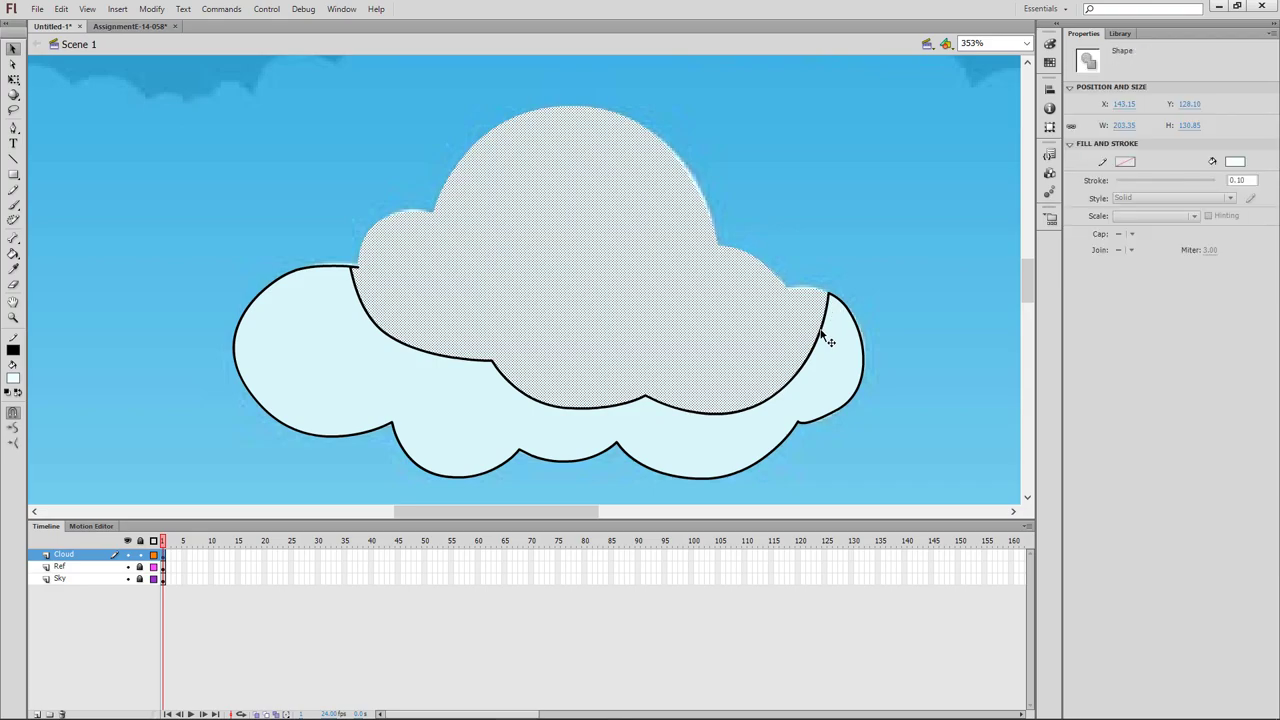
left_click(823, 336)
key("Delete")
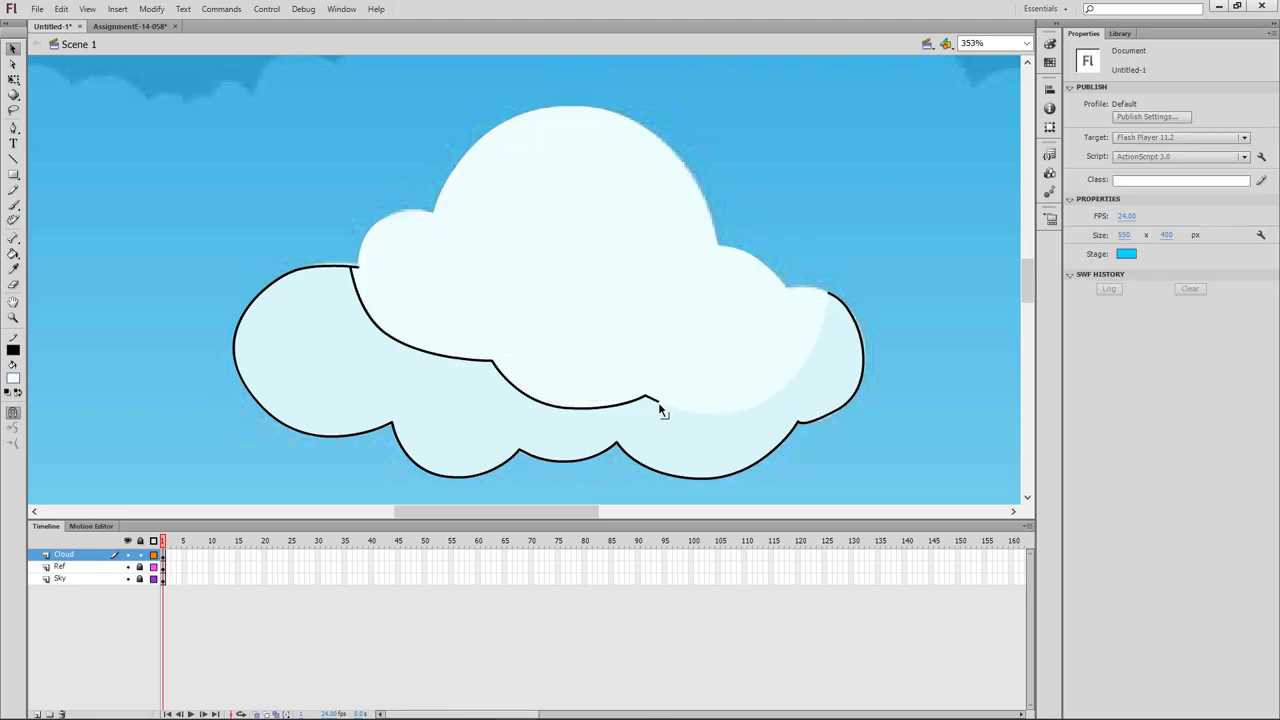
left_click(655, 402)
key("Delete")
left_click(800, 428)
key("Delete")
left_click(815, 414)
key("Delete")
left_click(800, 428)
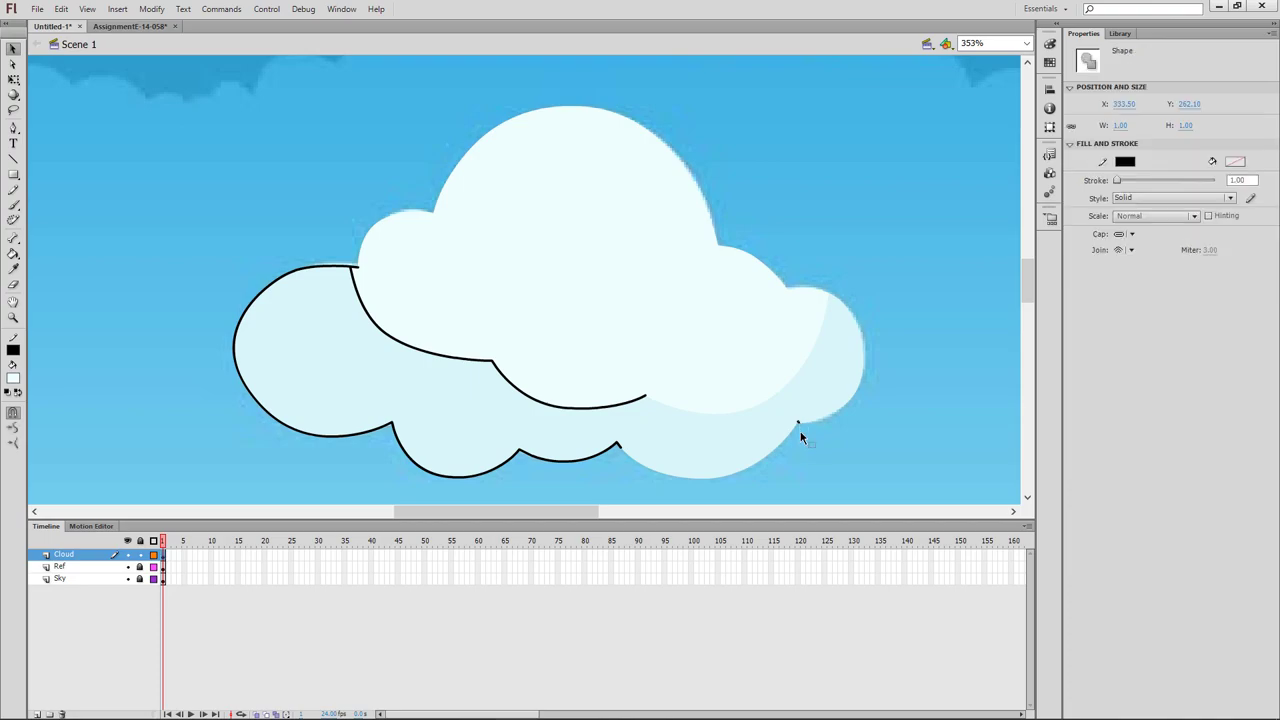
key("Delete")
left_click(615, 451)
key("Delete")
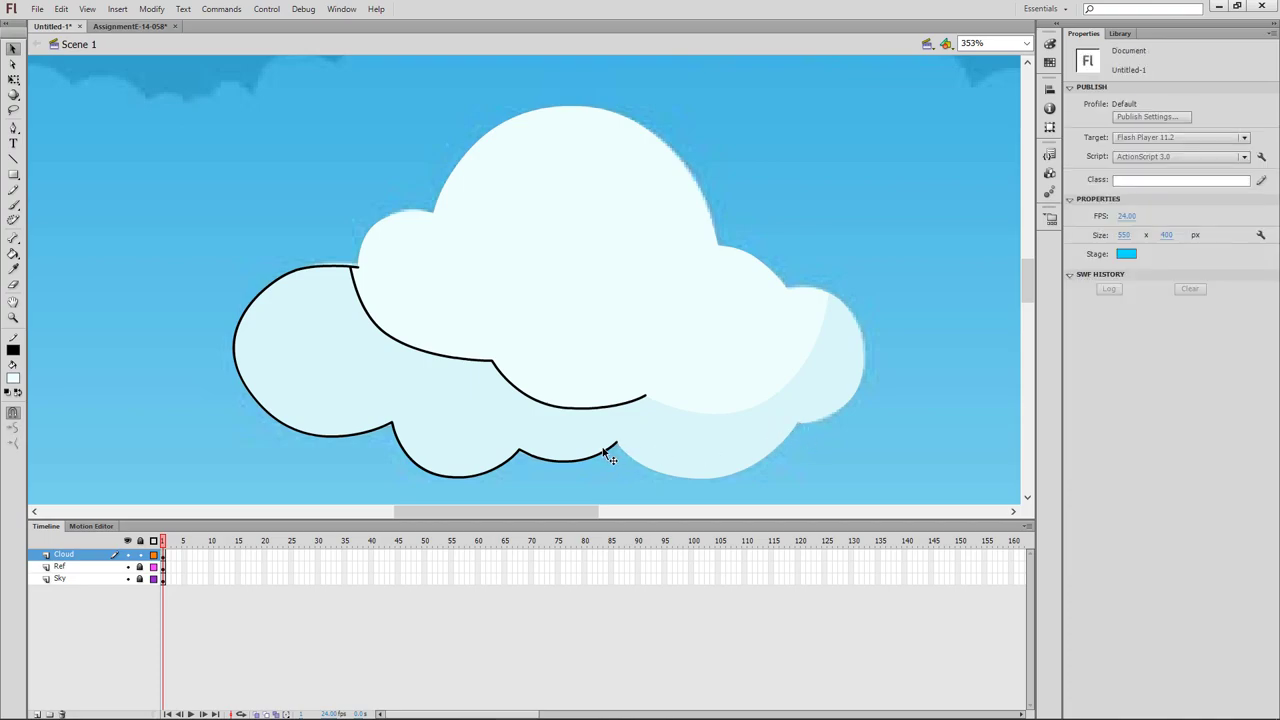
Step: Clear the selection and hide the Ref reference layer
left_click(600, 455)
left_click(535, 463)
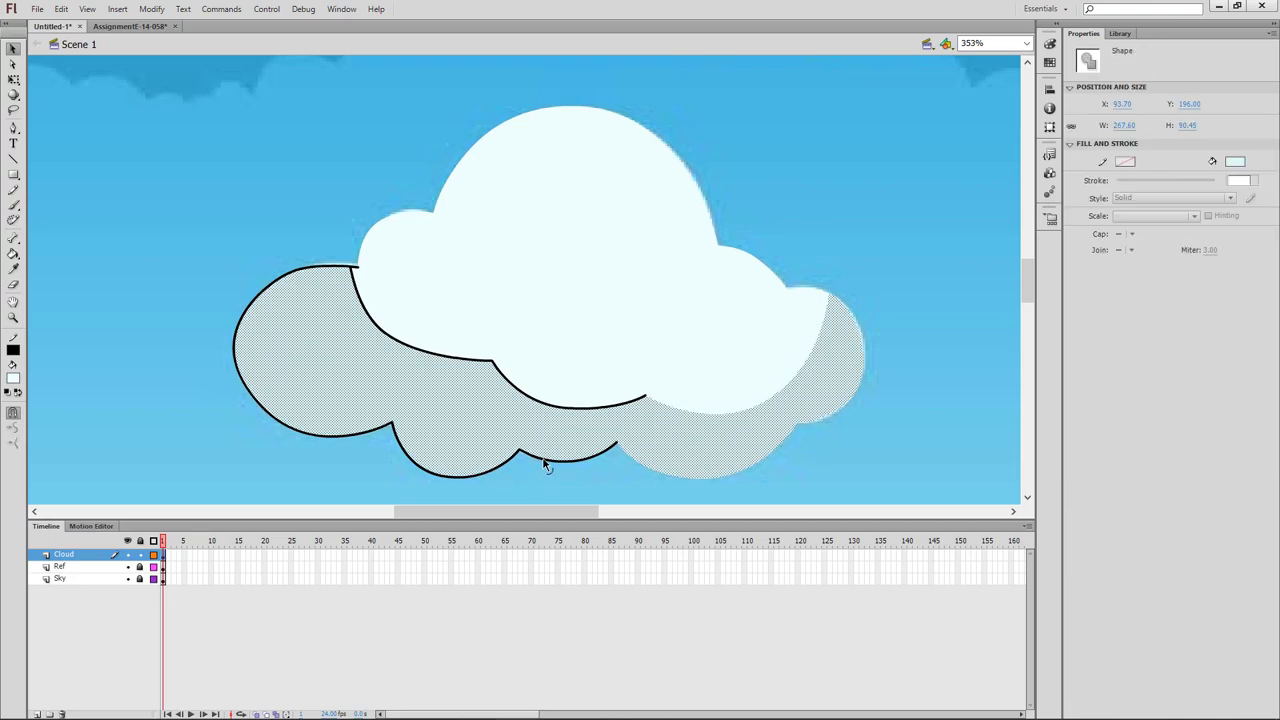
left_click(205, 608)
left_click(127, 566)
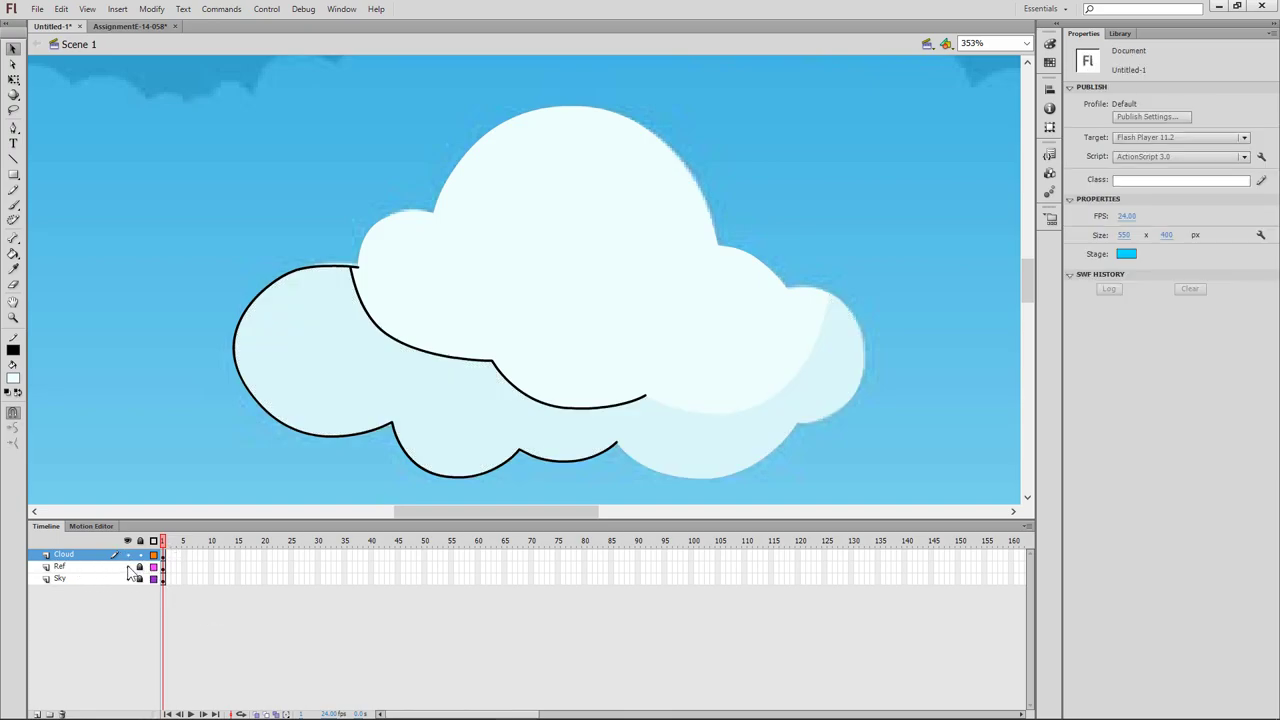
Step: Delete the remaining bottom, left-lobe and inner-curve outline strokes
left_click(587, 456)
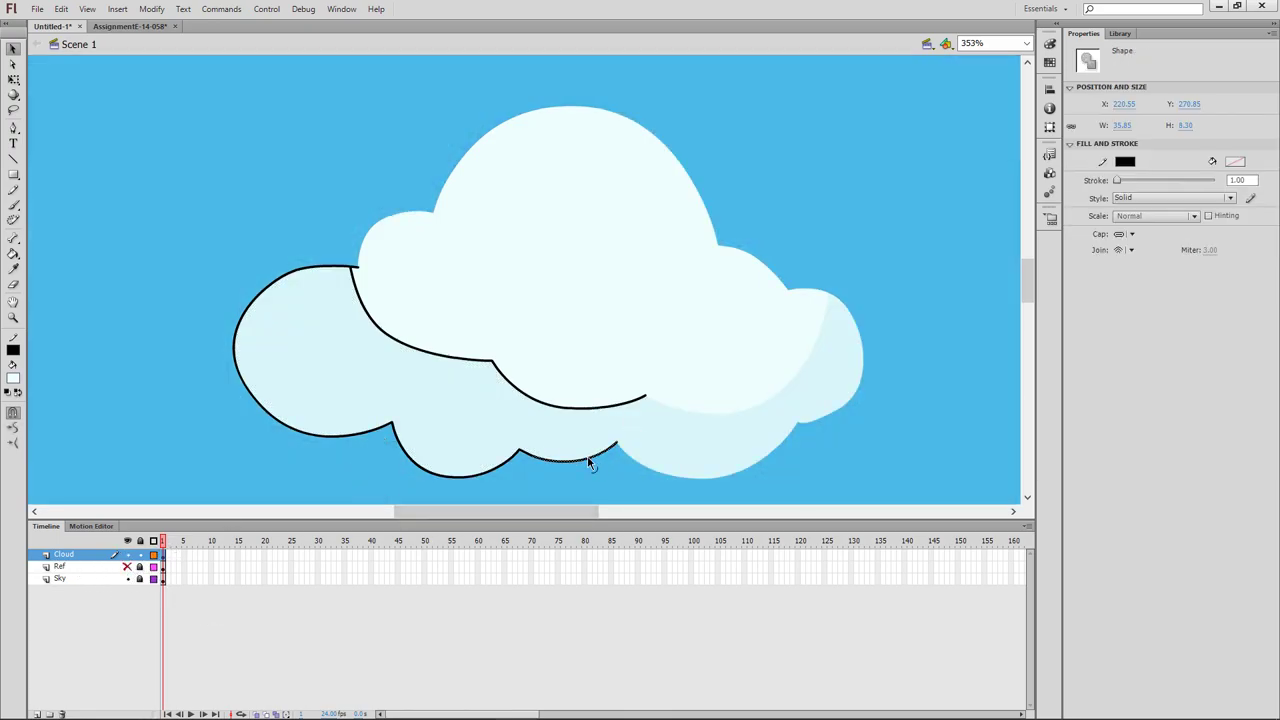
key("Delete")
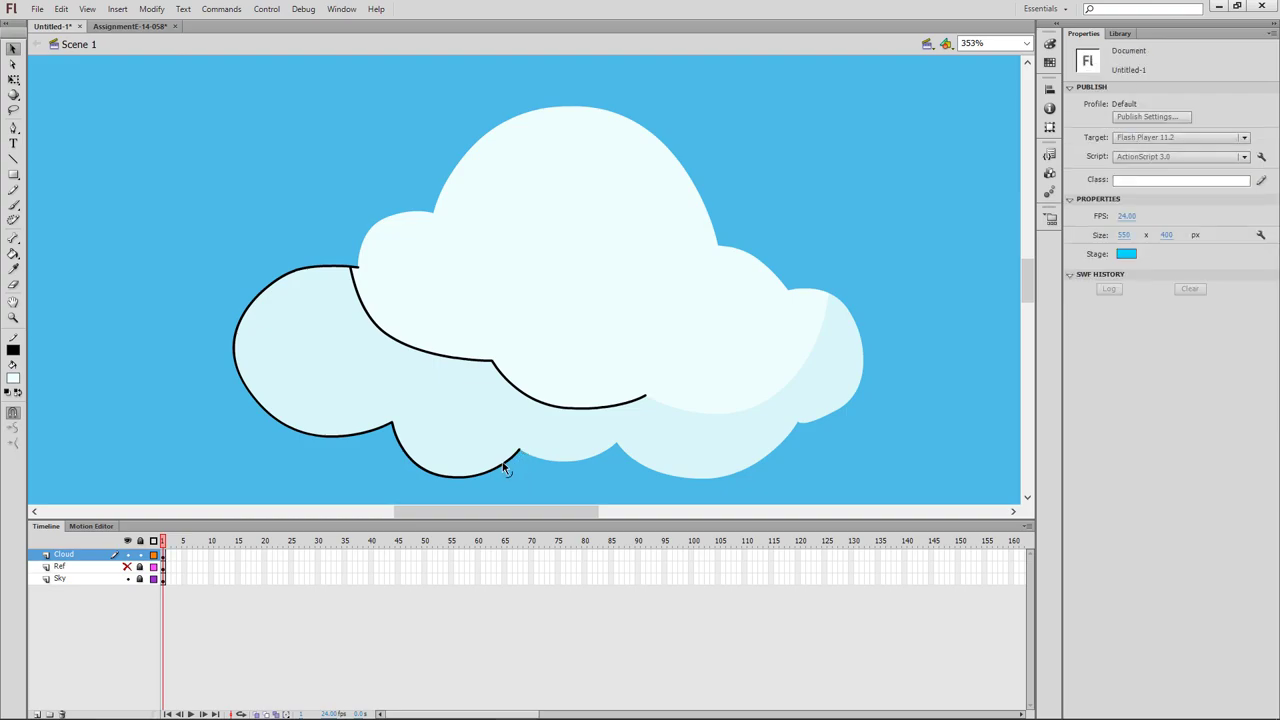
left_click(505, 466)
key("Delete")
left_click(393, 426)
key("Delete")
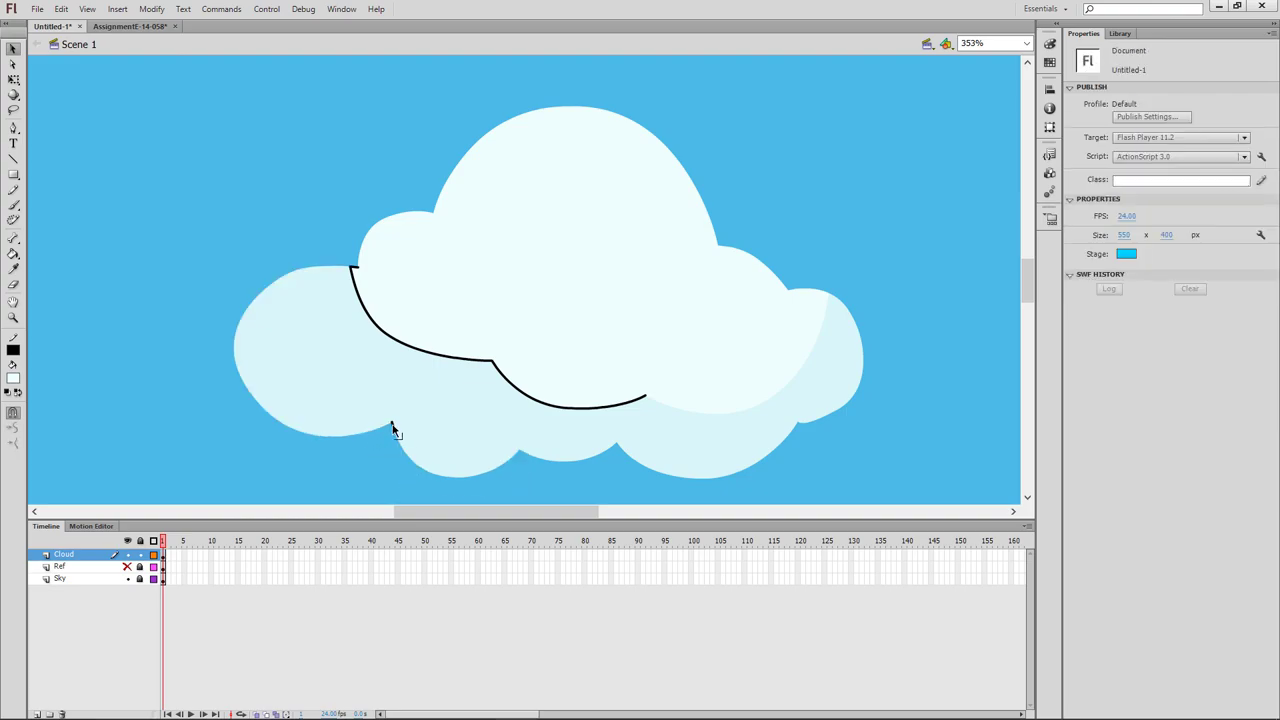
left_click(408, 349)
key("Delete")
left_click(515, 394)
key("Delete")
left_click(492, 366)
key("Delete")
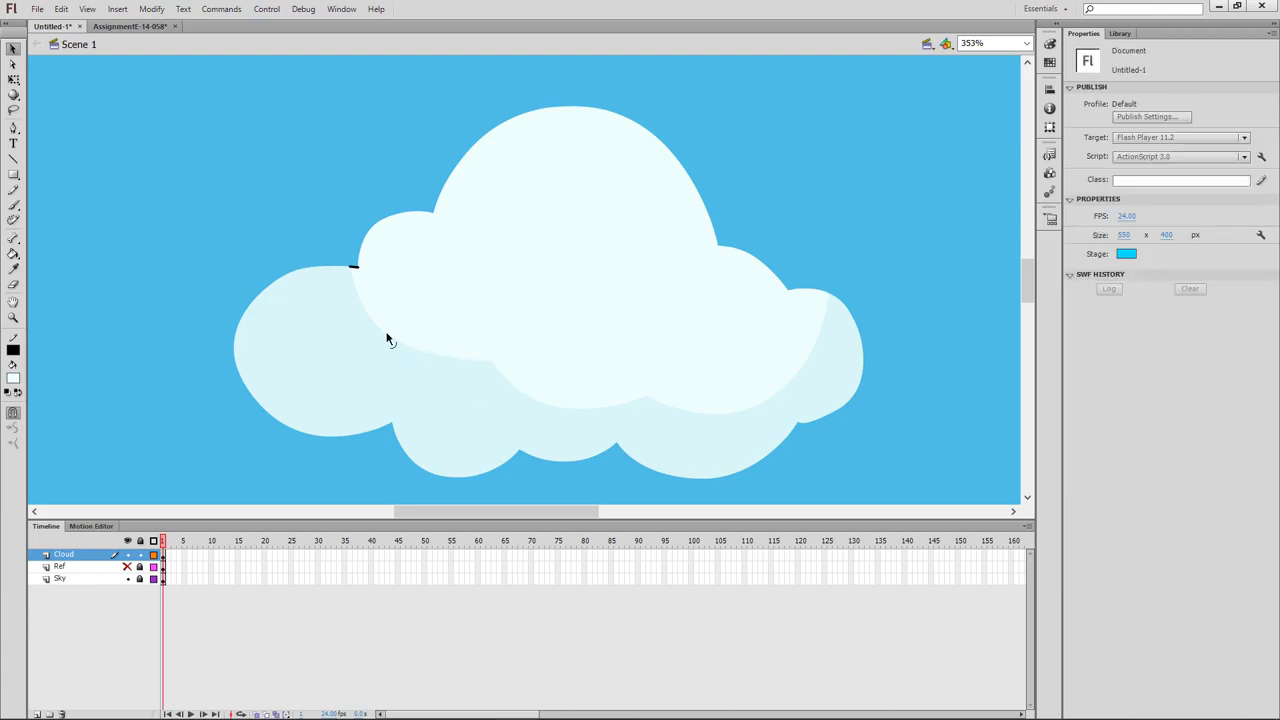
left_click(353, 267)
key("Delete")
scroll(587, 408, "down", 2)
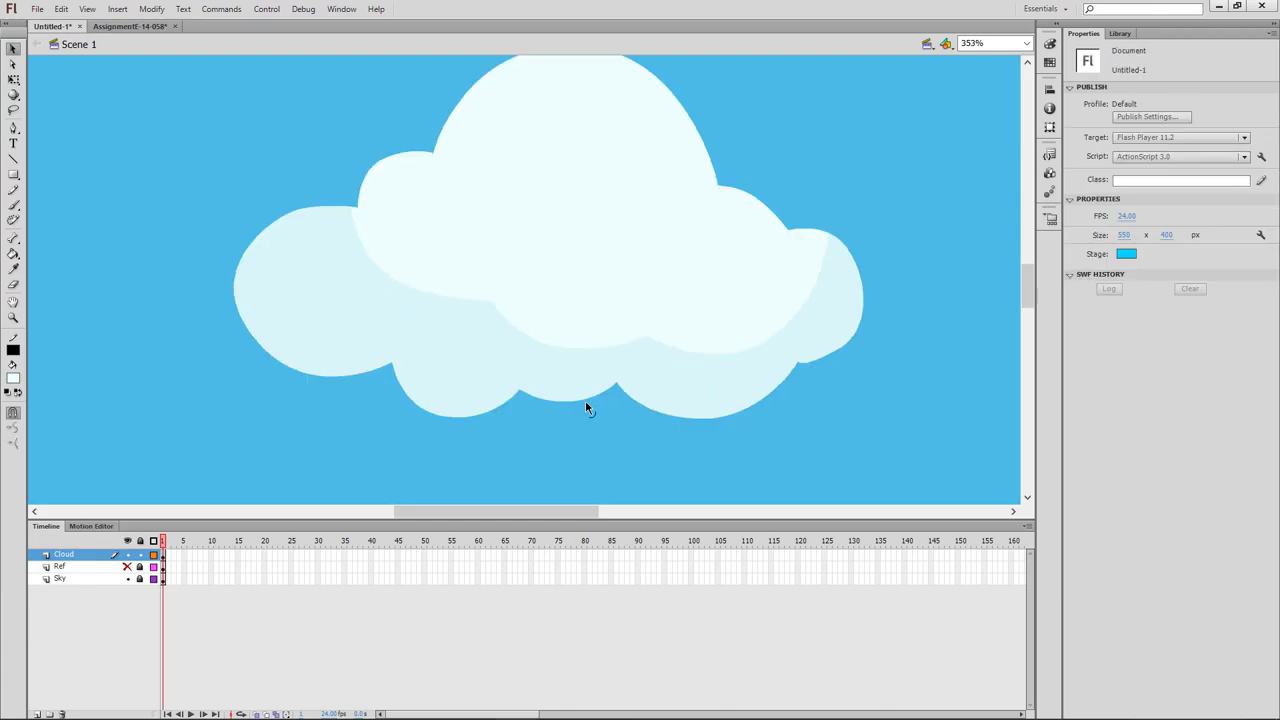
scroll(587, 408, "down", 1)
scroll(587, 408, "up", 2)
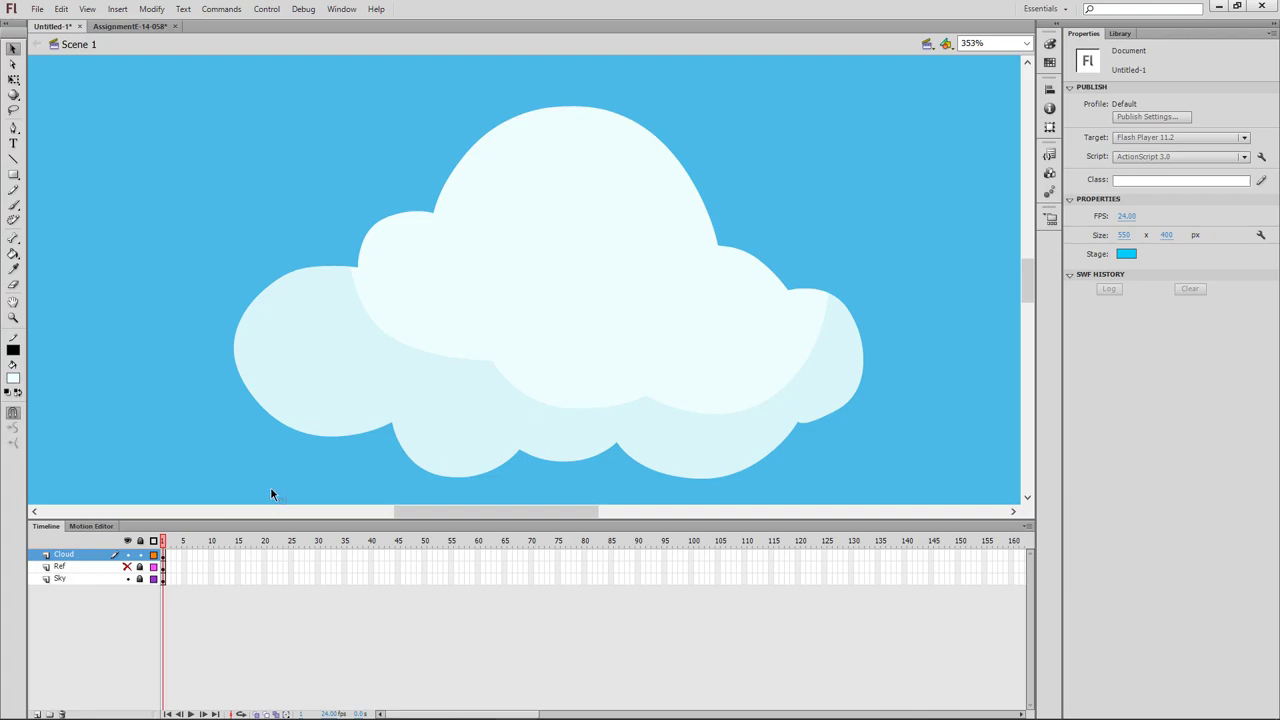
Step: Zoom to Fit in Window and delete the Ref layer
left_click(1025, 43)
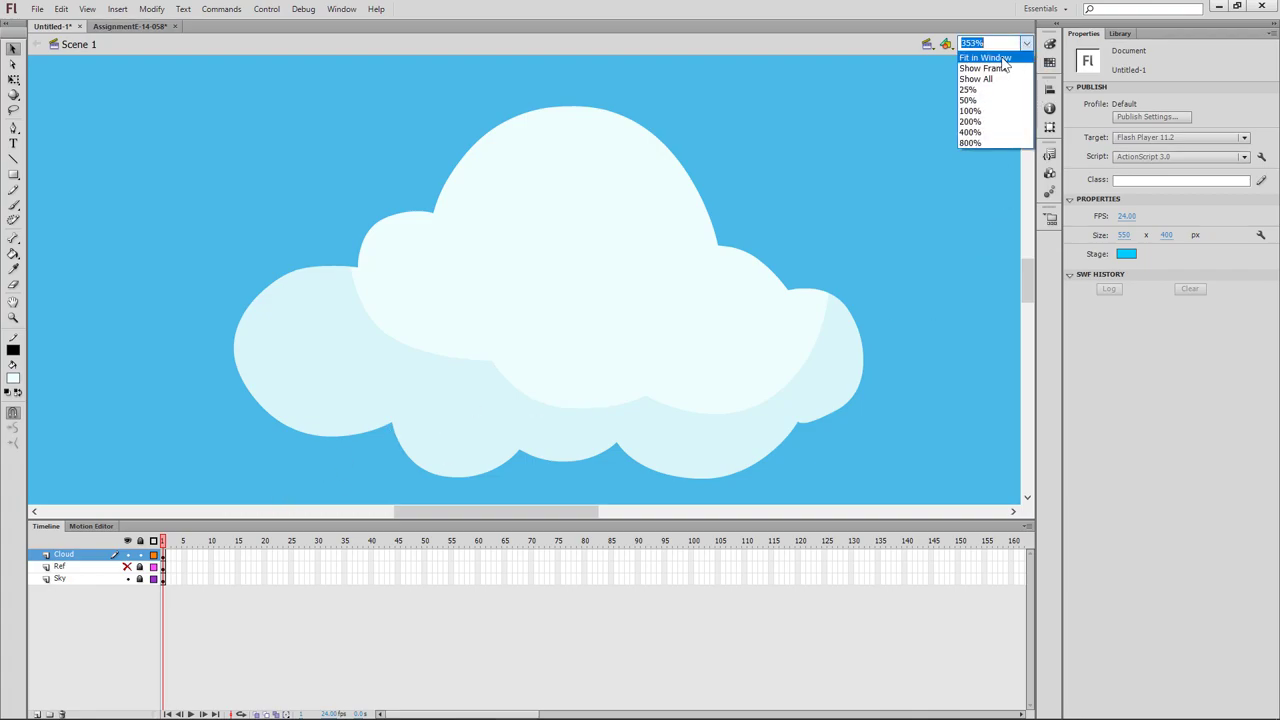
left_click(981, 58)
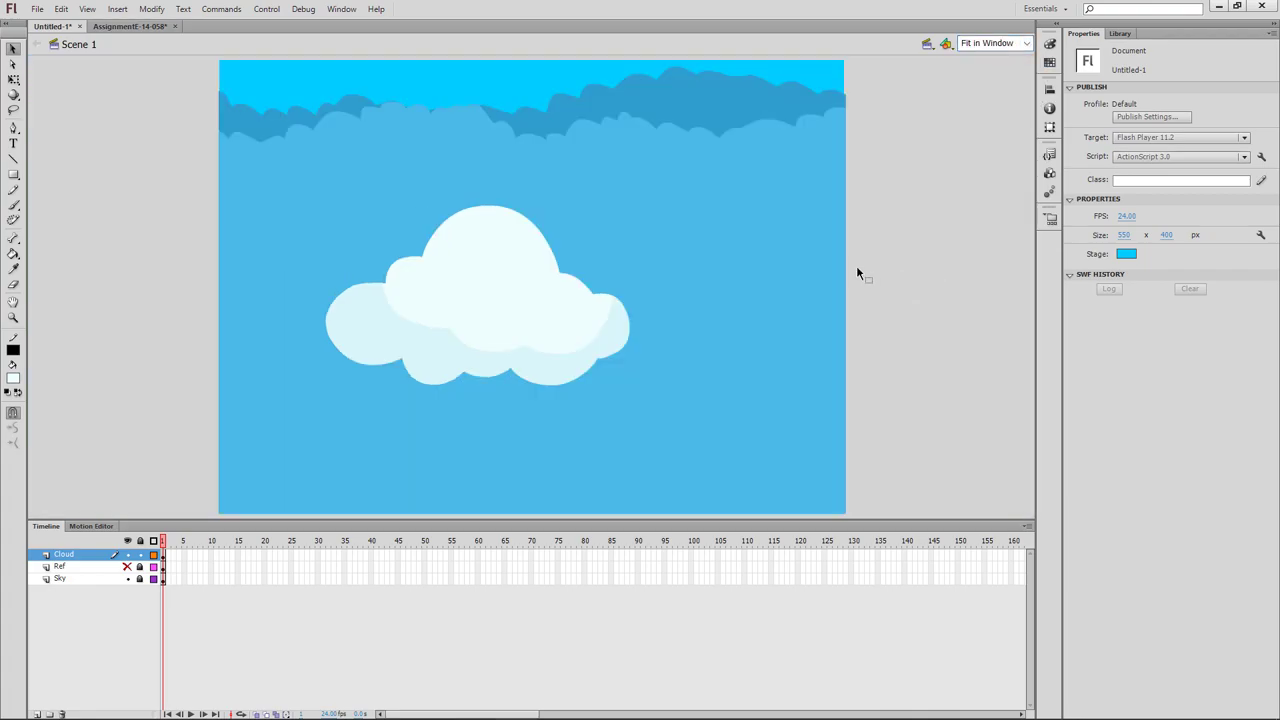
left_click(70, 567)
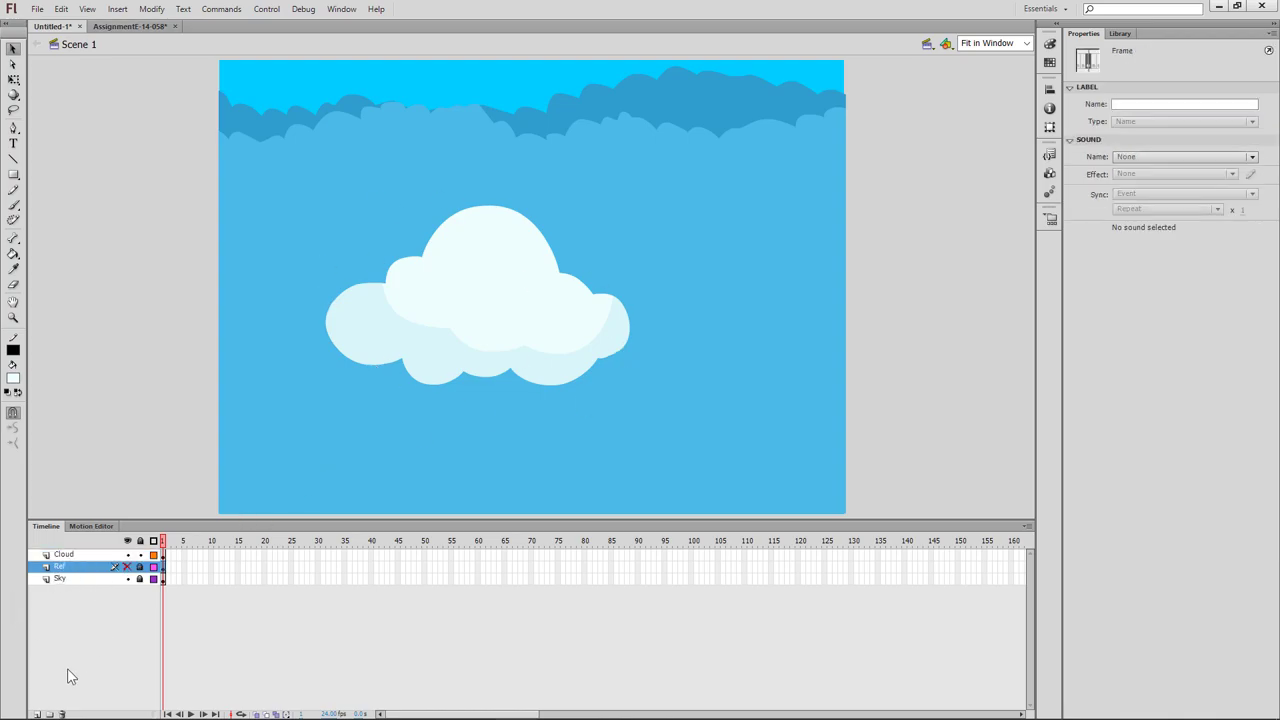
left_click(62, 714)
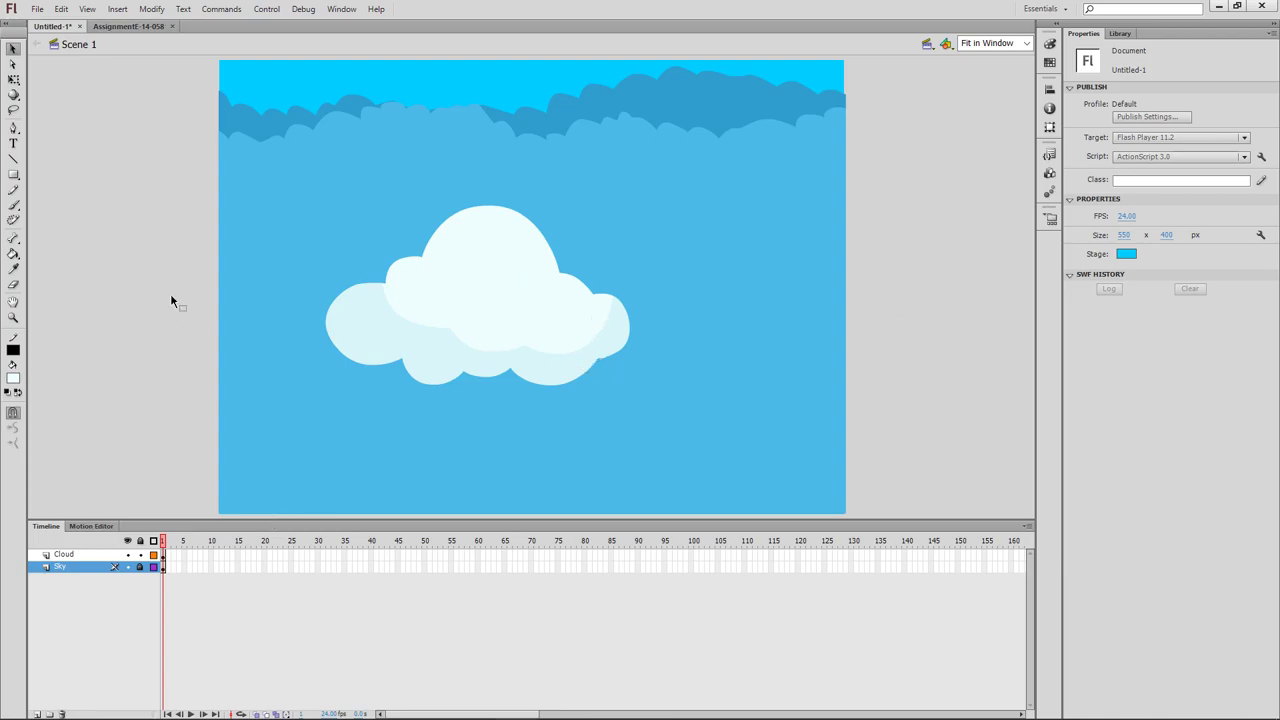
Step: Zoom to Show All and select the cloud on the Cloud layer
left_click(1026, 43)
left_click(975, 79)
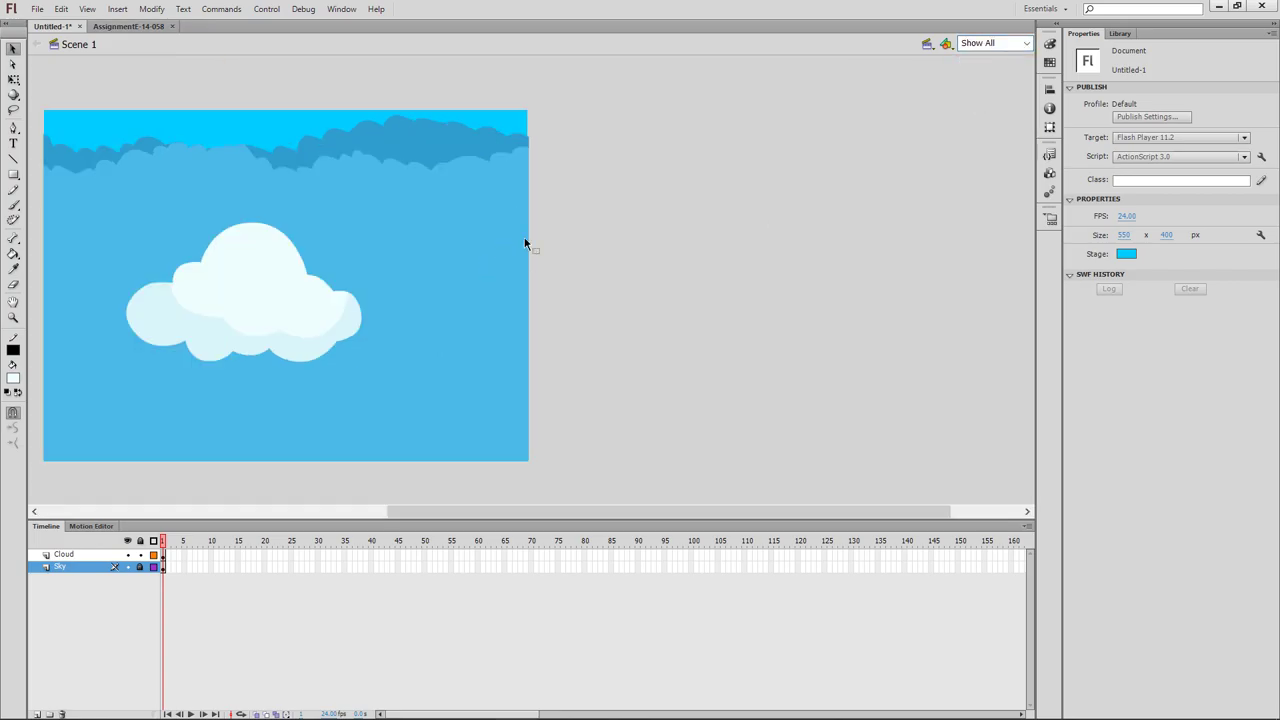
left_click_drag(423, 511, 251, 548)
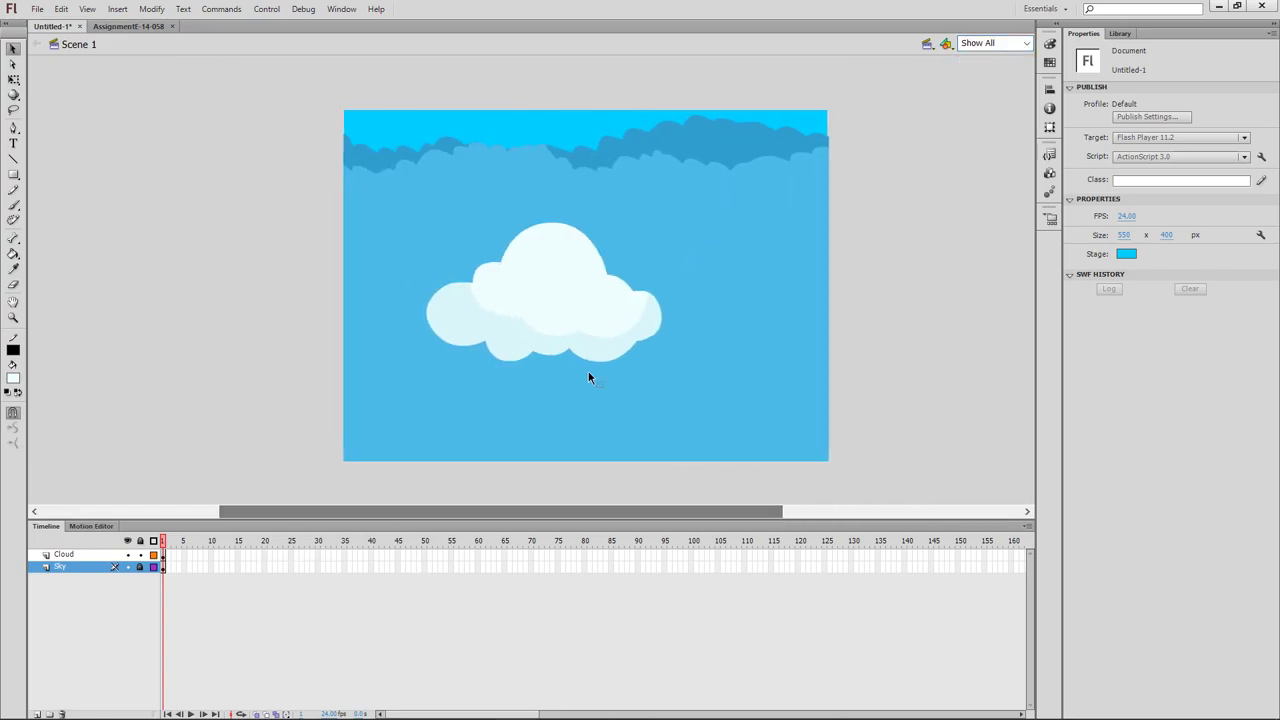
left_click(95, 554)
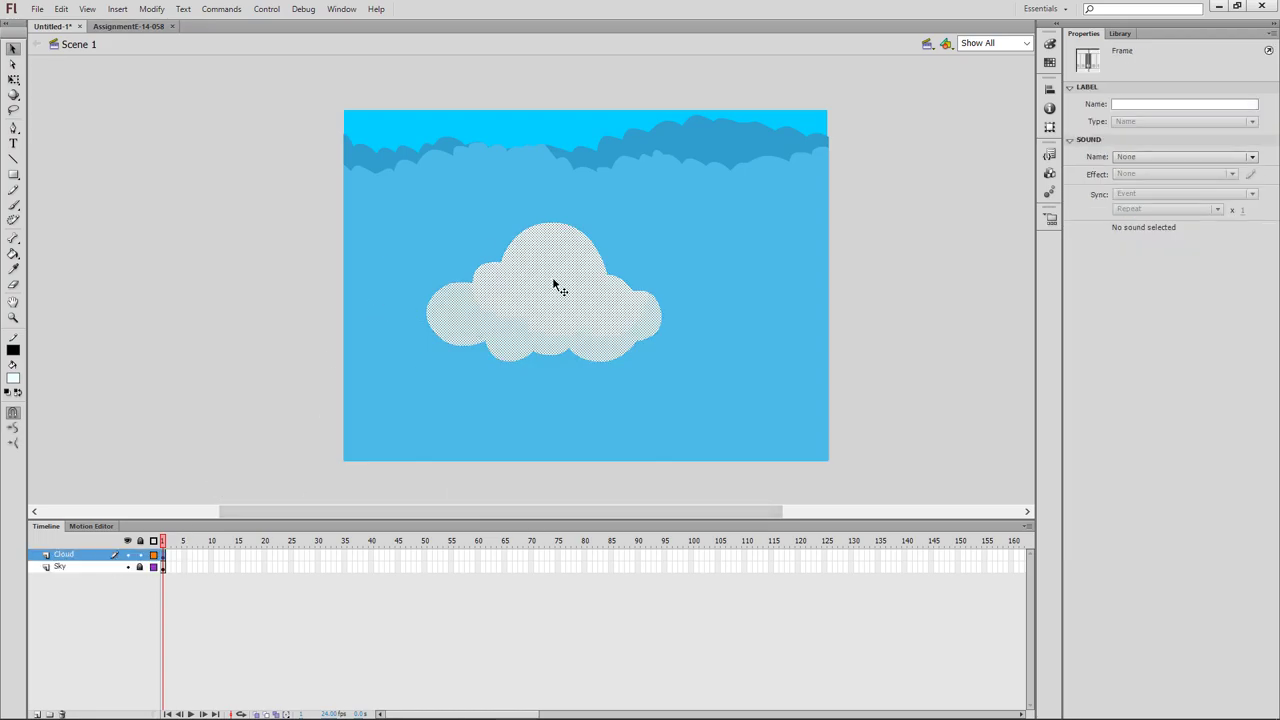
Step: Drag the cloud about 94 px up to X 93.70, Y 20.40 near the sky's top
left_click_drag(553, 283, 553, 189)
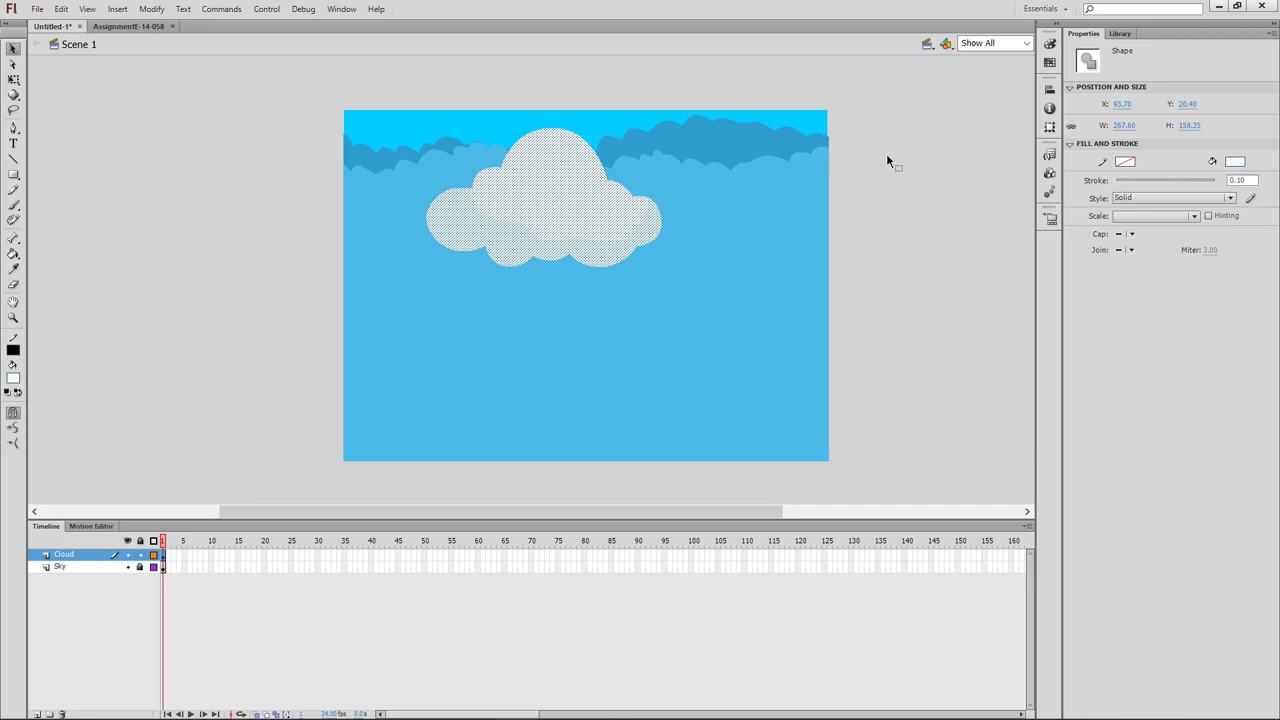
left_click_drag(508, 714, 1005, 714)
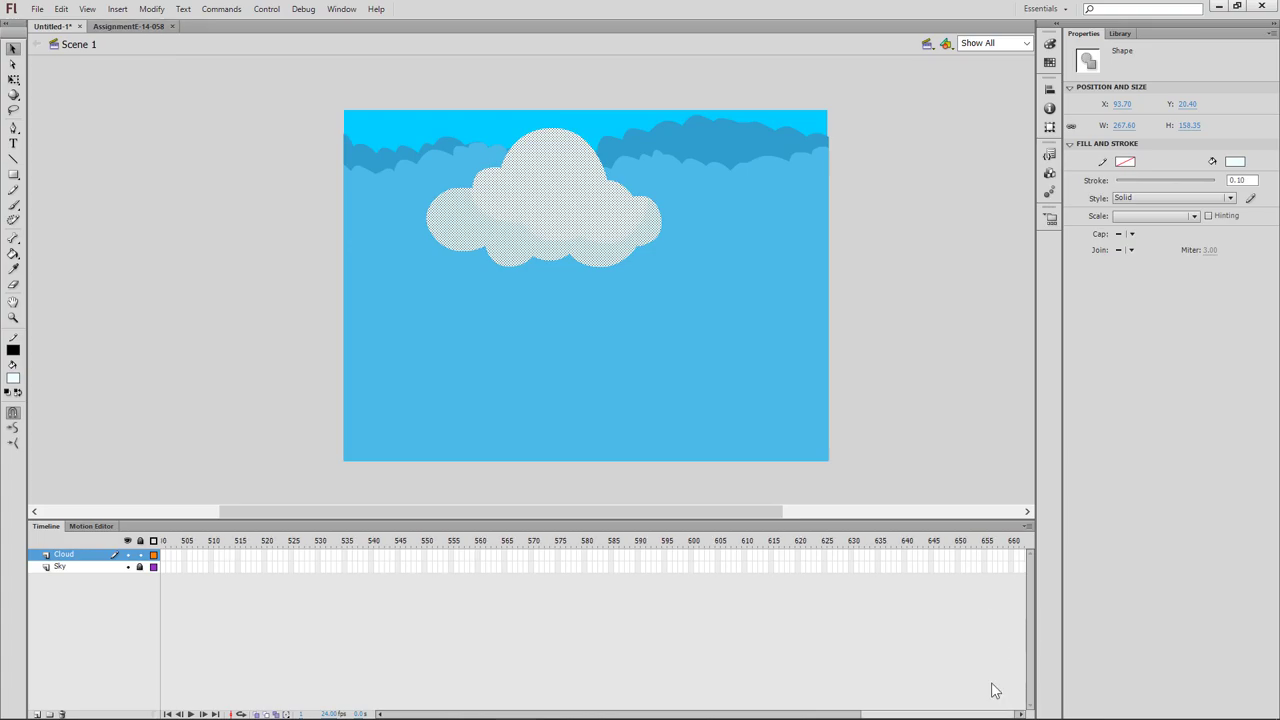
left_click_drag(967, 714, 490, 714)
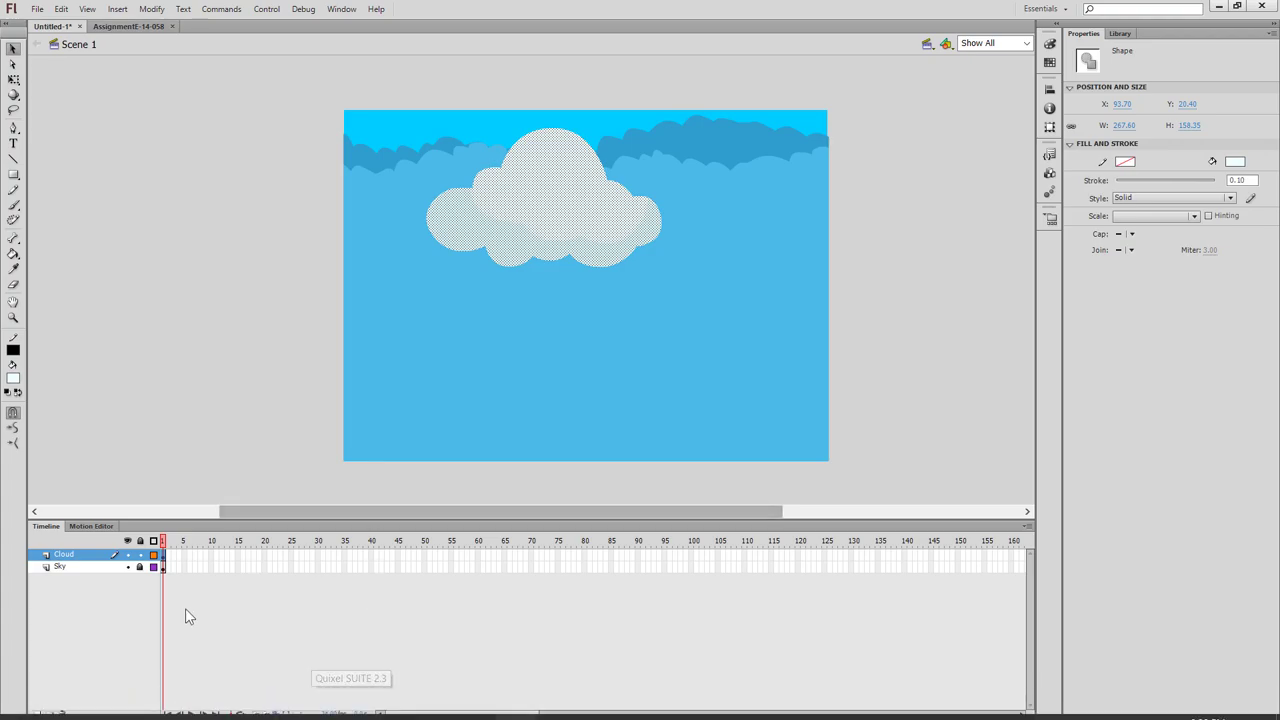
left_click(990, 220)
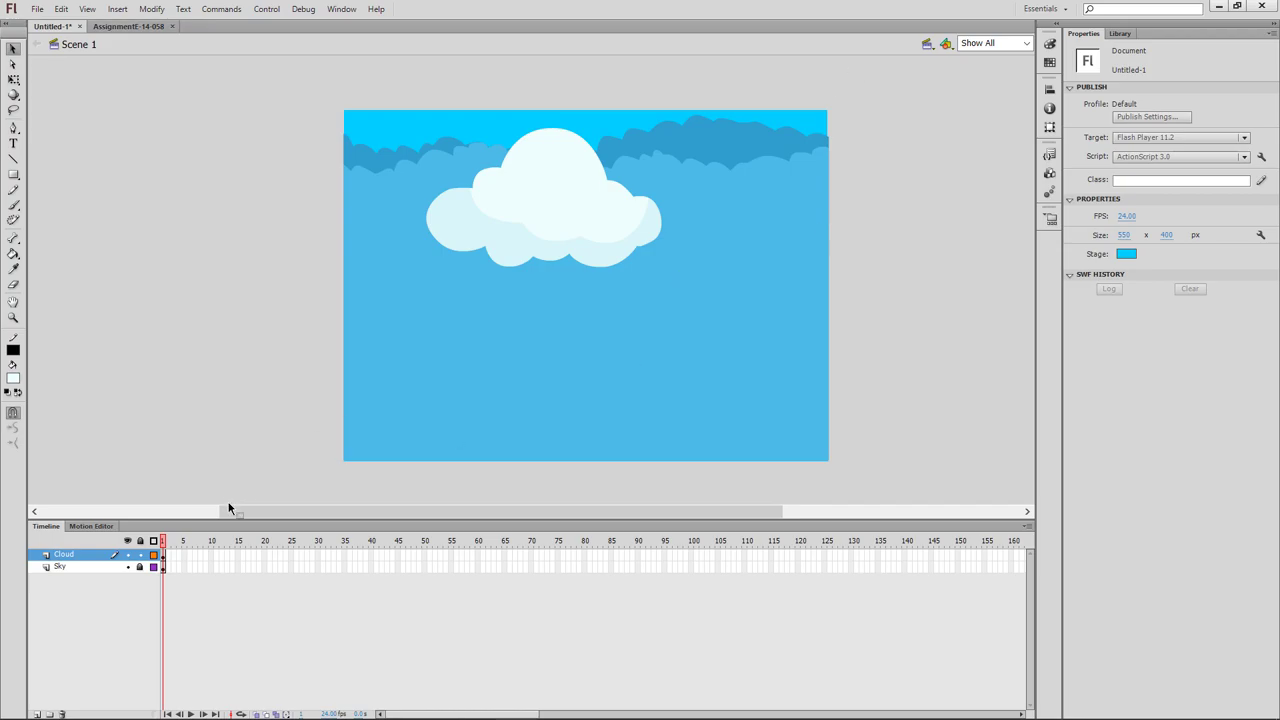
left_click_drag(504, 716, 990, 716)
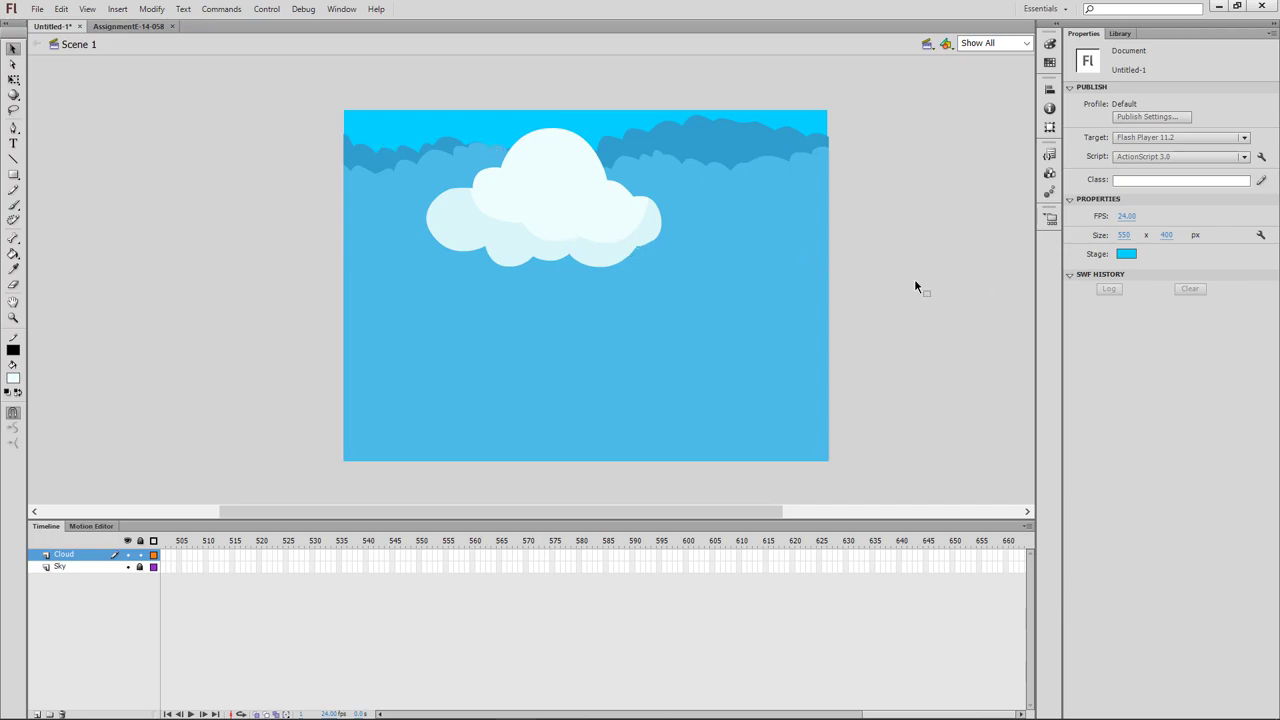
left_click_drag(884, 716, 361, 712)
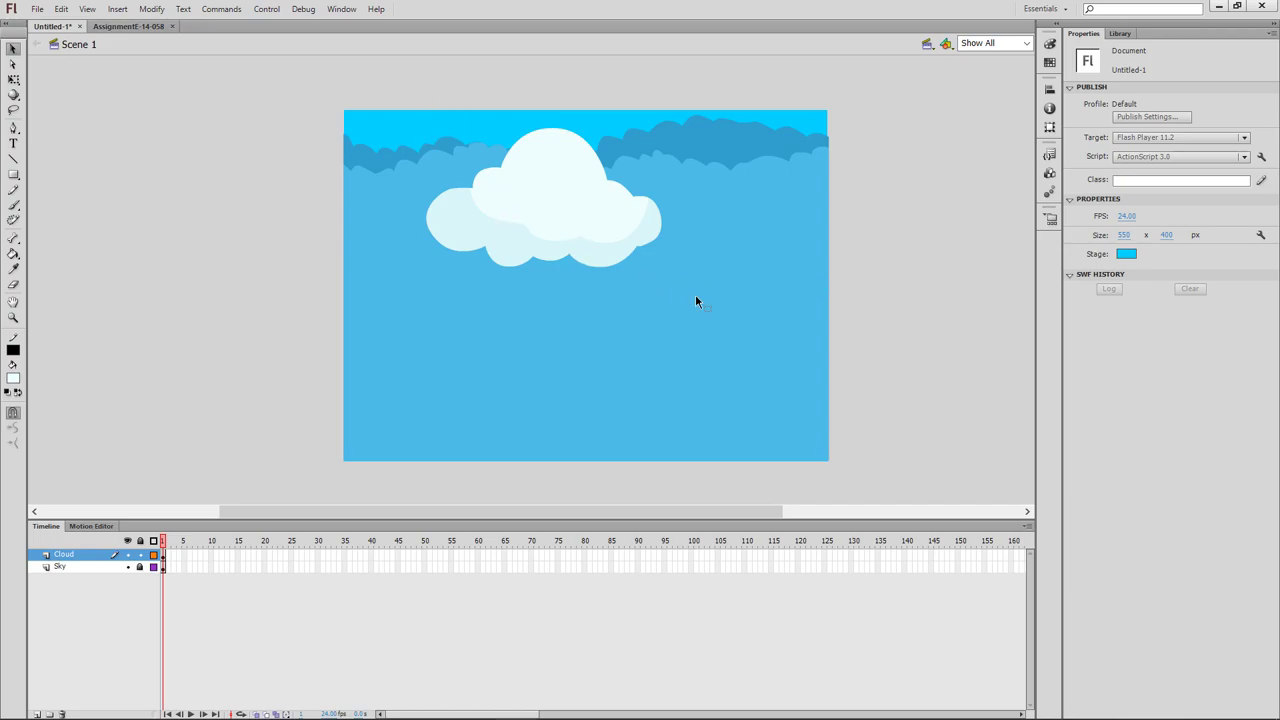
key("ctrl+a")
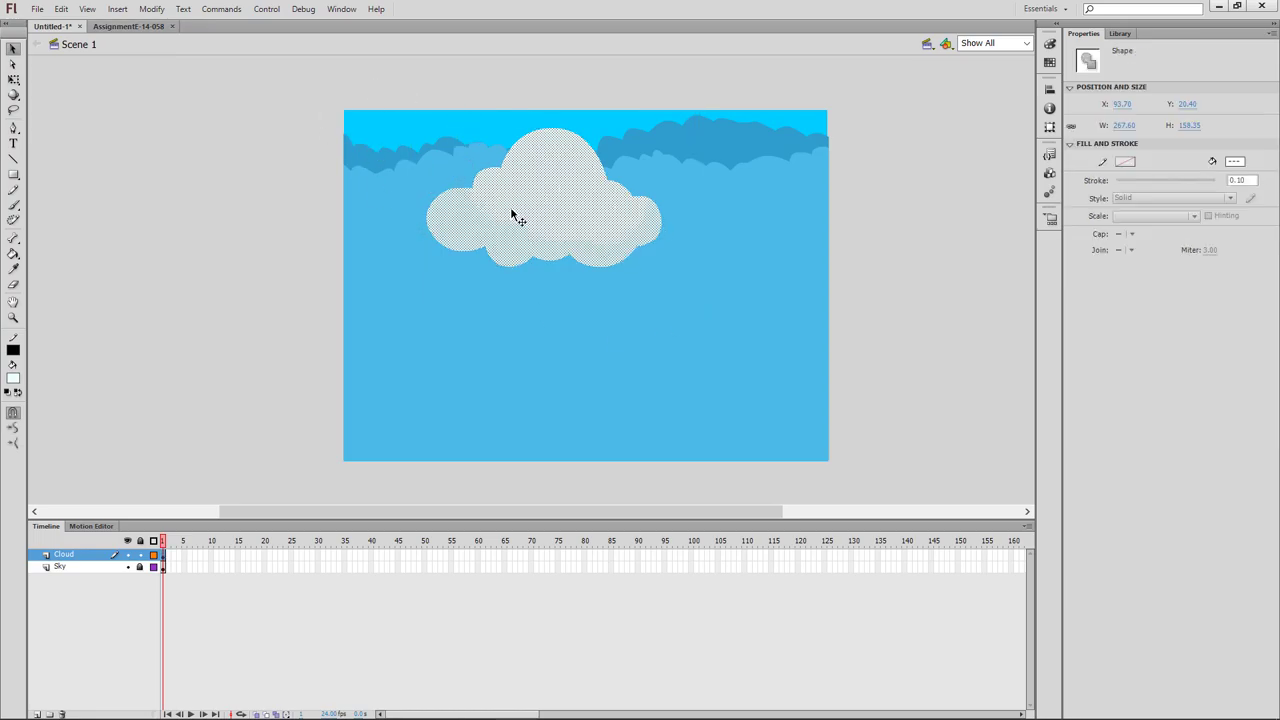
Step: Convert the cloud shape into Symbol 1, a Movie Clip kept in the Library root
right_click(553, 201)
mouse_move(603, 490)
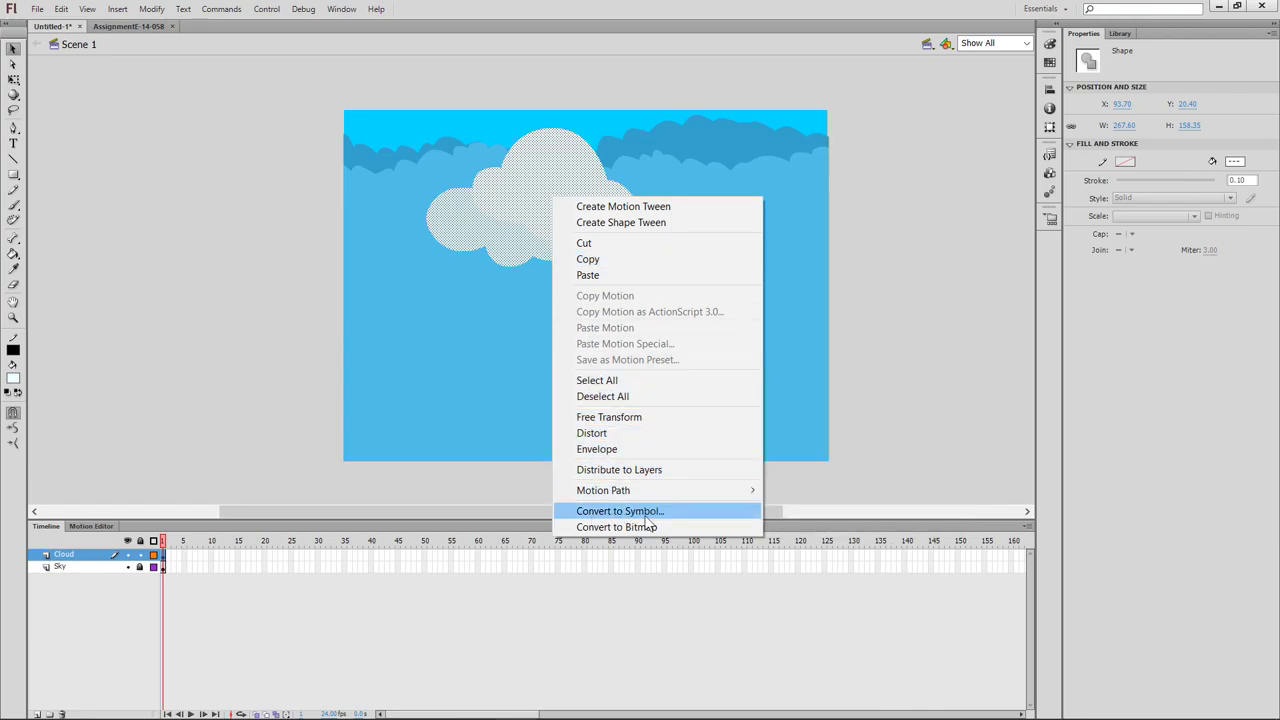
left_click(655, 512)
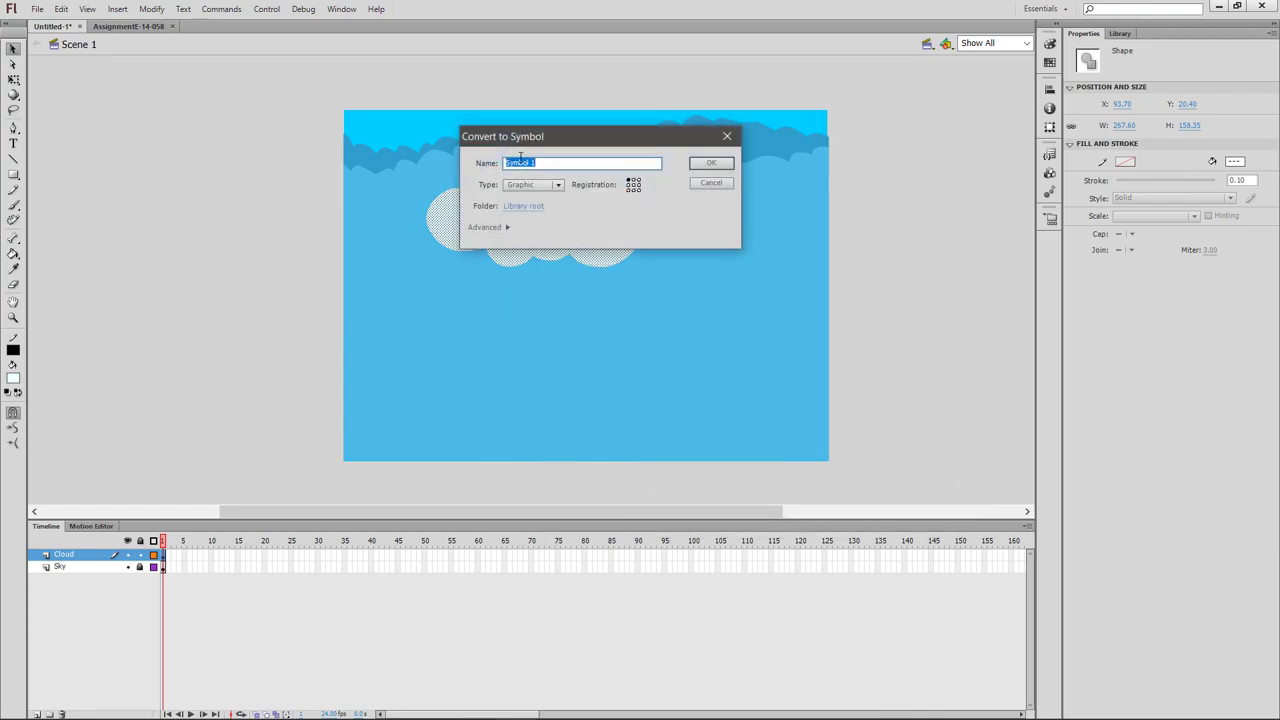
left_click_drag(585, 145, 798, 228)
left_click(775, 268)
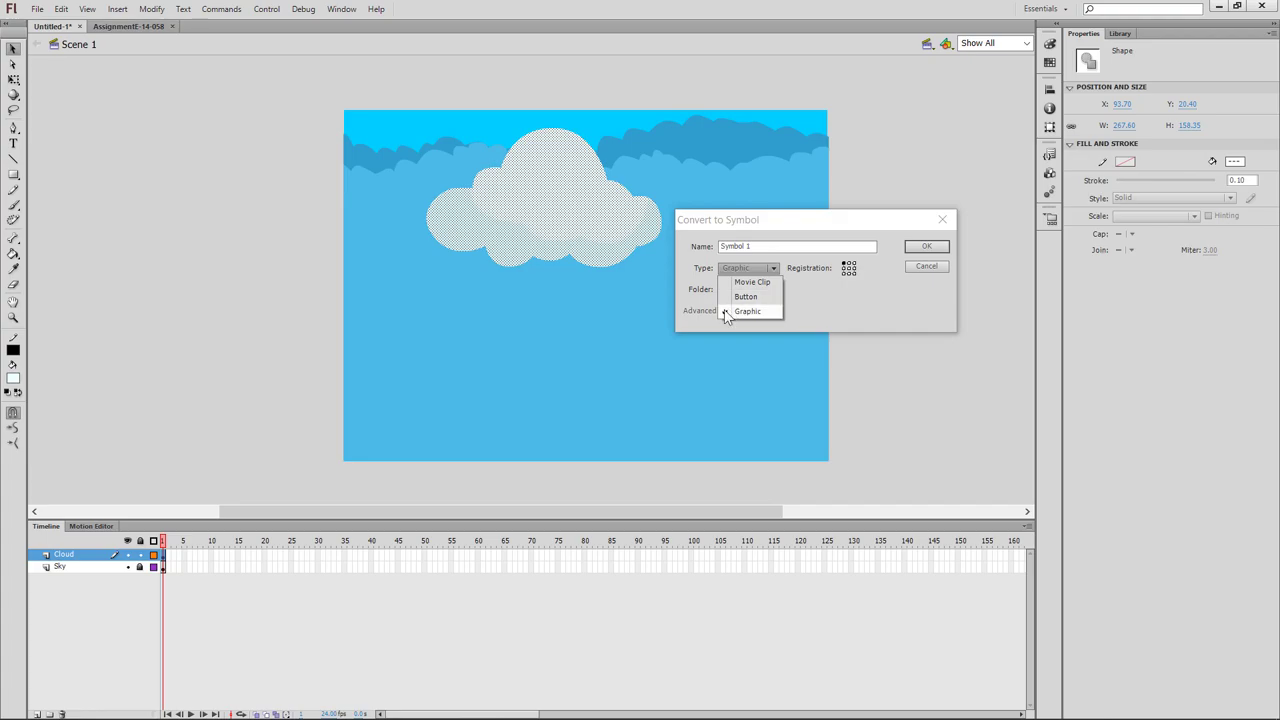
left_click(752, 282)
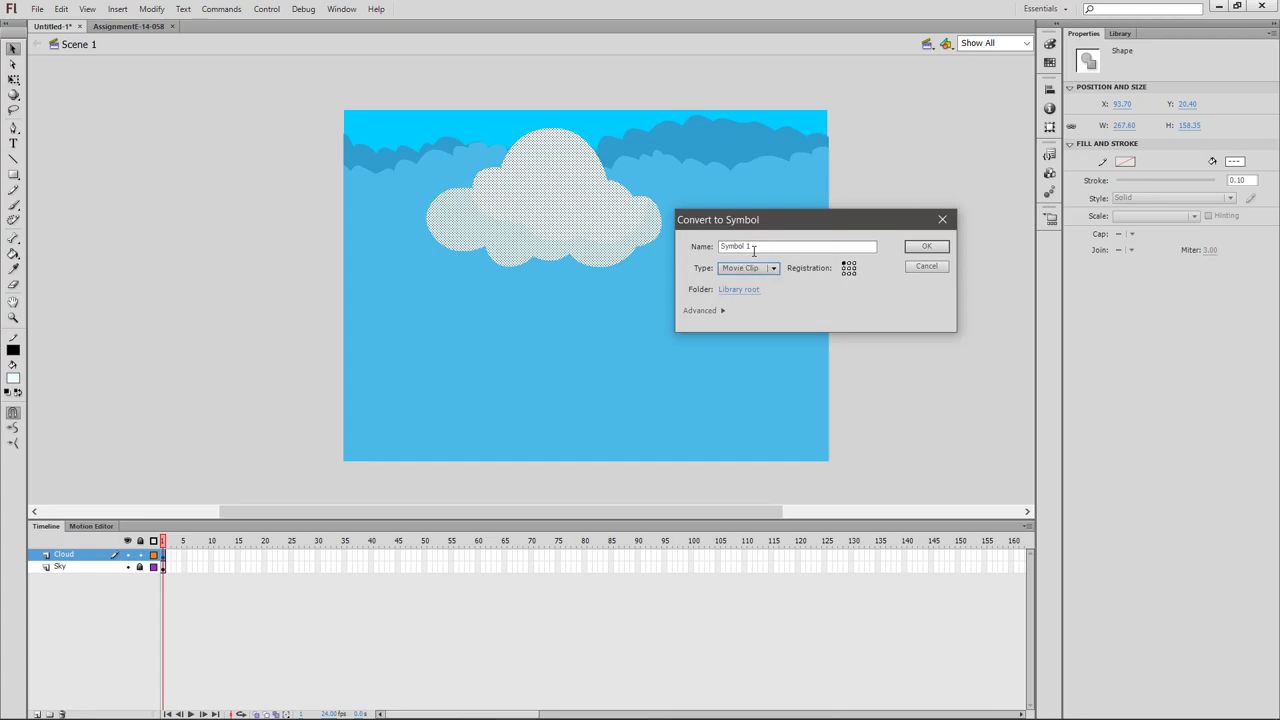
left_click(773, 268)
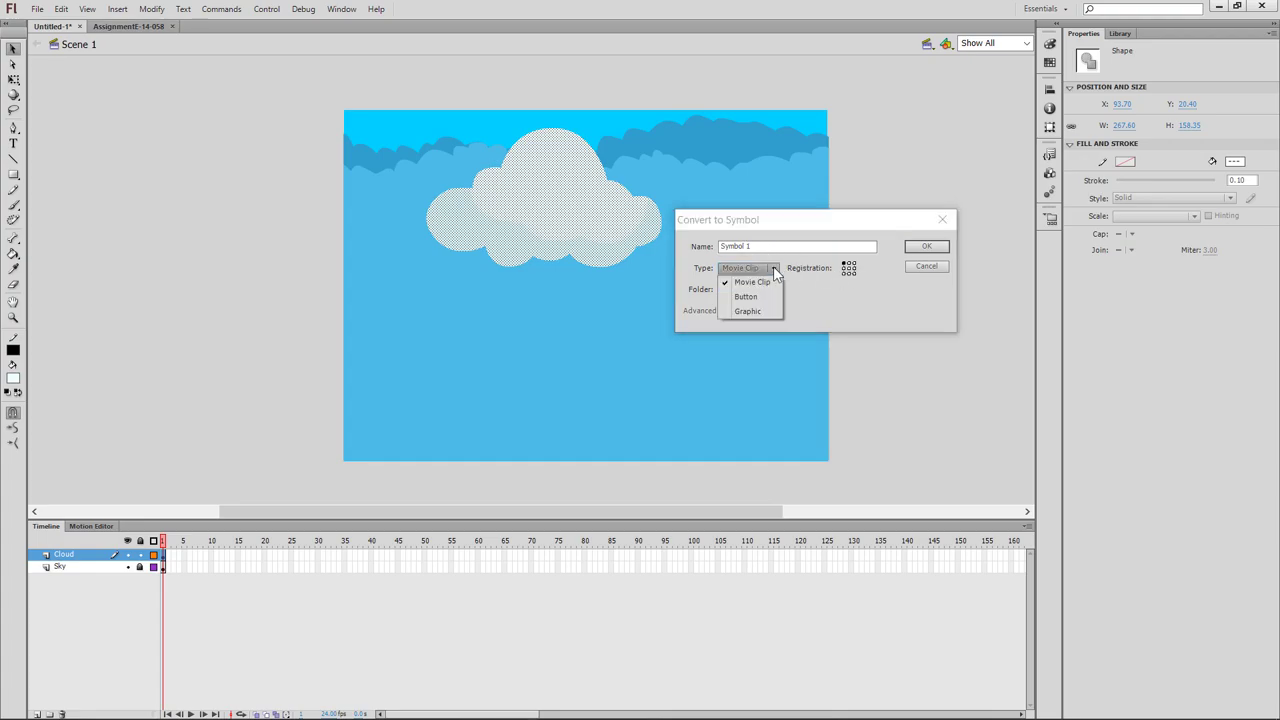
left_click(740, 289)
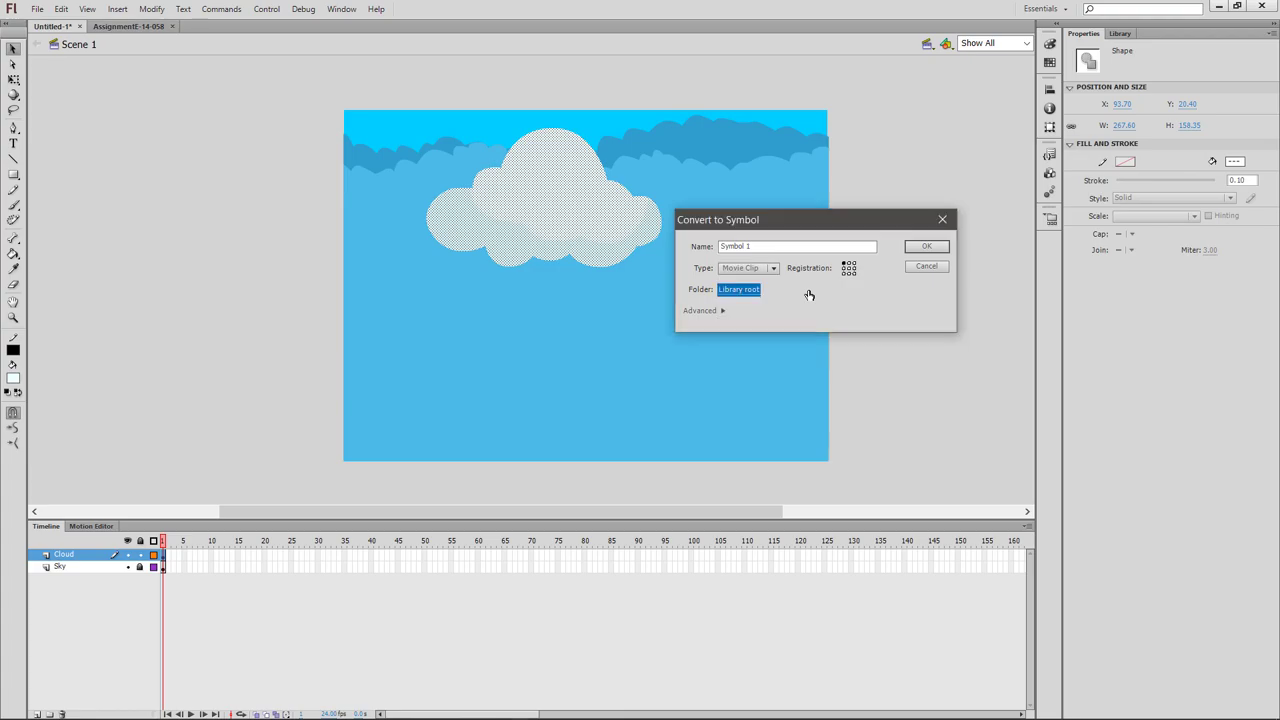
left_click(741, 301)
left_click(910, 251)
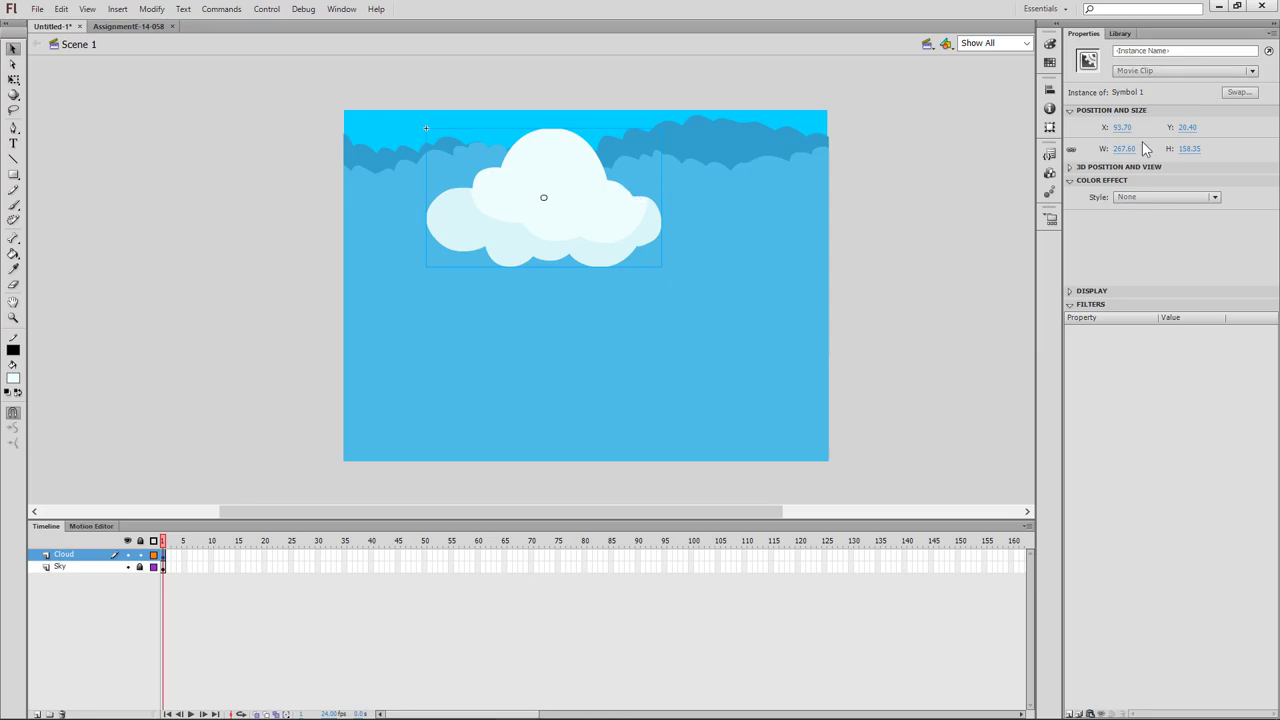
Step: Give the instance the name Cloud and show the Library panel
left_click(1137, 50)
type("C")
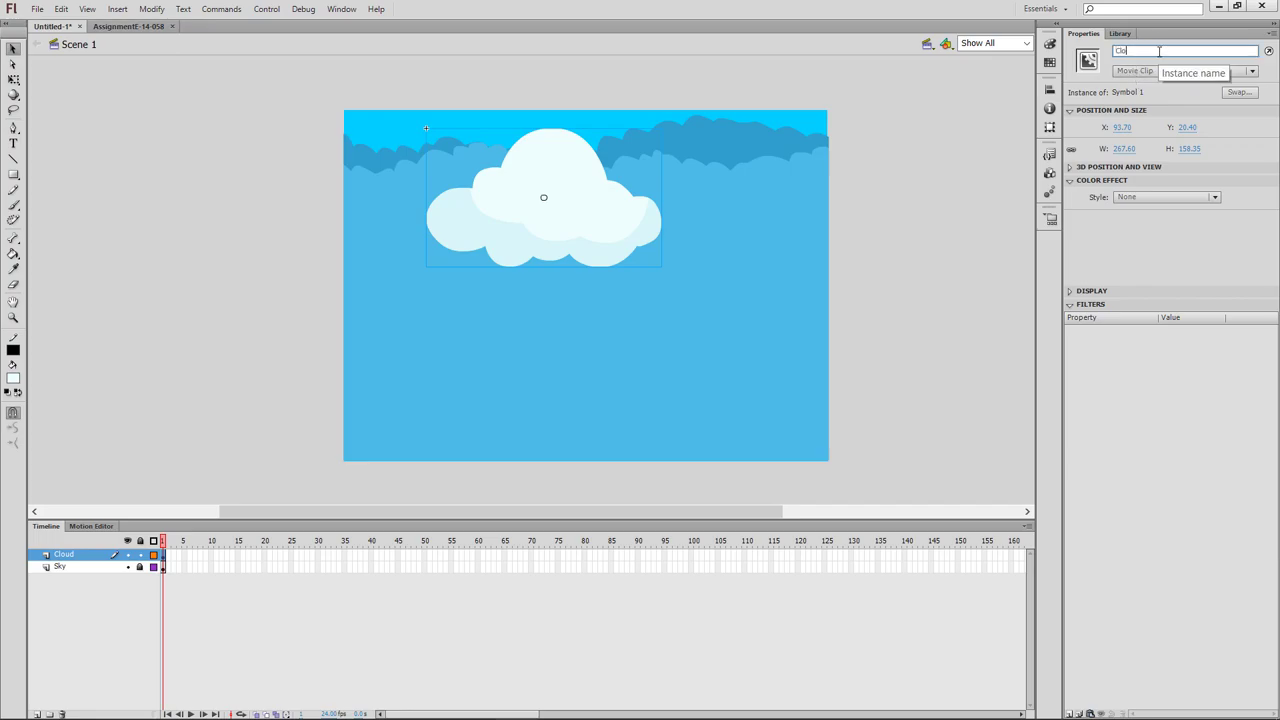
type("loud")
key("Return")
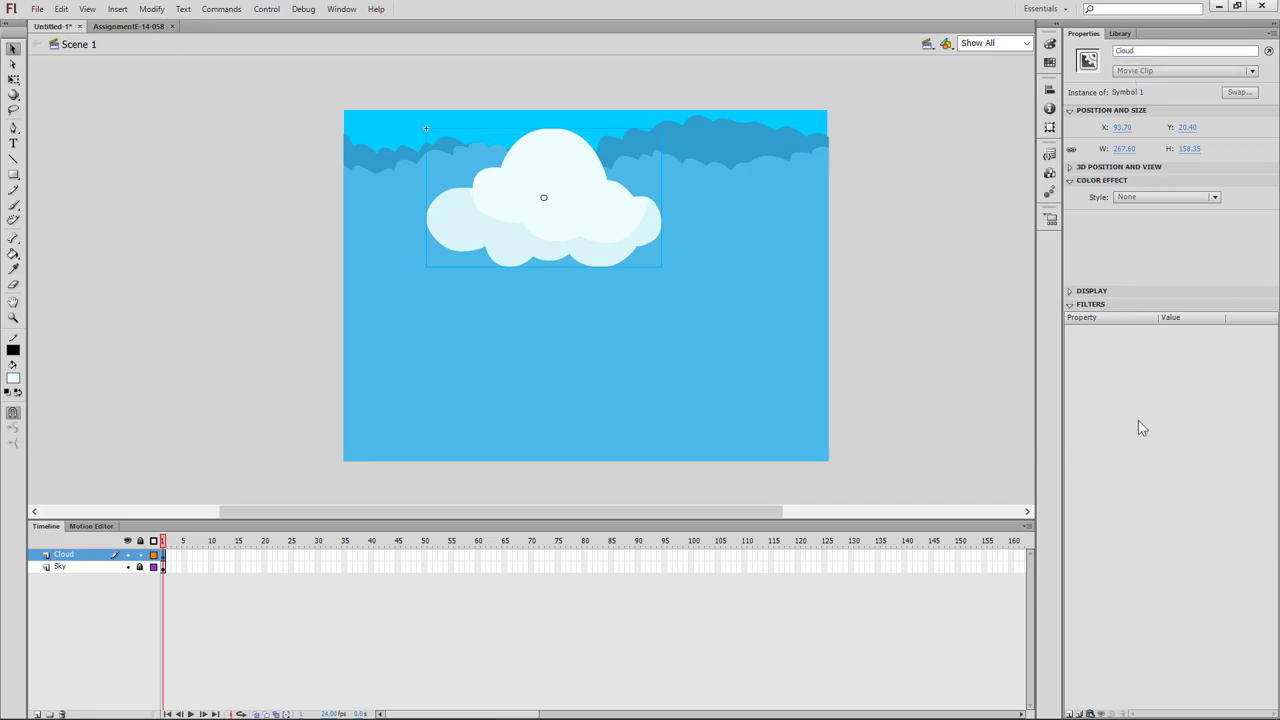
left_click(1120, 33)
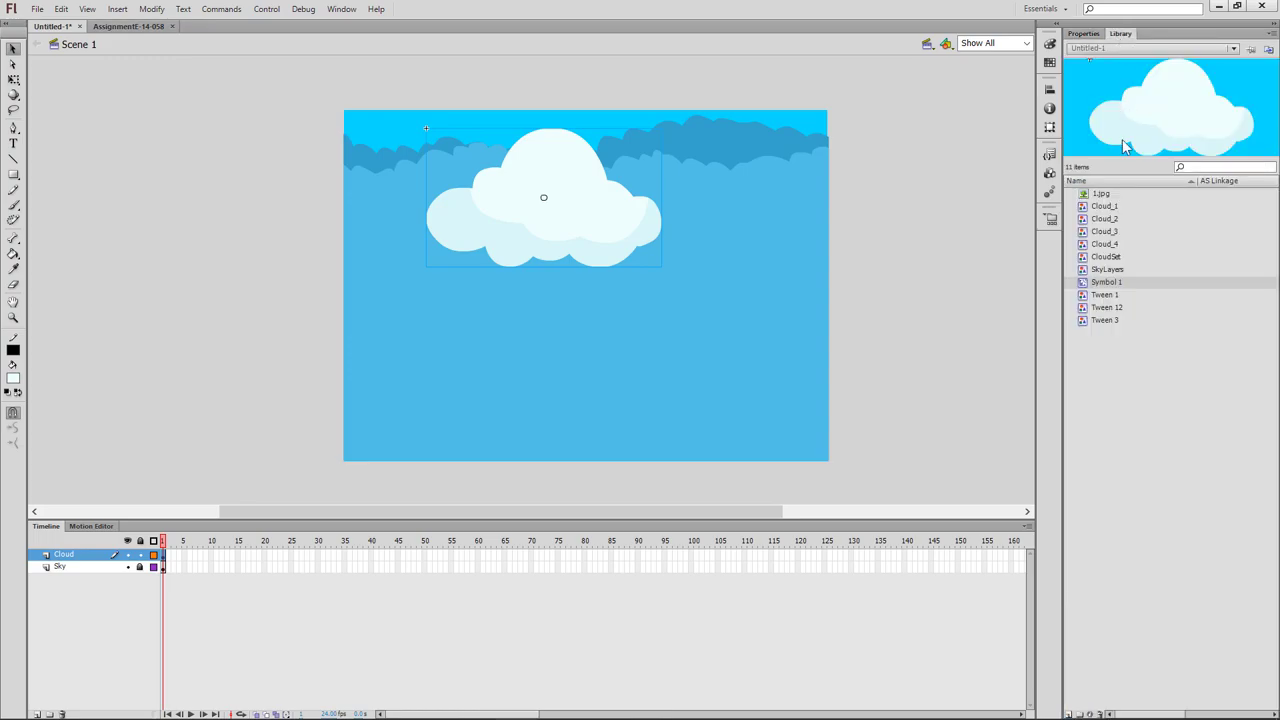
Step: Delete Cloud_1–Cloud_4 and Tween 1 from the Library, then undo the Tween 1 deletion
left_click(1104, 208)
left_click(1105, 247, "shift")
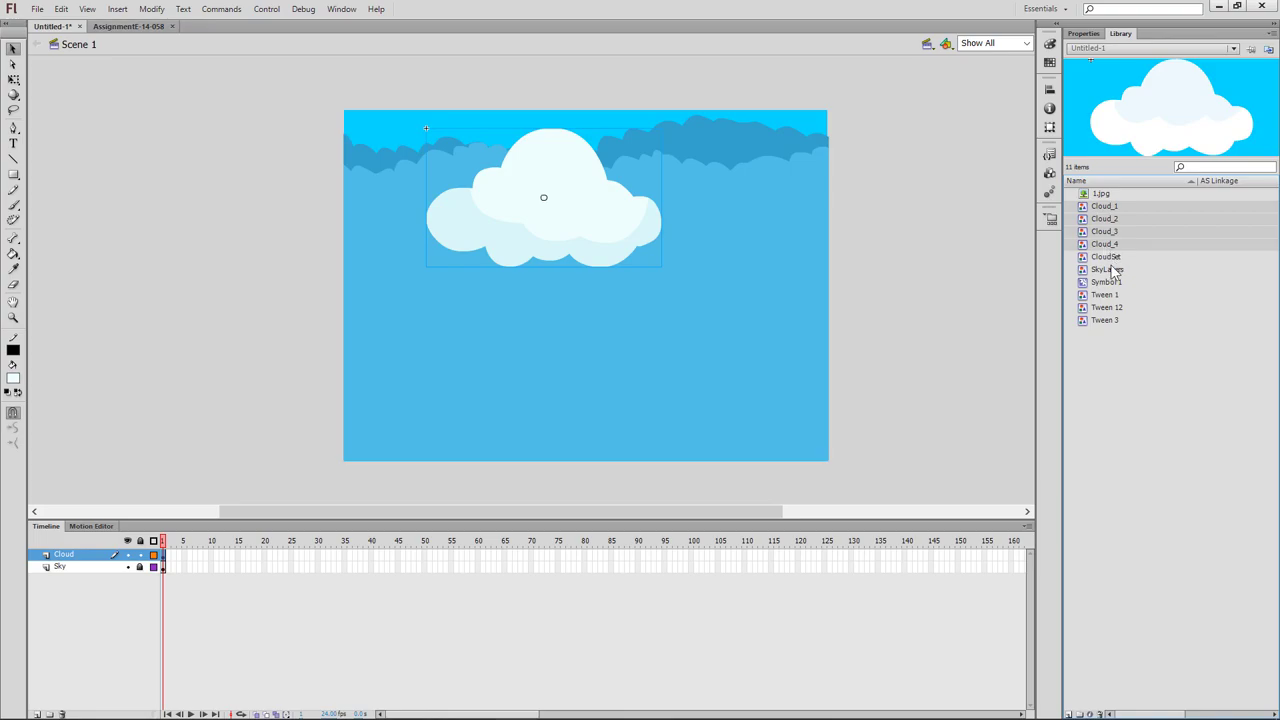
key("Delete")
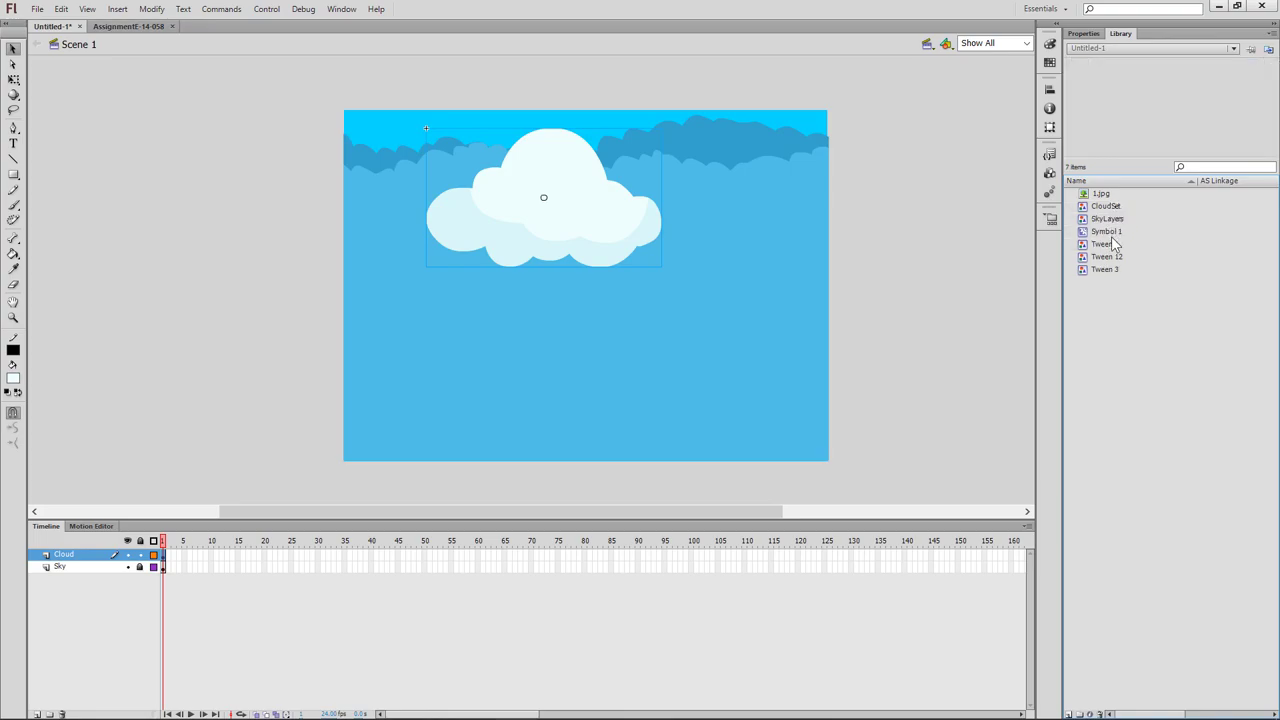
left_click(1111, 233)
key("Delete")
left_click(1108, 246)
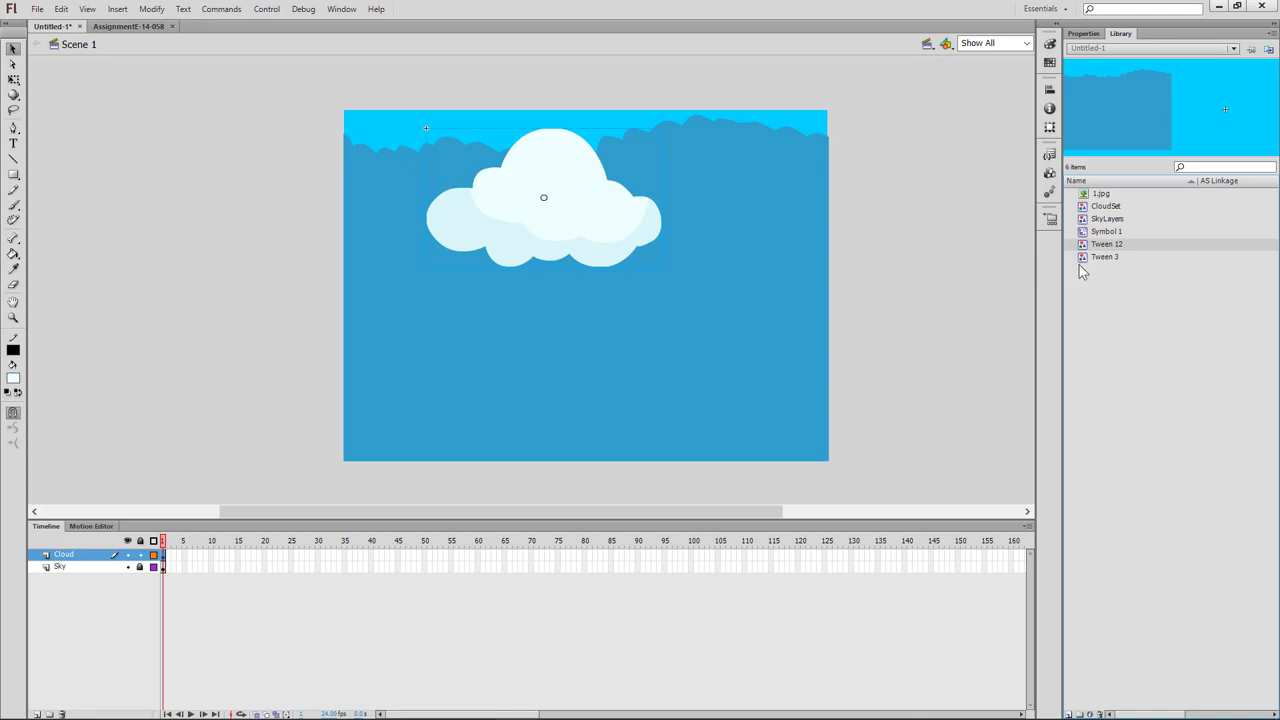
left_click(1080, 263)
key("ctrl+z")
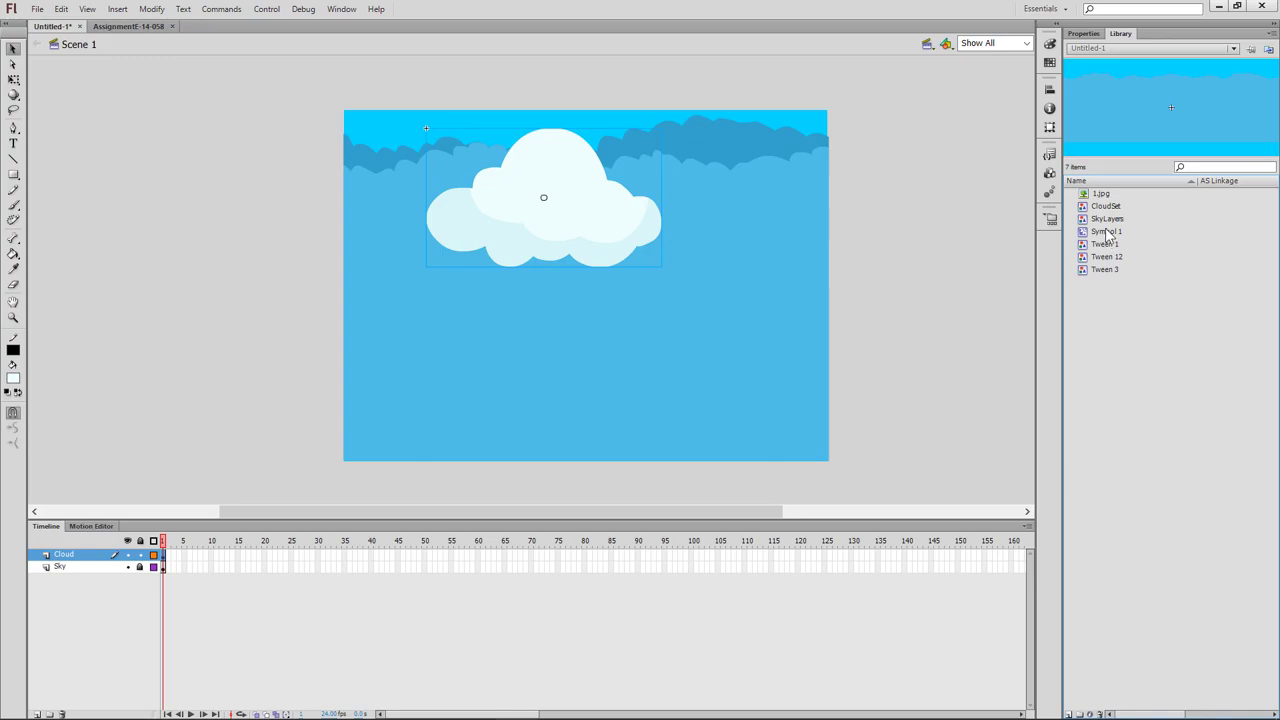
Step: Preview Symbol 1, SkyLayers and CloudSet, then view the Cloud instance's properties
left_click(1108, 231)
left_click(1108, 218)
left_click(1114, 206)
left_click(1122, 230)
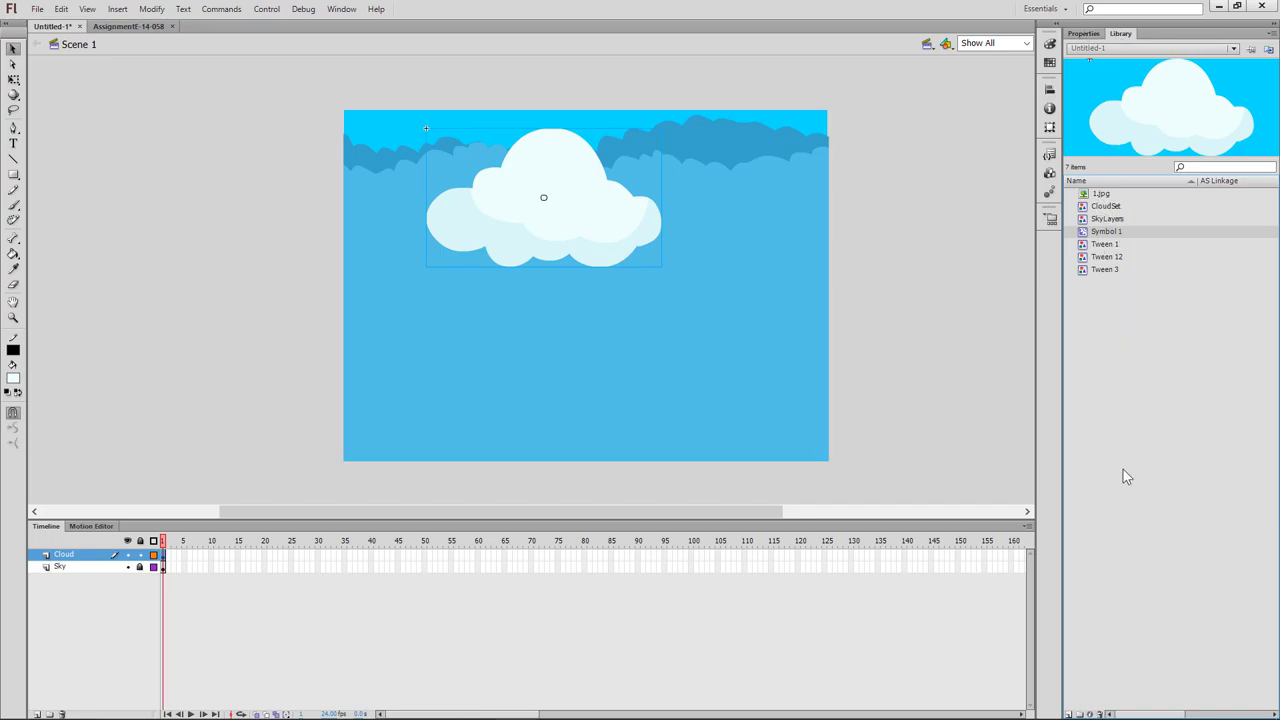
left_click(1088, 33)
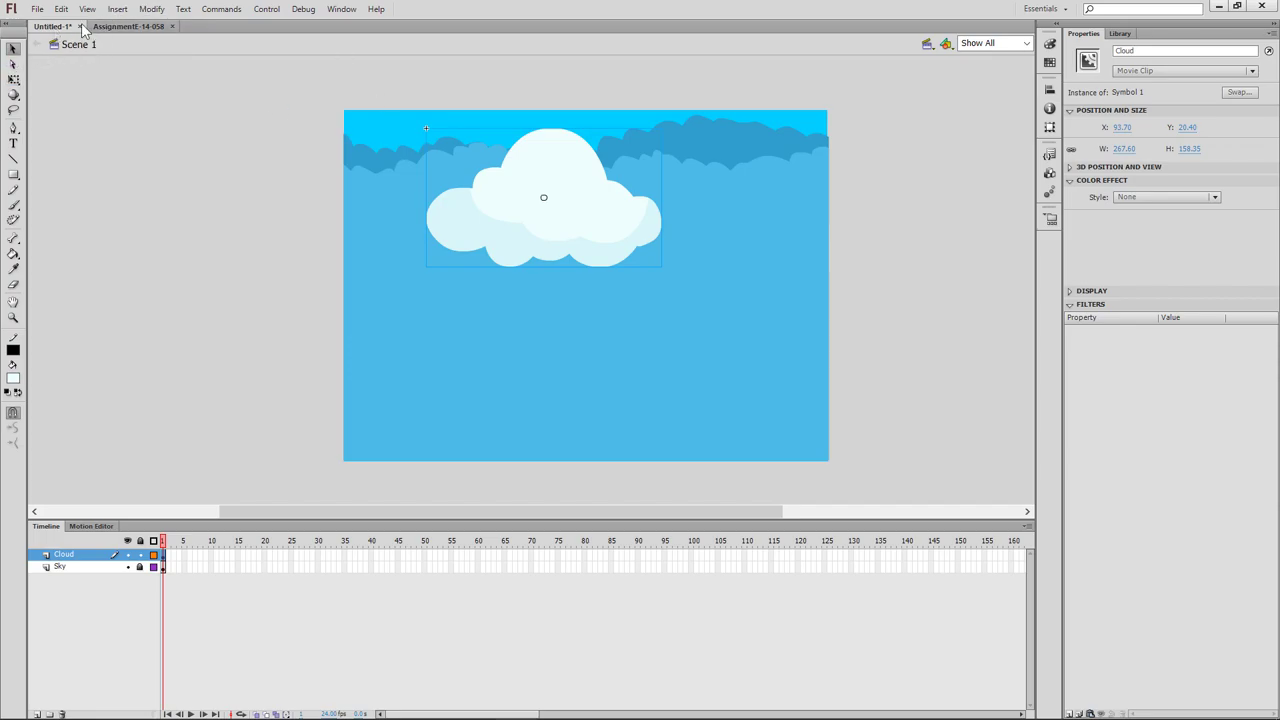
Step: Open the Cloud instance's Symbol 1 for in-place editing, after two returns to Scene 1
mouse_move(52, 26)
double_click(543, 183)
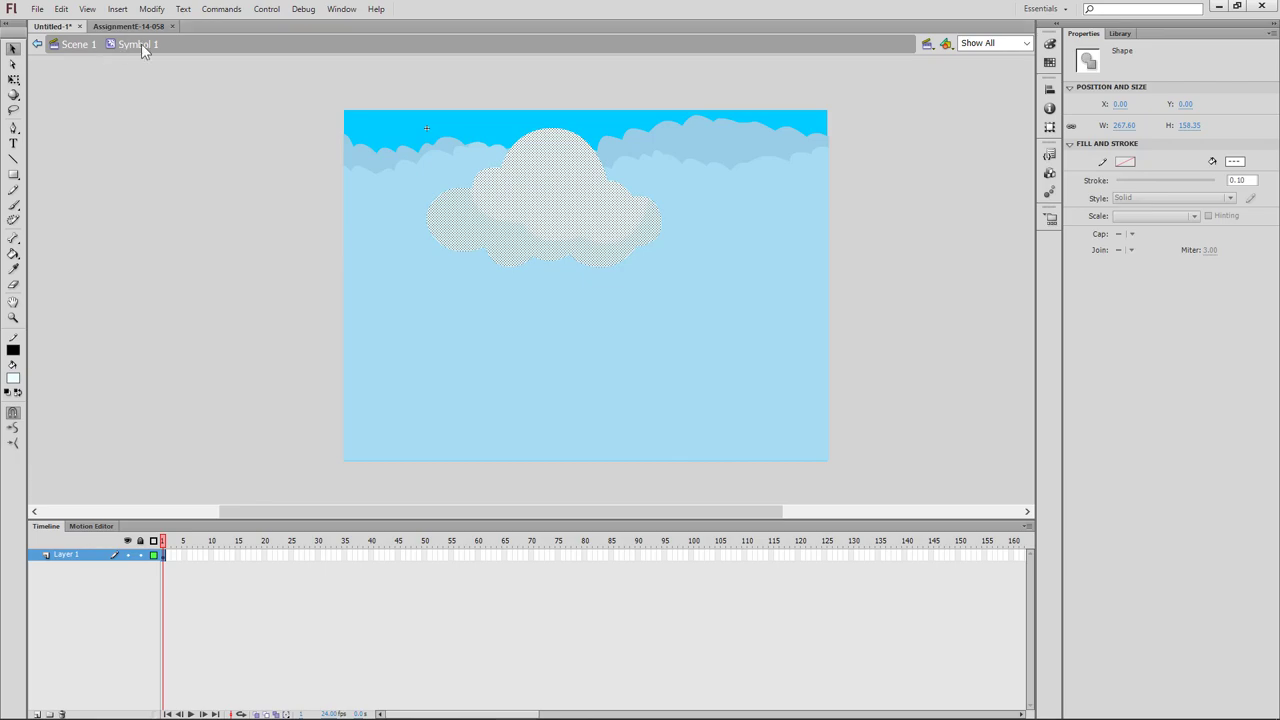
left_click(37, 45)
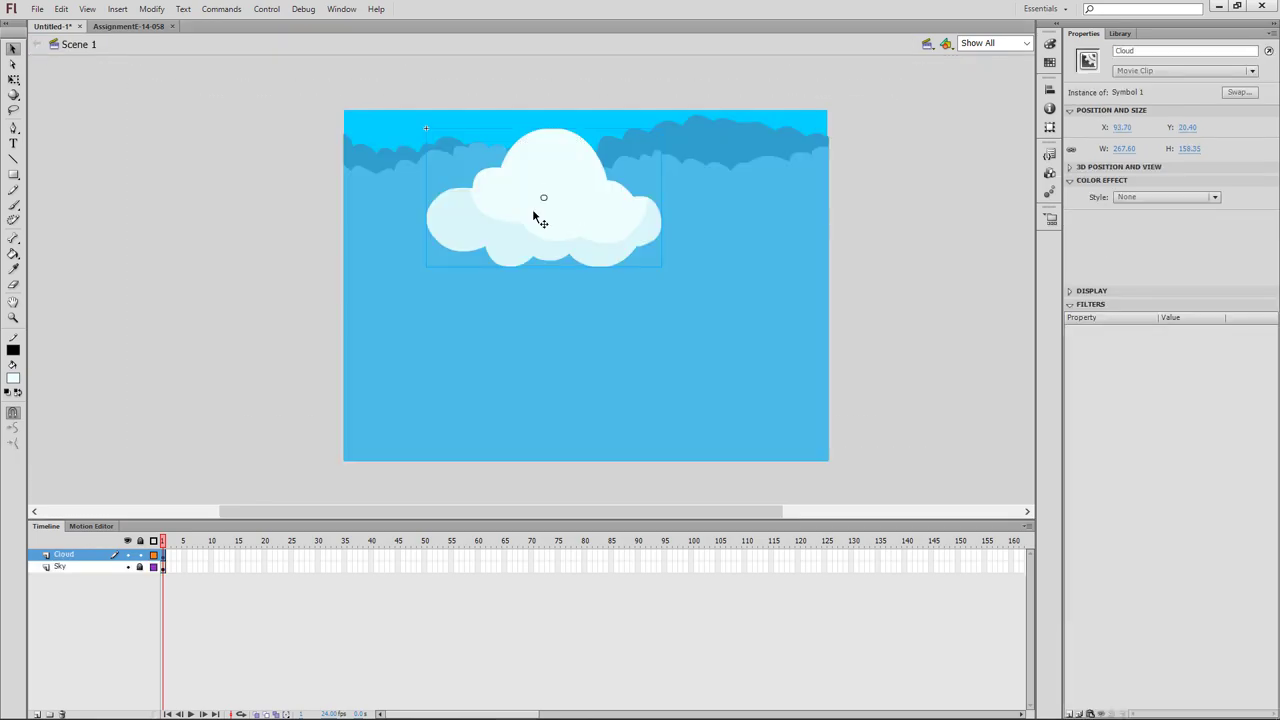
left_click(110, 211)
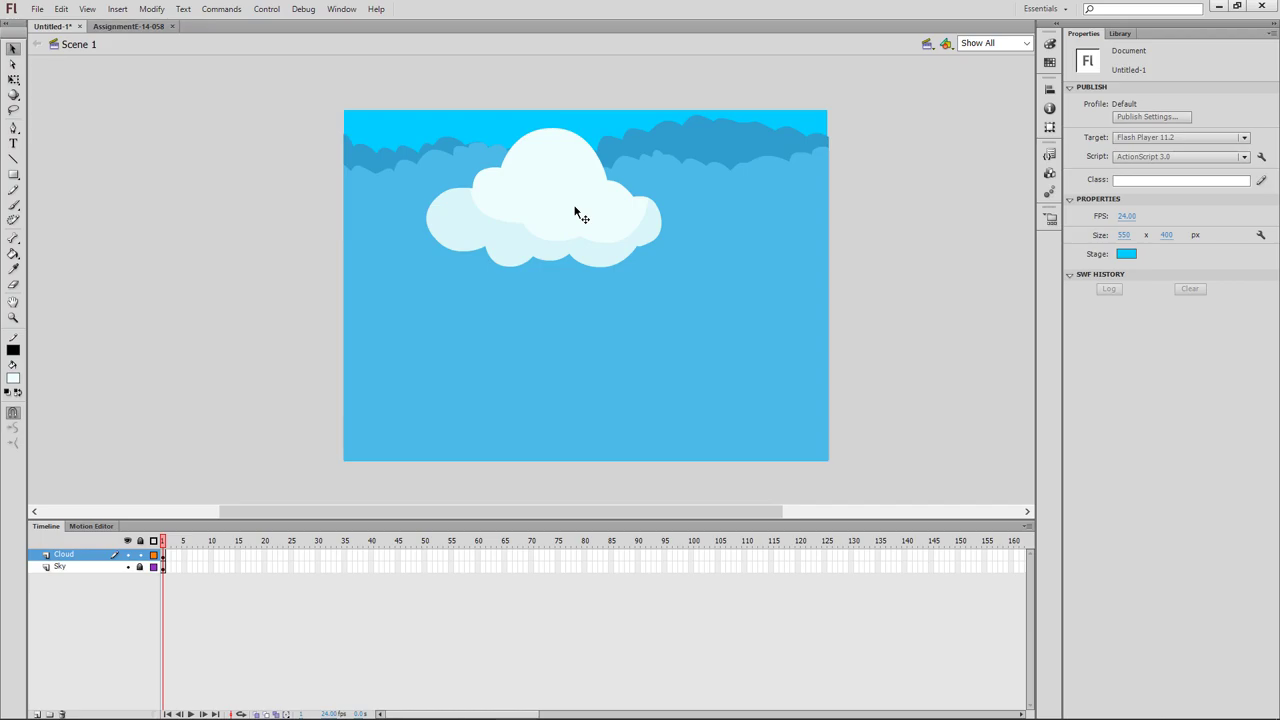
double_click(542, 182)
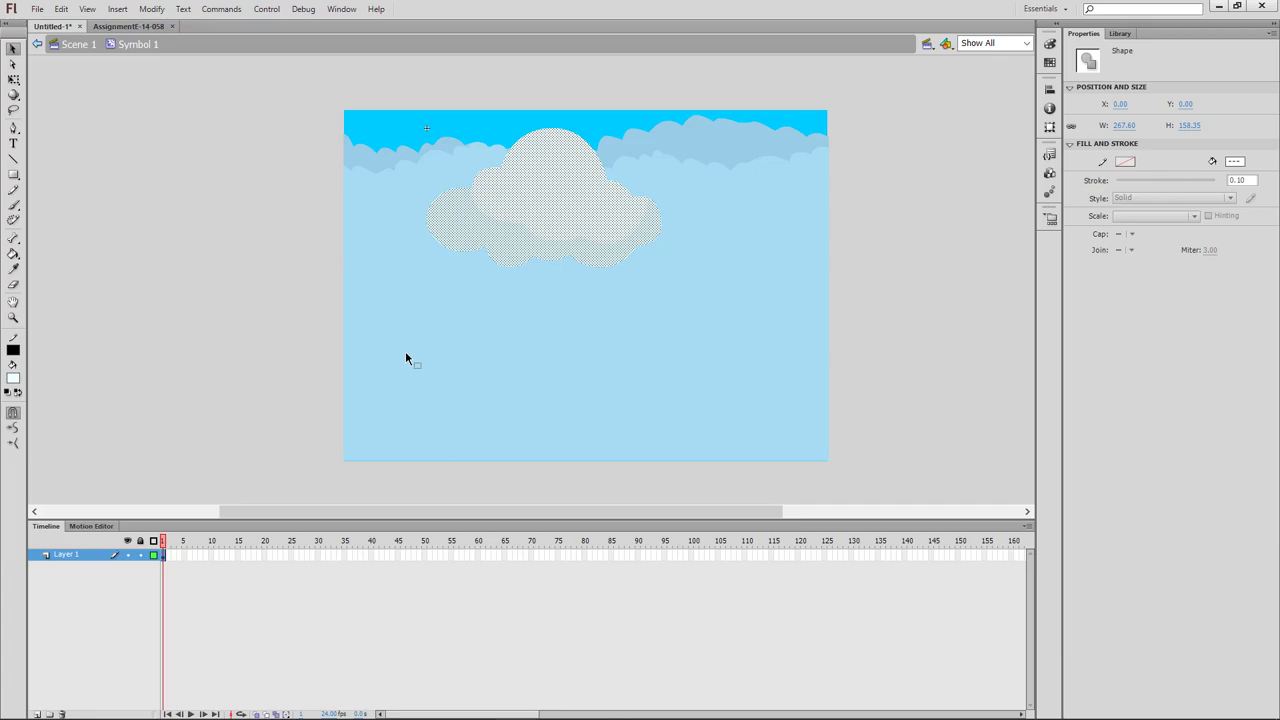
left_click(72, 46)
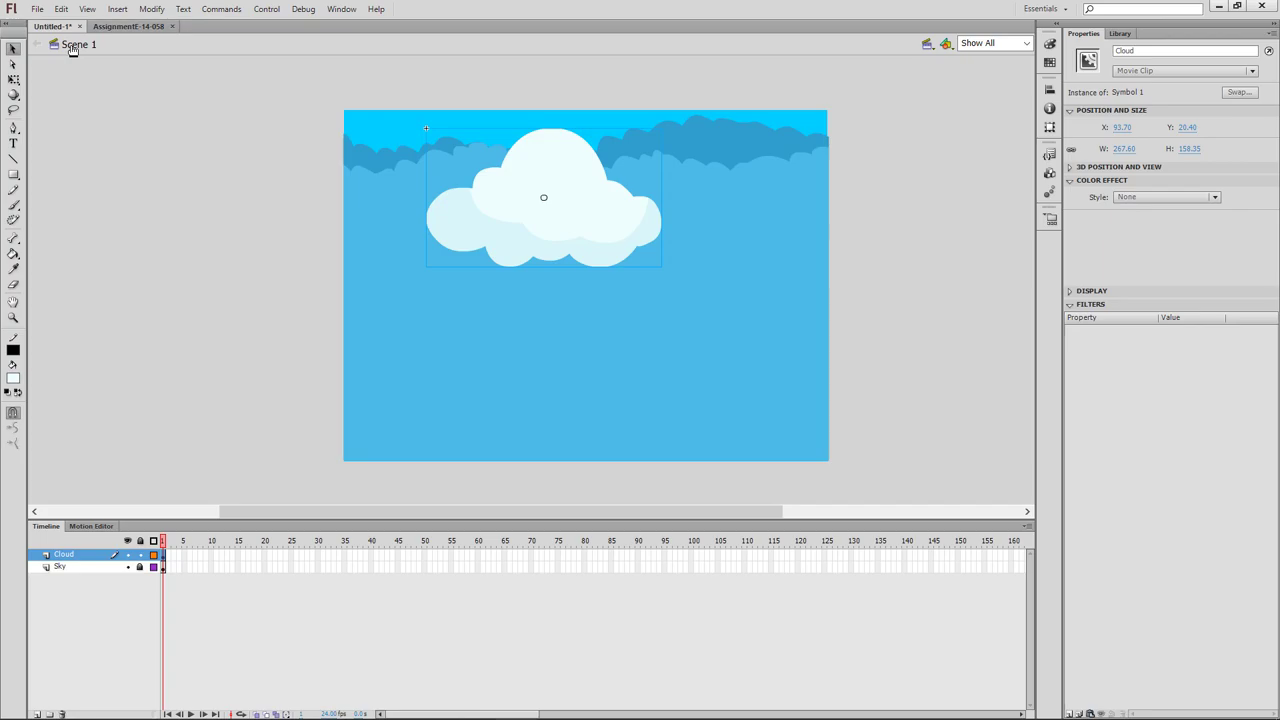
double_click(559, 185)
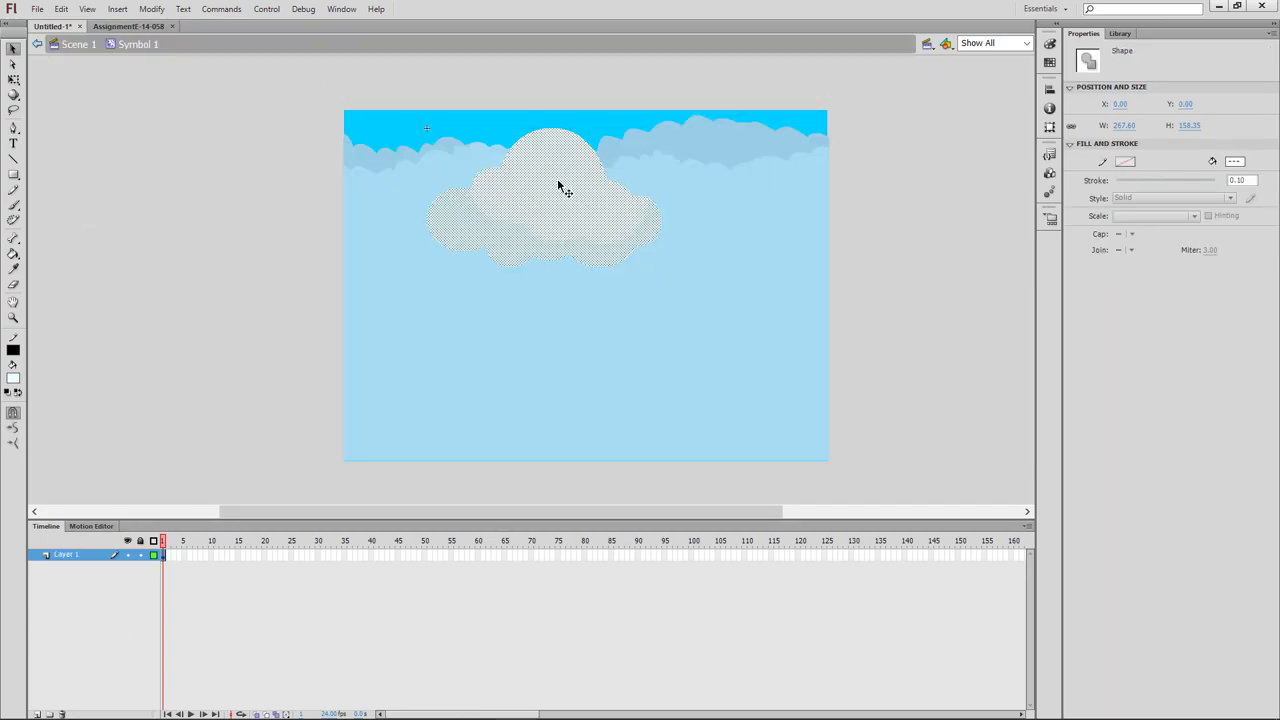
Step: Select the upper and lower cloud parts, ending with both selected via Ctrl+A
left_click(240, 627)
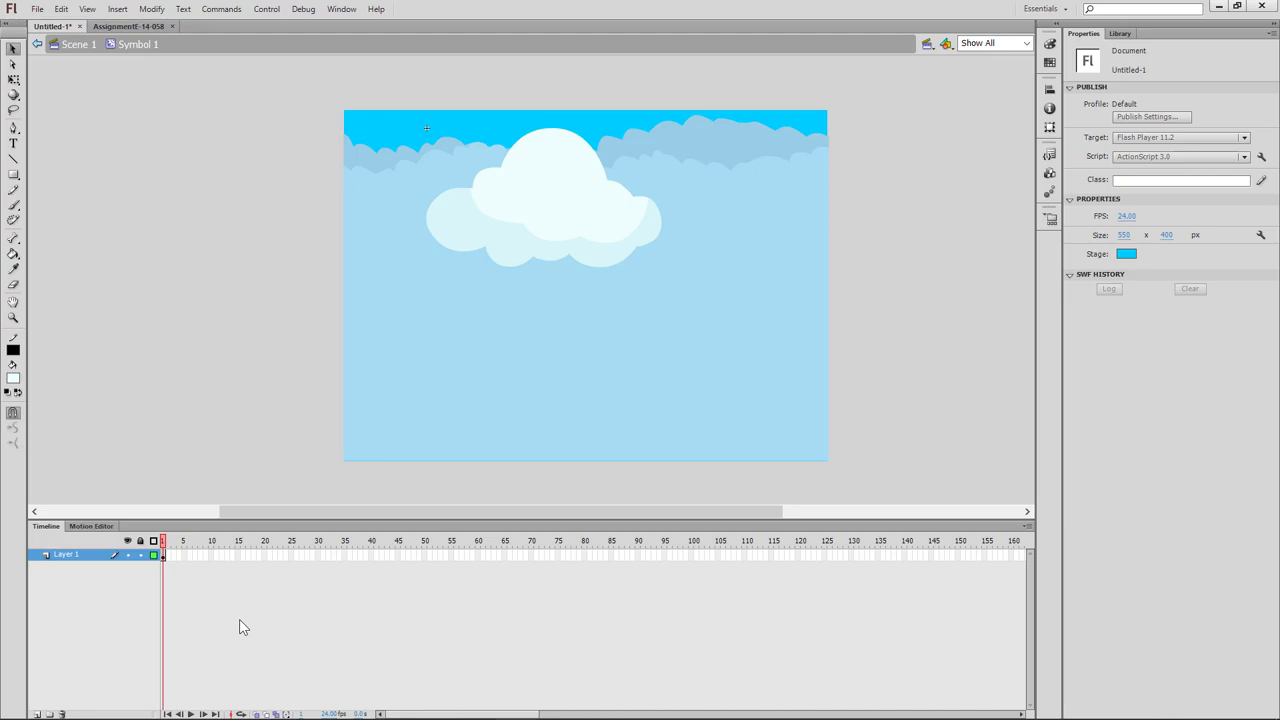
left_click(580, 226)
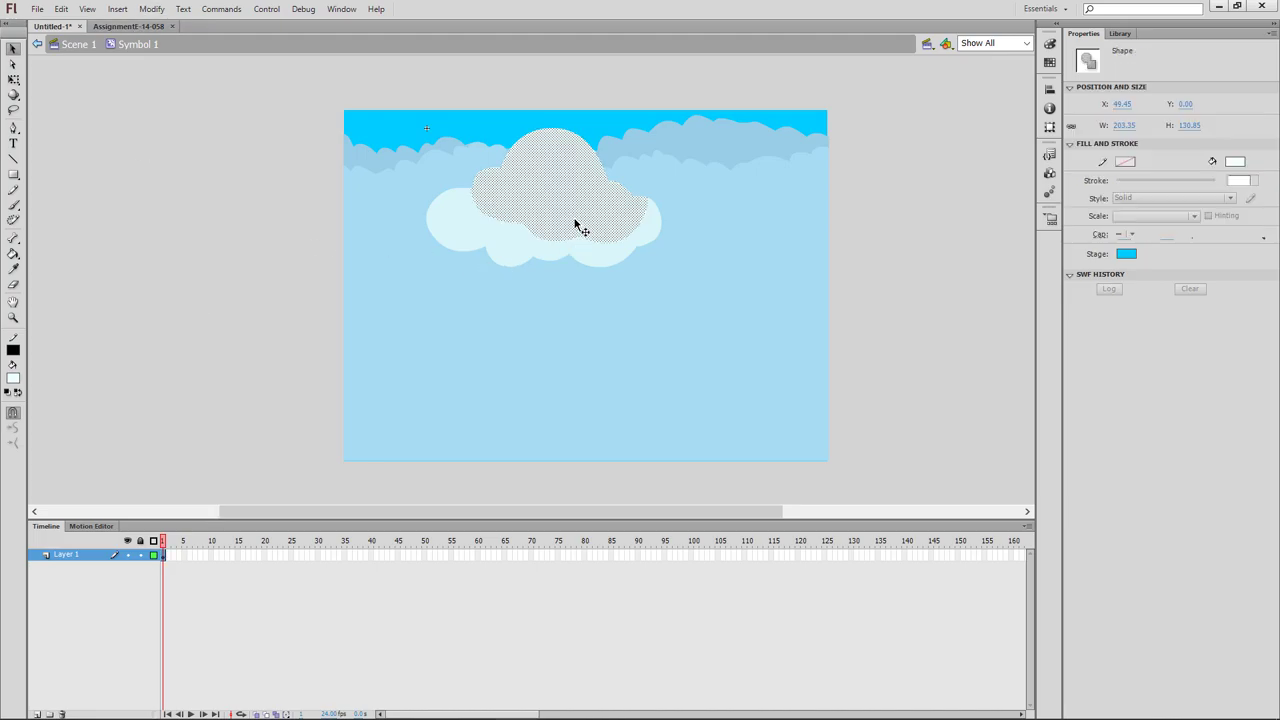
left_click(505, 253)
left_click(391, 106)
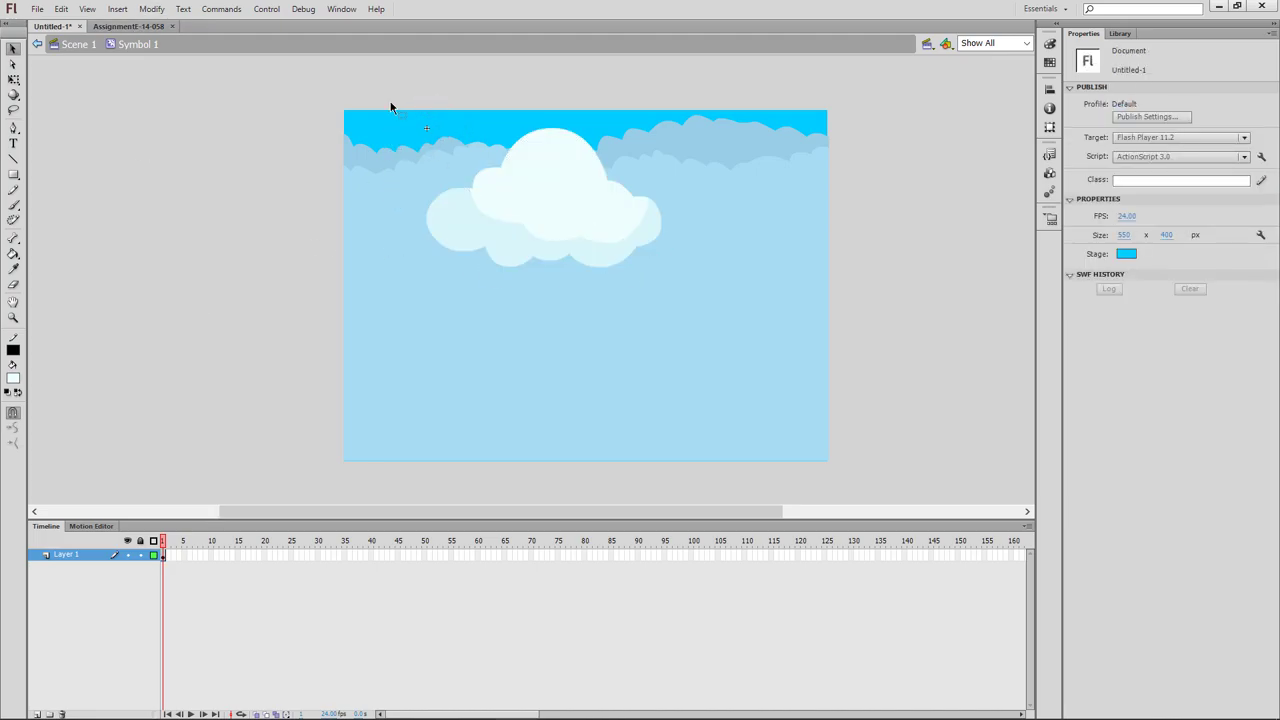
left_click(553, 194)
left_click(520, 250)
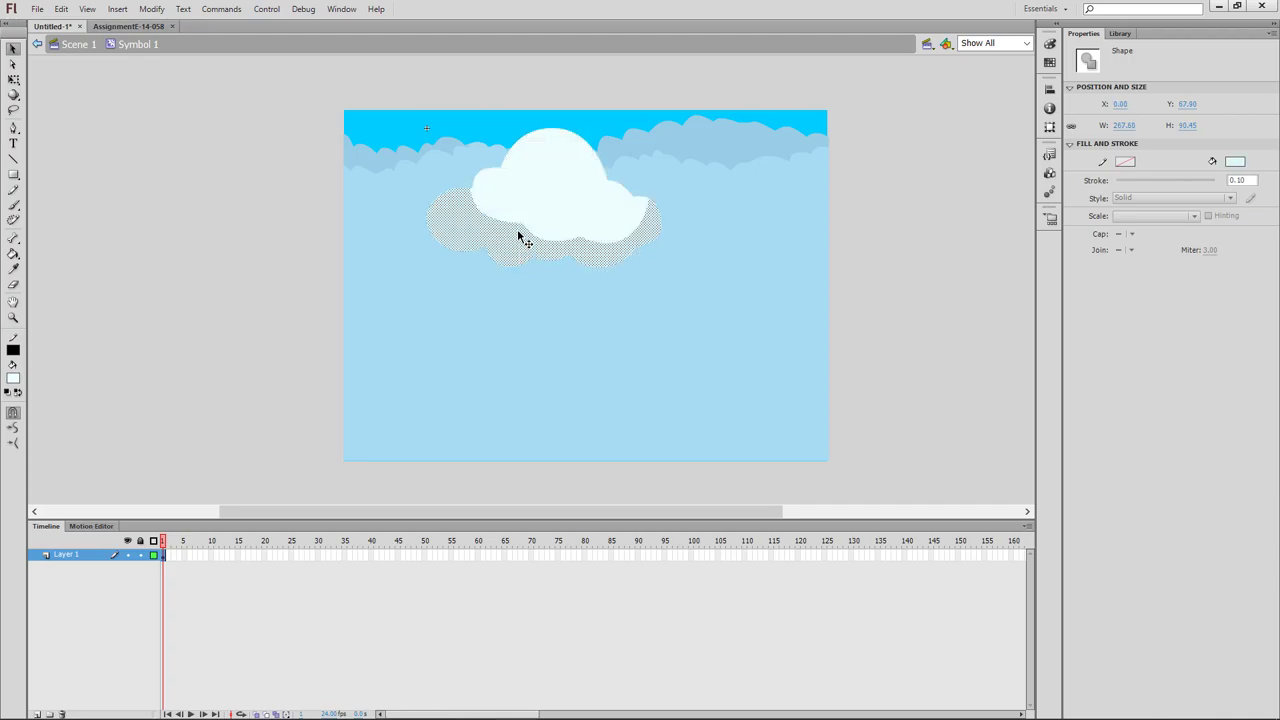
left_click(519, 229)
left_click(452, 223)
left_click(406, 84)
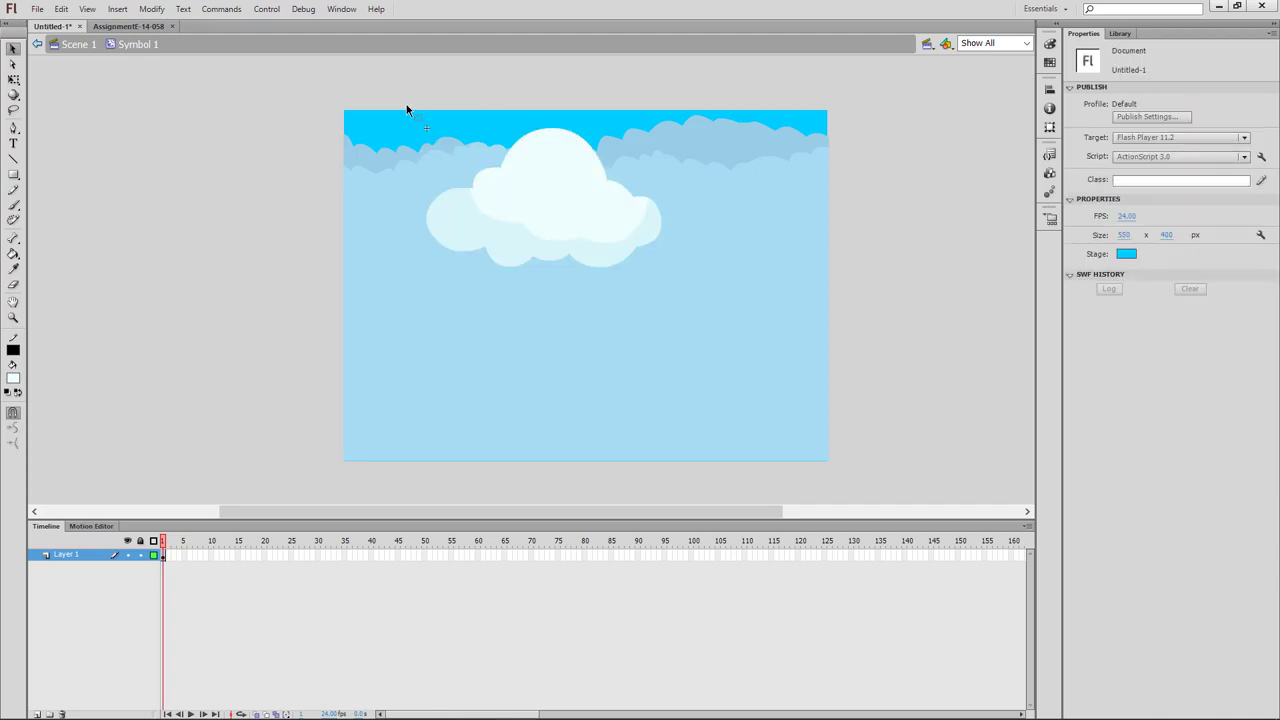
key("ctrl+a")
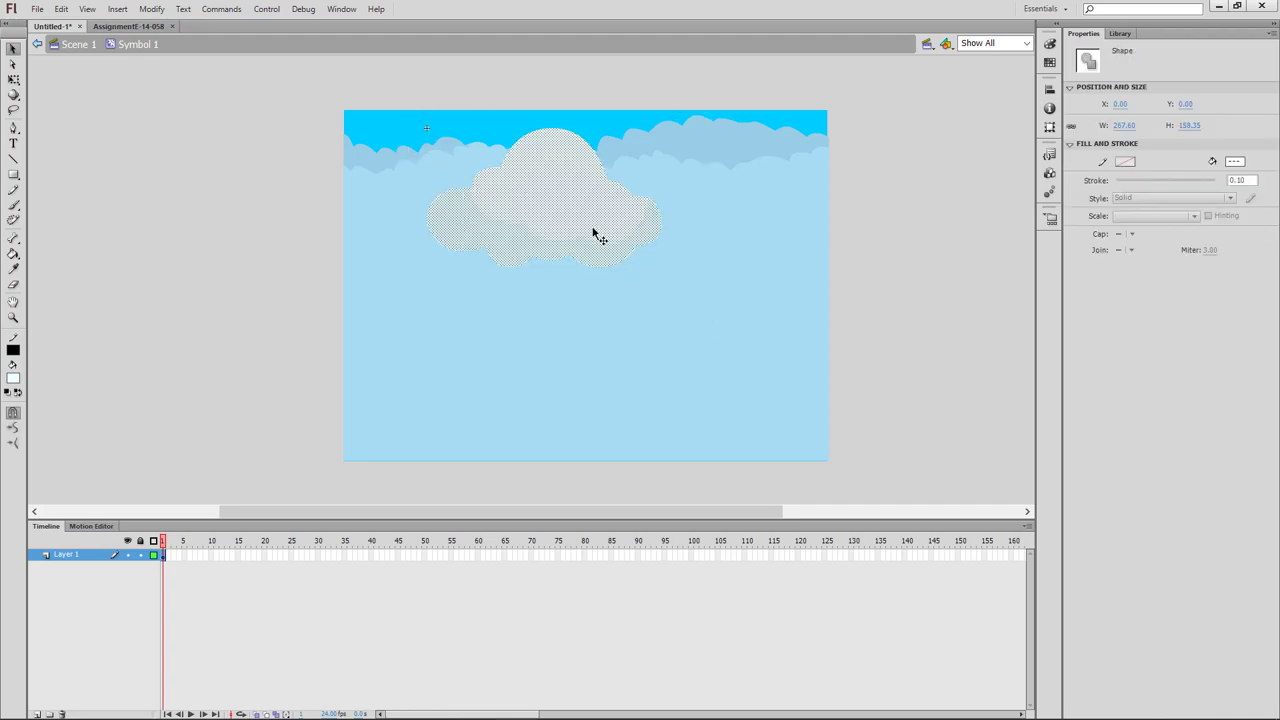
Step: Convert the selected two-part cloud into a Movie Clip symbol named CLoud
right_click(594, 231)
left_click(645, 542)
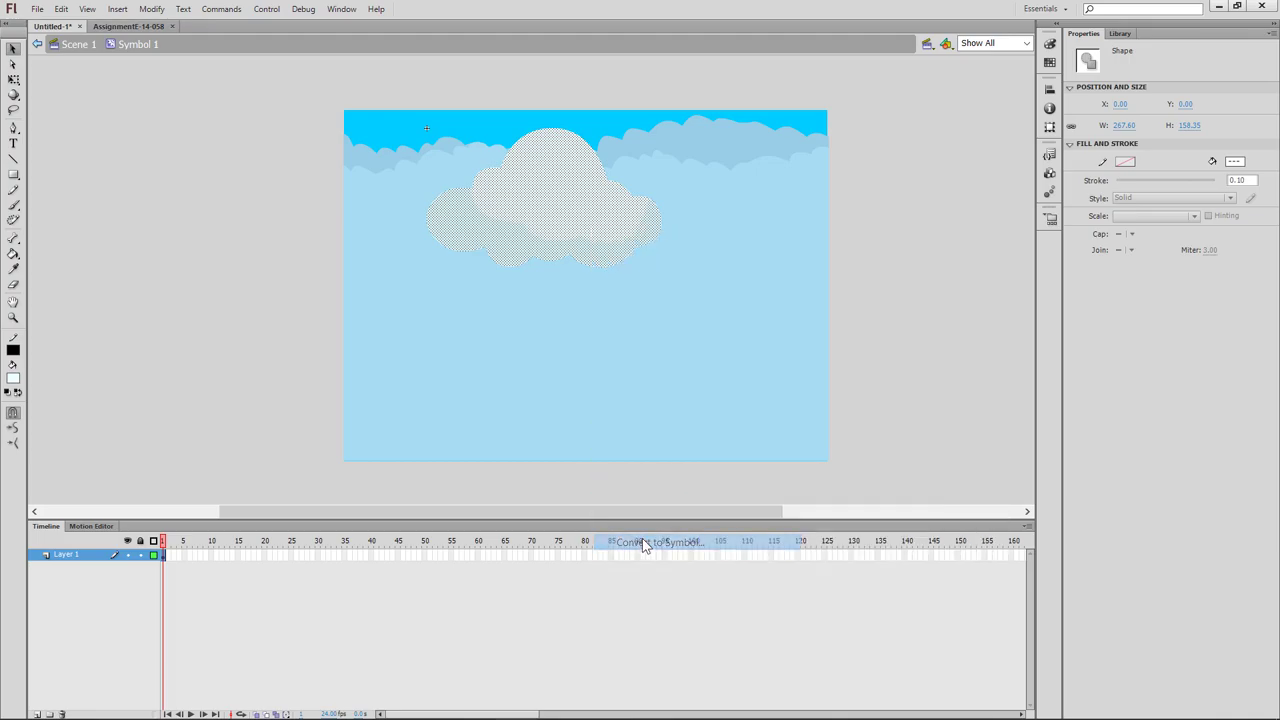
type("CLoud")
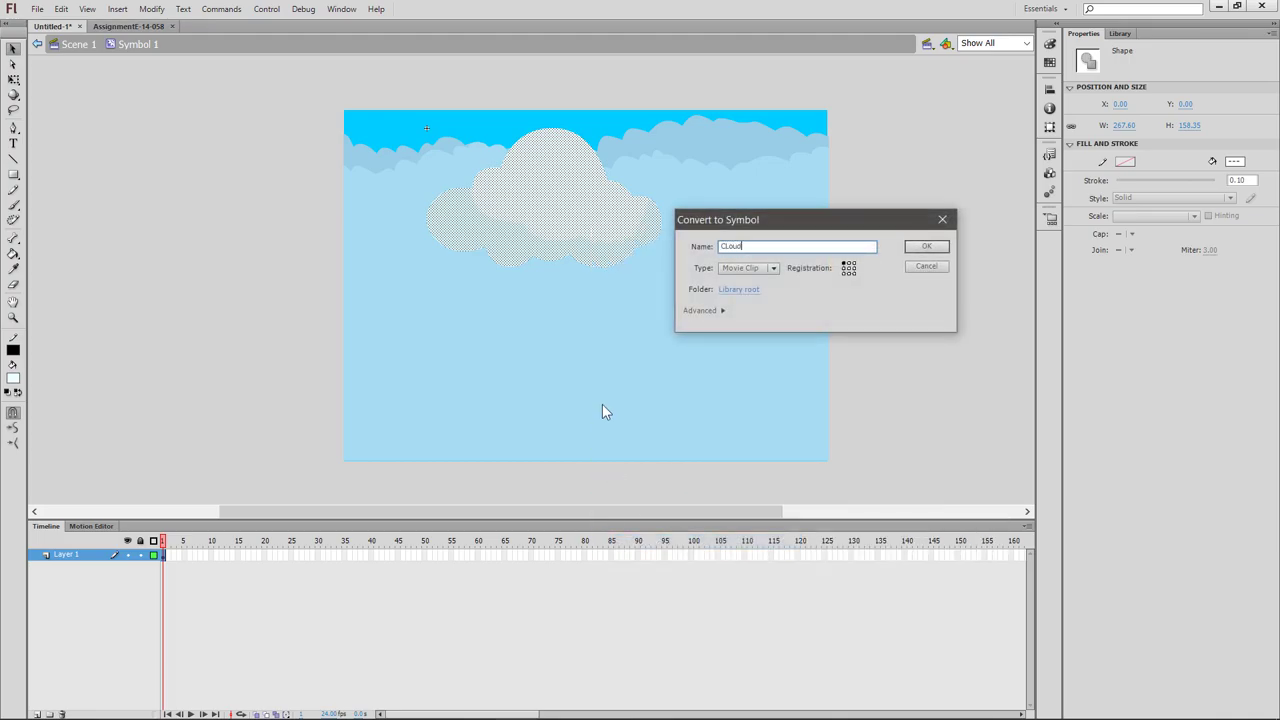
key("Return")
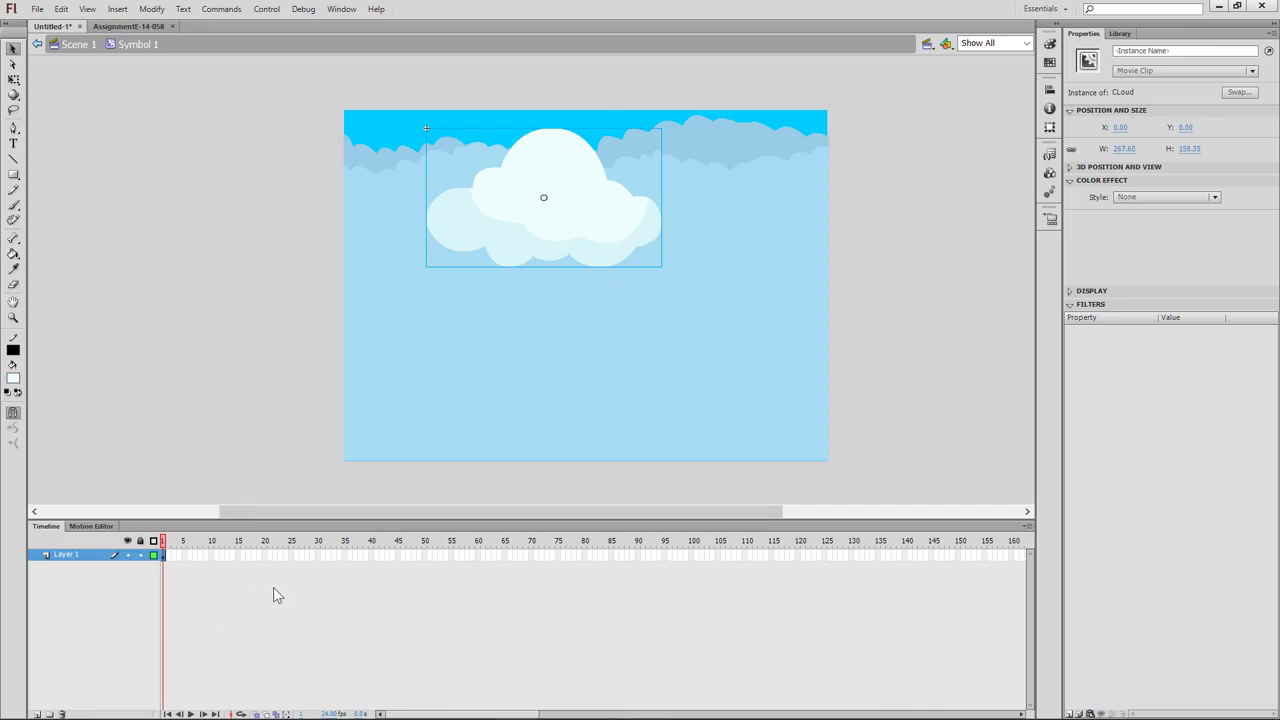
Step: Scale the CLoud instance down to about 114 × 67 and move it past the stage's right edge
left_click(13, 79)
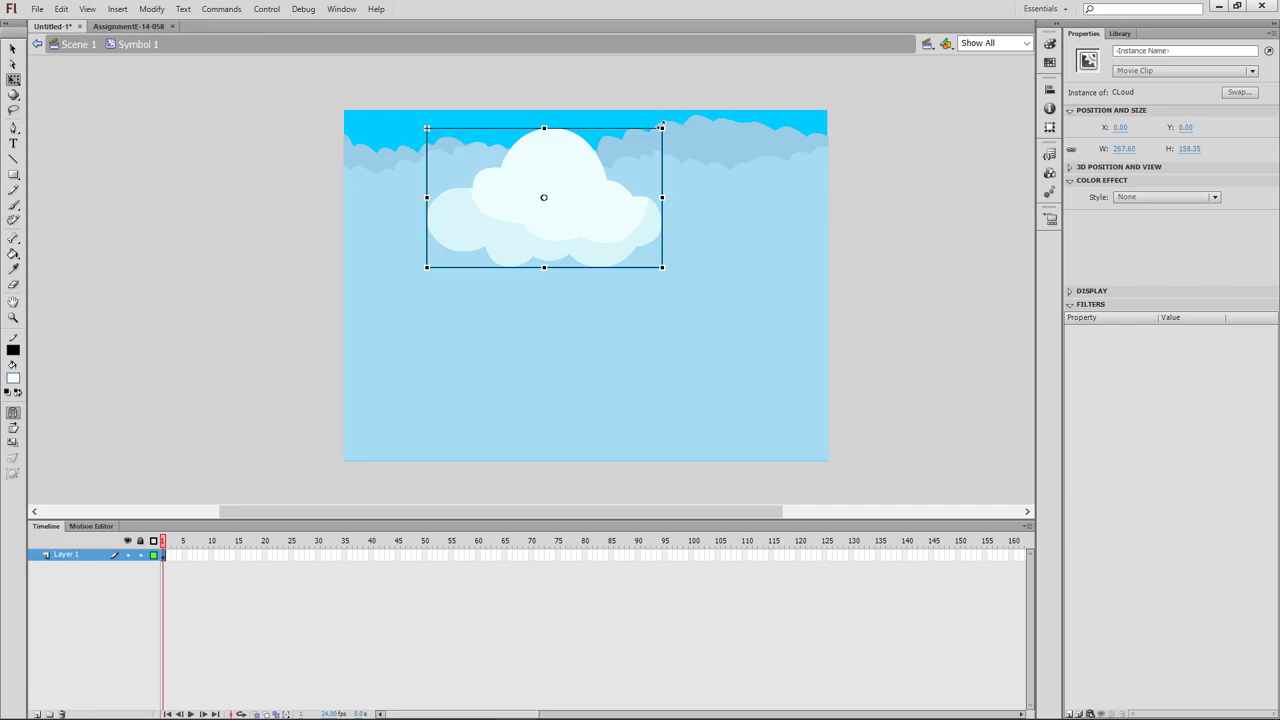
mouse_move(661, 127)
left_mouse_down()
mouse_move(565, 154)
mouse_move(587, 153)
mouse_move(623, 114)
mouse_move(597, 143)
mouse_move(652, 122)
mouse_move(663, 149)
mouse_move(671, 126)
mouse_move(659, 131)
mouse_move(680, 109)
mouse_move(670, 134)
mouse_move(657, 123)
mouse_move(610, 155)
mouse_move(766, 126)
mouse_move(691, 166)
left_mouse_up()
left_click(13, 48)
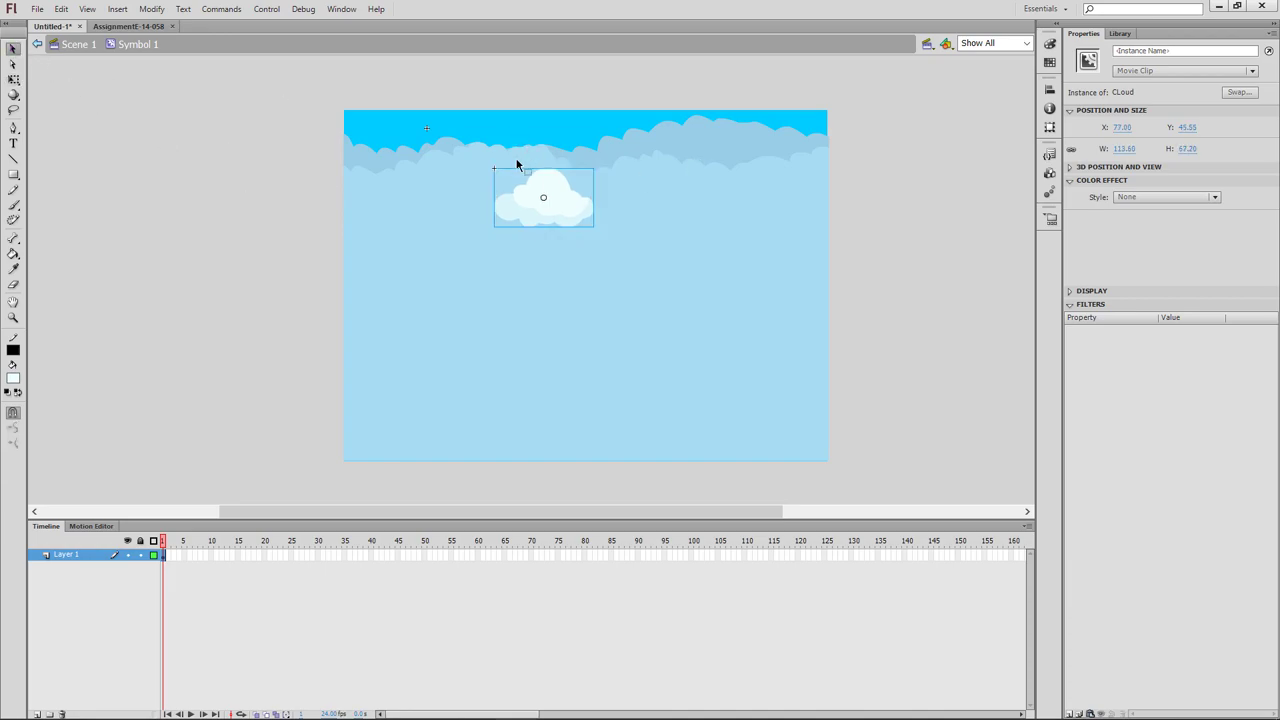
mouse_move(534, 200)
left_mouse_down()
mouse_move(437, 186)
mouse_move(797, 169)
mouse_move(905, 178)
left_mouse_up()
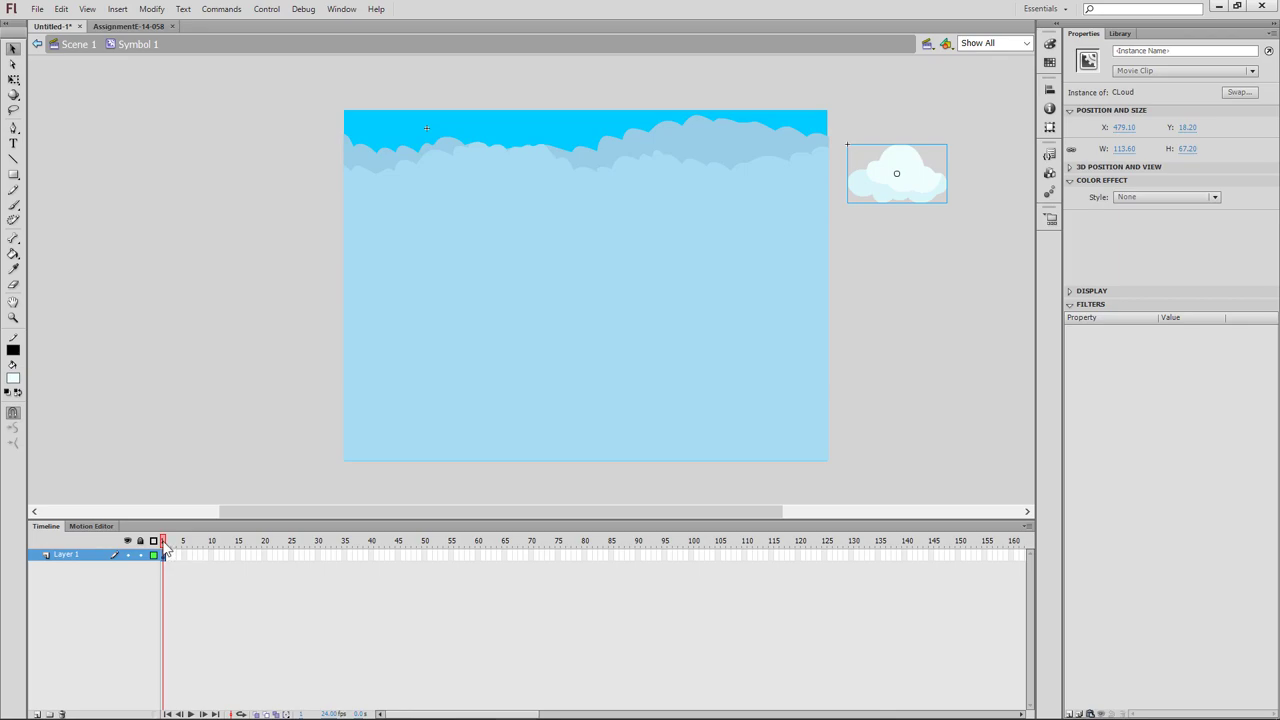
key("Escape")
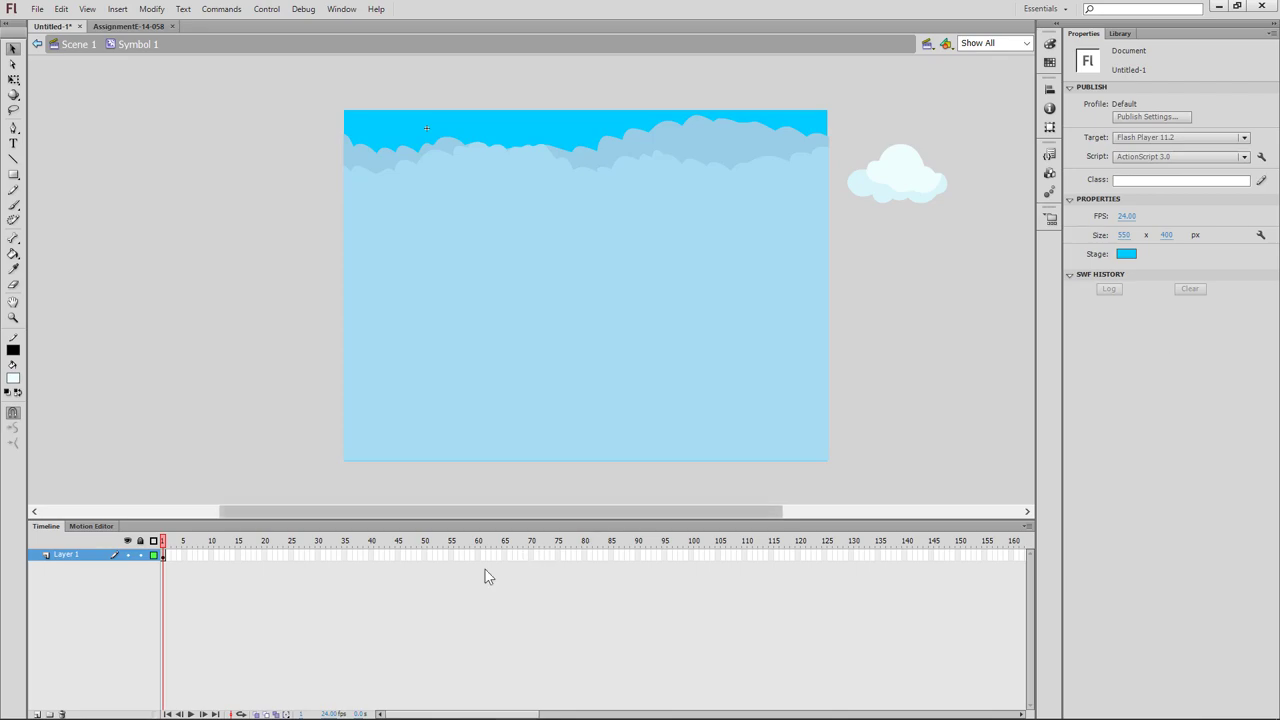
Step: Extend Symbol 1's timeline out to frame 49
left_click(393, 556)
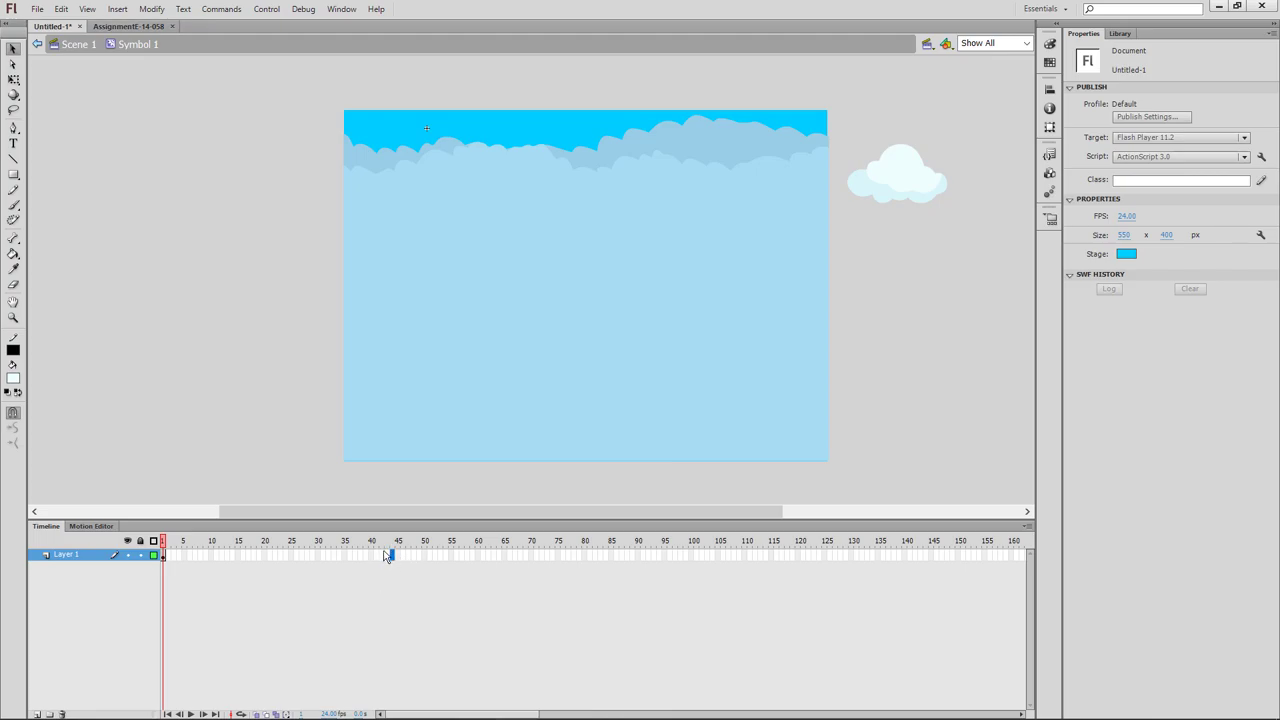
left_click(390, 552)
left_click(418, 555)
right_click(417, 555)
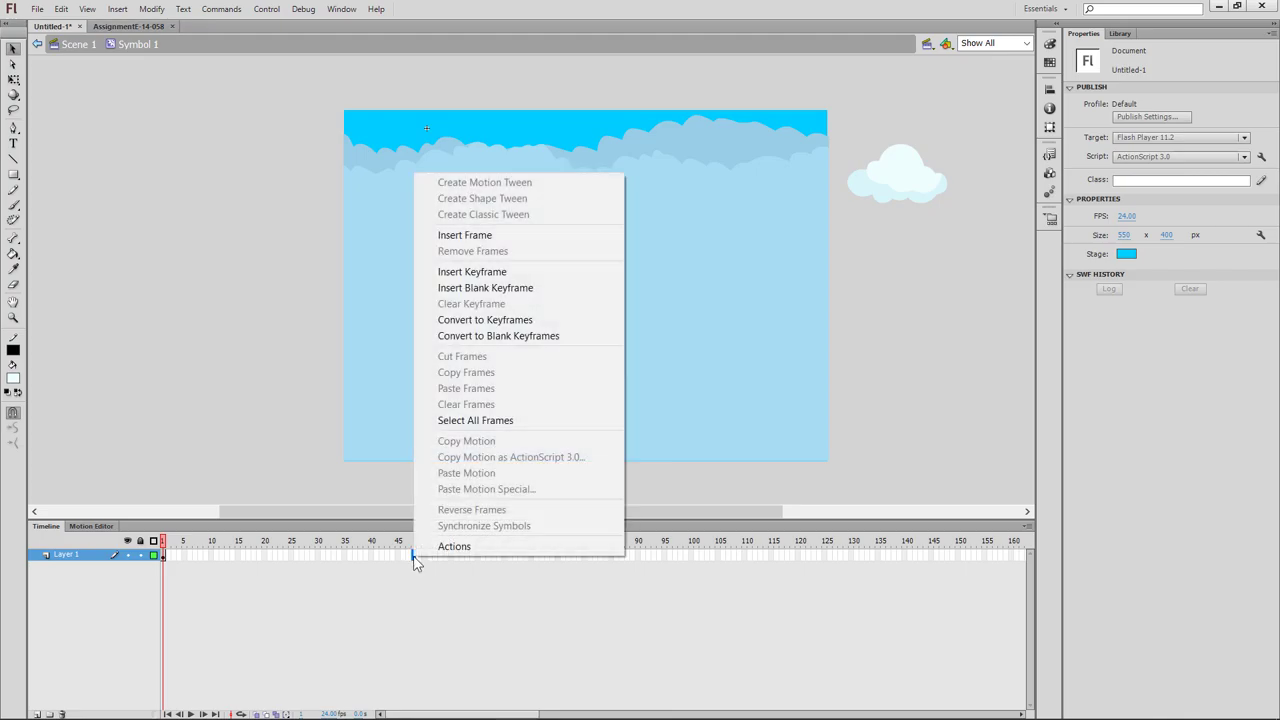
left_click(480, 236)
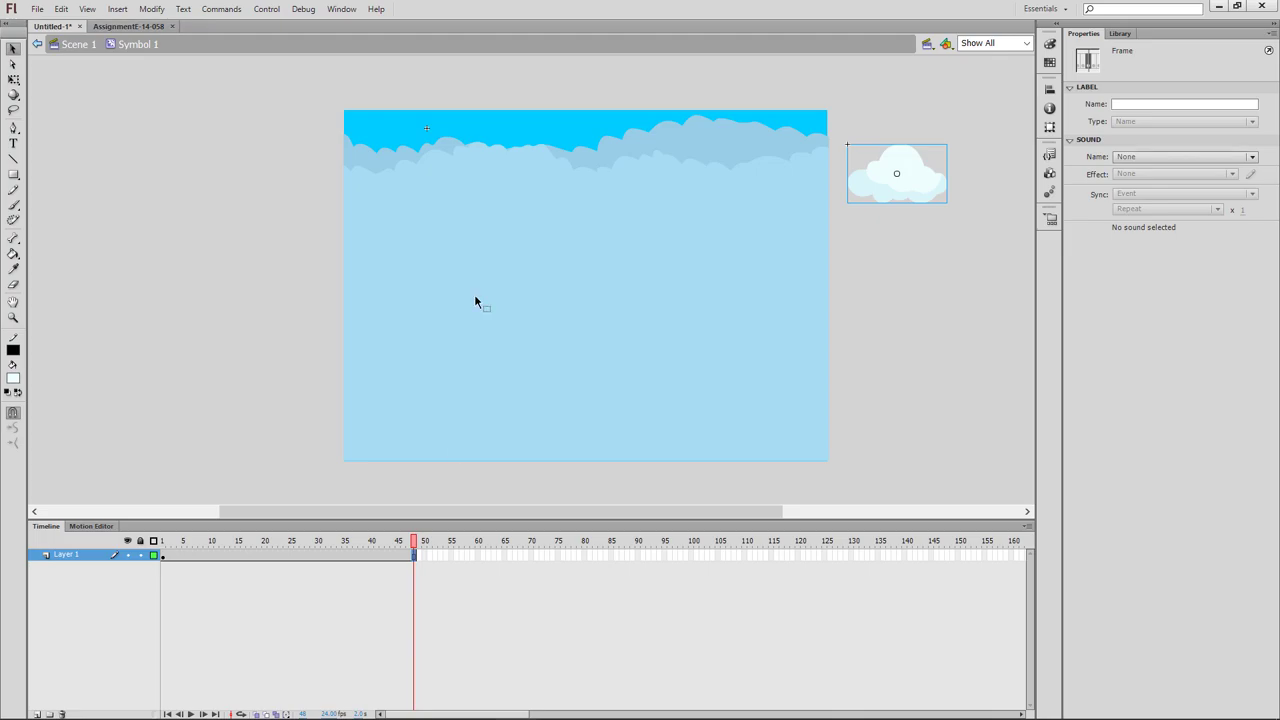
Step: Add a keyframe at frame 49 with the cloud placed just off the stage's left edge
right_click(417, 556)
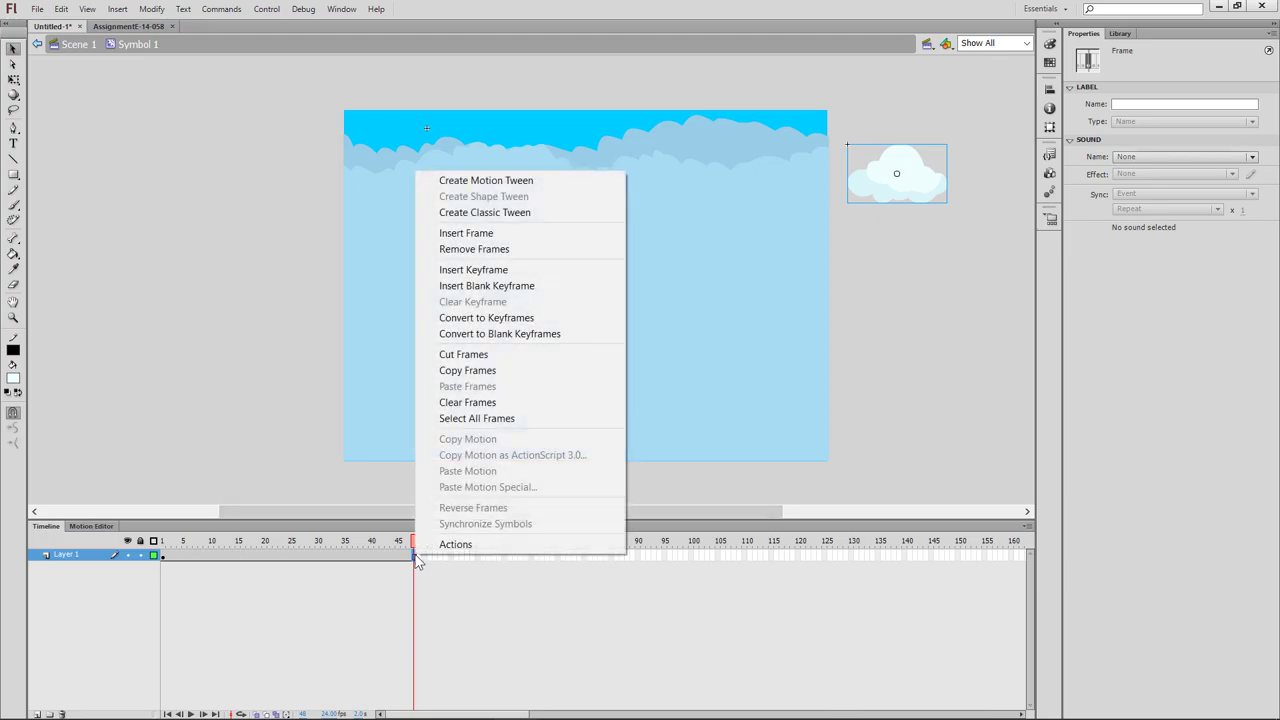
left_click(447, 287)
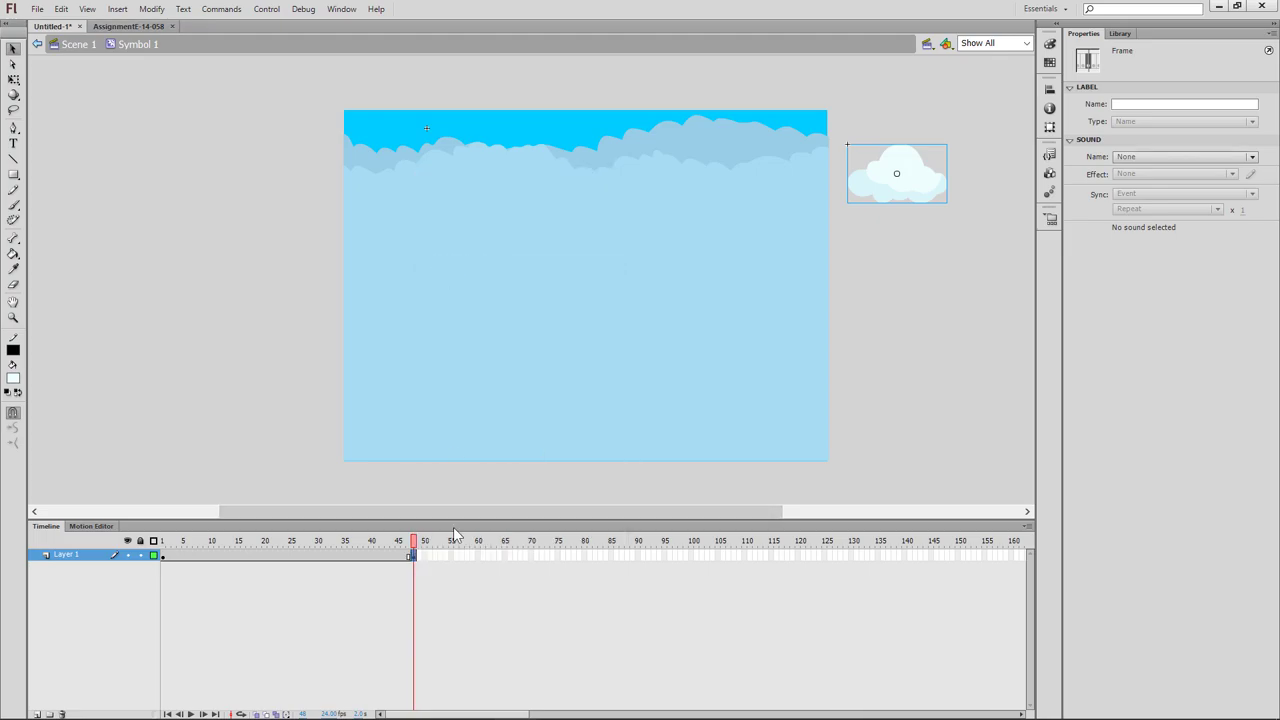
left_click(412, 577)
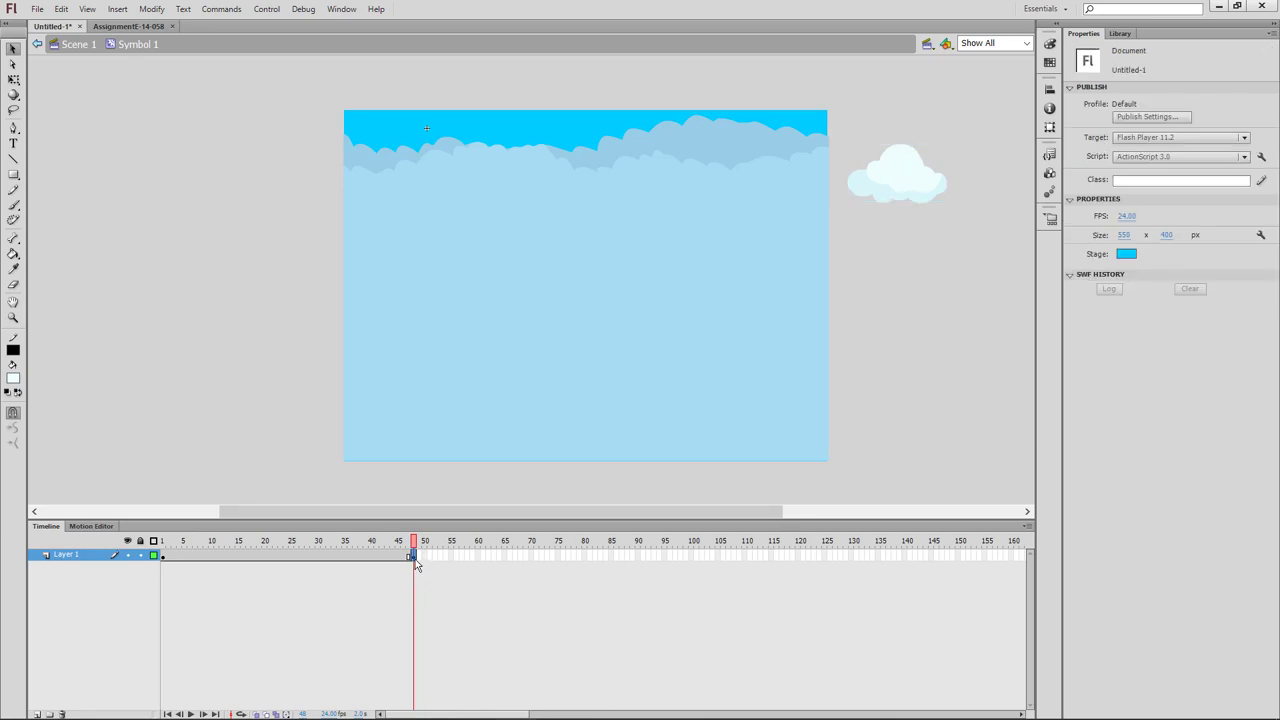
left_click(414, 557)
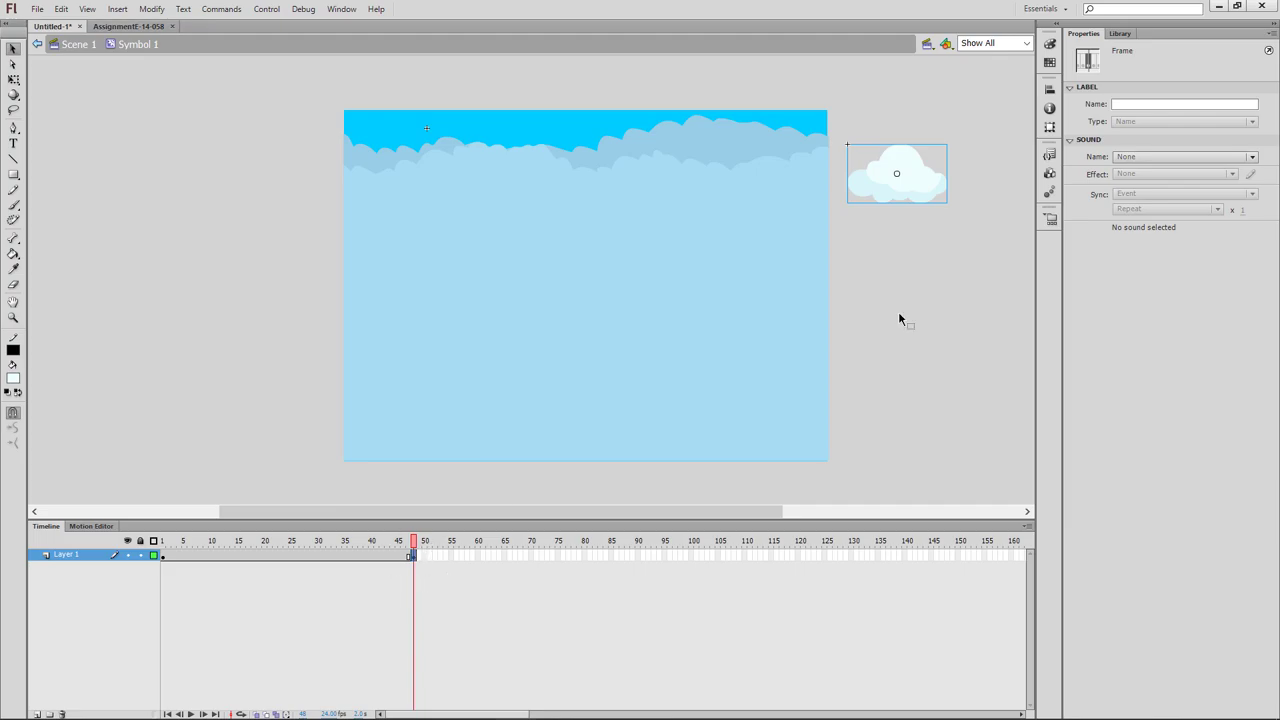
mouse_move(923, 191)
left_mouse_down()
mouse_move(483, 222)
mouse_move(303, 213)
left_mouse_up()
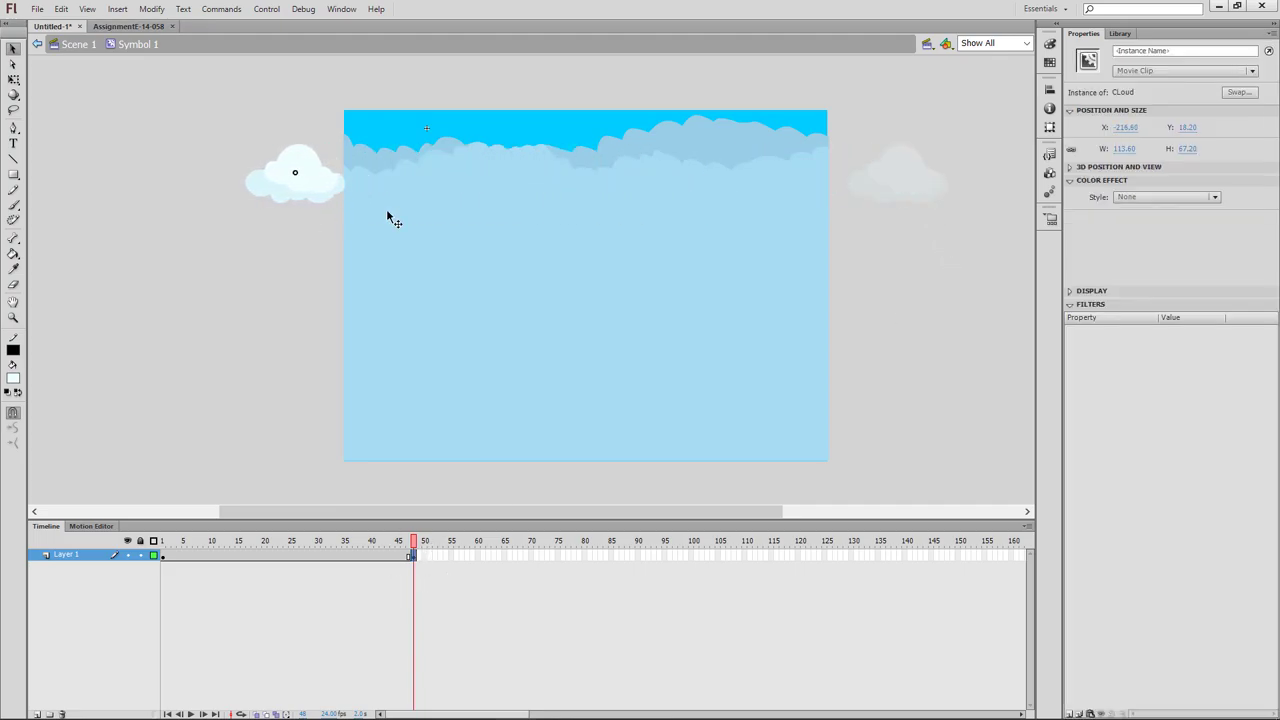
mouse_move(389, 216)
left_mouse_down()
mouse_move(755, 228)
mouse_move(529, 217)
mouse_move(760, 214)
mouse_move(720, 271)
mouse_move(672, 160)
mouse_move(628, 142)
mouse_move(477, 195)
mouse_move(298, 198)
left_mouse_up()
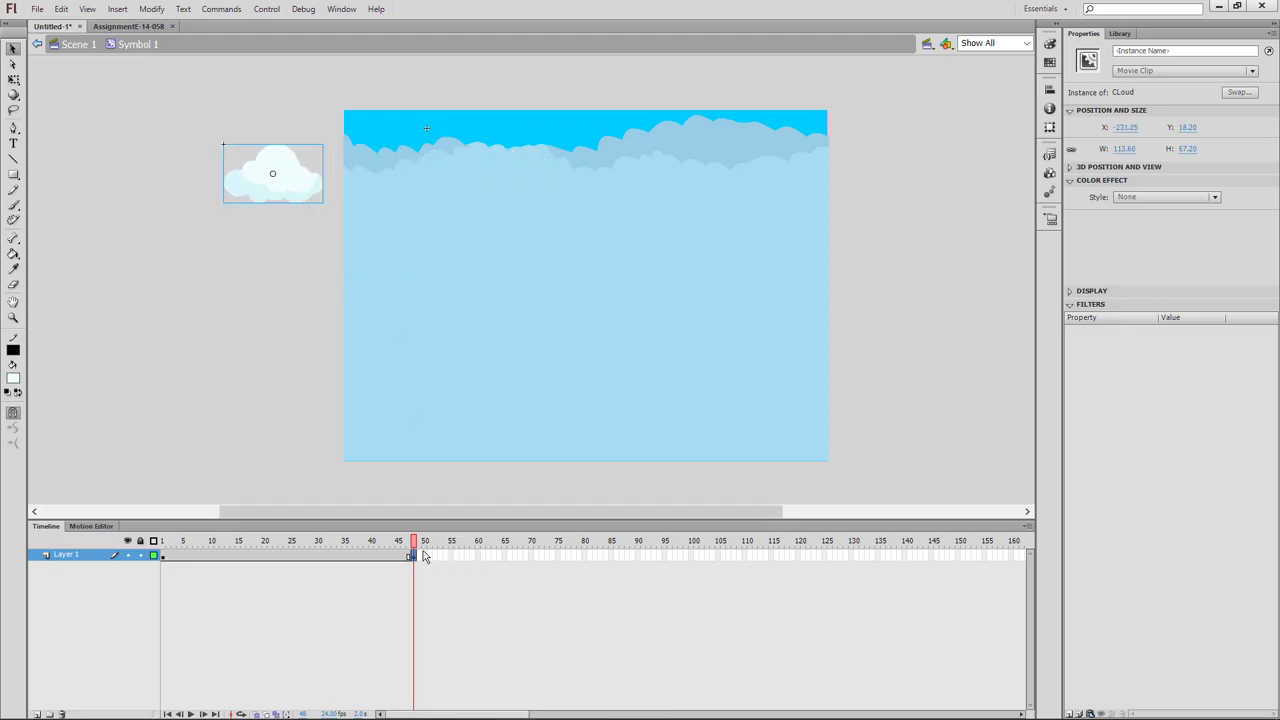
left_click_drag(424, 556, 302, 556)
Step: Create a classic tween for the cloud and play it from frame 1
right_click(335, 556)
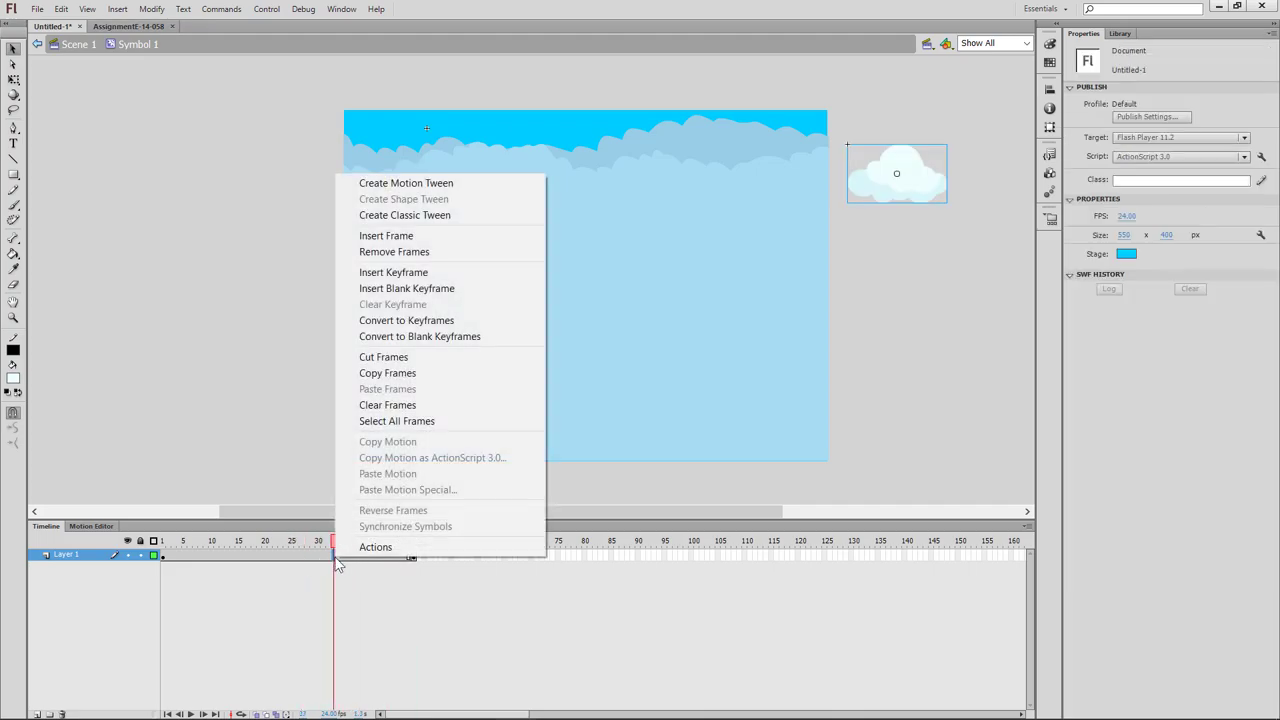
left_click(420, 215)
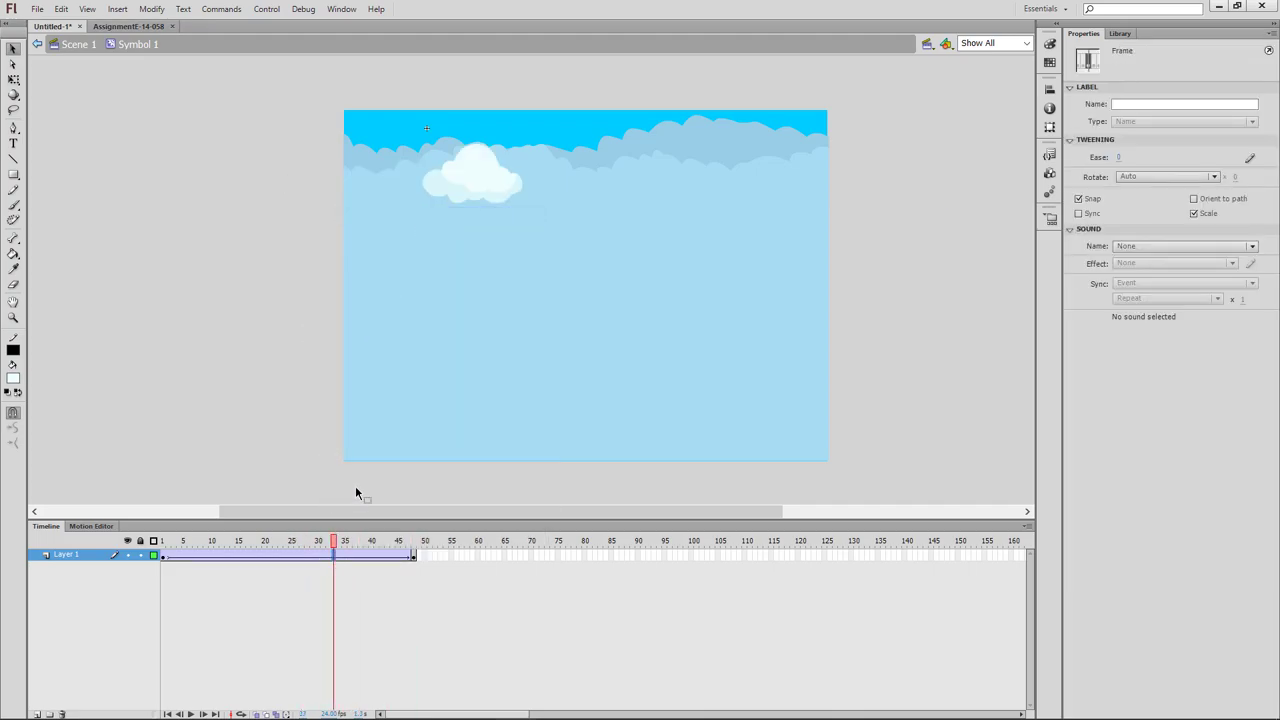
left_click_drag(334, 541, 162, 541)
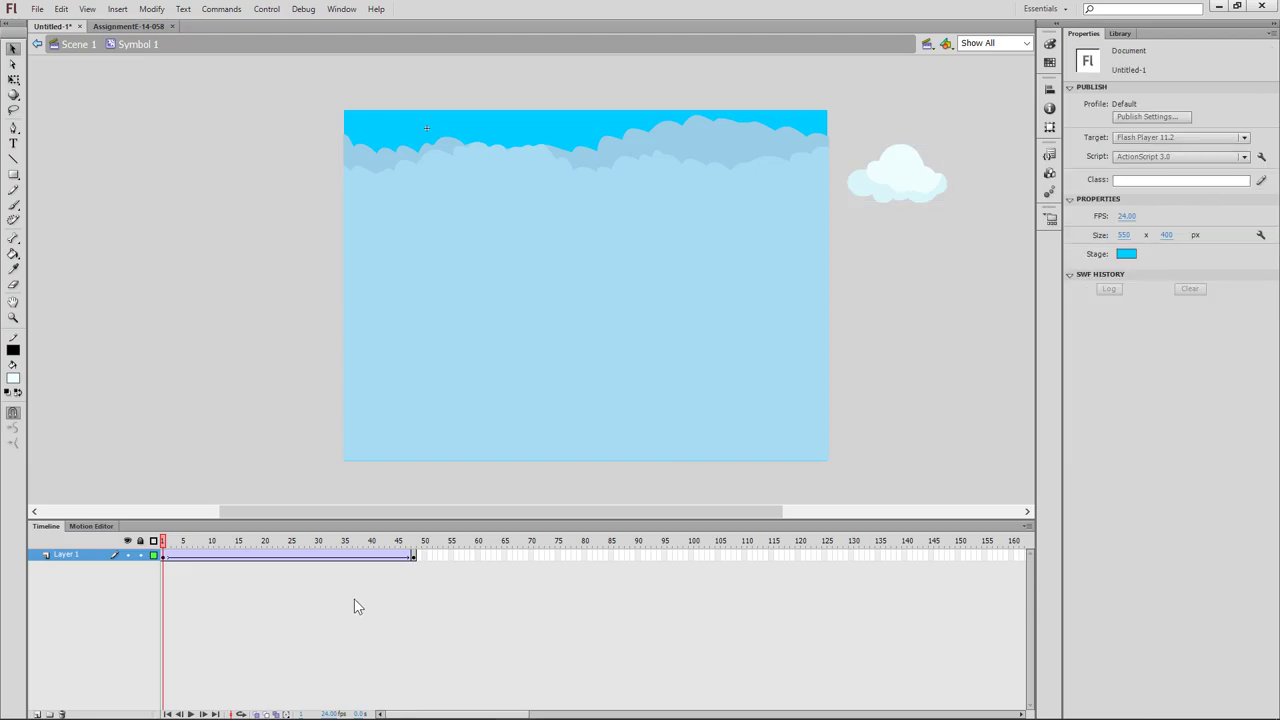
key("Return")
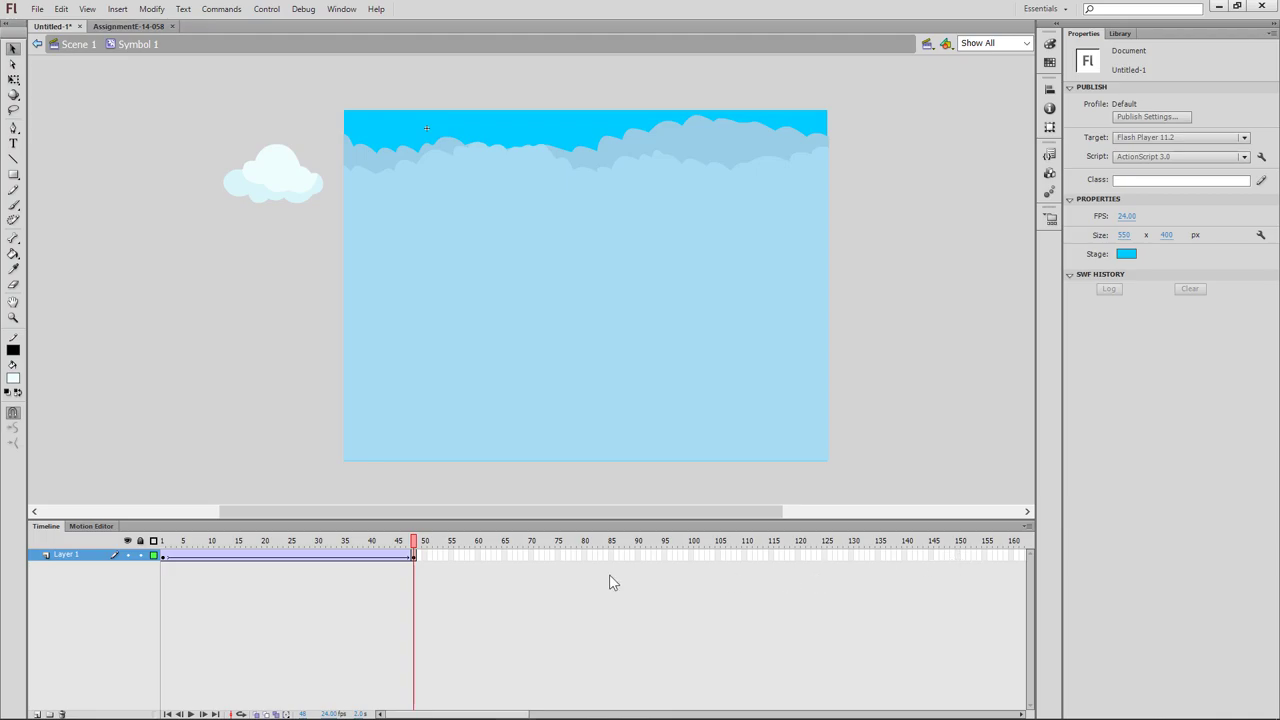
Step: Move the tween's ending keyframe to frame 100
right_click(415, 557)
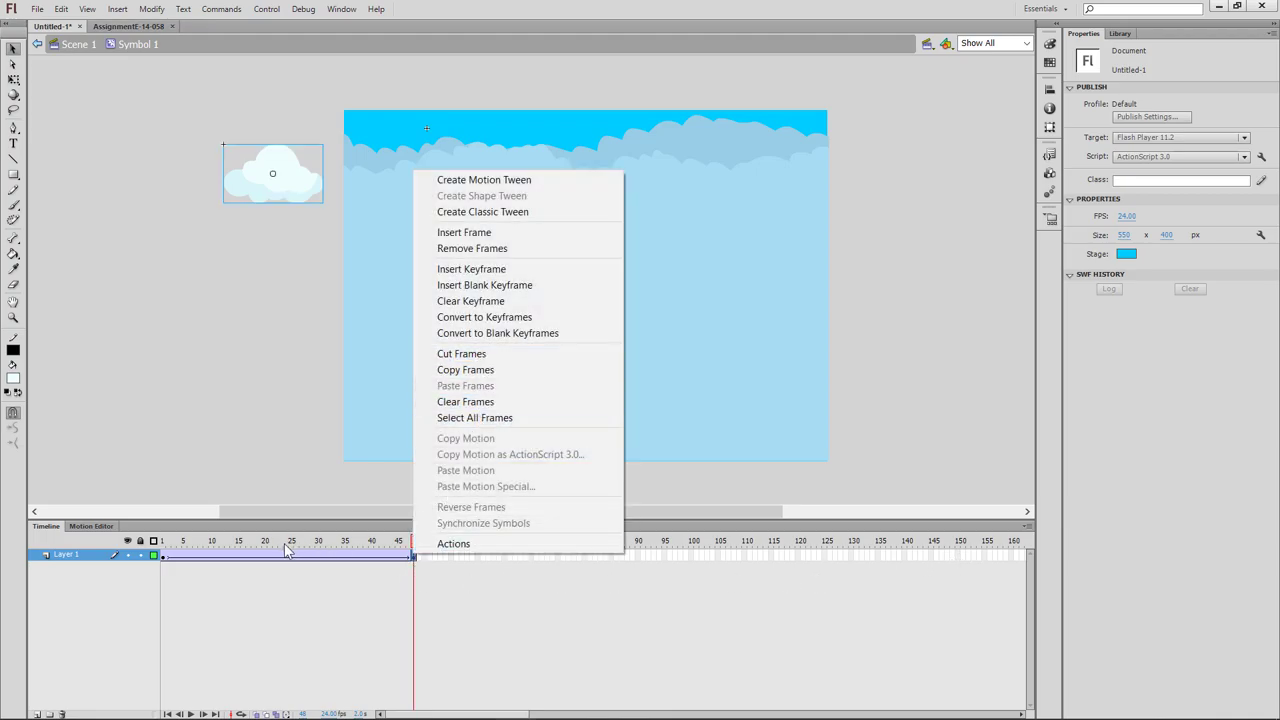
left_click(475, 355)
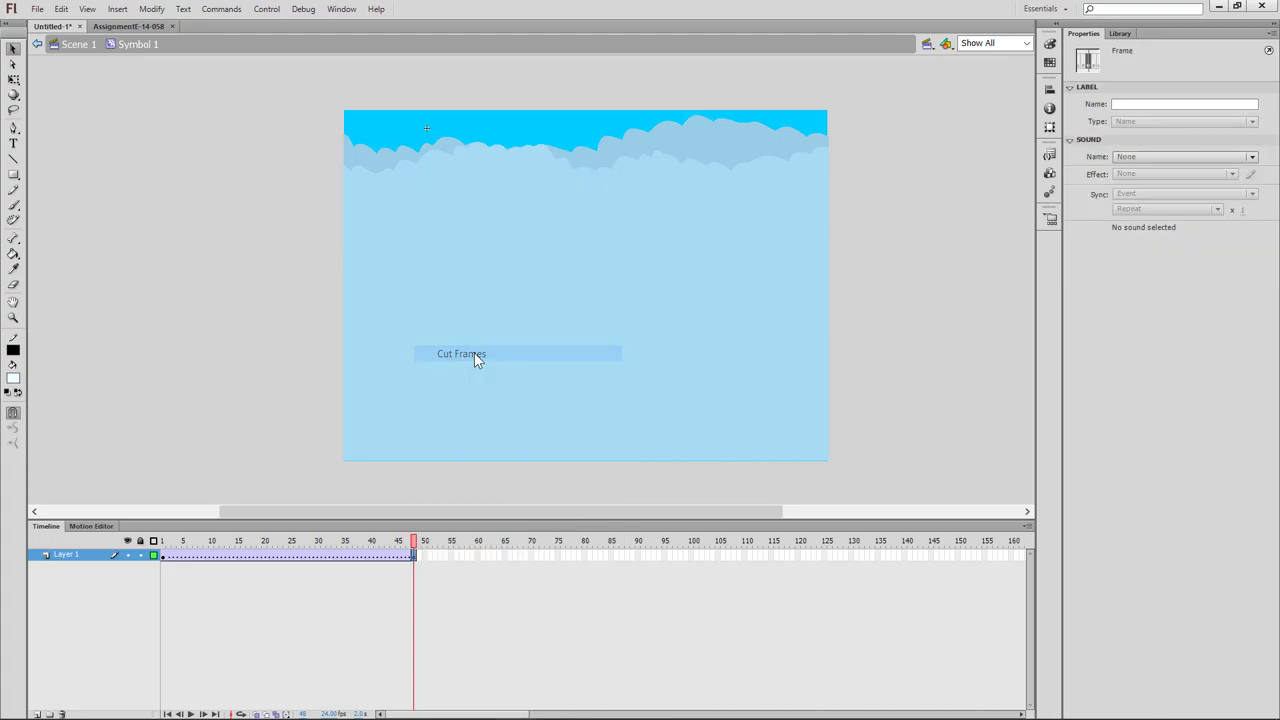
right_click(691, 557)
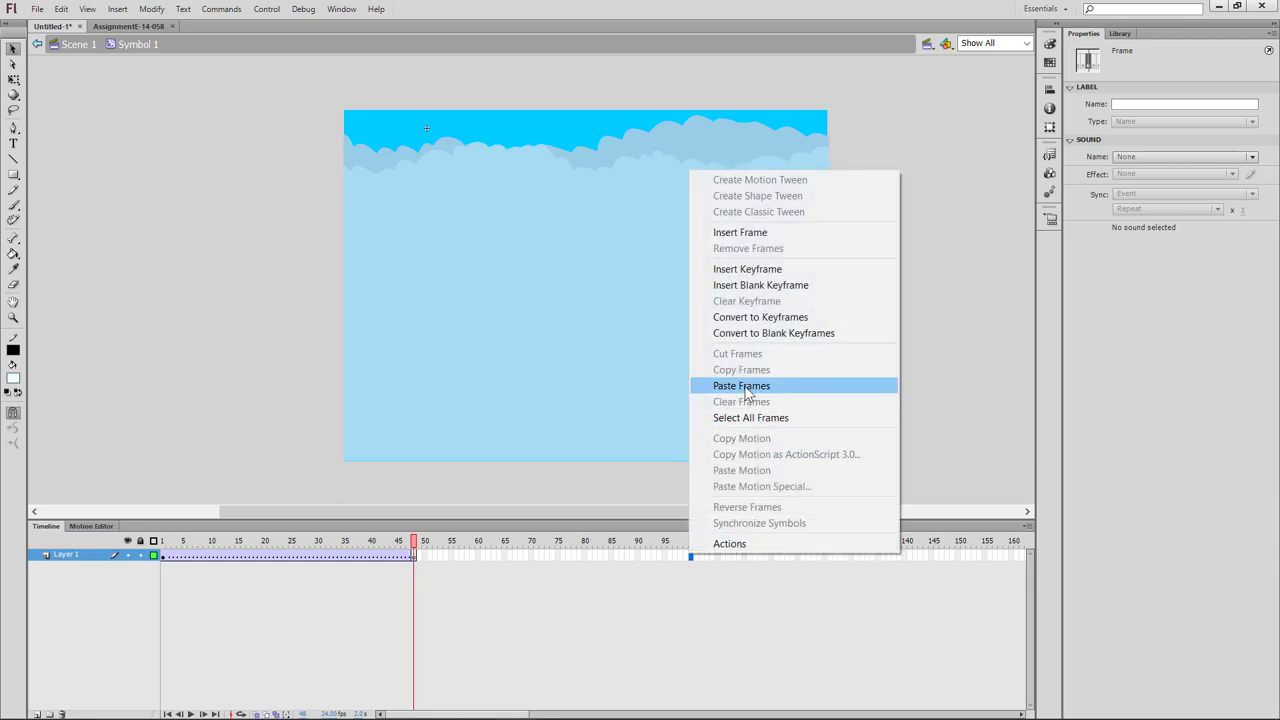
left_click(741, 385)
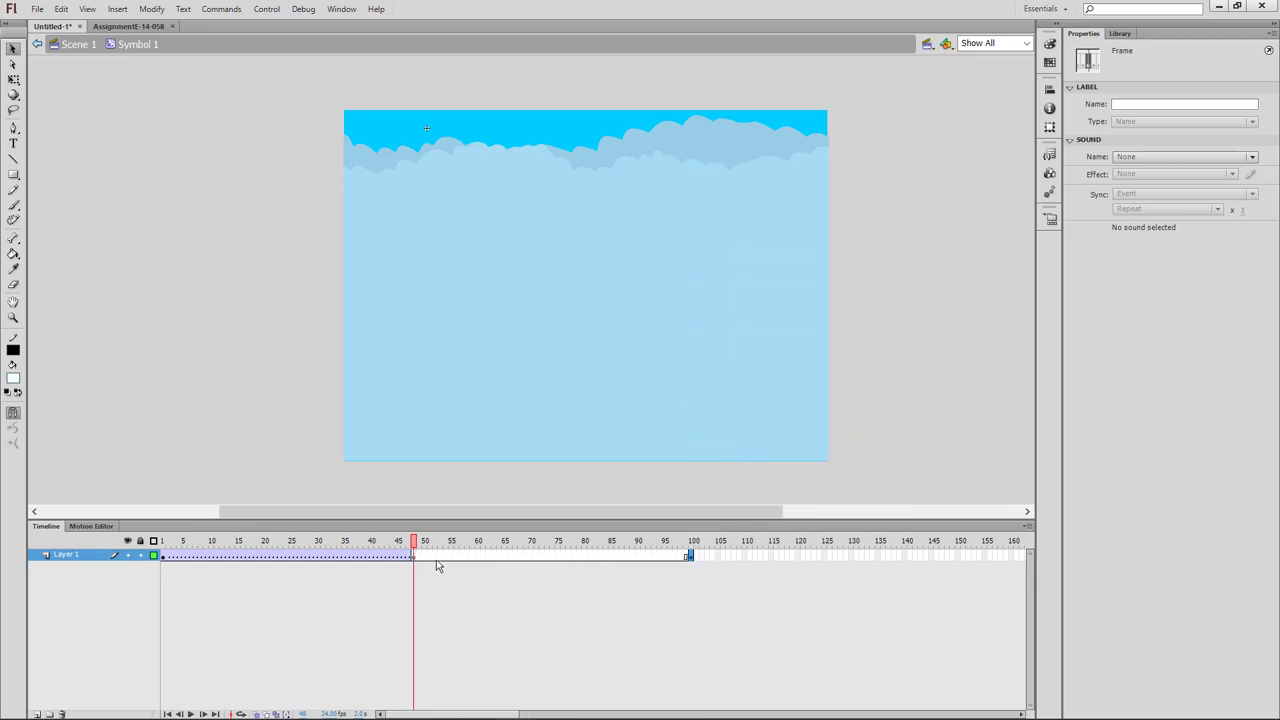
Step: Remove the extra frames and stray keyframe inside the tween, then preview the 100-frame motion
left_click_drag(686, 558, 171, 563)
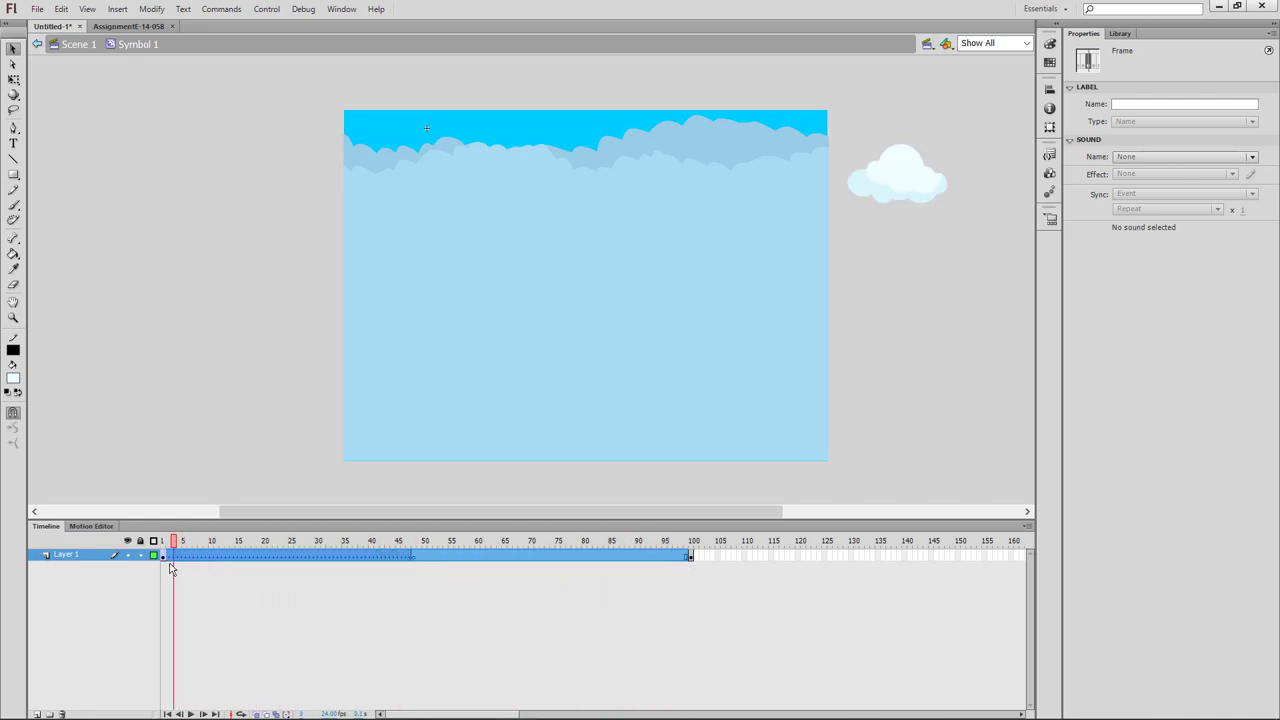
right_click(187, 560)
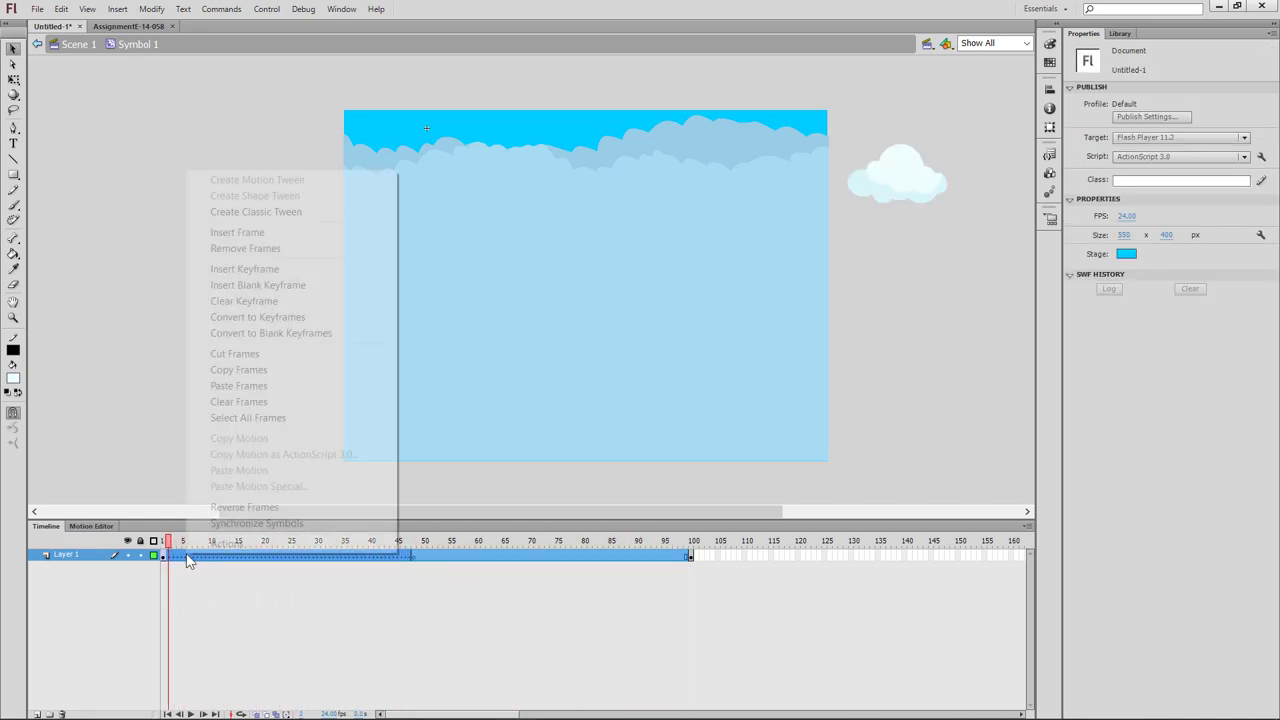
left_click(240, 249)
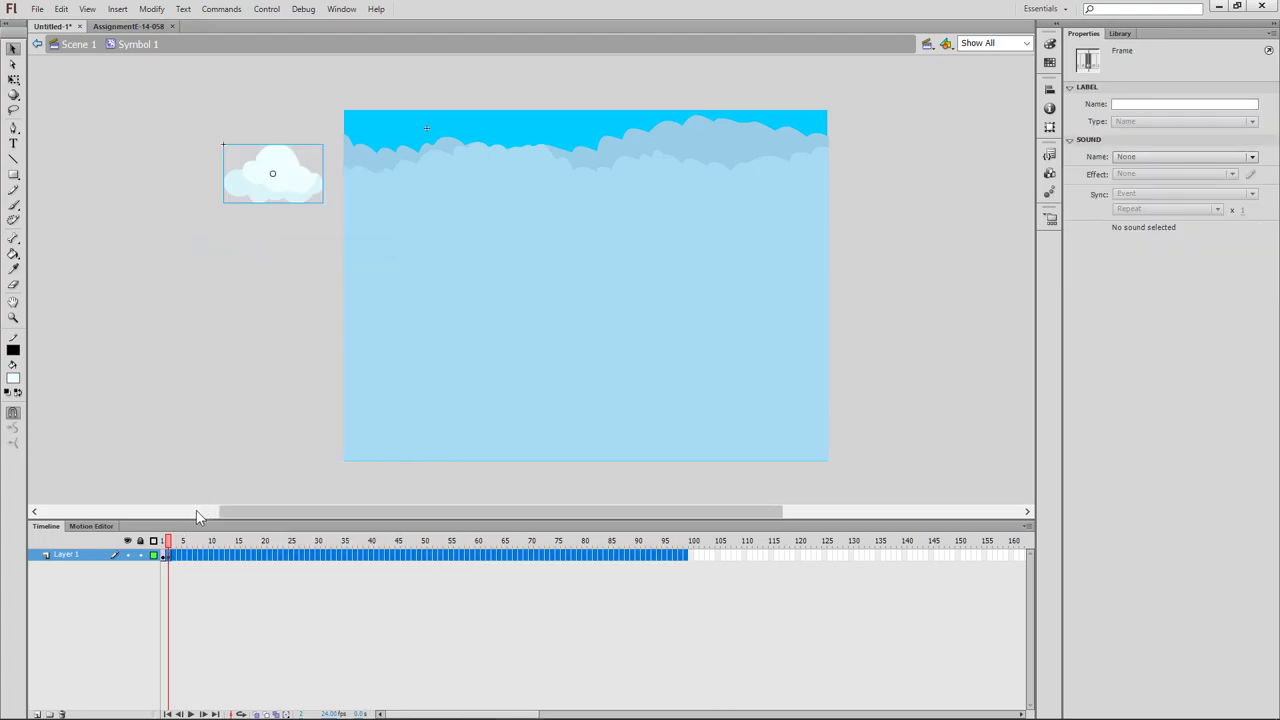
left_click(274, 554)
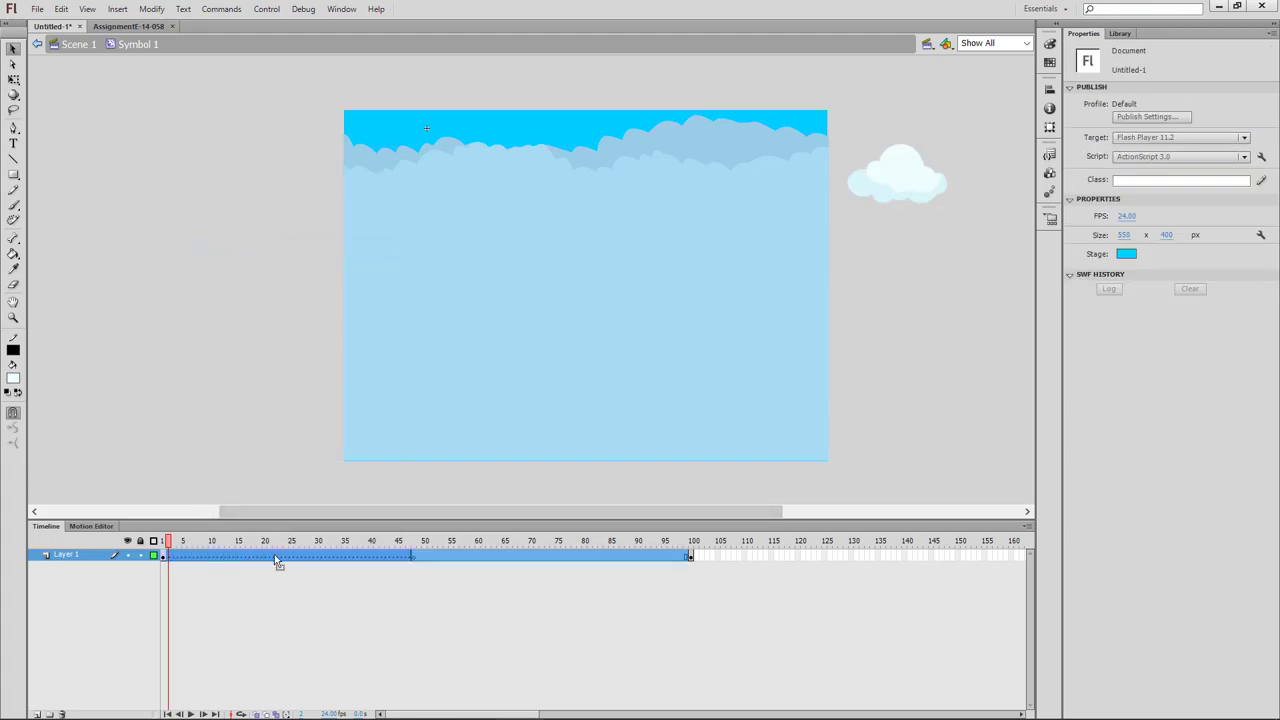
right_click(277, 557)
left_click(325, 305)
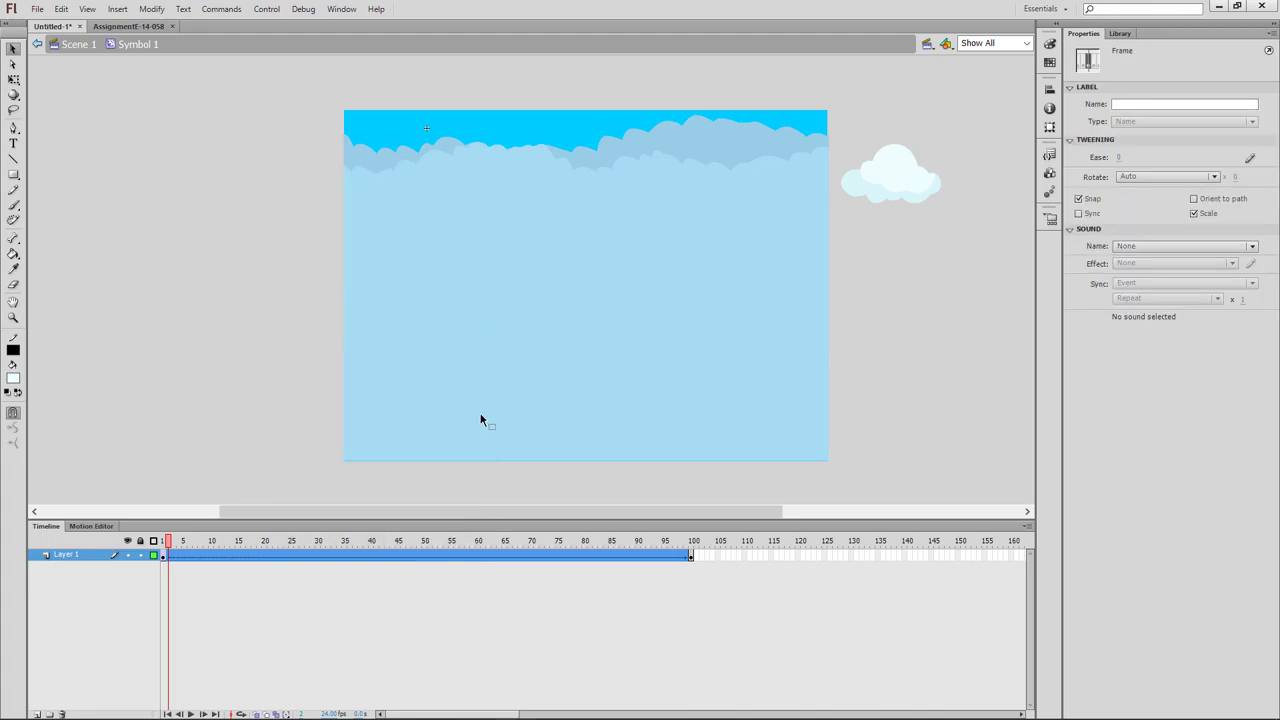
left_click(646, 591)
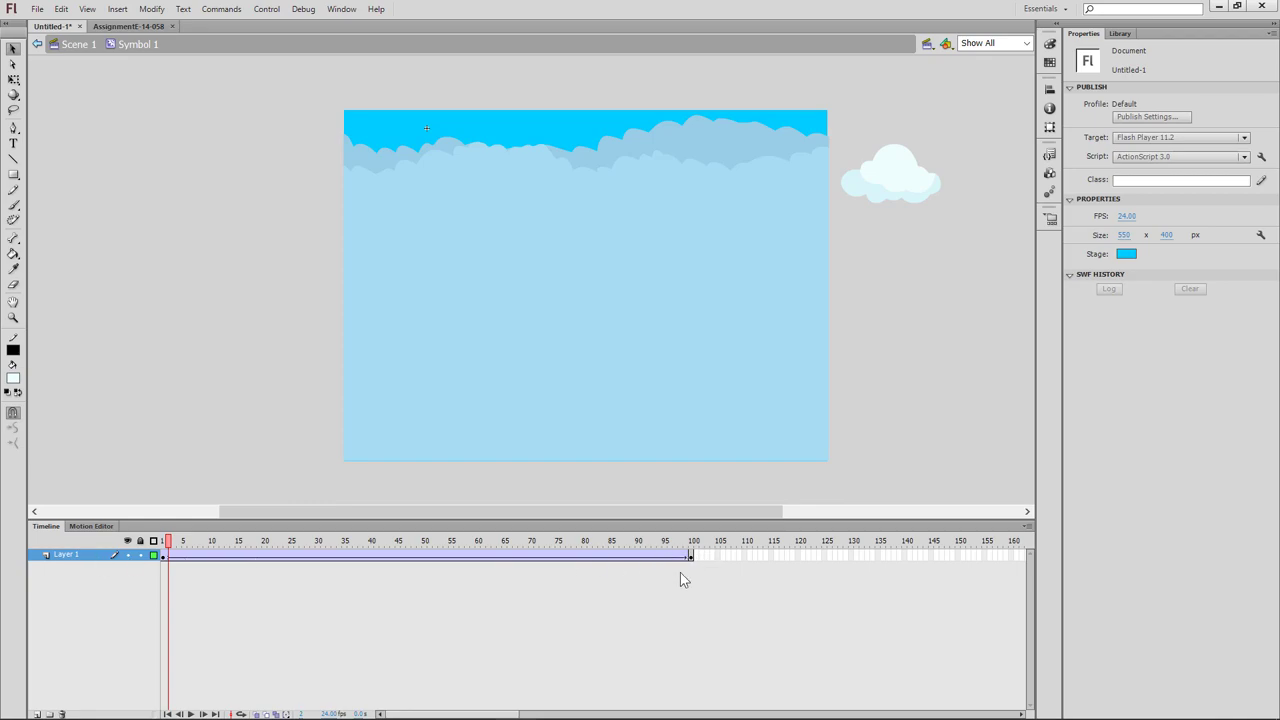
mouse_move(171, 541)
left_mouse_down()
mouse_move(293, 545)
mouse_move(163, 541)
left_mouse_up()
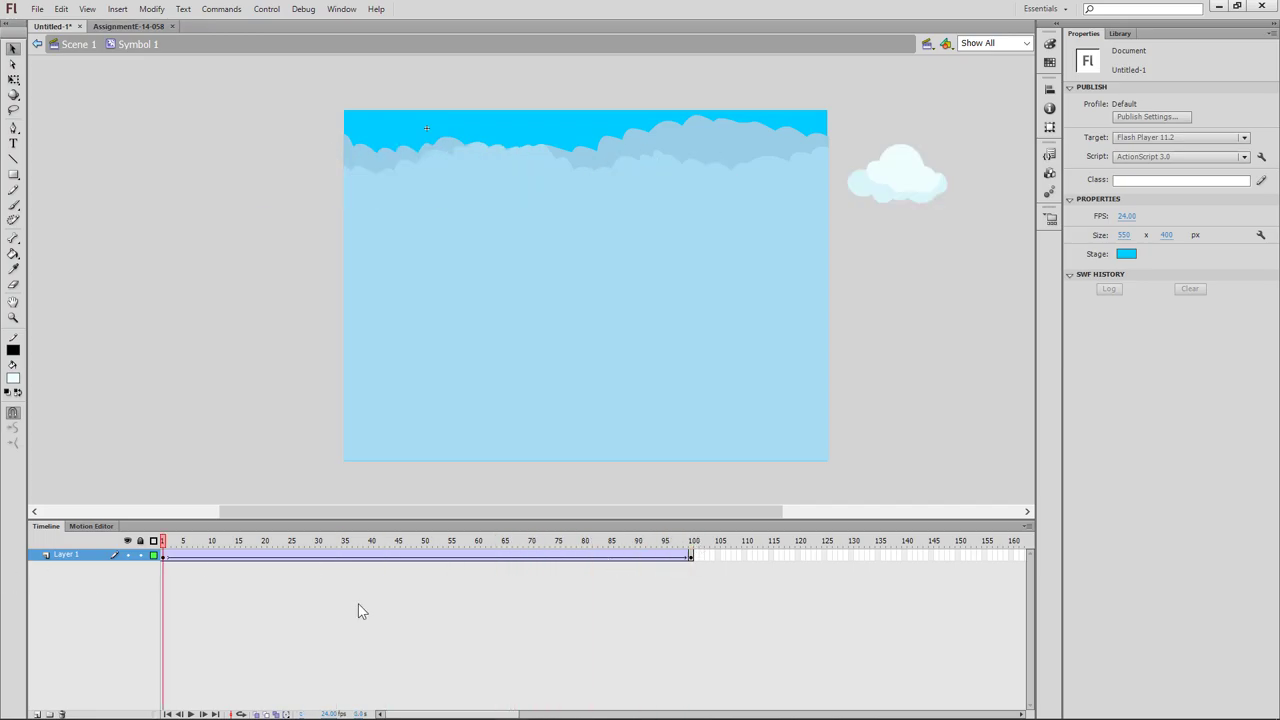
key("Return")
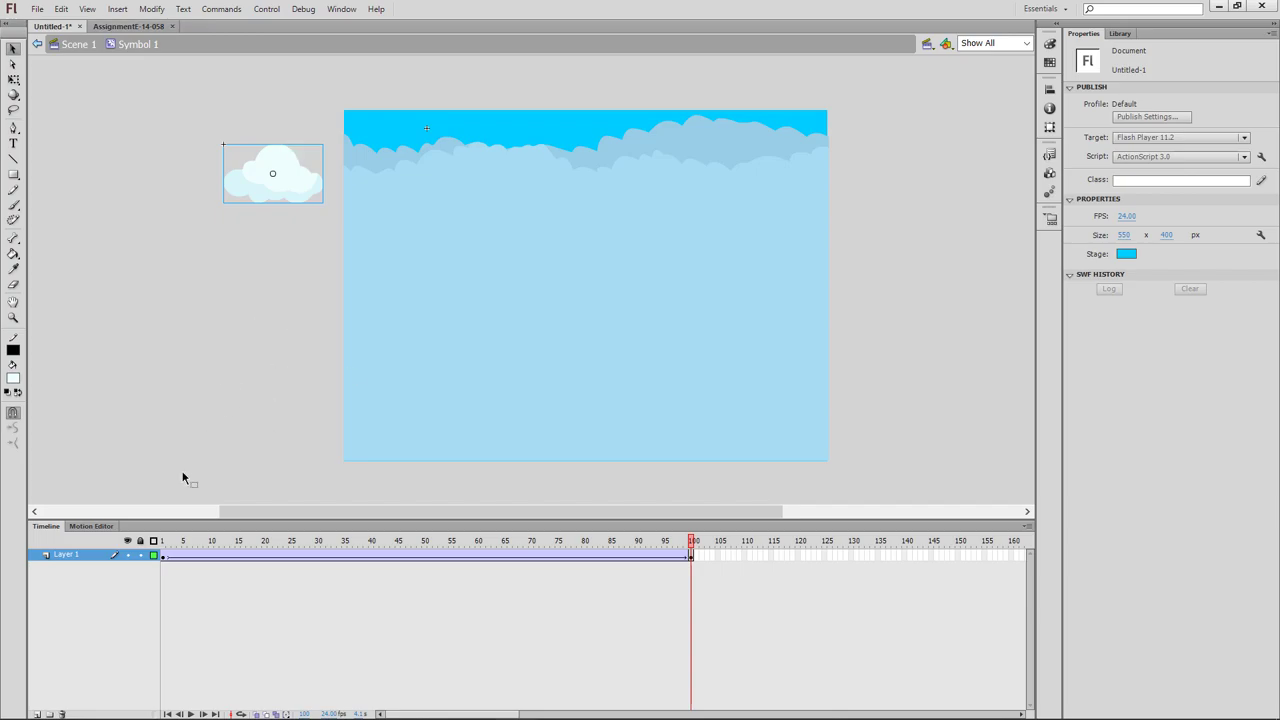
Step: Rename Layer 1 to Cloud1 and duplicate it into a second layer named Cloud2
left_click(71, 570)
double_click(69, 556)
type("Clou")
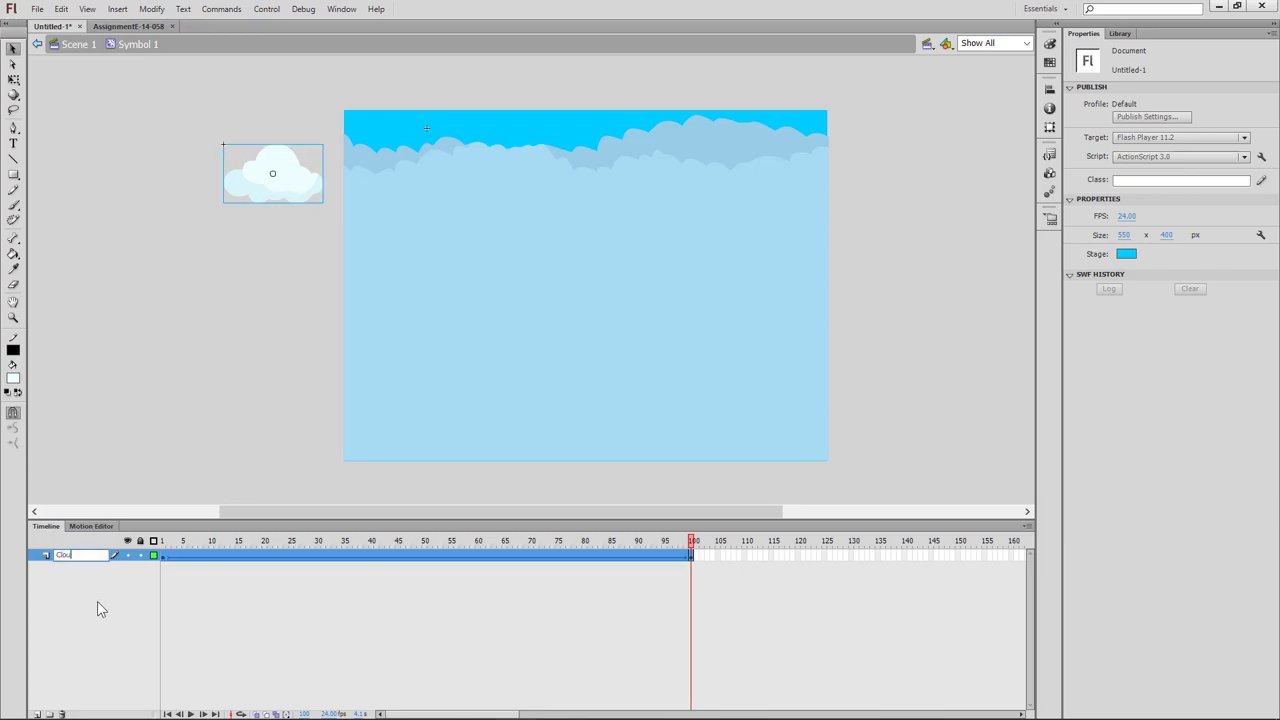
type("d2")
key("Return")
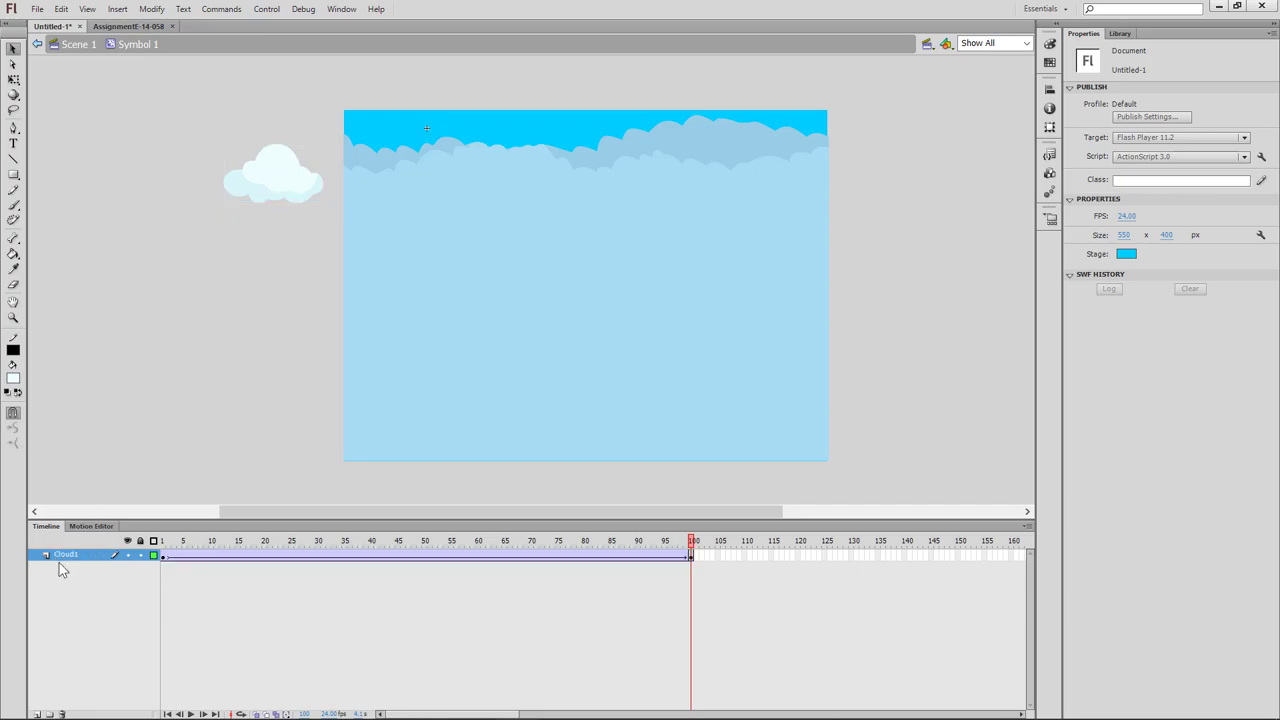
right_click(71, 555)
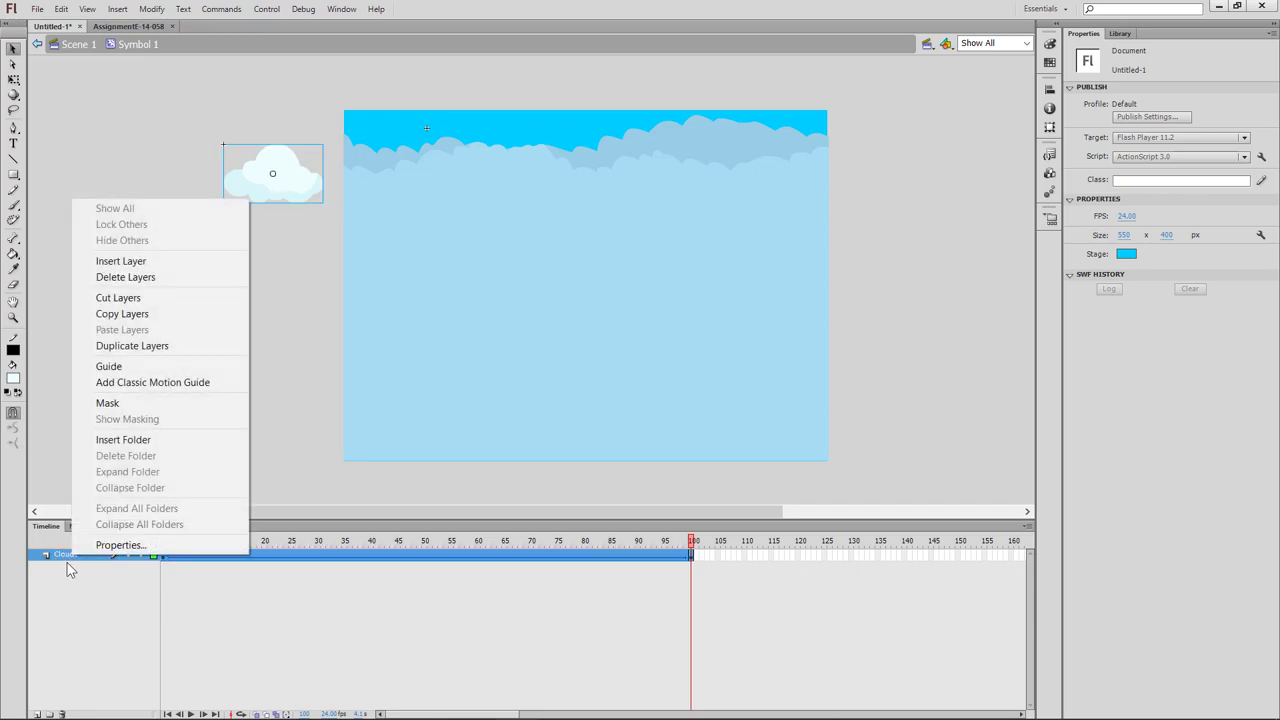
left_click(106, 346)
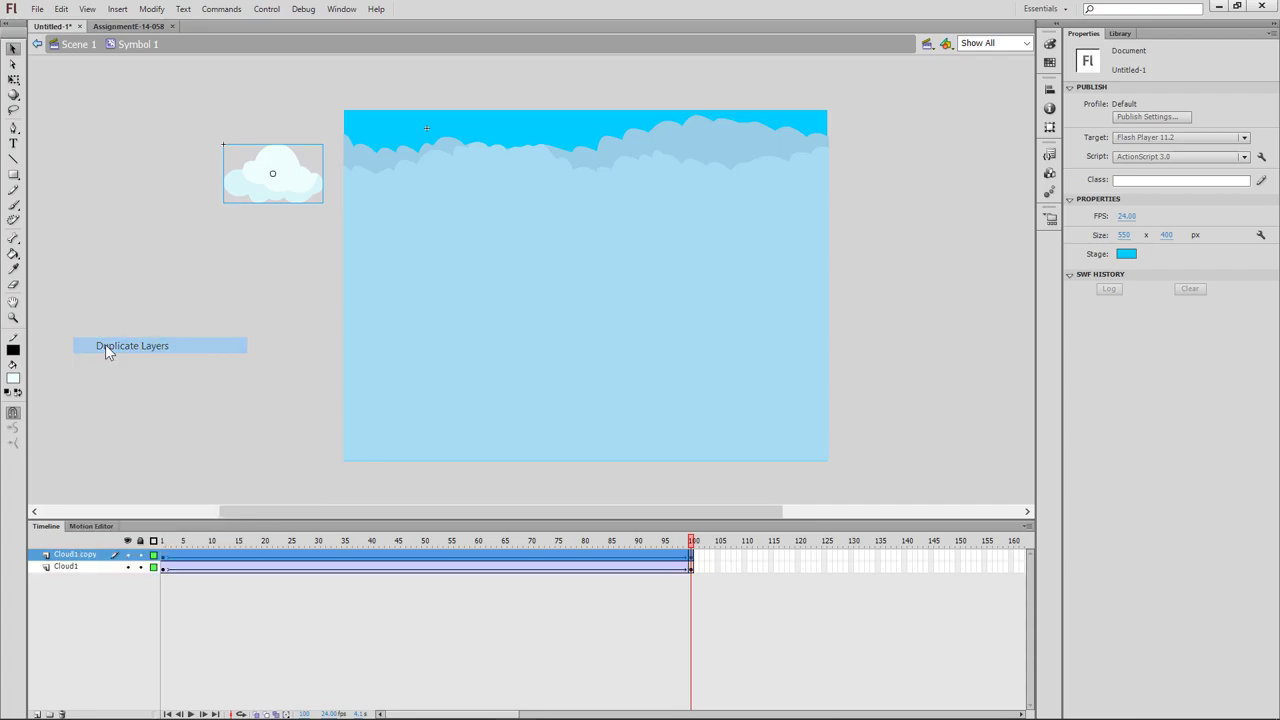
double_click(71, 555)
type("Cloud2")
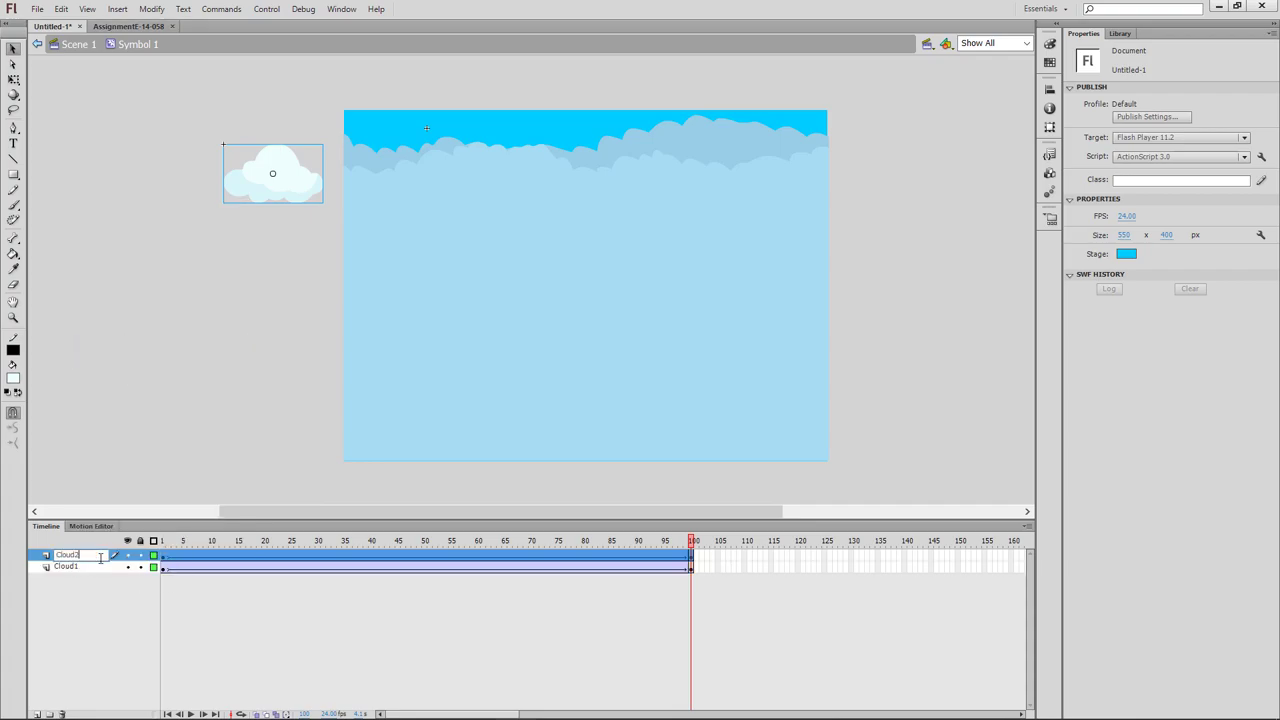
key("Return")
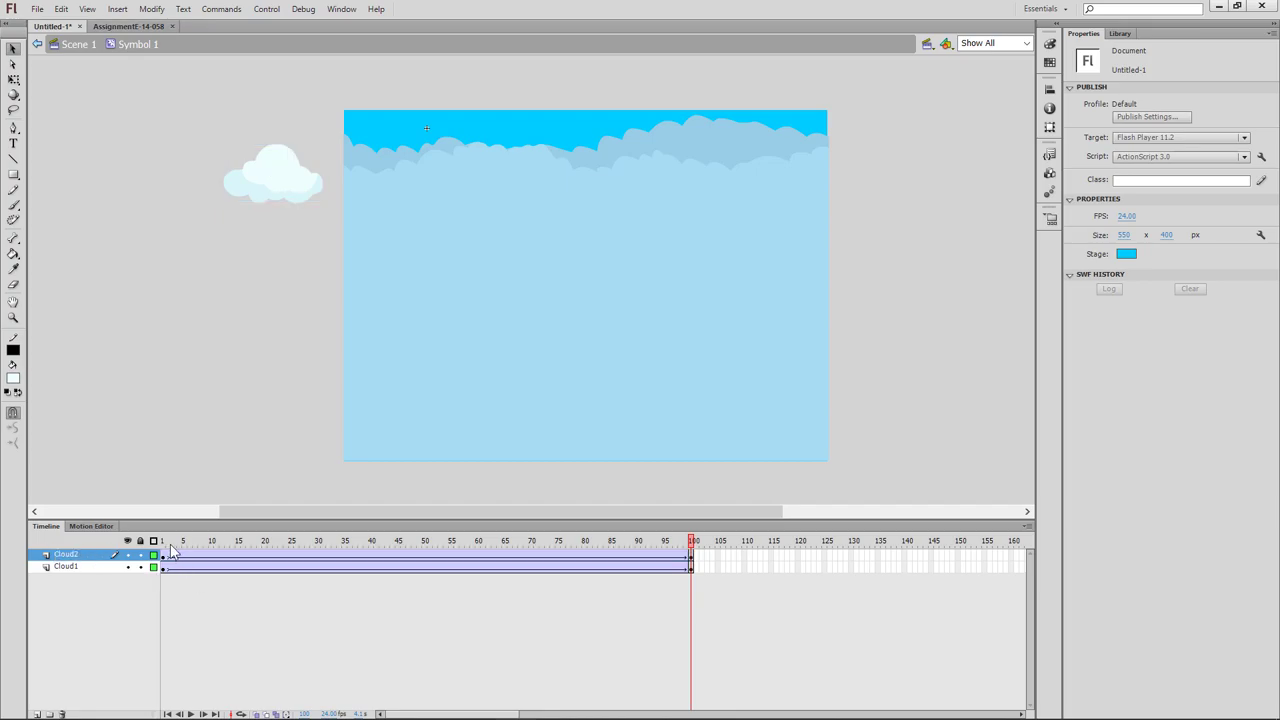
Step: At frame 1 of Cloud2, move its cloud lower onto the stage's right edge and shrink it to 89.30 × 52.85
left_click(164, 556)
left_click(165, 560)
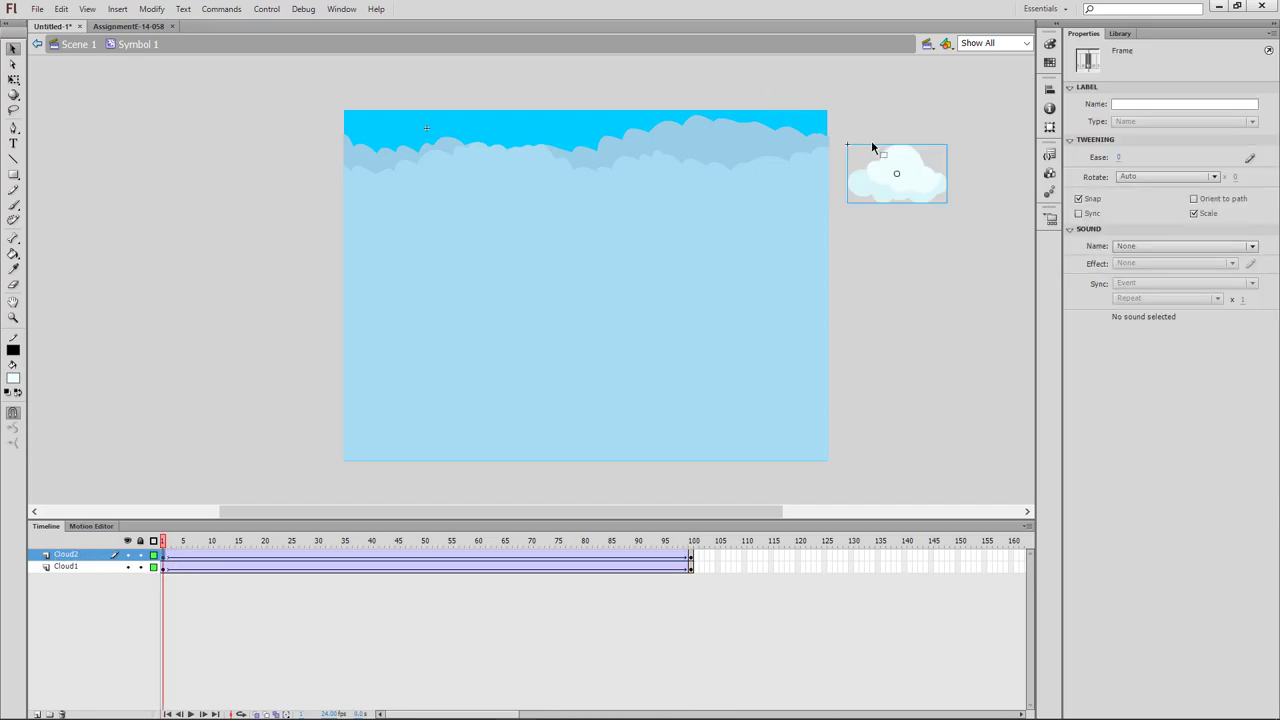
left_click(905, 198)
left_click_drag(905, 198, 844, 235)
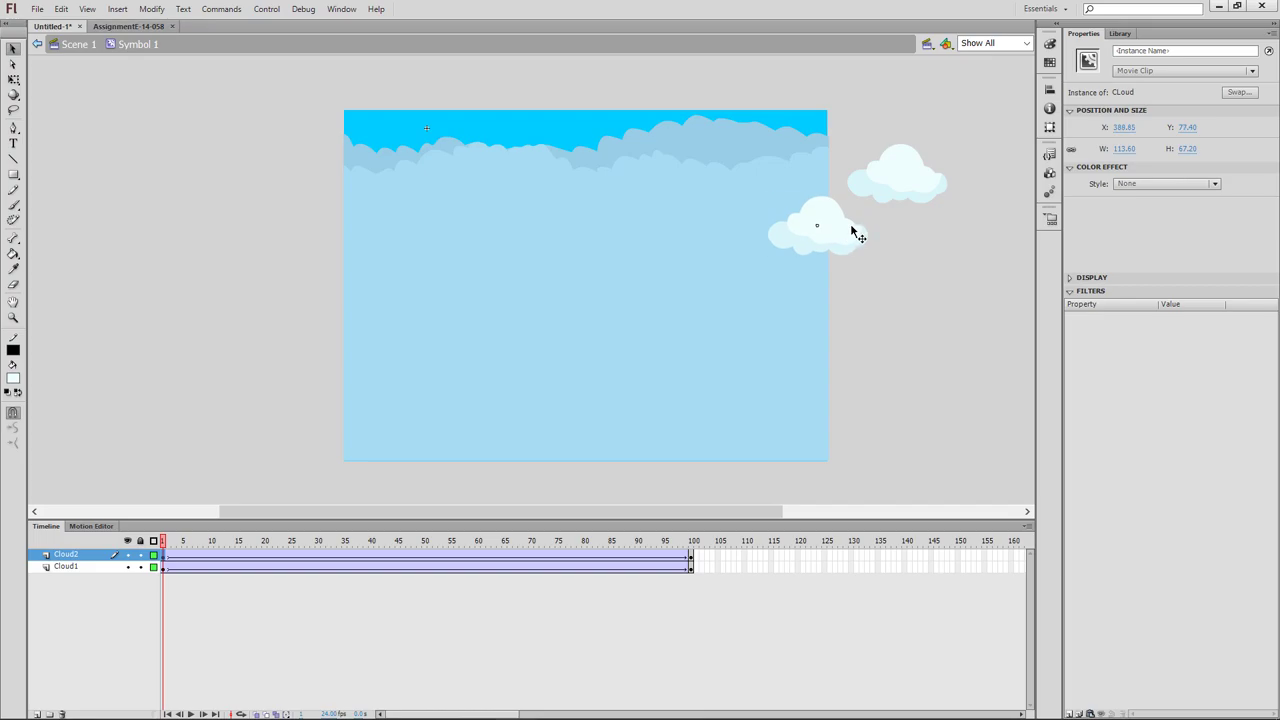
left_click(13, 80)
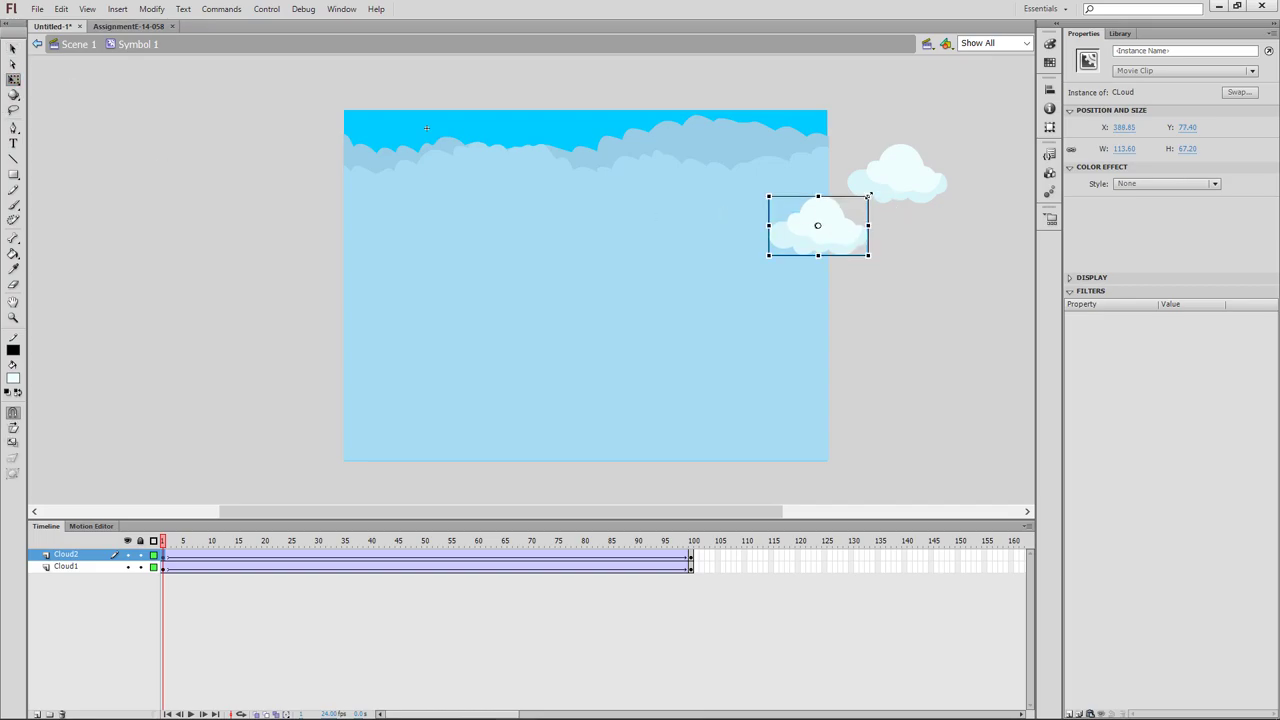
left_click_drag(868, 197, 858, 202)
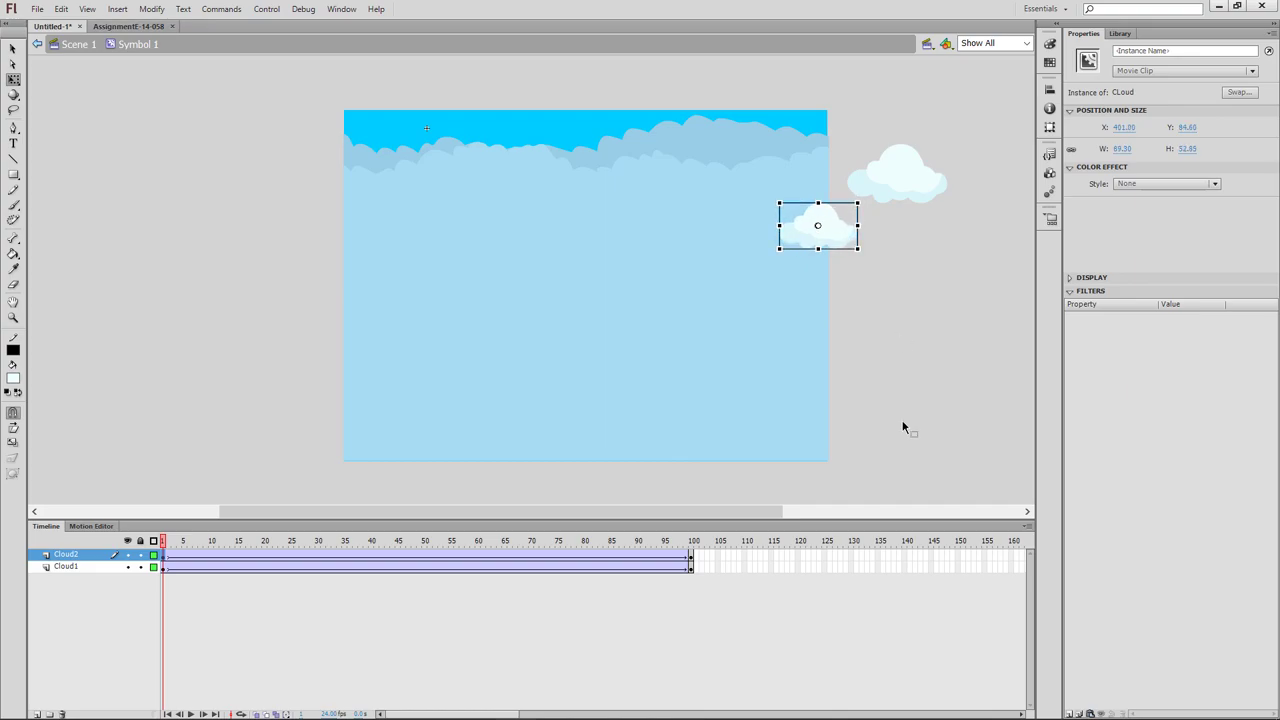
Step: Scrub both clouds' motion, then reselect the smaller Cloud2 cloud at frame 1
left_click_drag(163, 545, 692, 550)
left_click(691, 555)
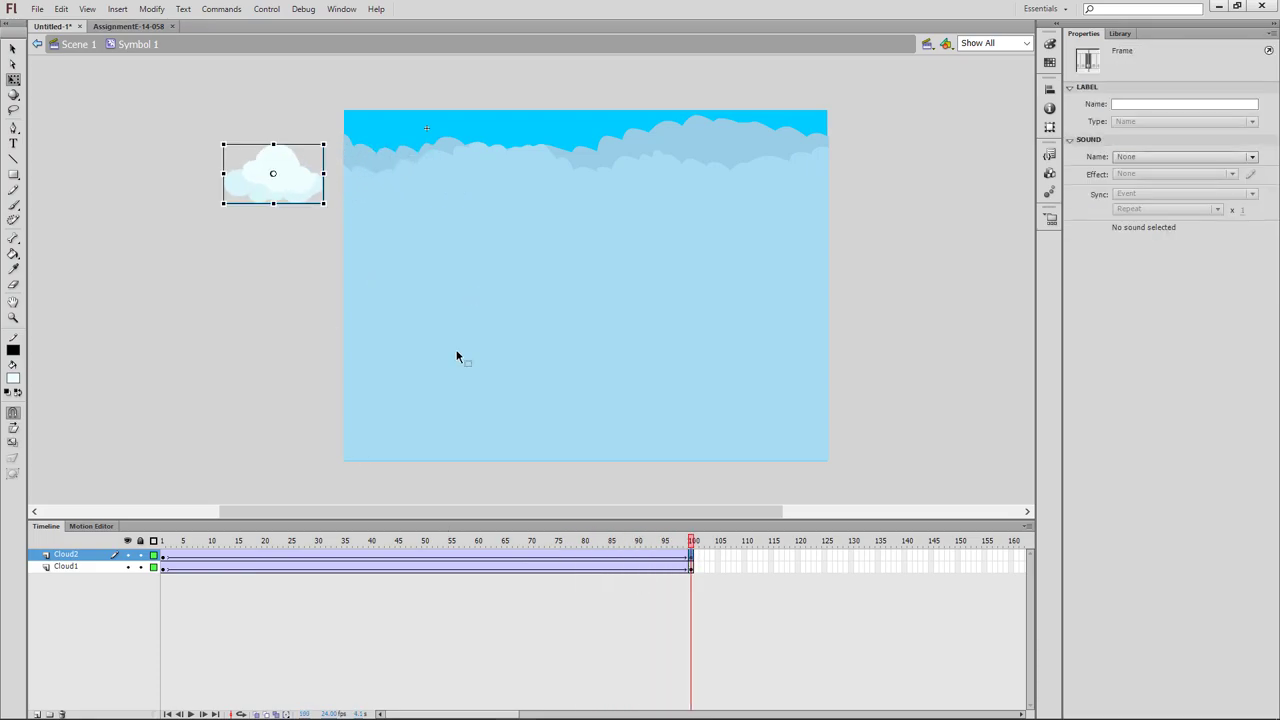
left_click(163, 555)
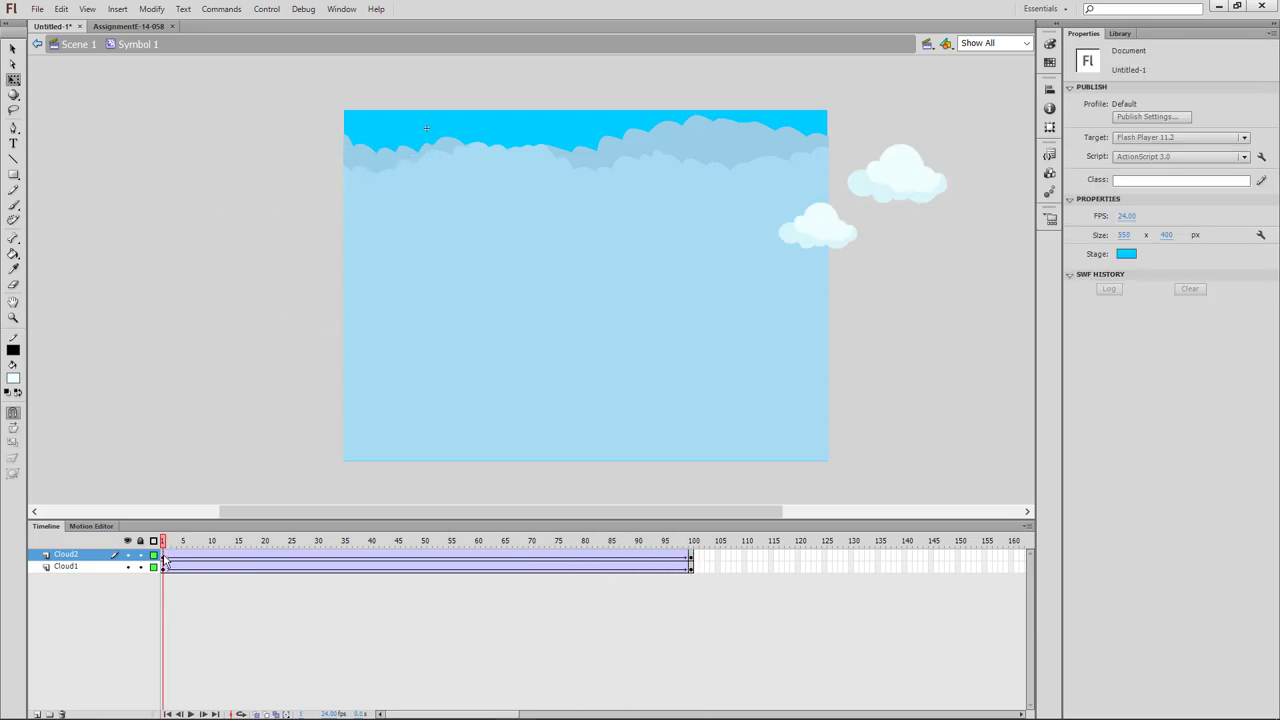
left_click(826, 220)
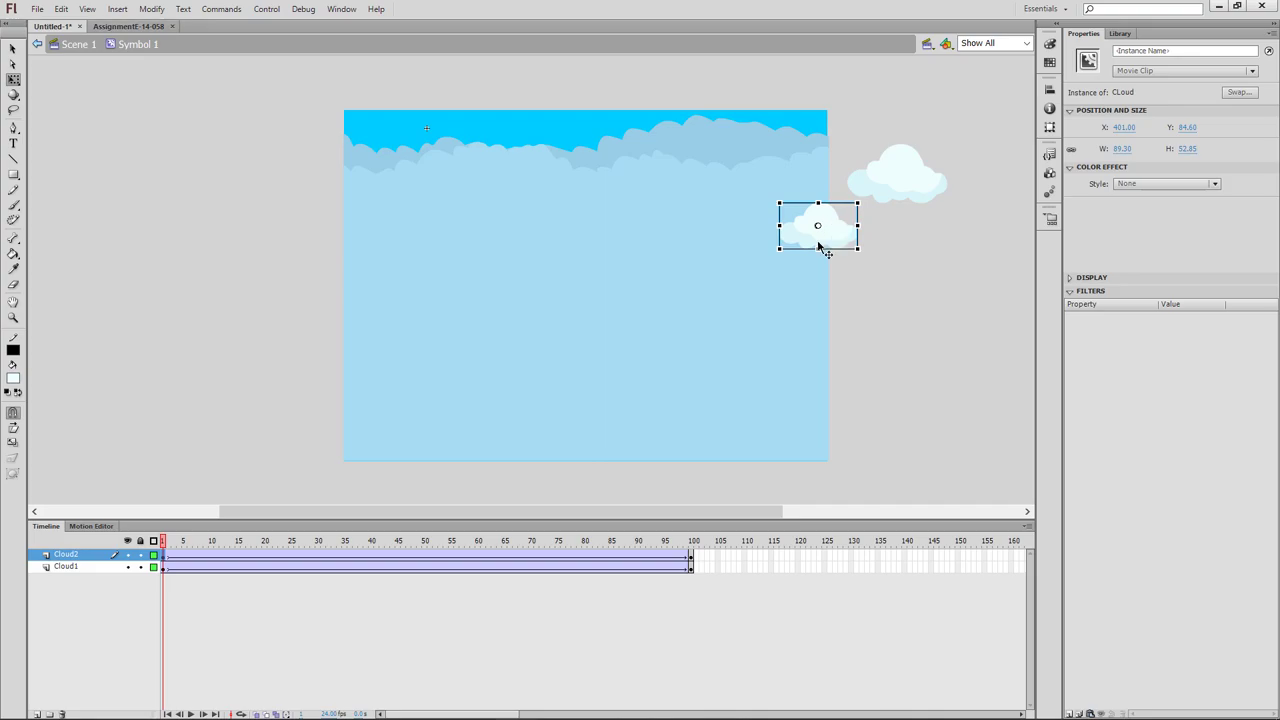
Step: Scrub the Cloud2 tween and stop at frame 100, where the cloud sits off the stage's left side
left_click_drag(164, 541, 508, 541)
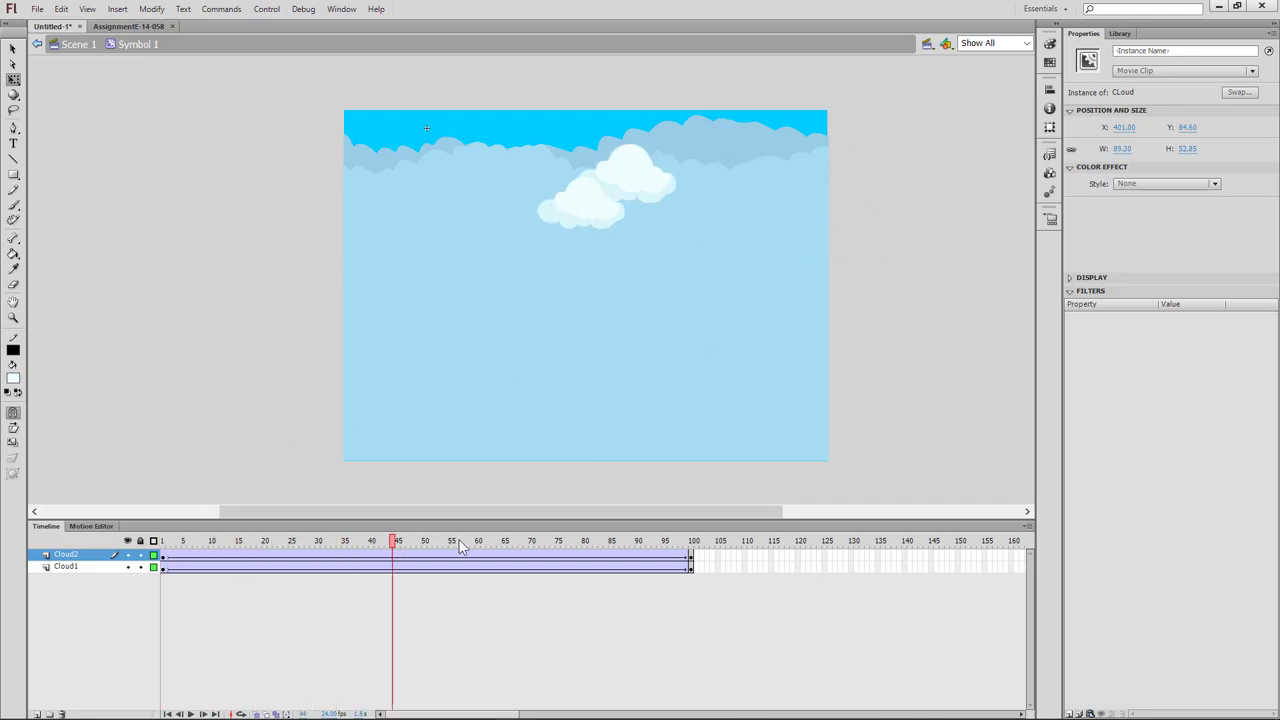
left_click_drag(189, 543, 544, 541)
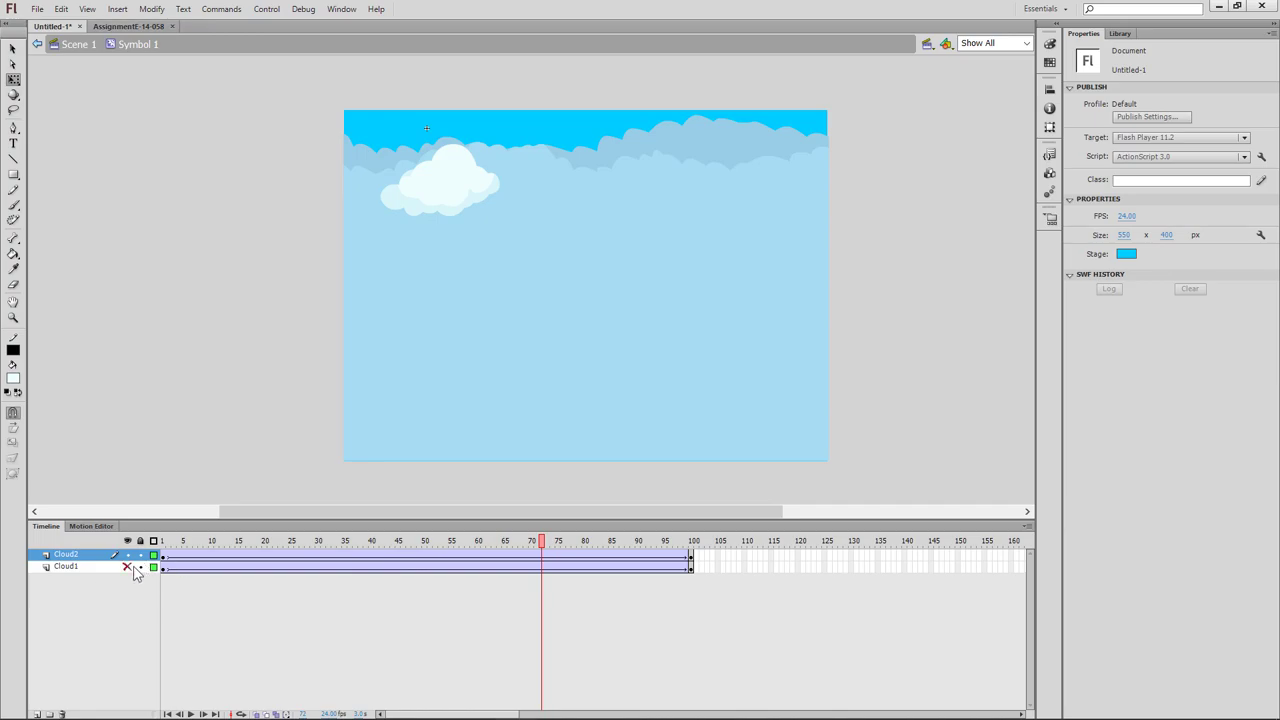
mouse_move(540, 541)
left_mouse_down()
mouse_move(162, 541)
mouse_move(483, 567)
mouse_move(115, 597)
left_mouse_up()
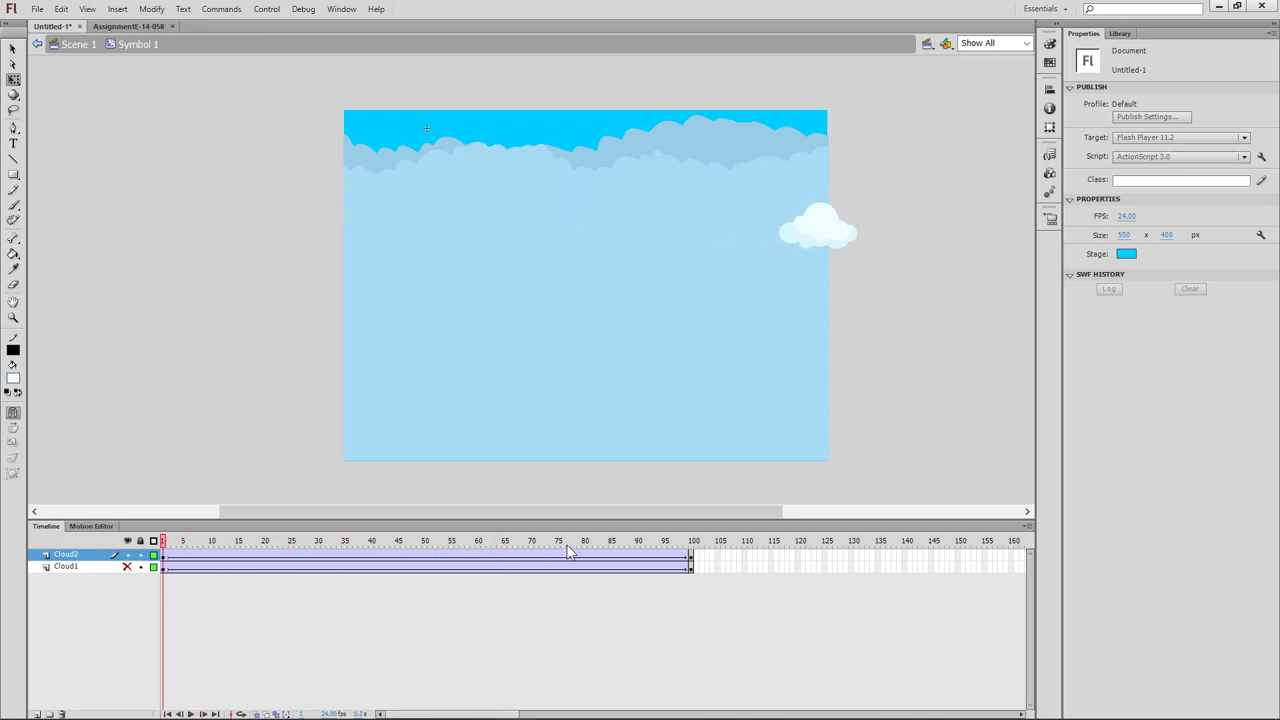
left_click(691, 558)
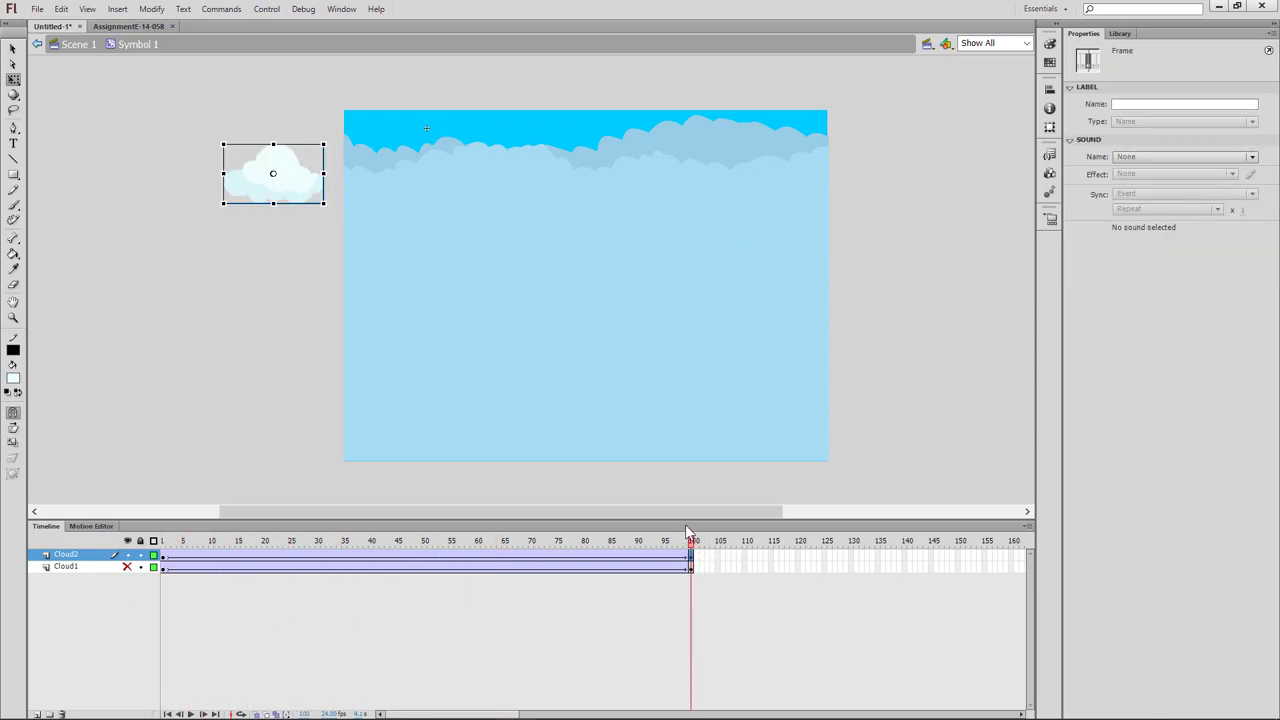
left_click(166, 558)
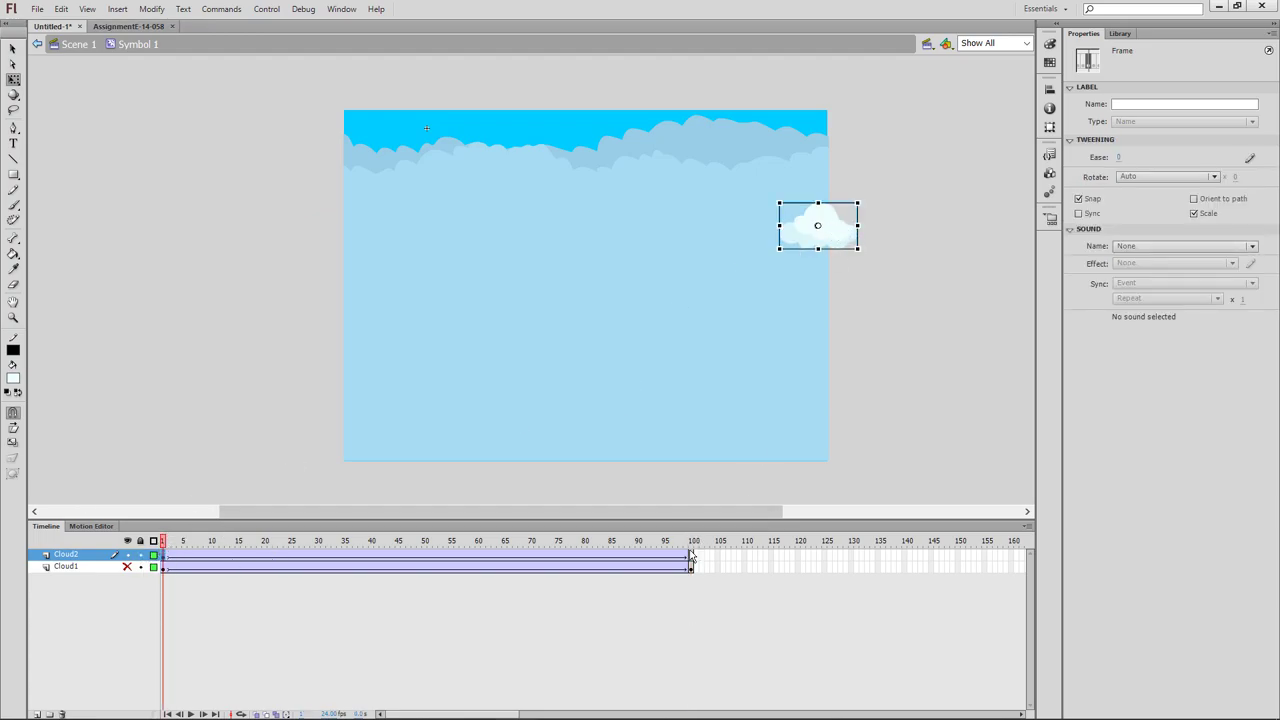
left_click(692, 560)
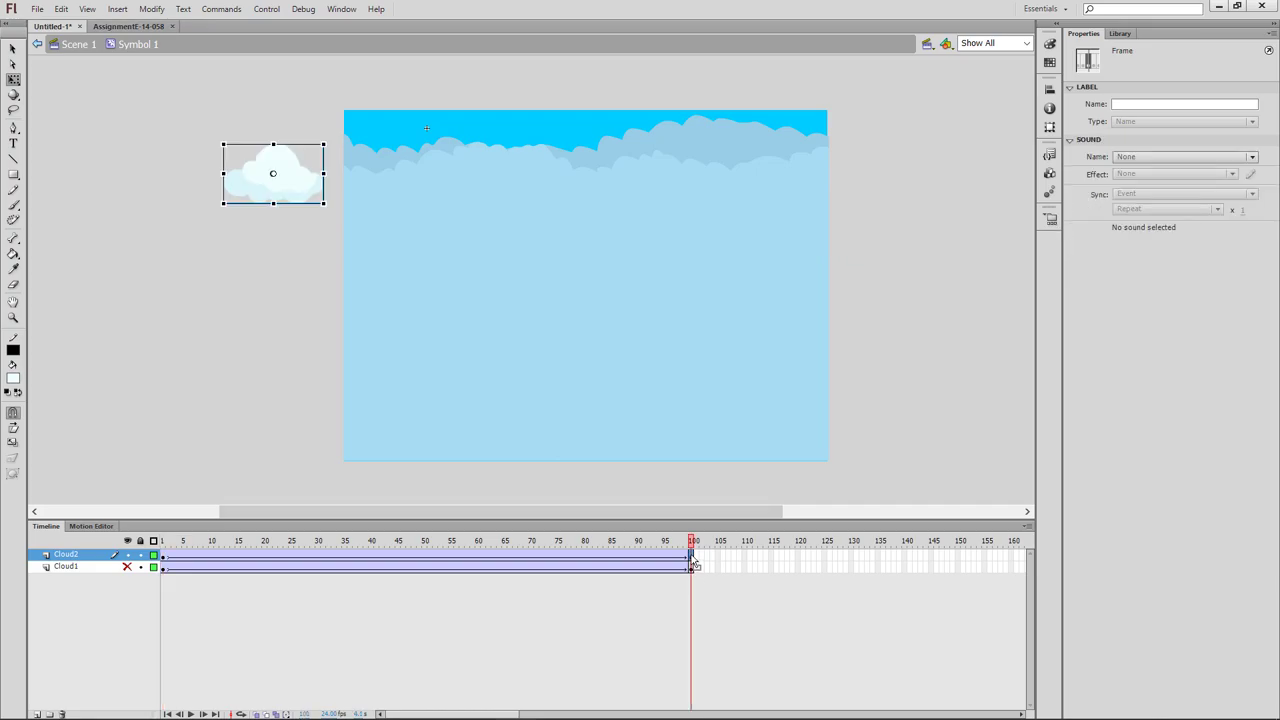
Step: Try adding an empty keyframe after the Cloud2 tween at frame 100
right_click(692, 567)
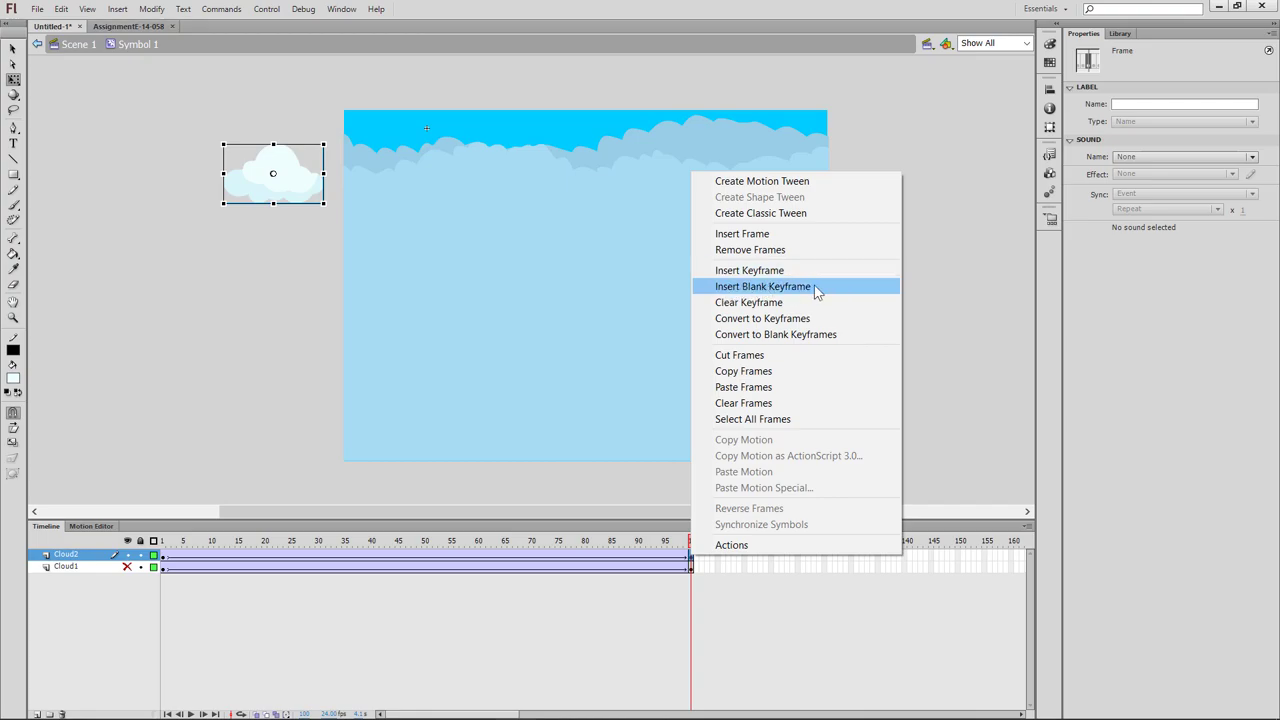
left_click(814, 286)
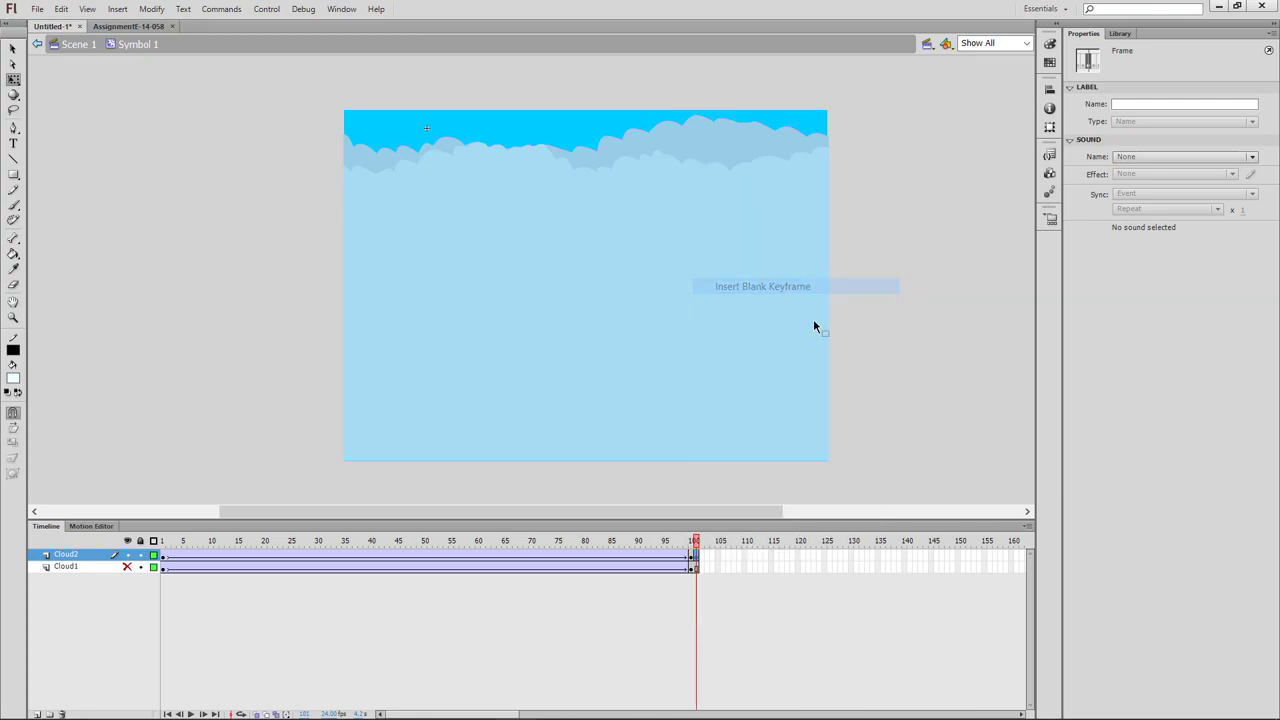
right_click(692, 562)
key("Escape")
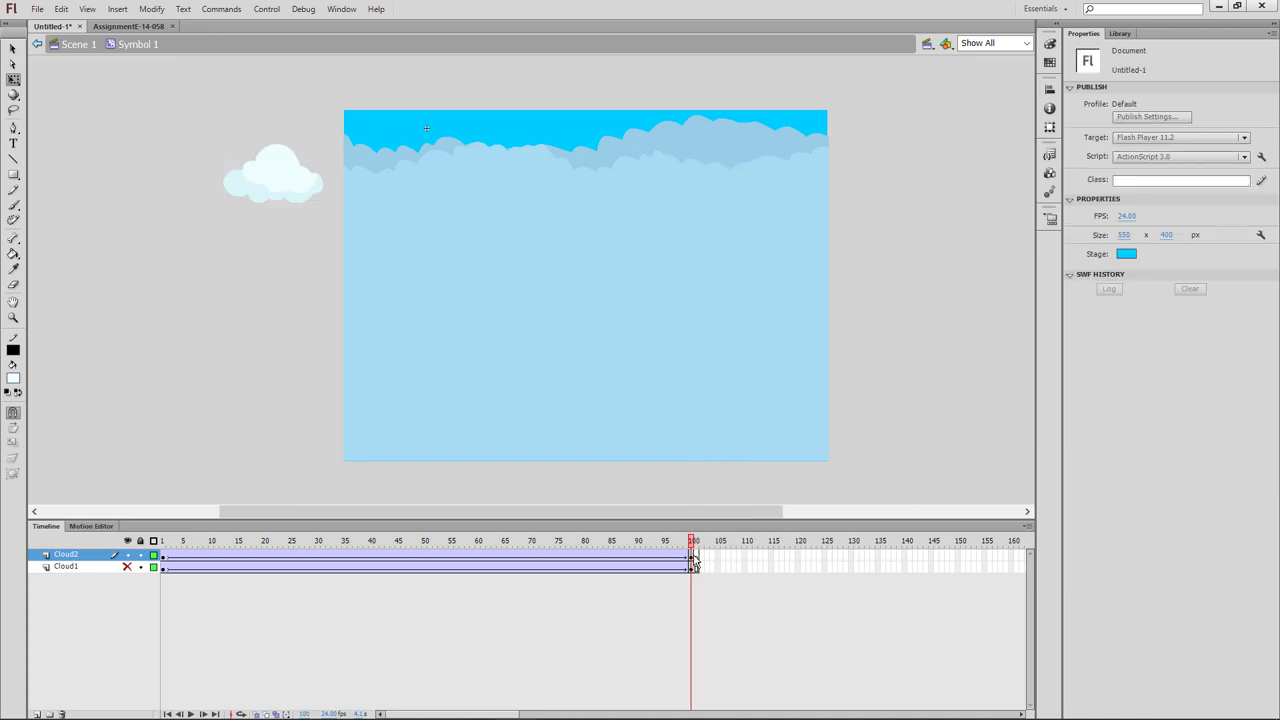
left_click(692, 562)
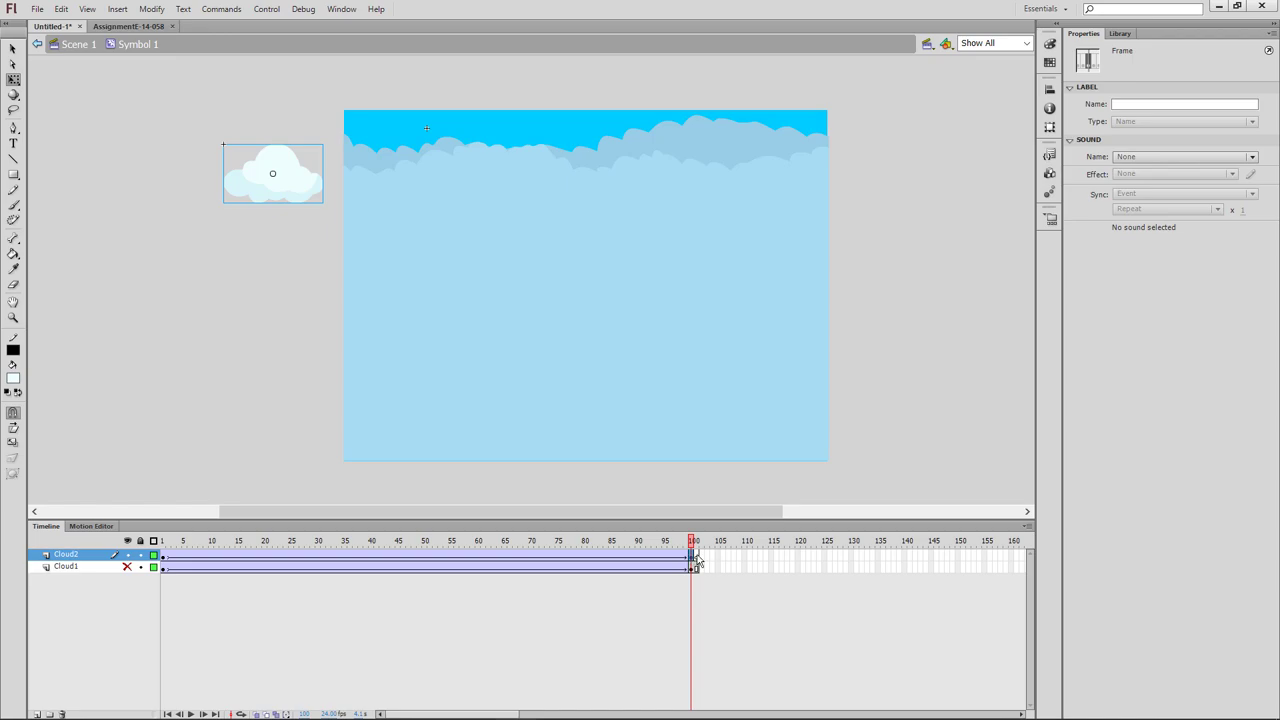
left_click(697, 562)
left_click(676, 541)
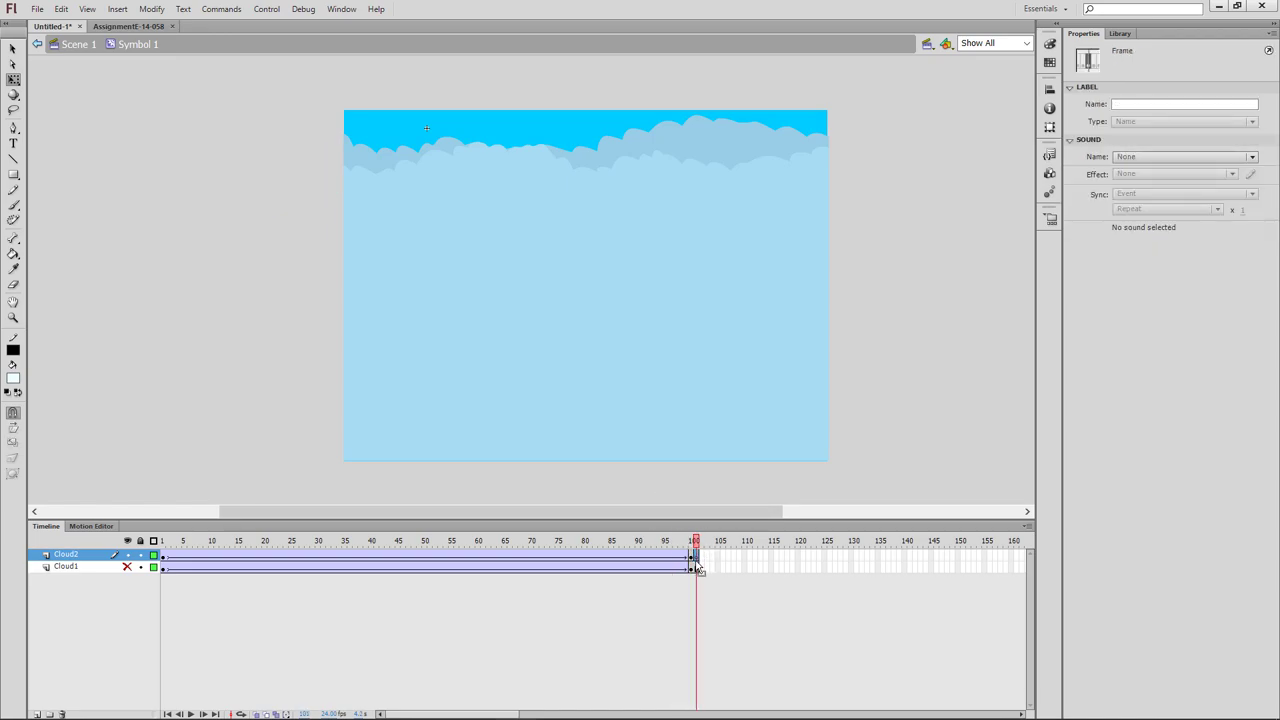
left_click(699, 568)
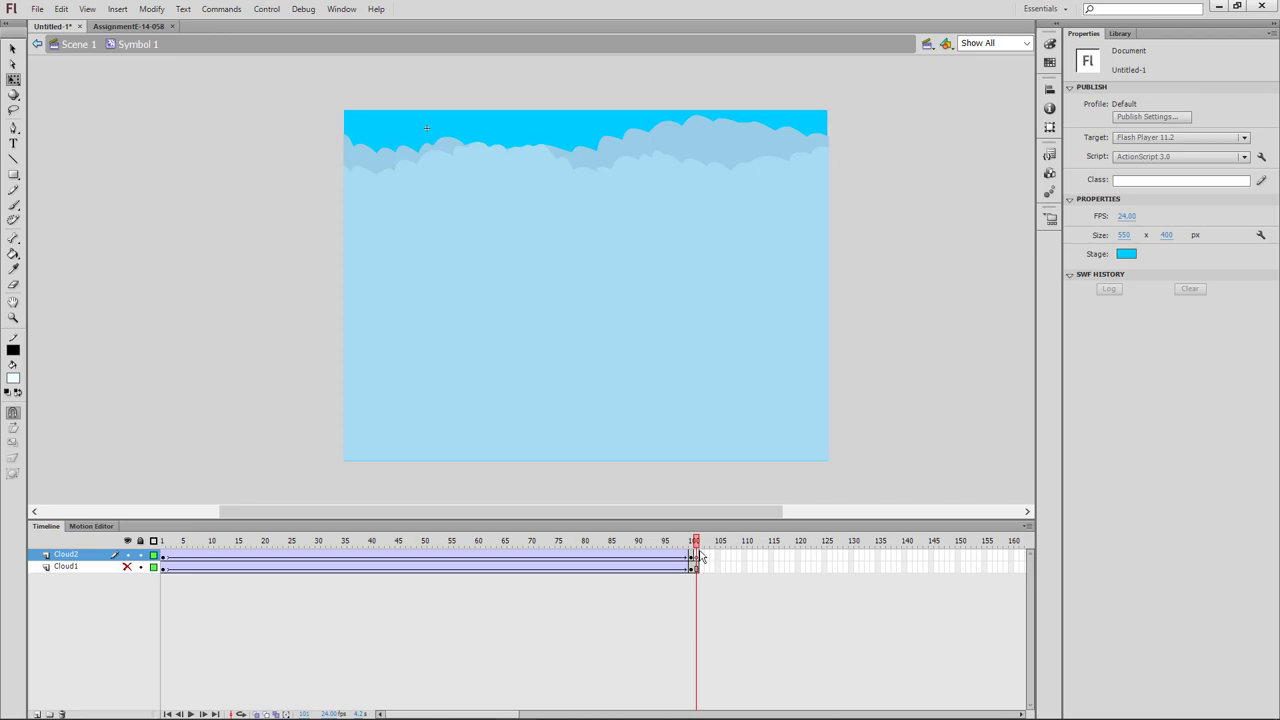
Step: Remove the extra frames added after the Cloud2 tween
left_click(693, 556)
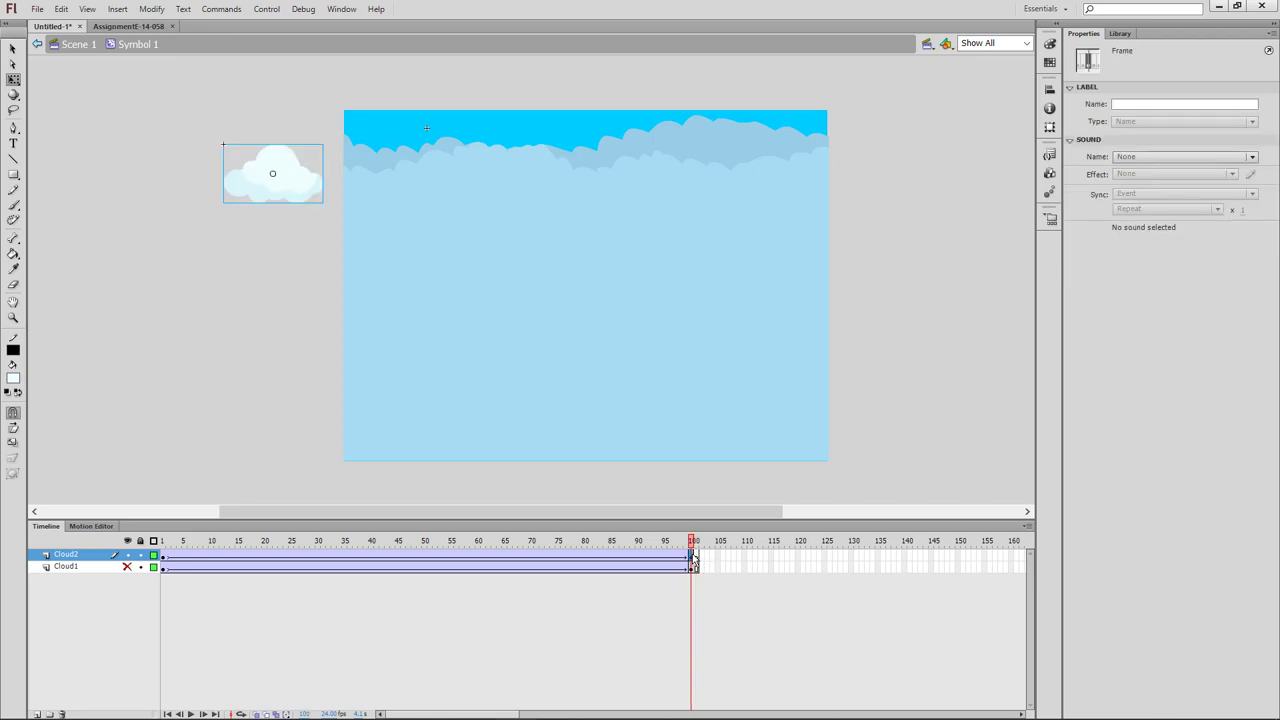
right_click(692, 557)
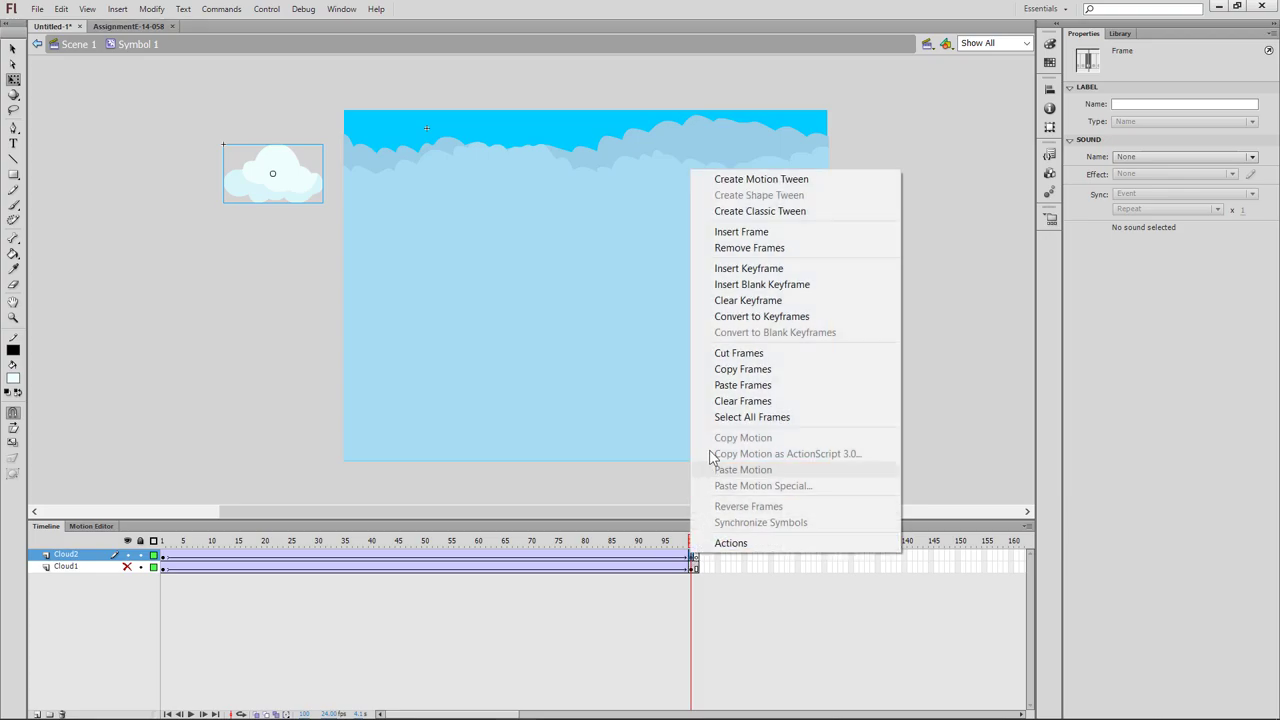
left_click(732, 401)
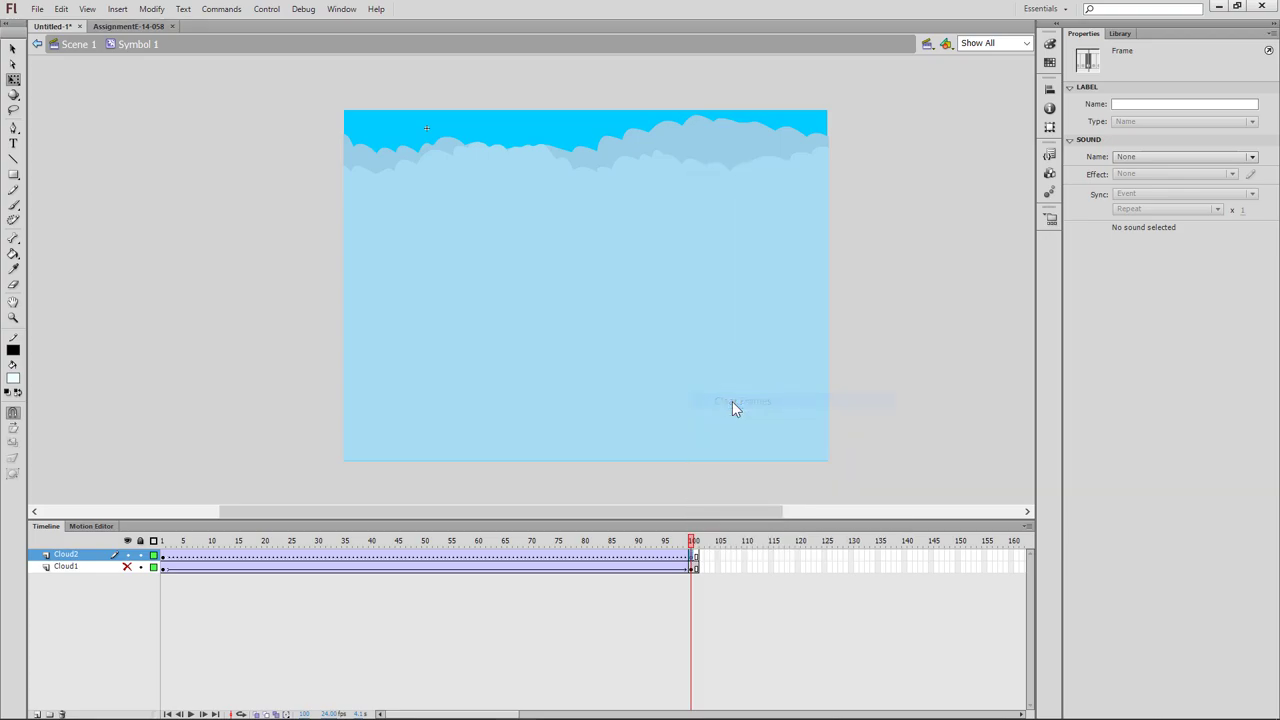
left_click(686, 602)
left_click(691, 560)
right_click(691, 560)
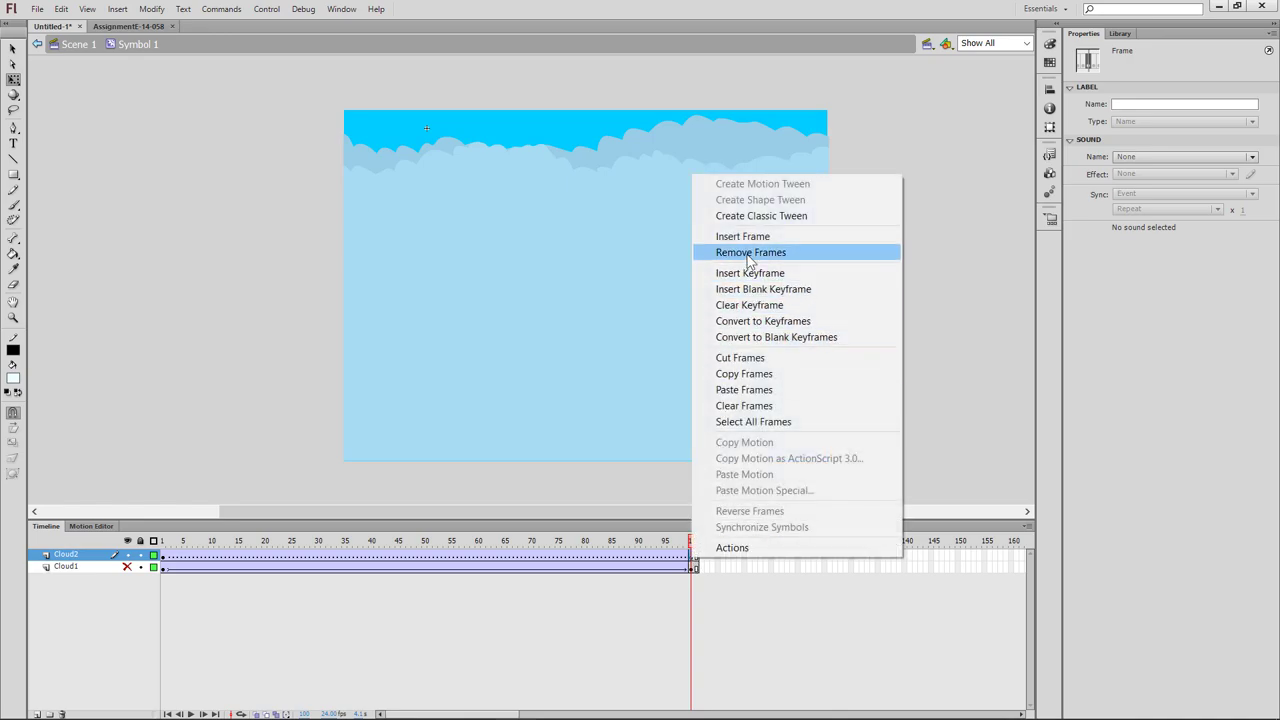
left_click(750, 252)
Step: Extend the Cloud2 layer by one frame past the tween
left_click(680, 558)
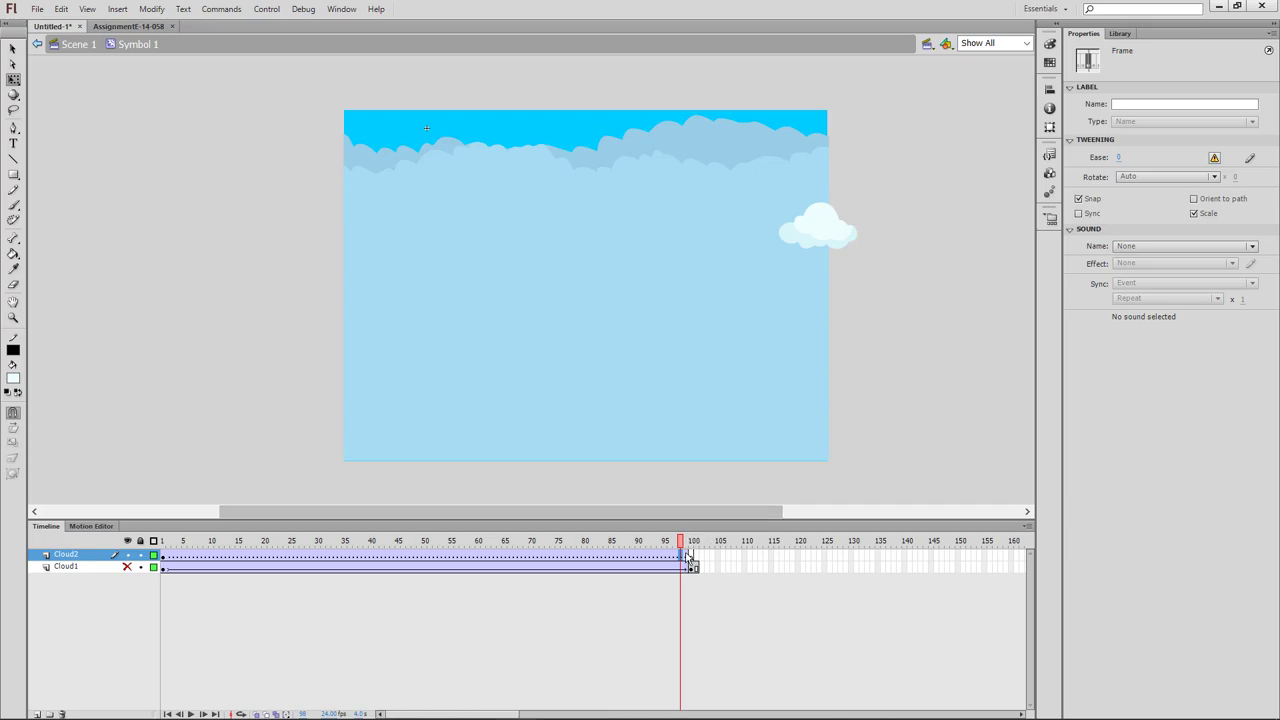
right_click(684, 557)
left_click(725, 233)
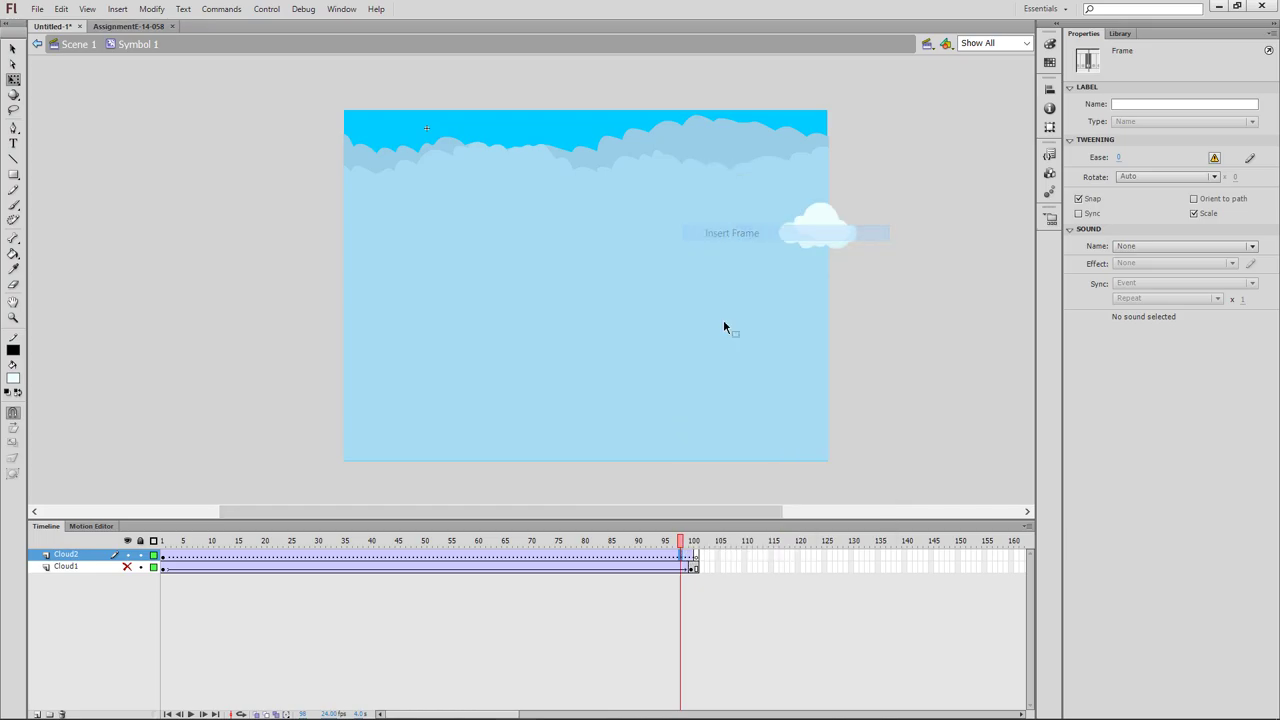
left_click(717, 586)
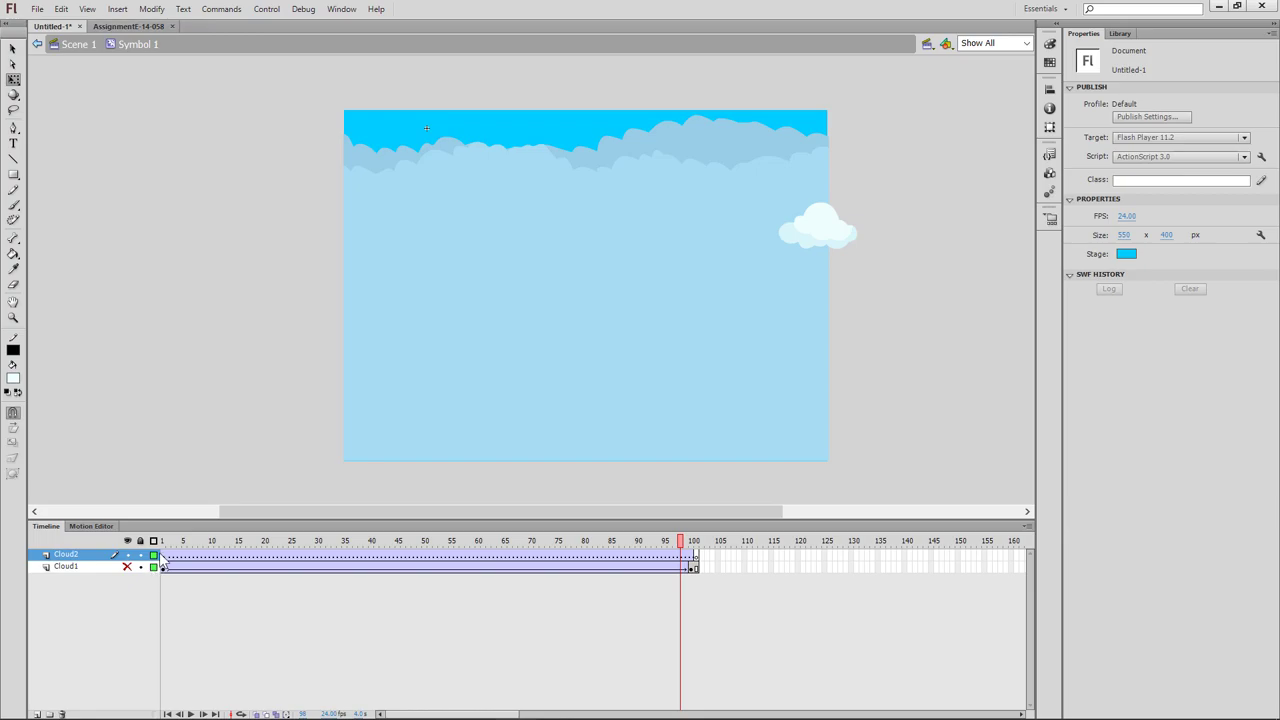
Step: Copy the frame-1 cloud and paste it in place at frame 101 on Cloud2
left_click(163, 555)
right_click(842, 238)
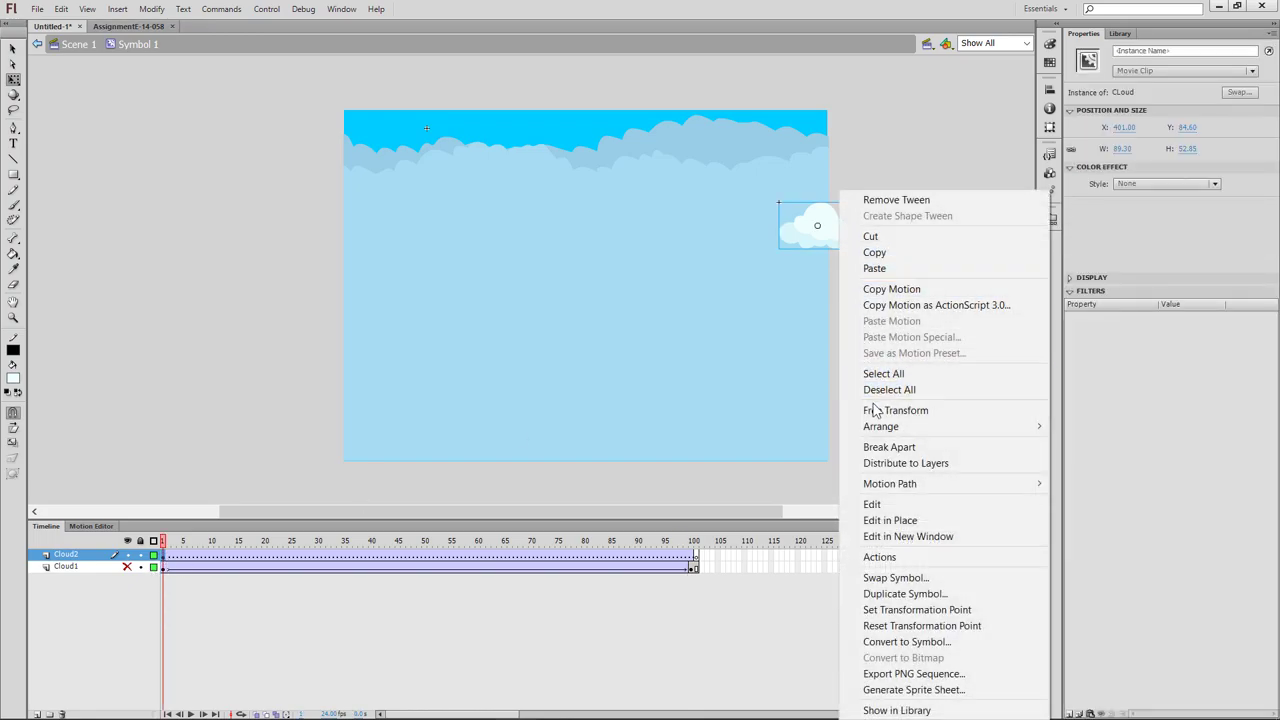
left_click(875, 254)
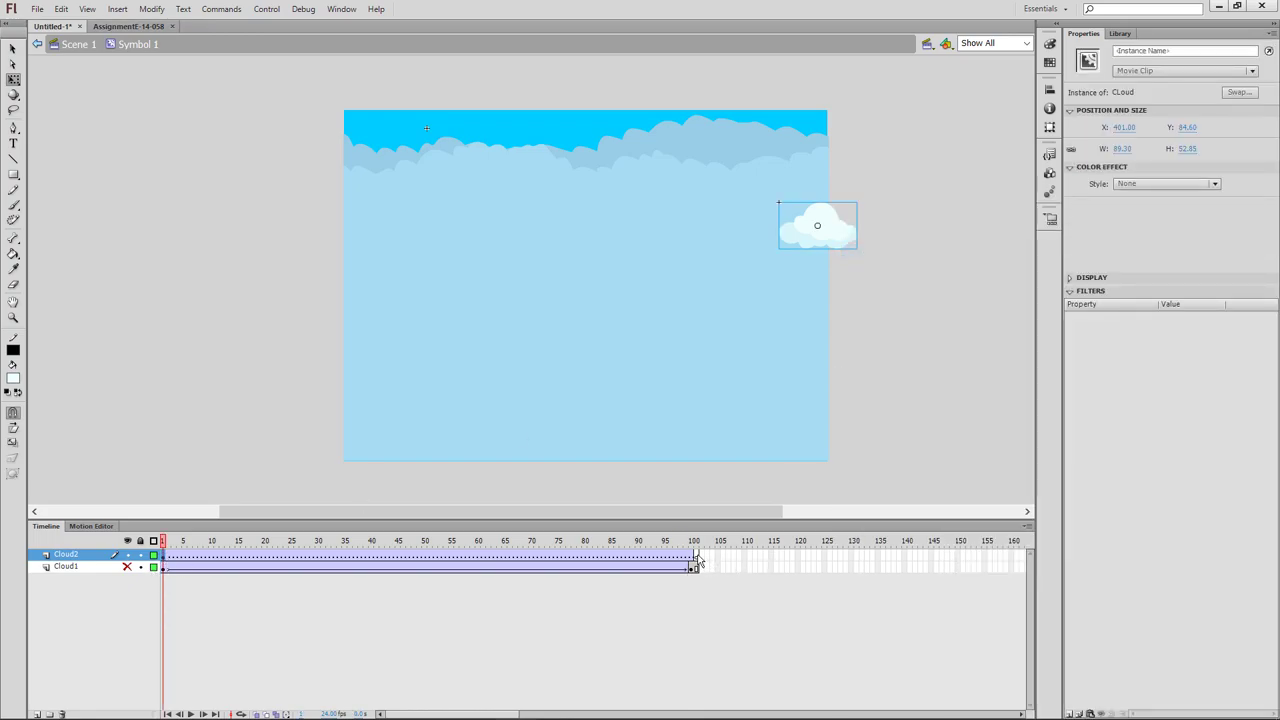
left_click(697, 556)
right_click(584, 276)
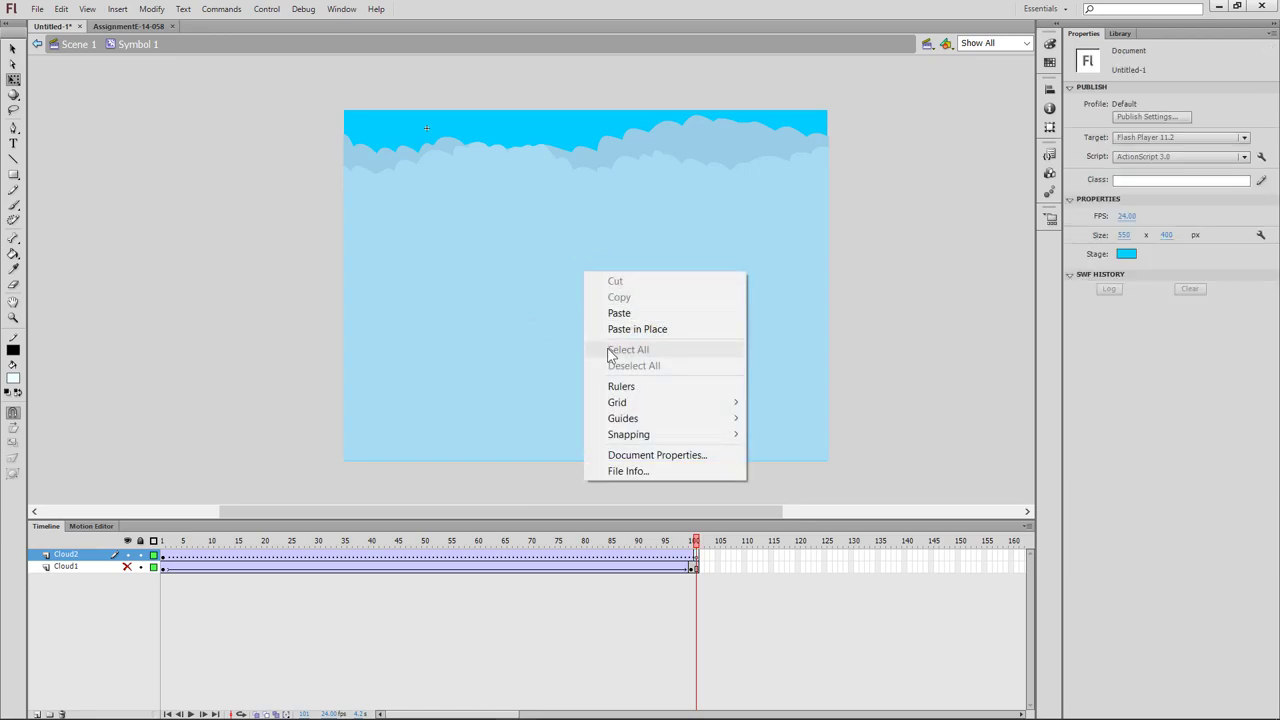
left_click(622, 333)
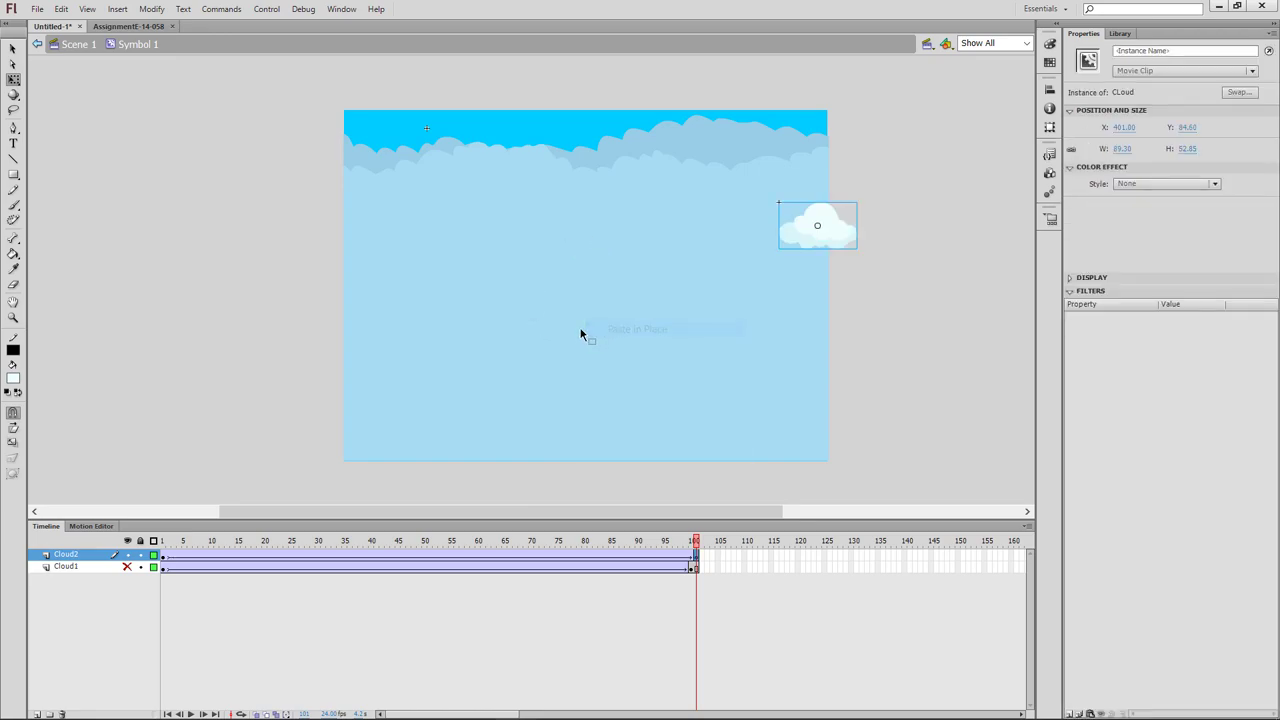
Step: Move the frame-101 cloud off the stage's left side, to X −219.65, Y 84.60
left_click_drag(684, 548, 692, 552)
left_click(695, 555)
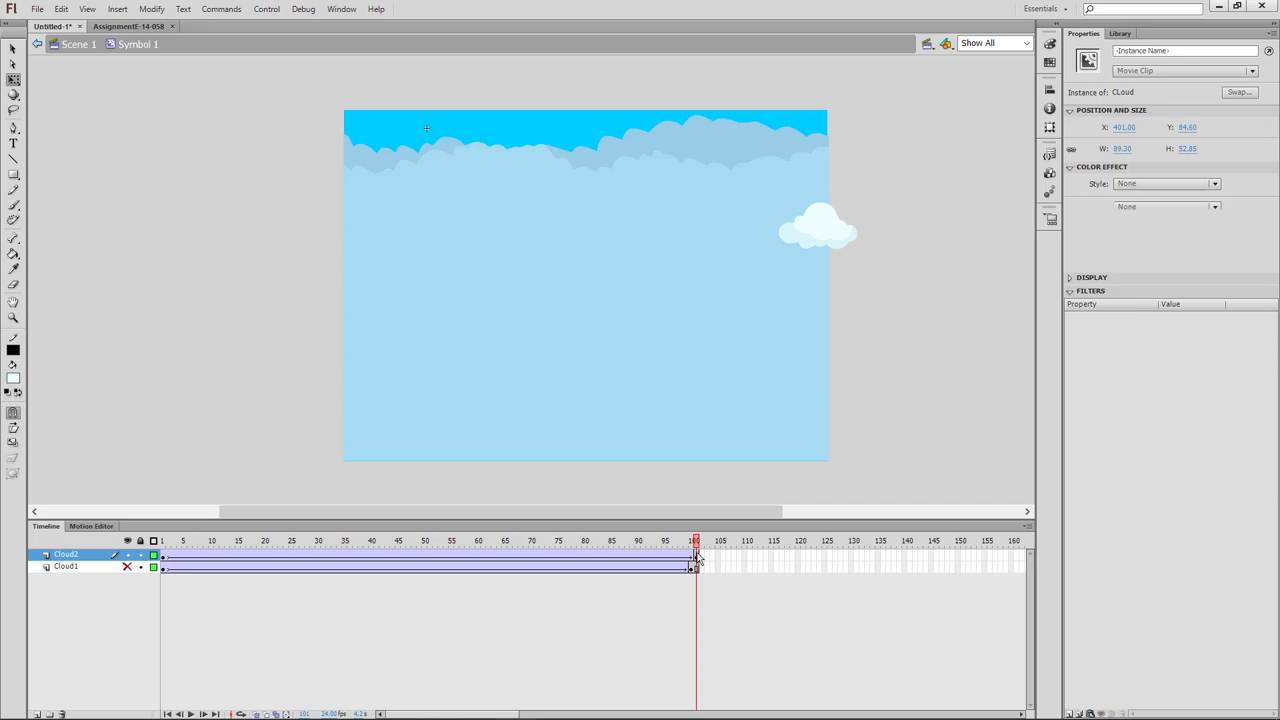
left_click_drag(830, 245, 285, 250)
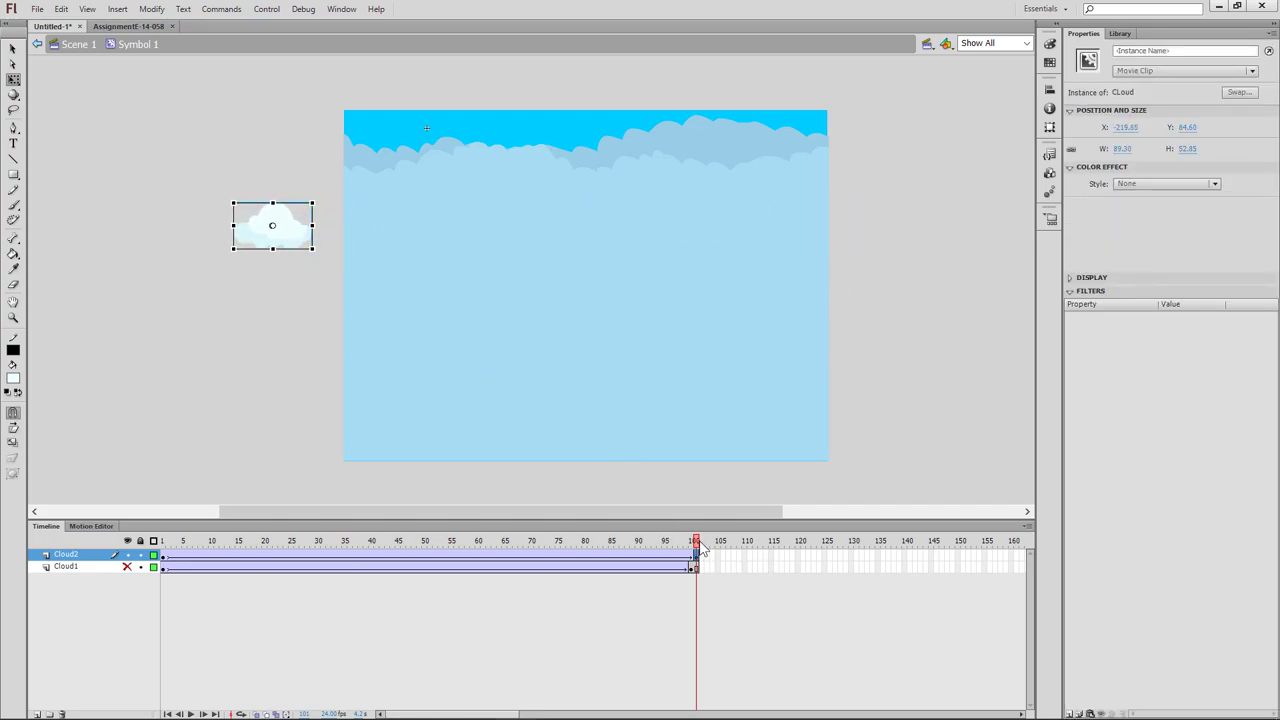
Step: Preview the Cloud2 tween and unhide the Cloud1 layer
mouse_move(700, 545)
left_mouse_down()
mouse_move(170, 545)
mouse_move(695, 545)
left_mouse_up()
left_click(122, 575)
left_click(126, 567)
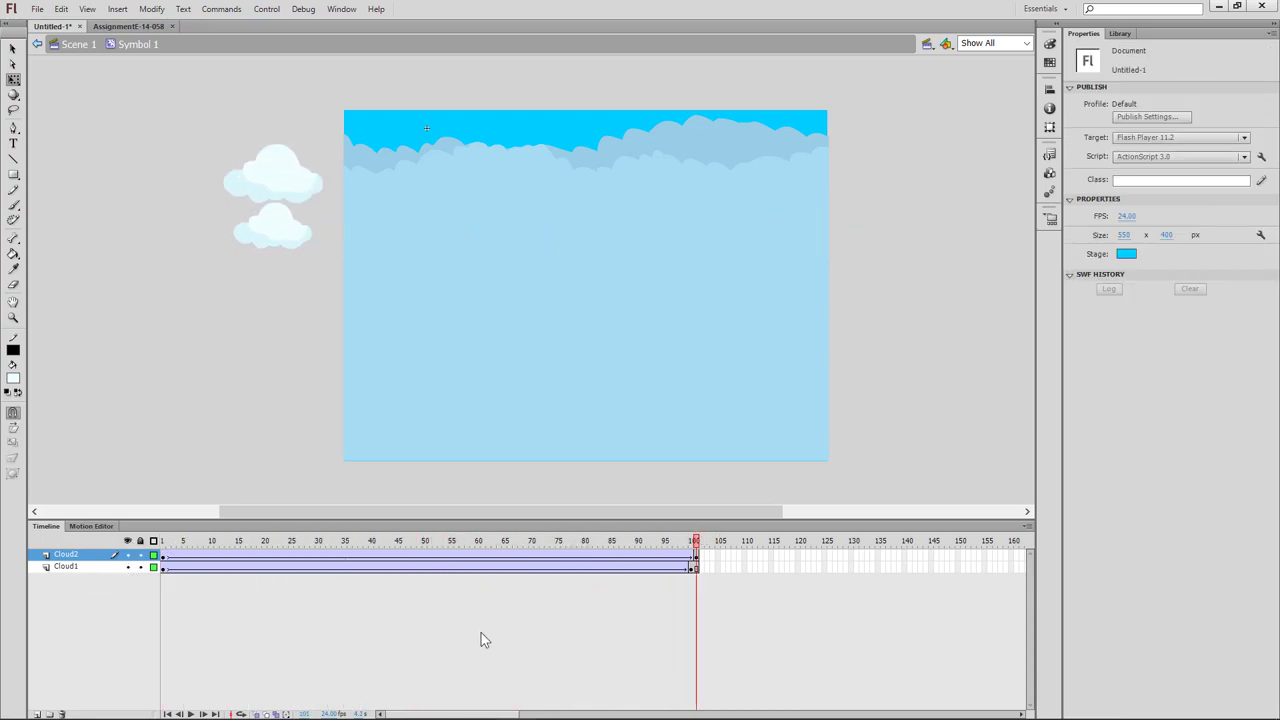
Step: Play and scrub the animation to watch both clouds drift across the sky
left_click_drag(696, 545, 548, 570)
key("Return")
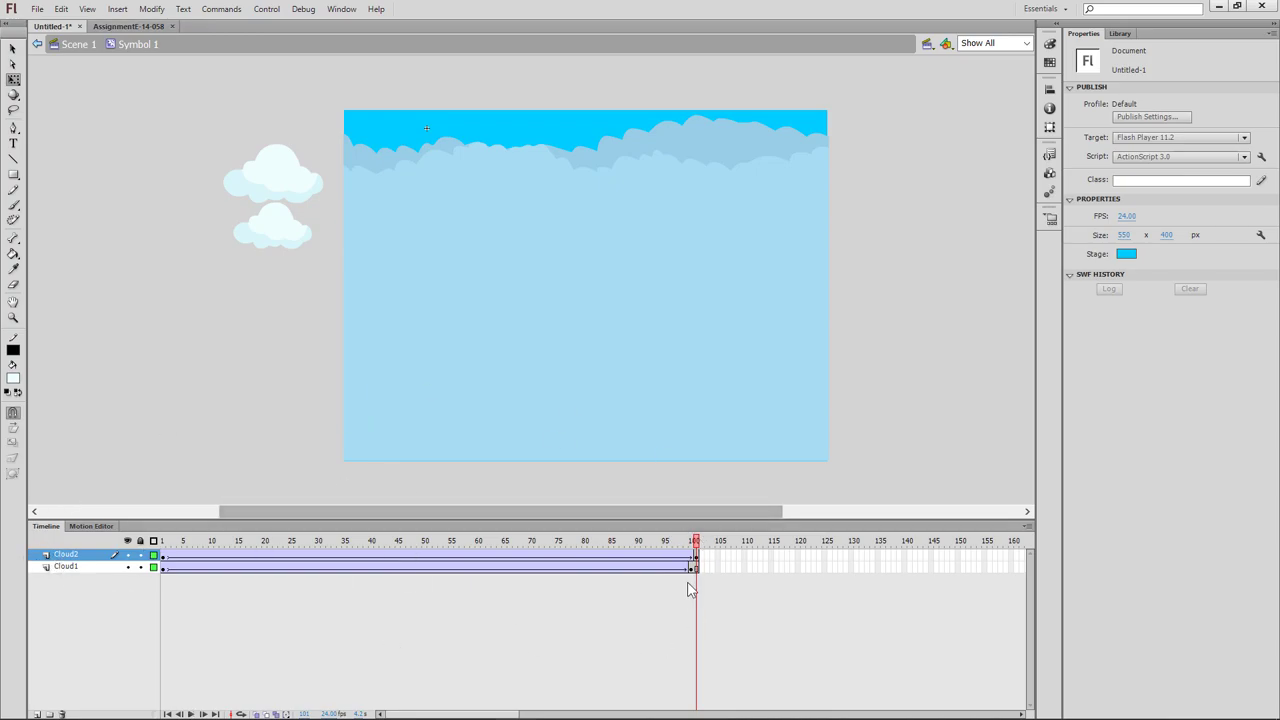
key("shift+comma")
left_click_drag(189, 593, 607, 600)
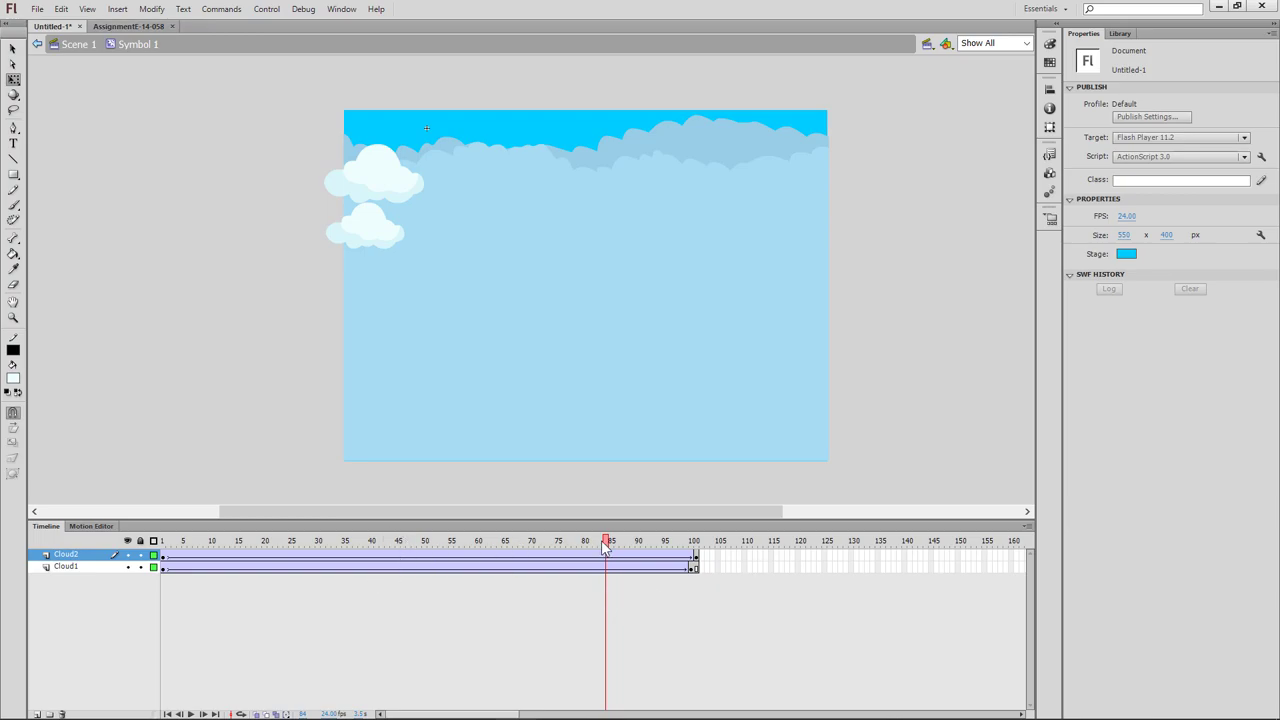
left_click_drag(443, 555, 134, 586)
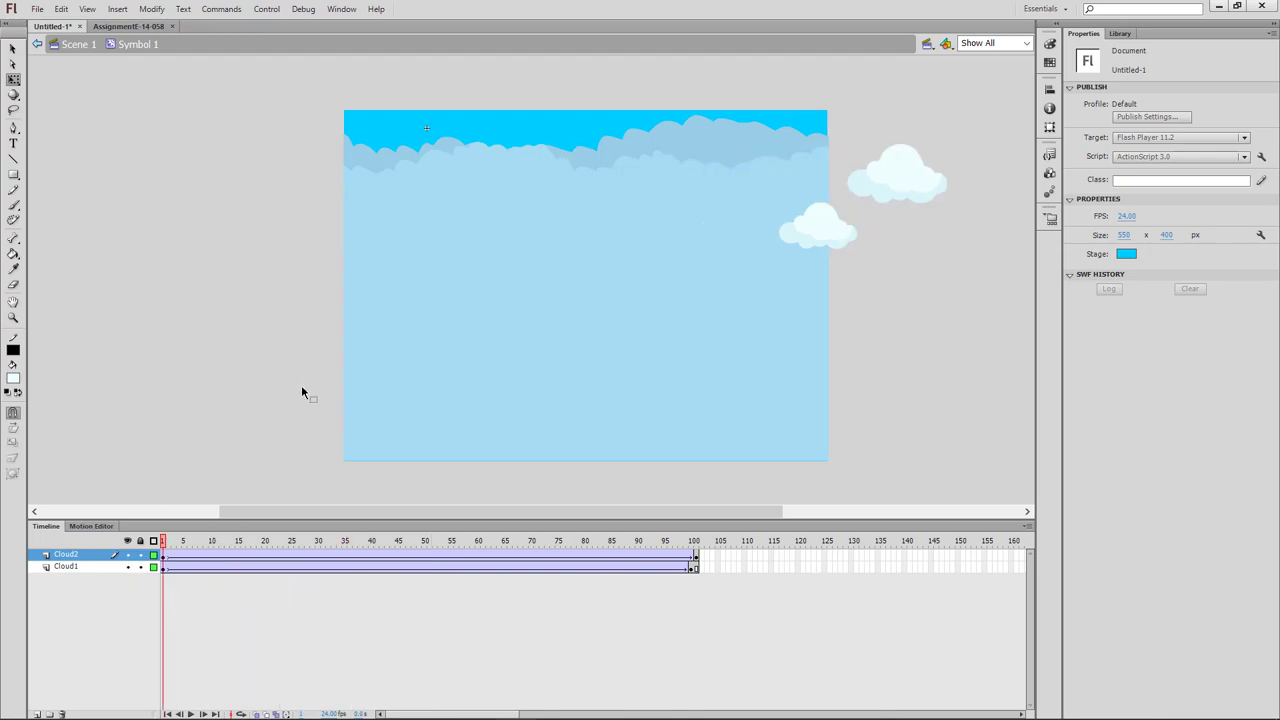
Step: Leave the cloud movie clip for Scene 1 and select frame 100 on the Cloud layer
left_click(78, 45)
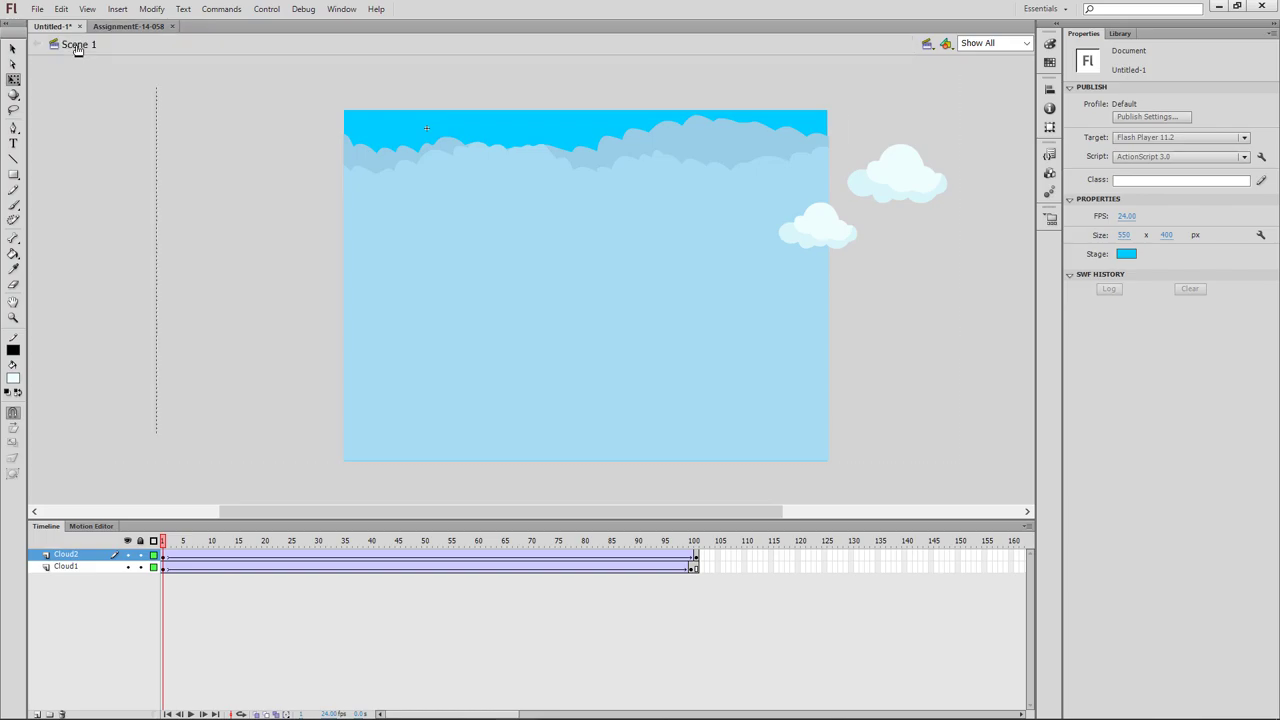
left_click(108, 188)
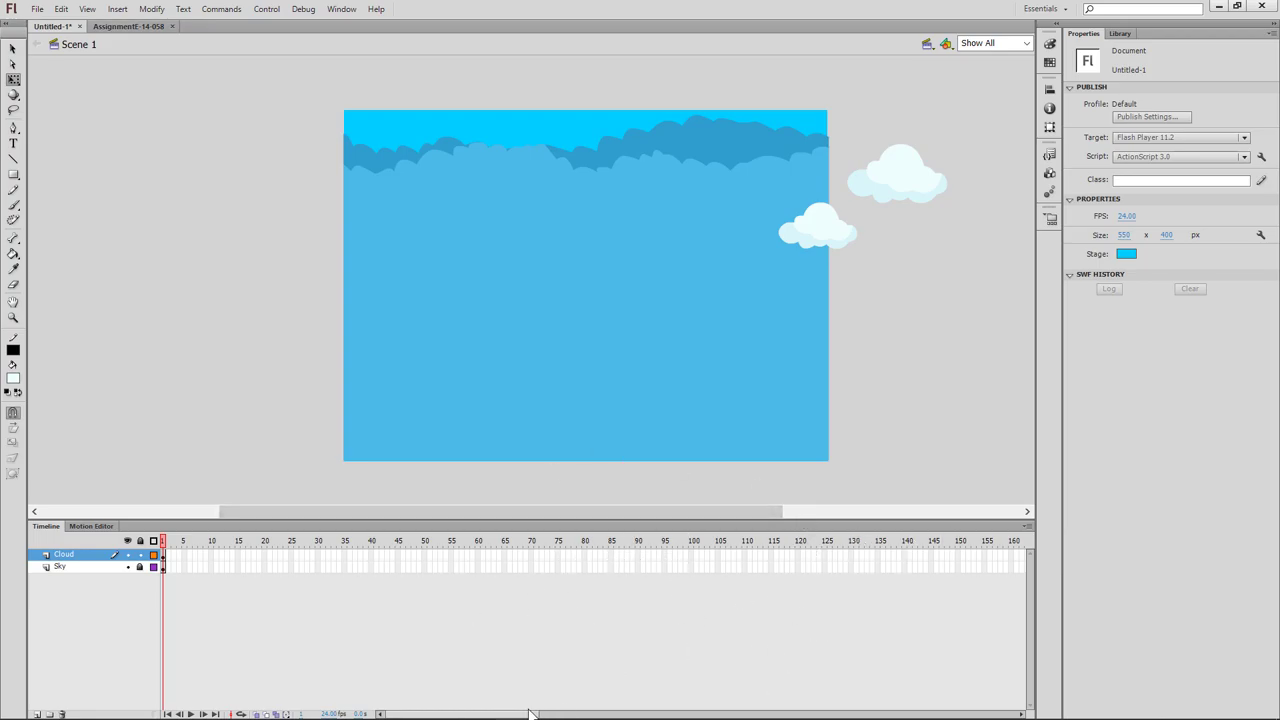
left_click(792, 240)
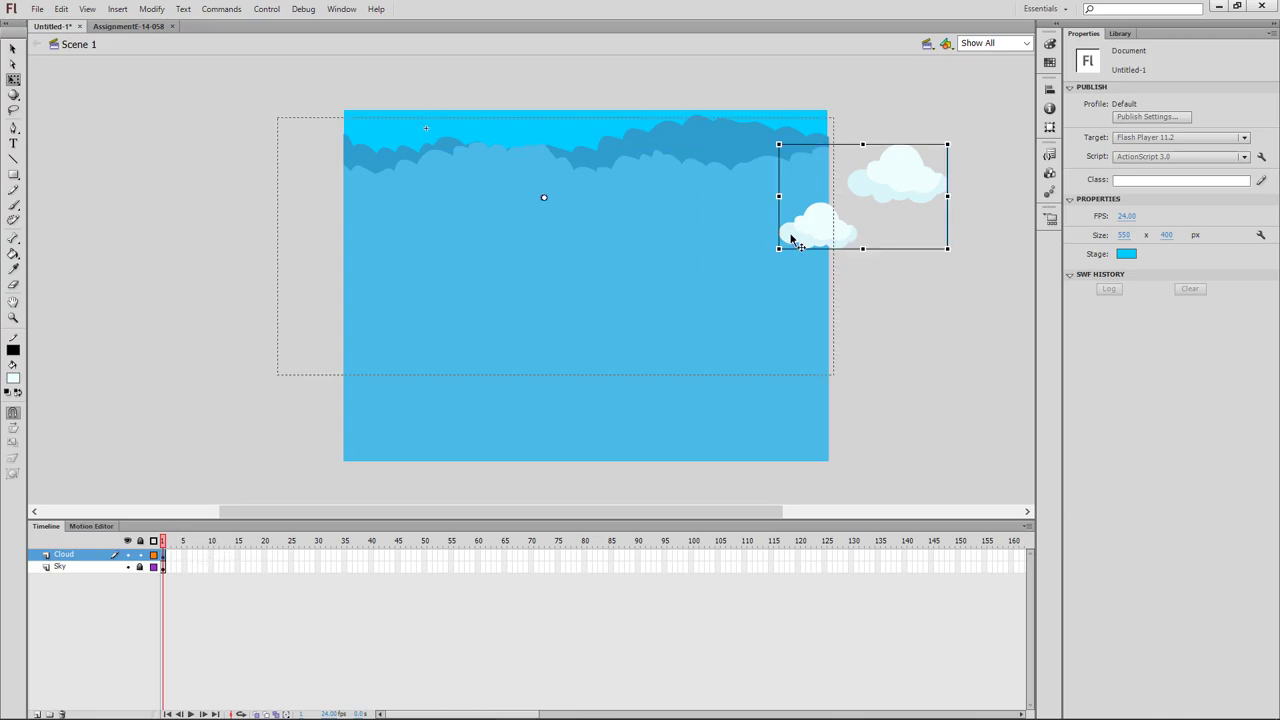
double_click(792, 240)
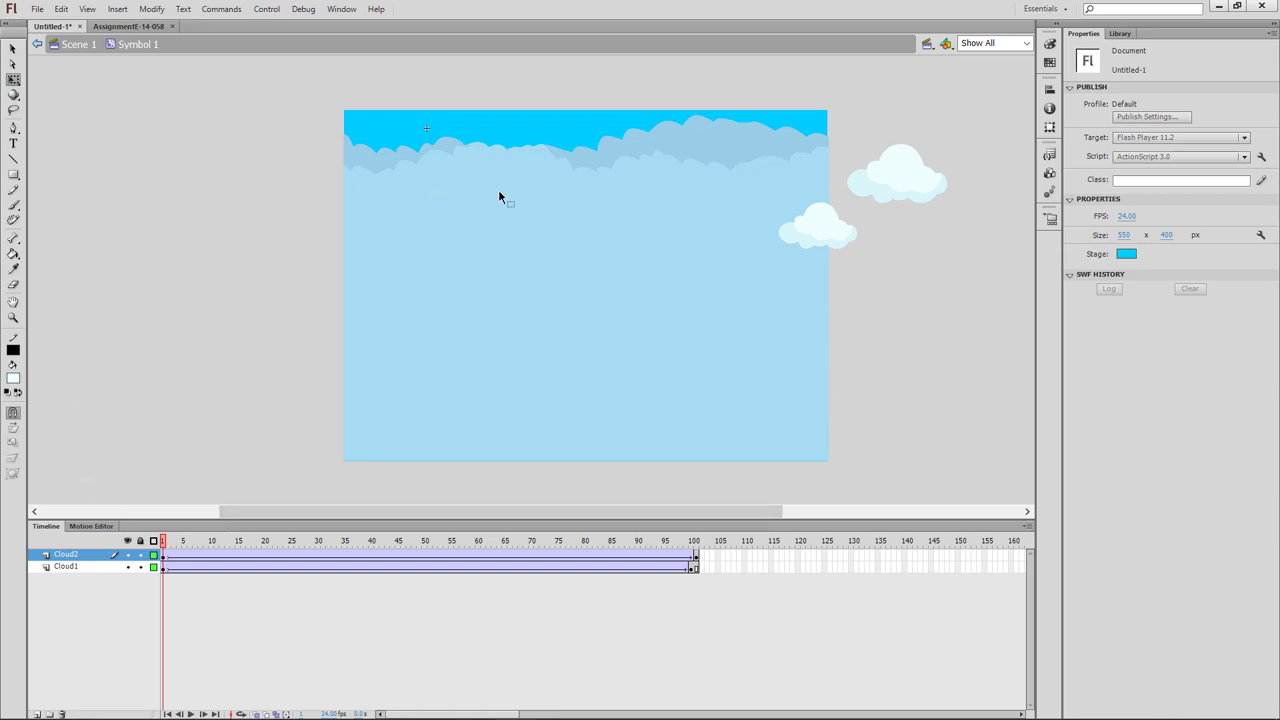
left_click(78, 44)
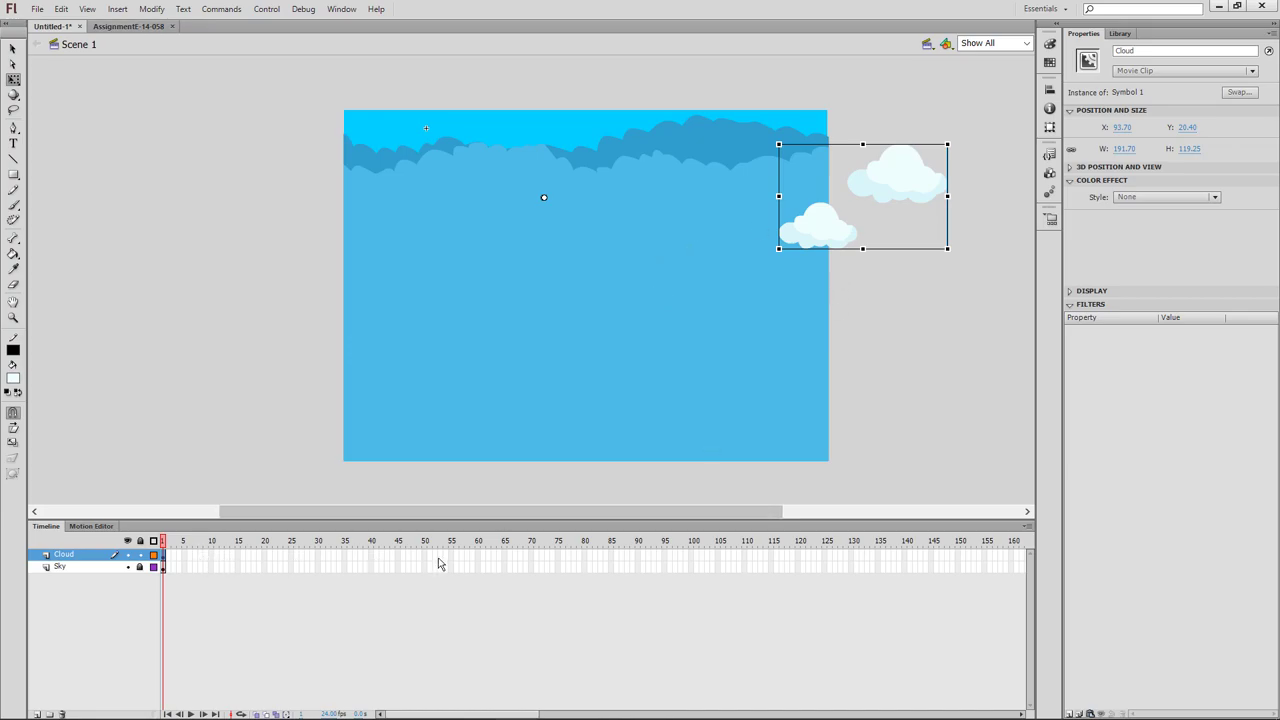
left_click(692, 558)
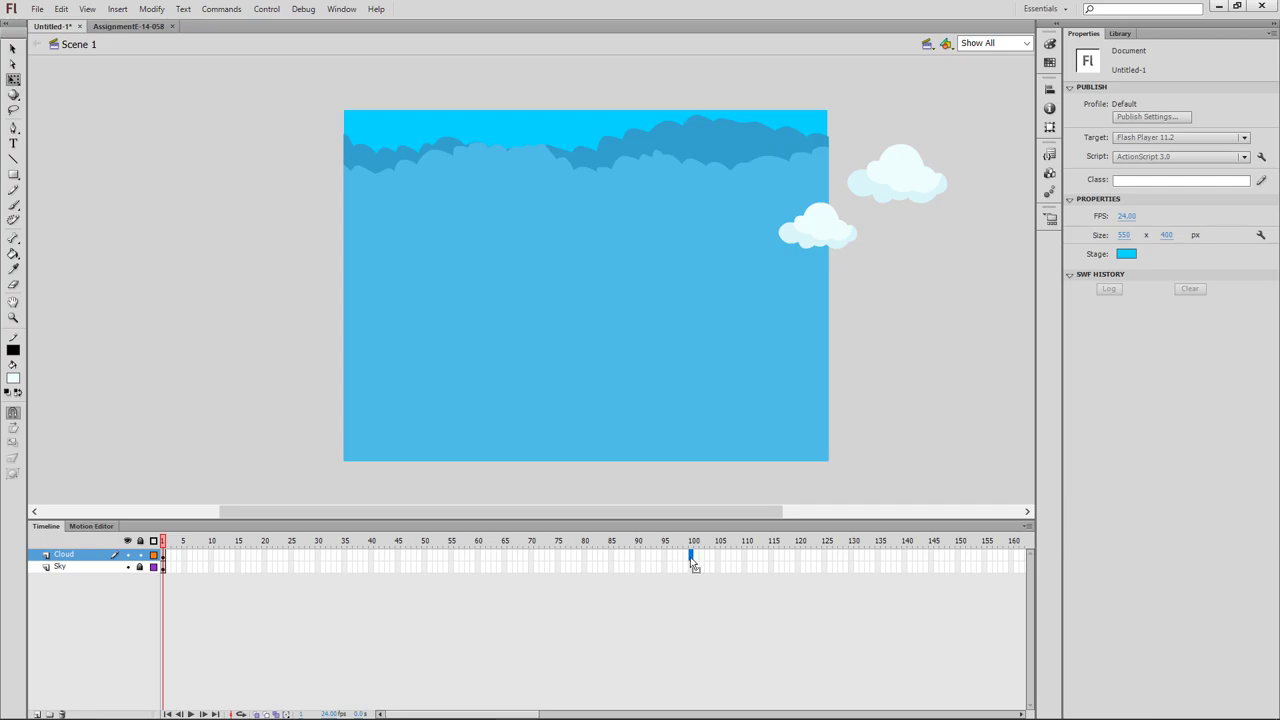
Step: Insert a frame so the Cloud layer runs to frame 100
right_click(688, 558)
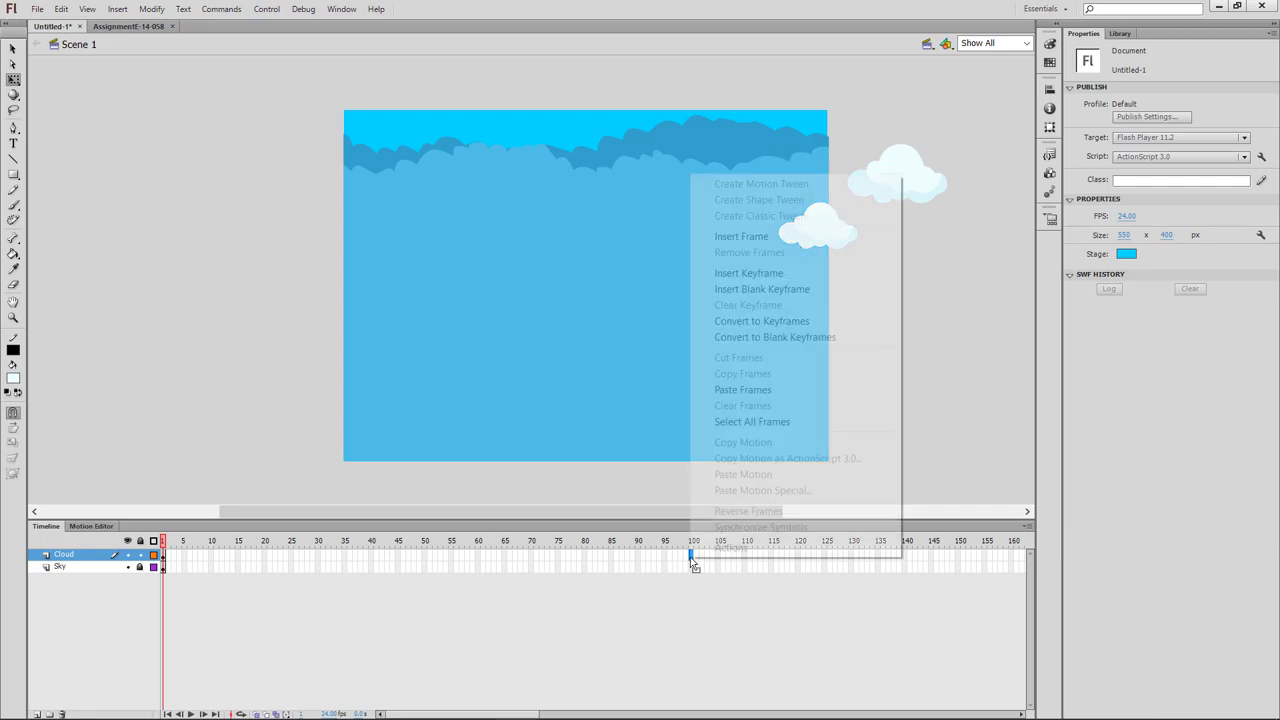
left_click(727, 238)
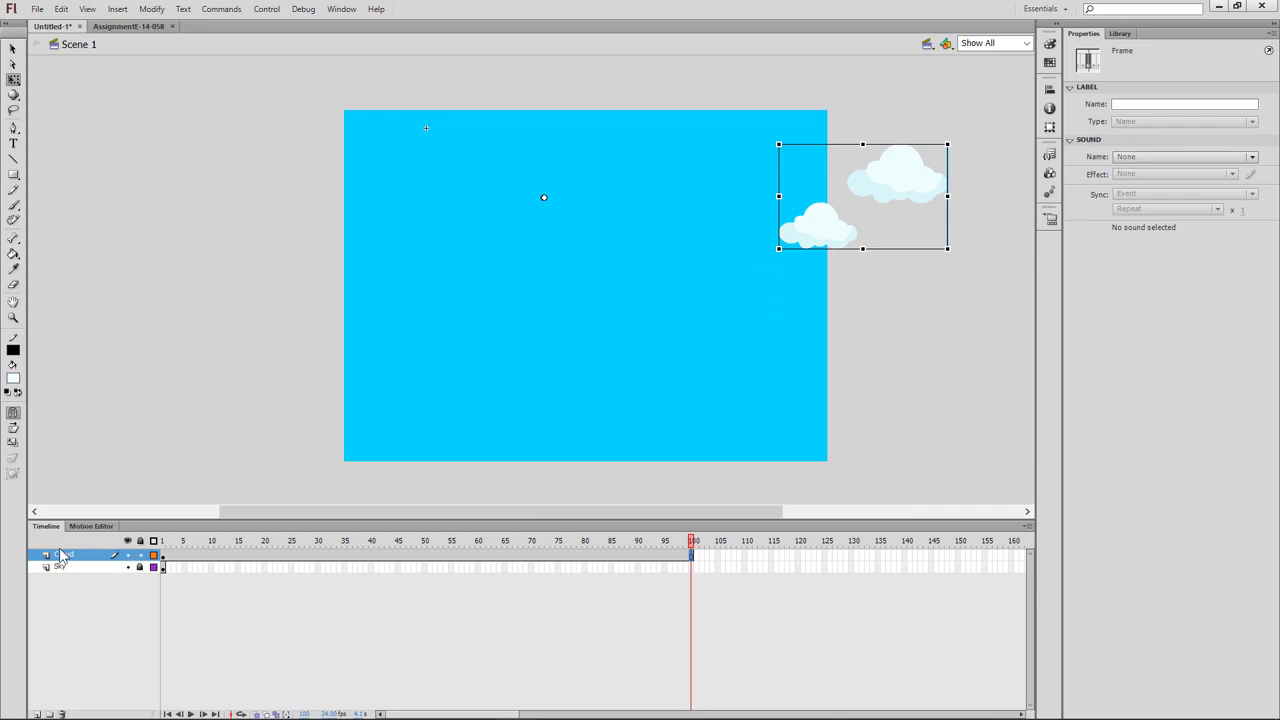
left_click_drag(690, 548, 57, 631)
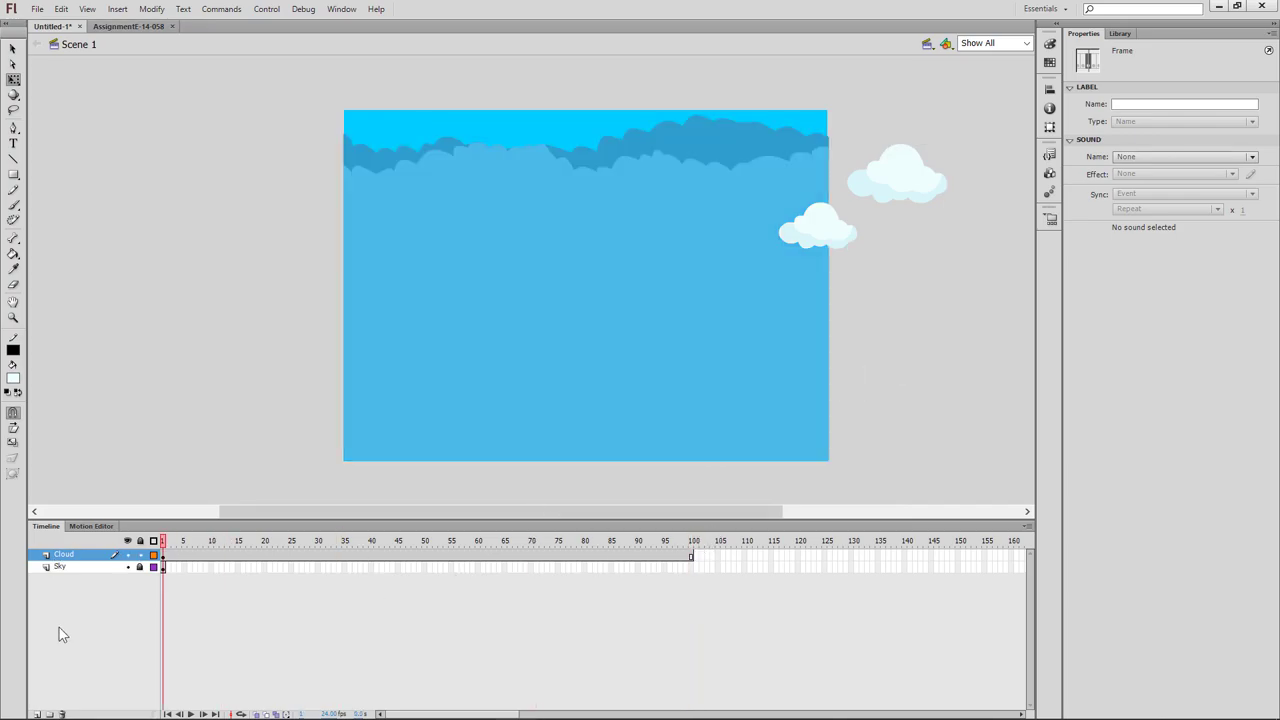
Step: Extend the Sky layer to frame 100 and scrub back to frame 1
left_click(165, 568)
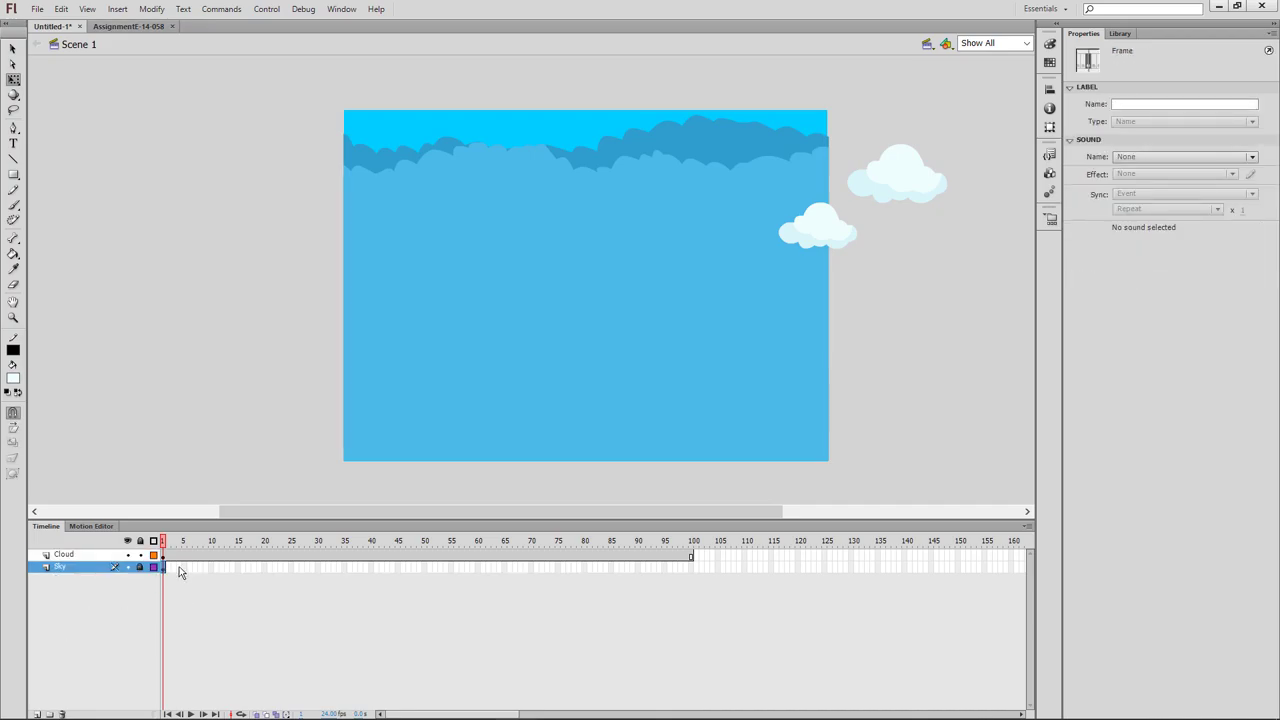
right_click(693, 569)
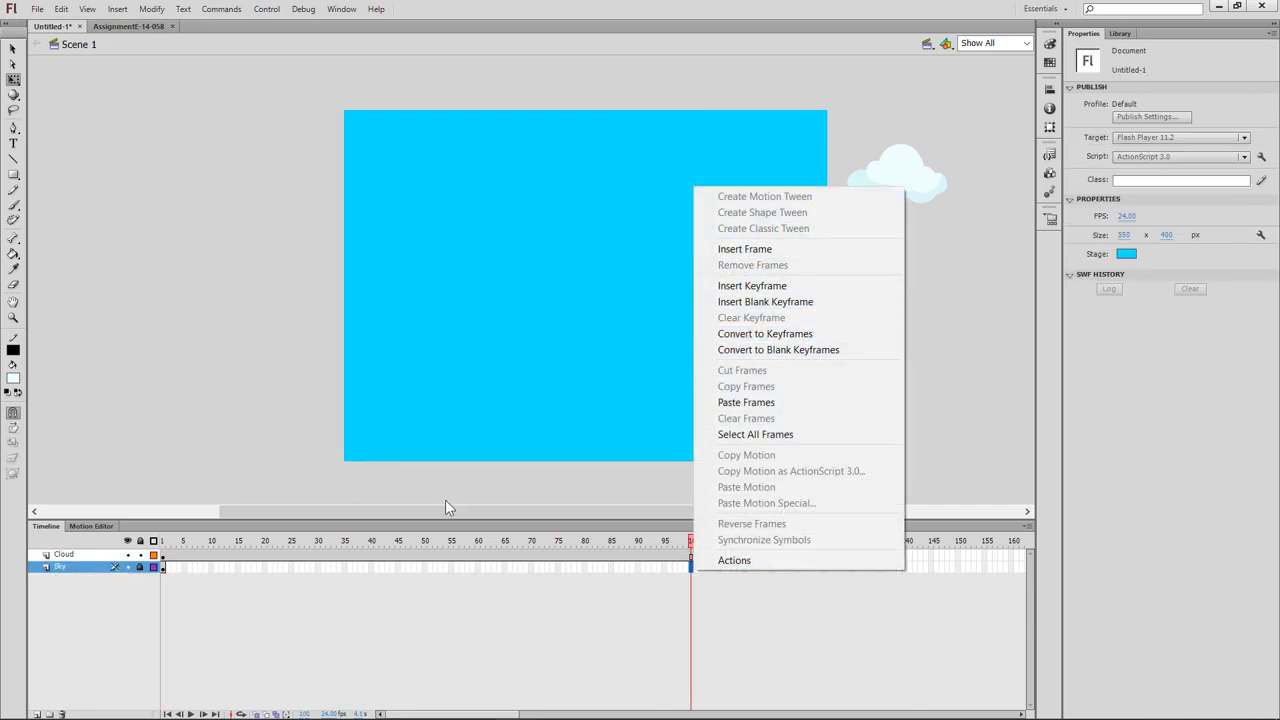
left_click(752, 249)
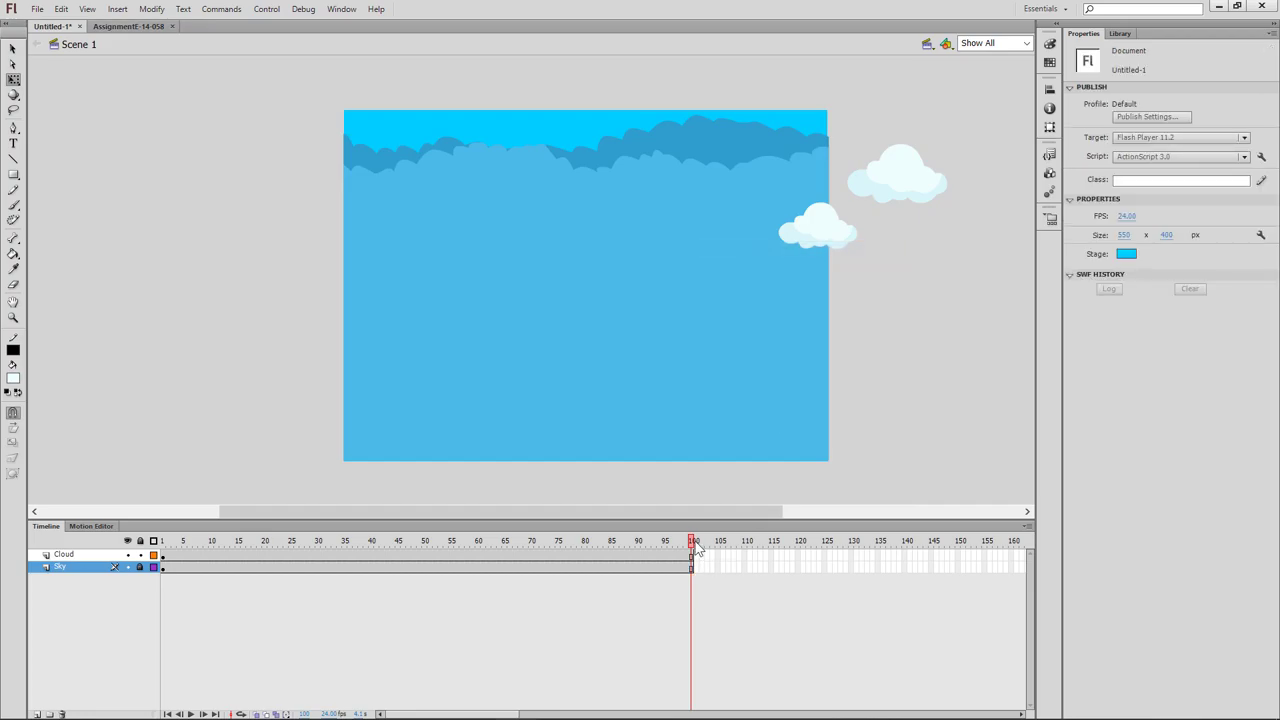
mouse_move(697, 548)
left_mouse_down()
mouse_move(3, 505)
mouse_move(680, 537)
mouse_move(35, 563)
left_mouse_up()
key("Return")
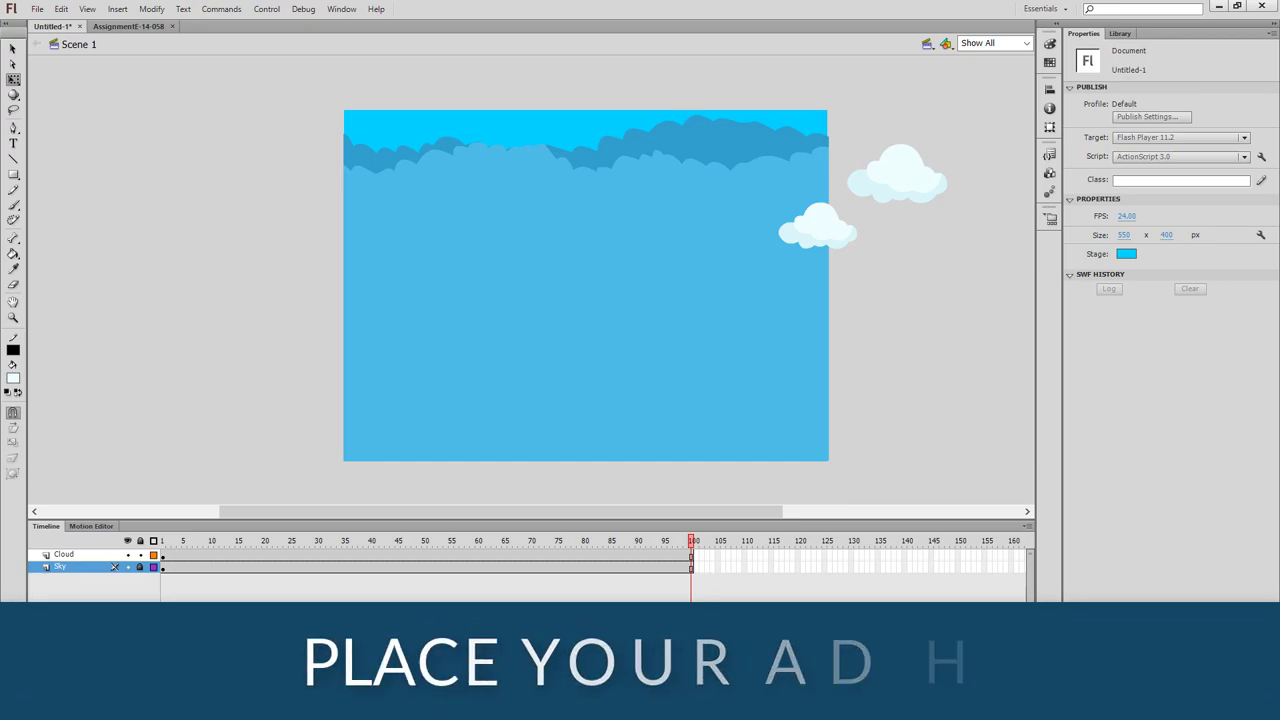
key("ctrl+Return")
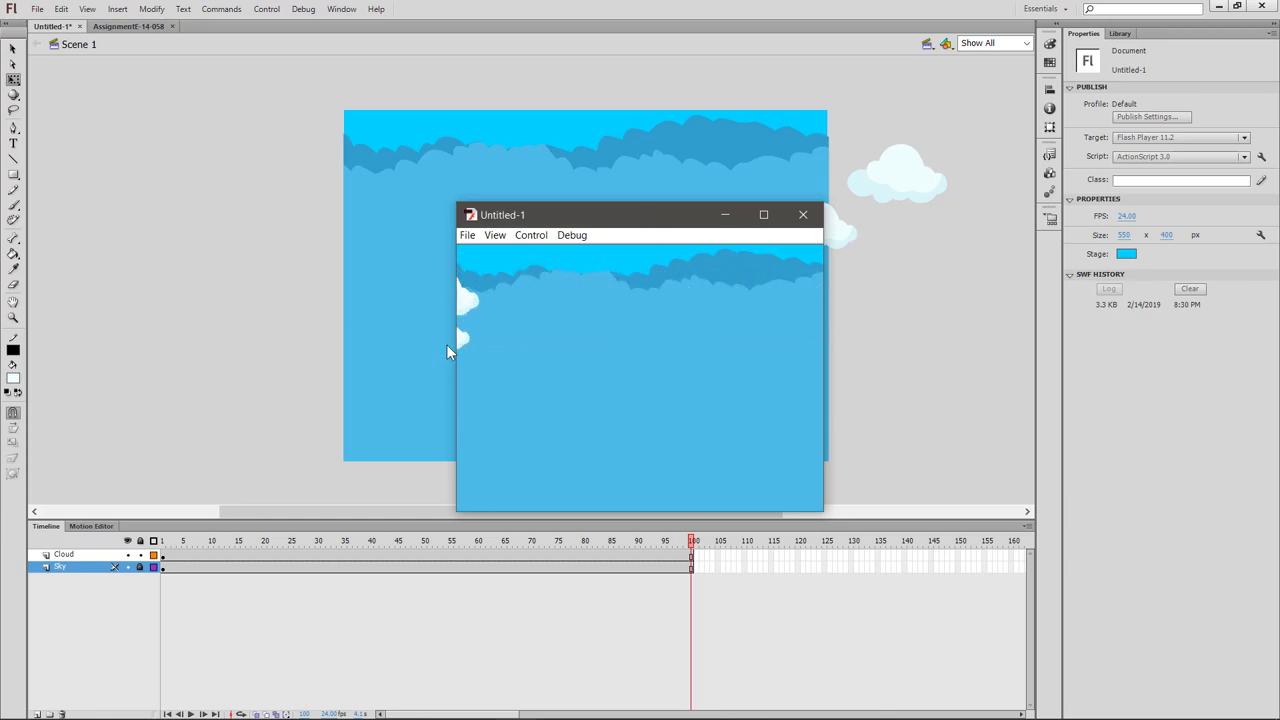
left_click_drag(826, 362, 857, 362)
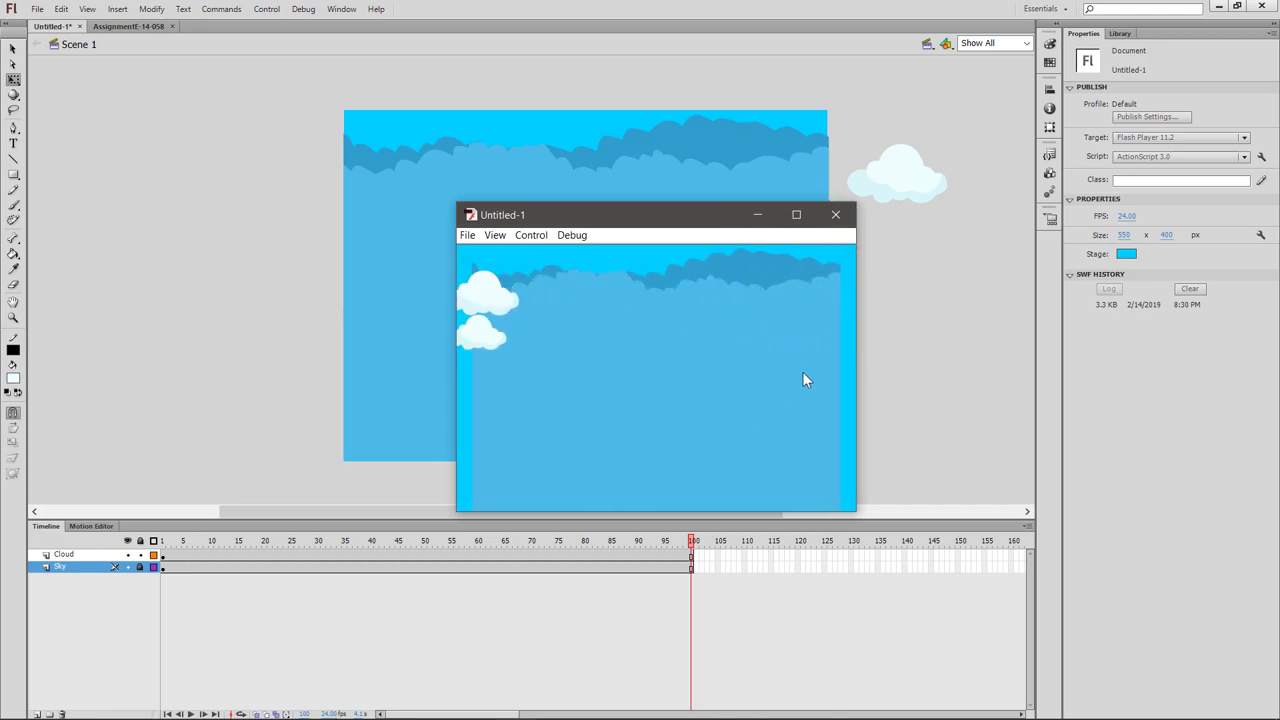
left_click(692, 562)
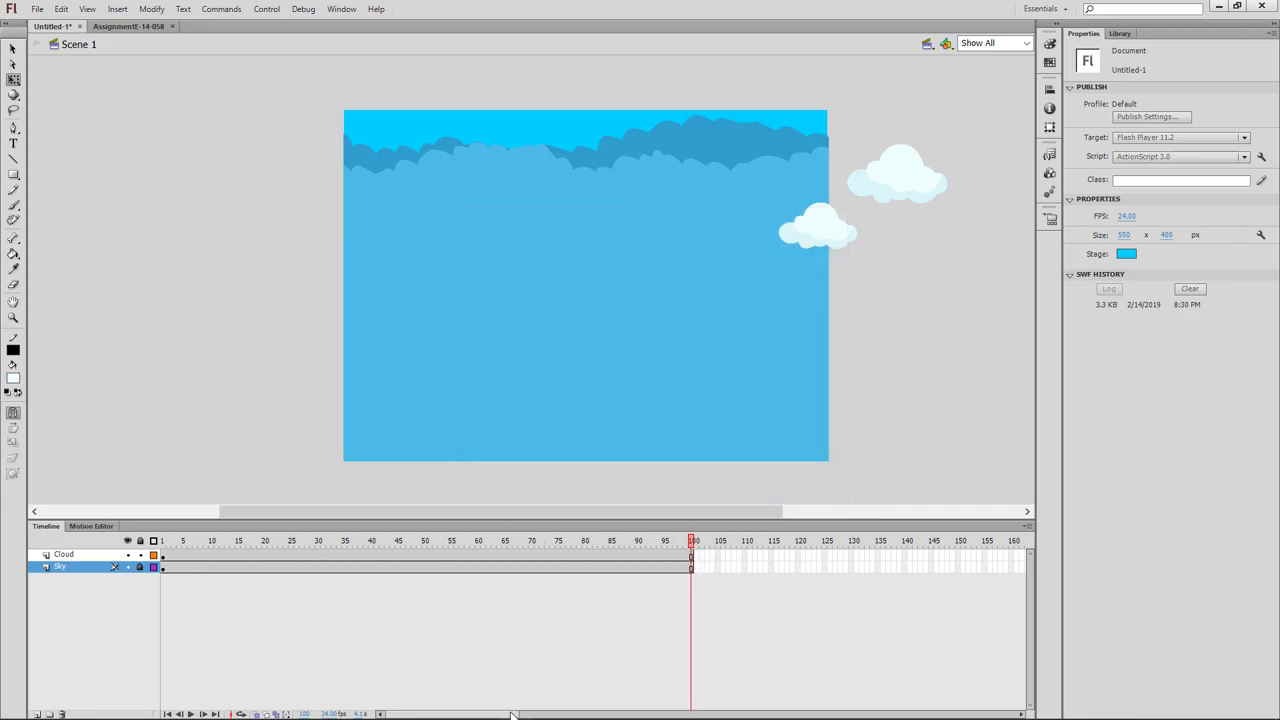
Step: Select frame 200 on Cloud and Sky and insert frames to extend both layers
left_click_drag(510, 714, 585, 714)
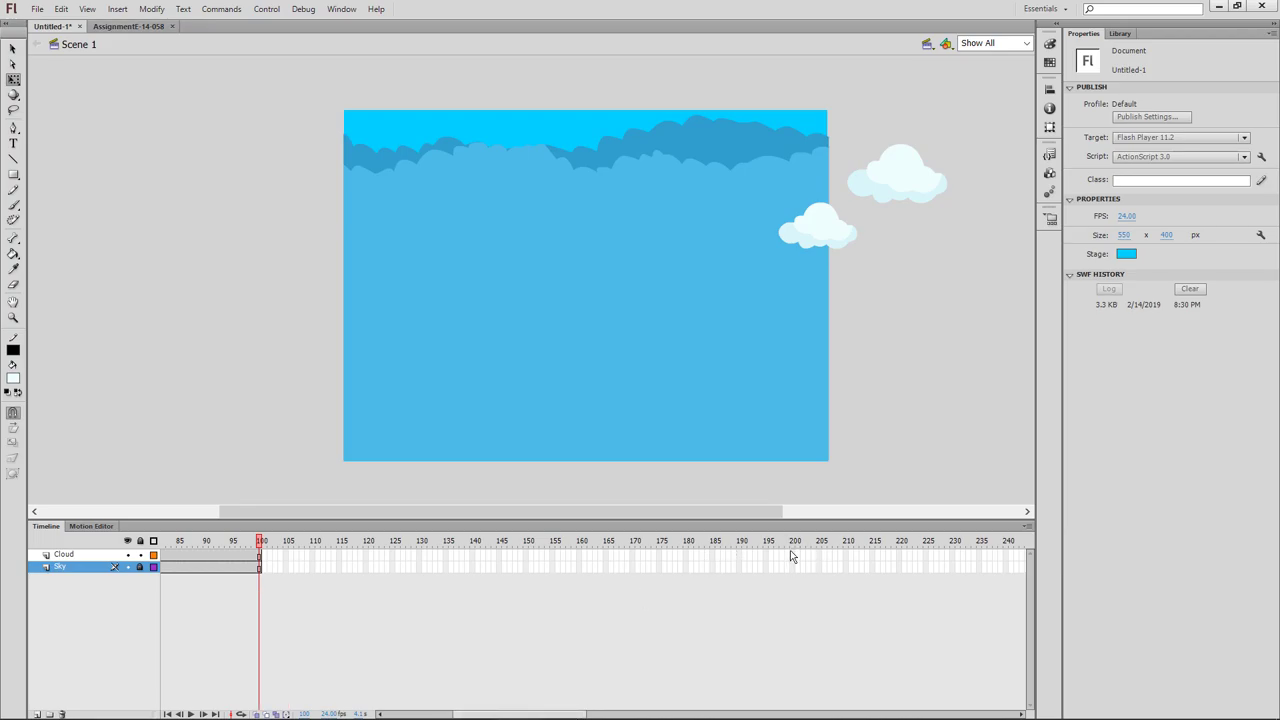
left_click_drag(792, 556, 794, 567)
right_click(794, 566)
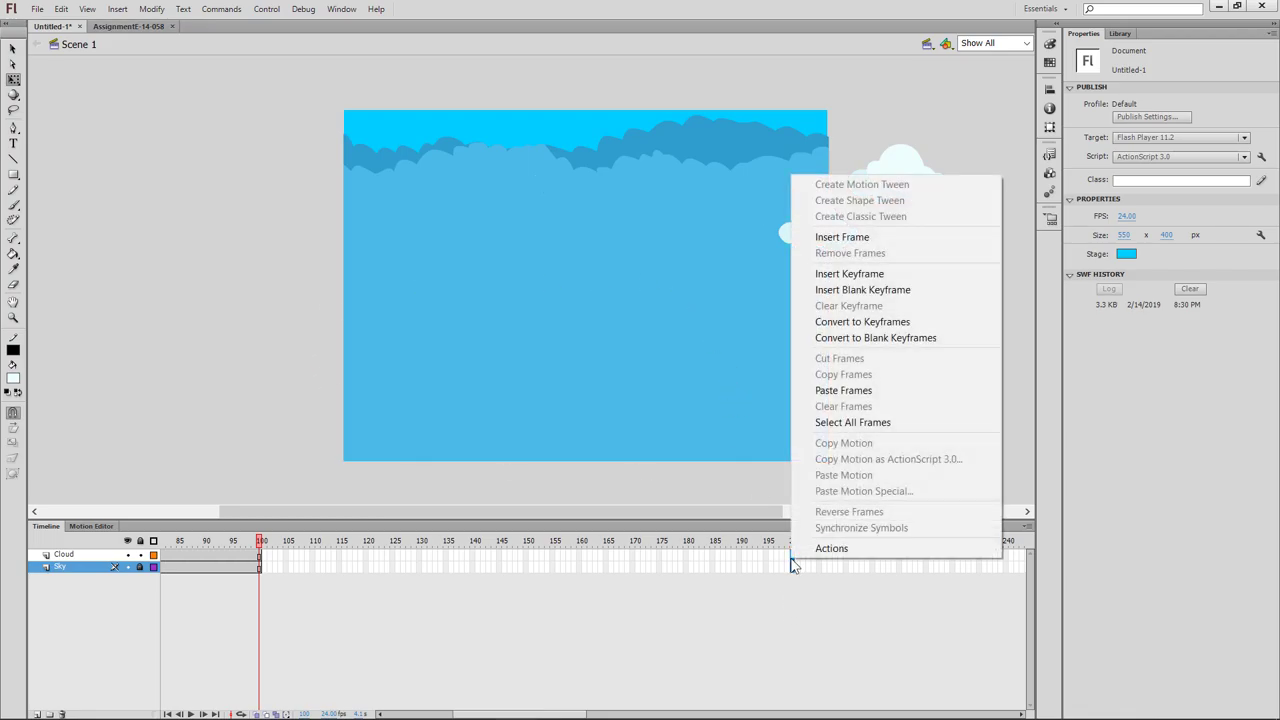
left_click(838, 237)
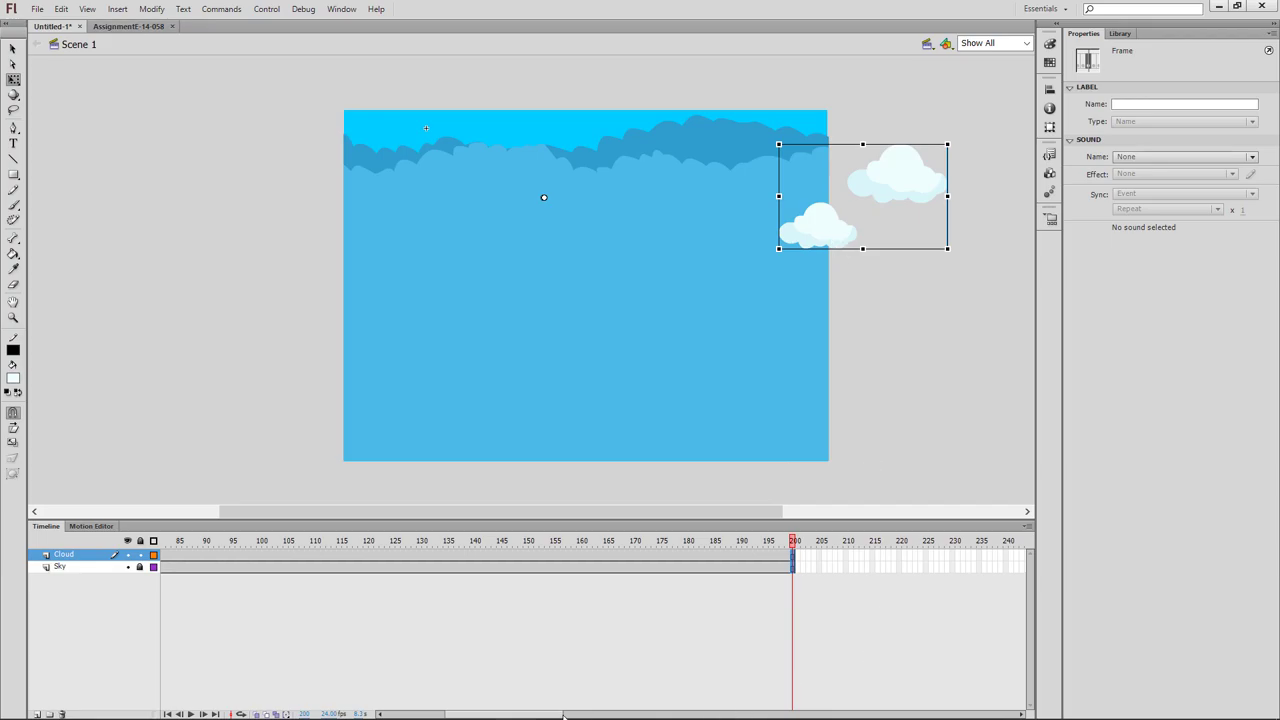
left_click_drag(563, 716, 503, 716)
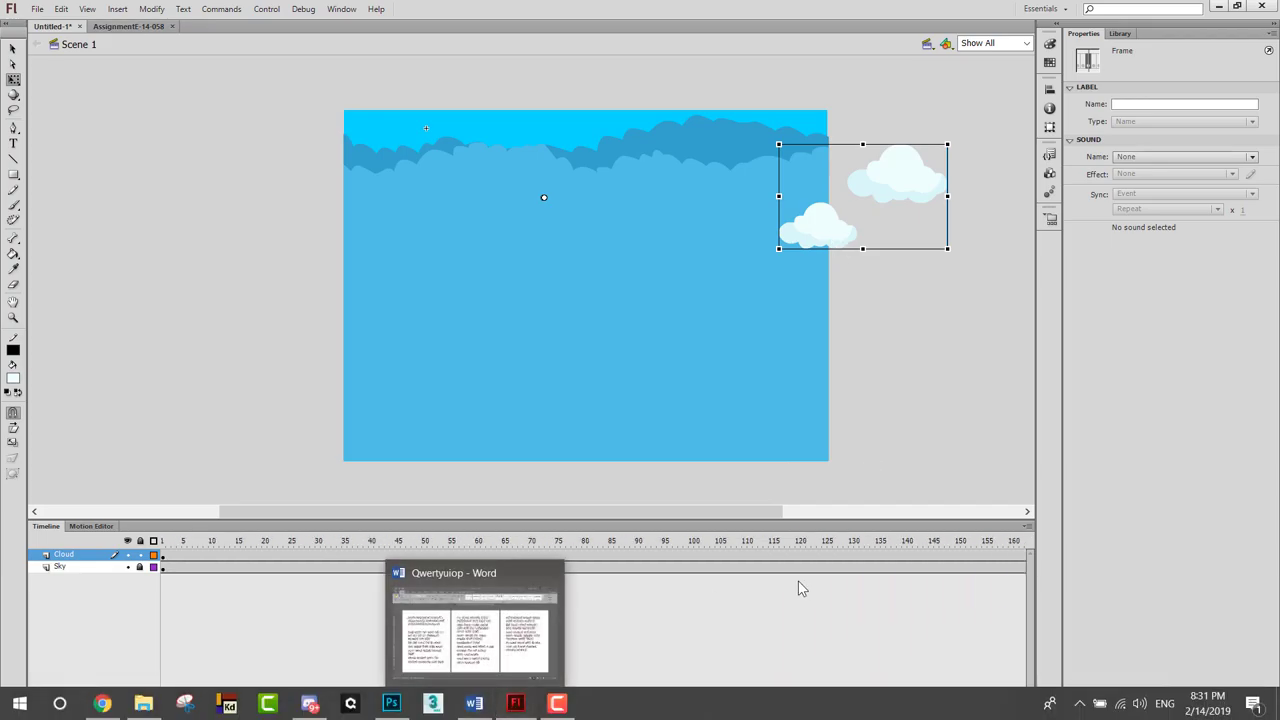
left_click(803, 611)
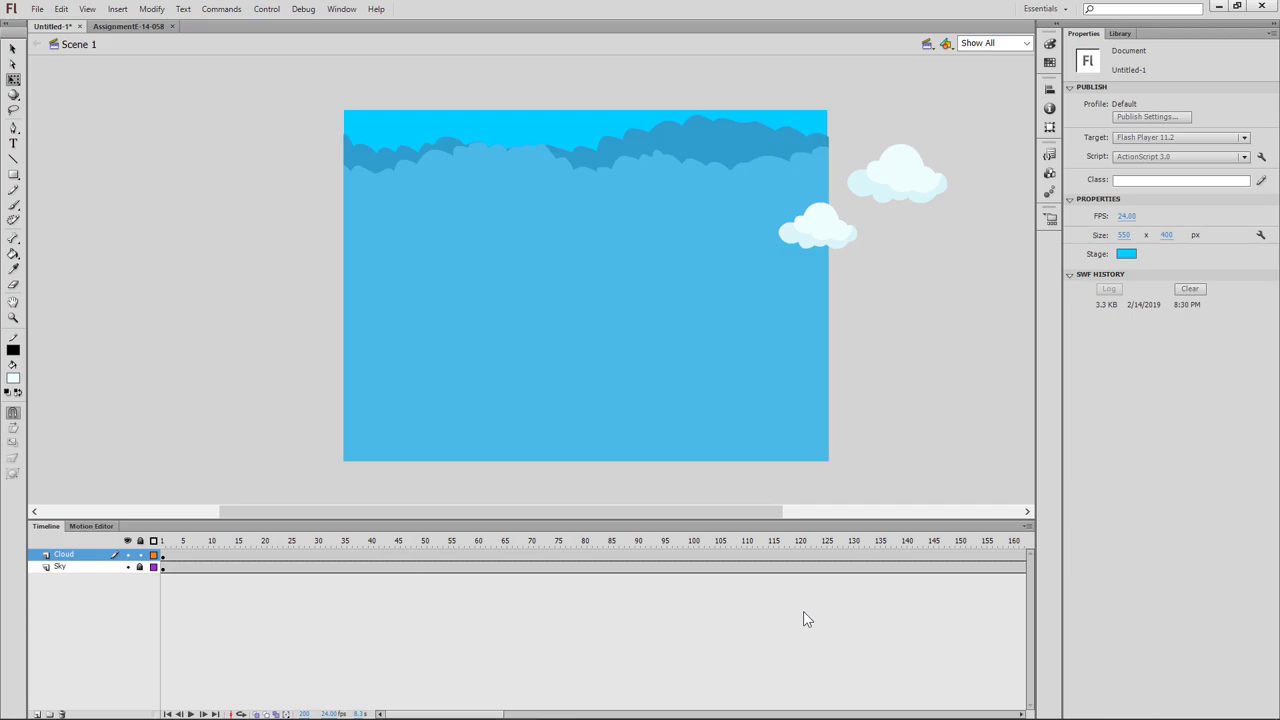
key("ctrl+Return")
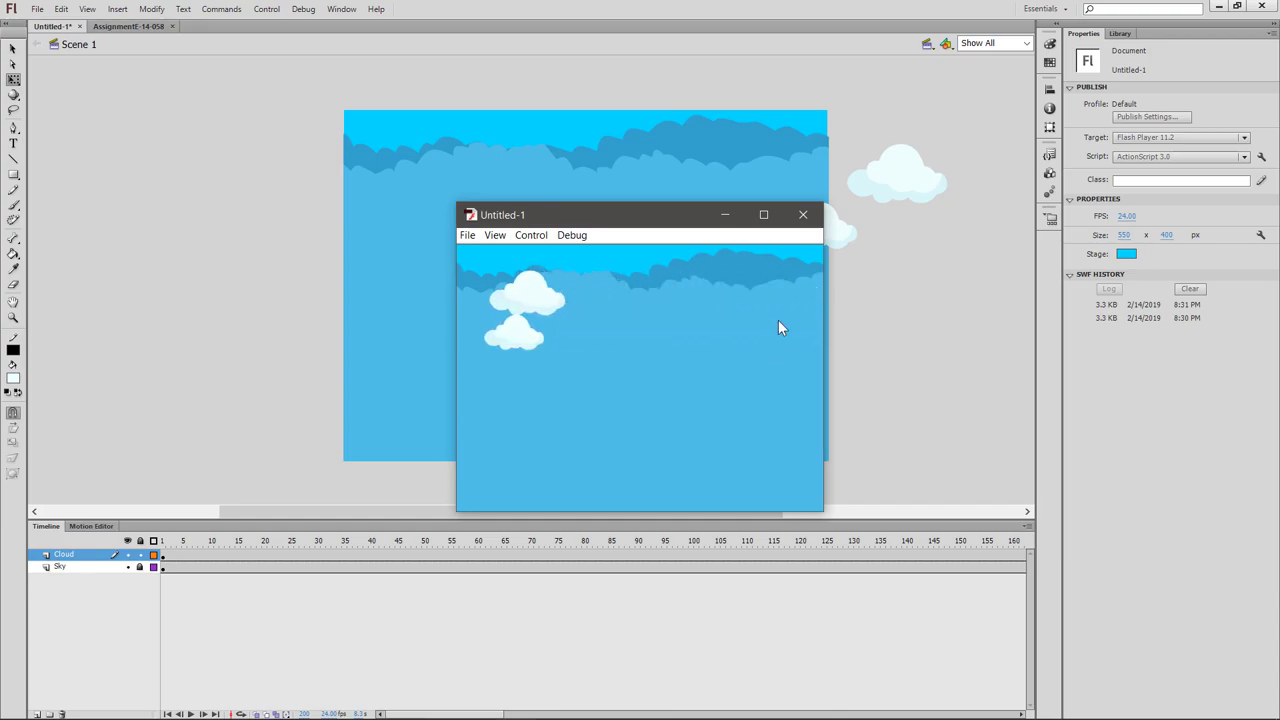
left_click(803, 214)
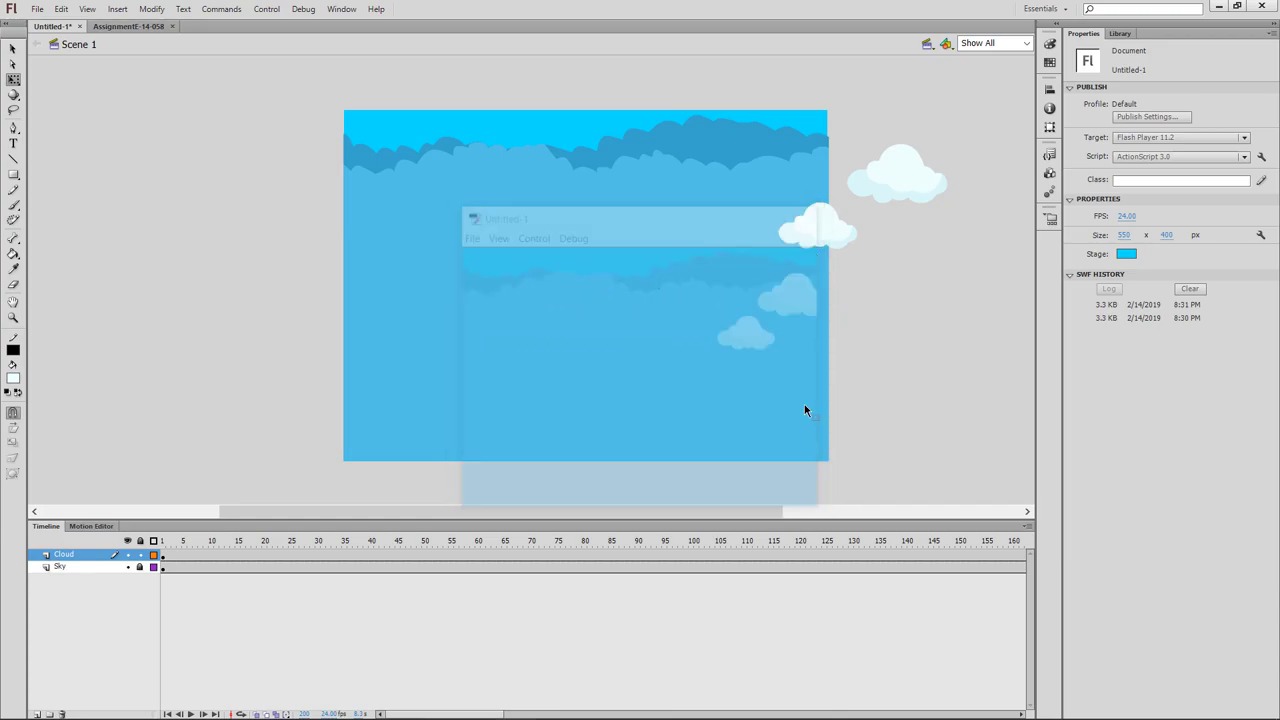
mouse_move(493, 714)
left_mouse_down()
mouse_move(591, 717)
mouse_move(492, 714)
left_mouse_up()
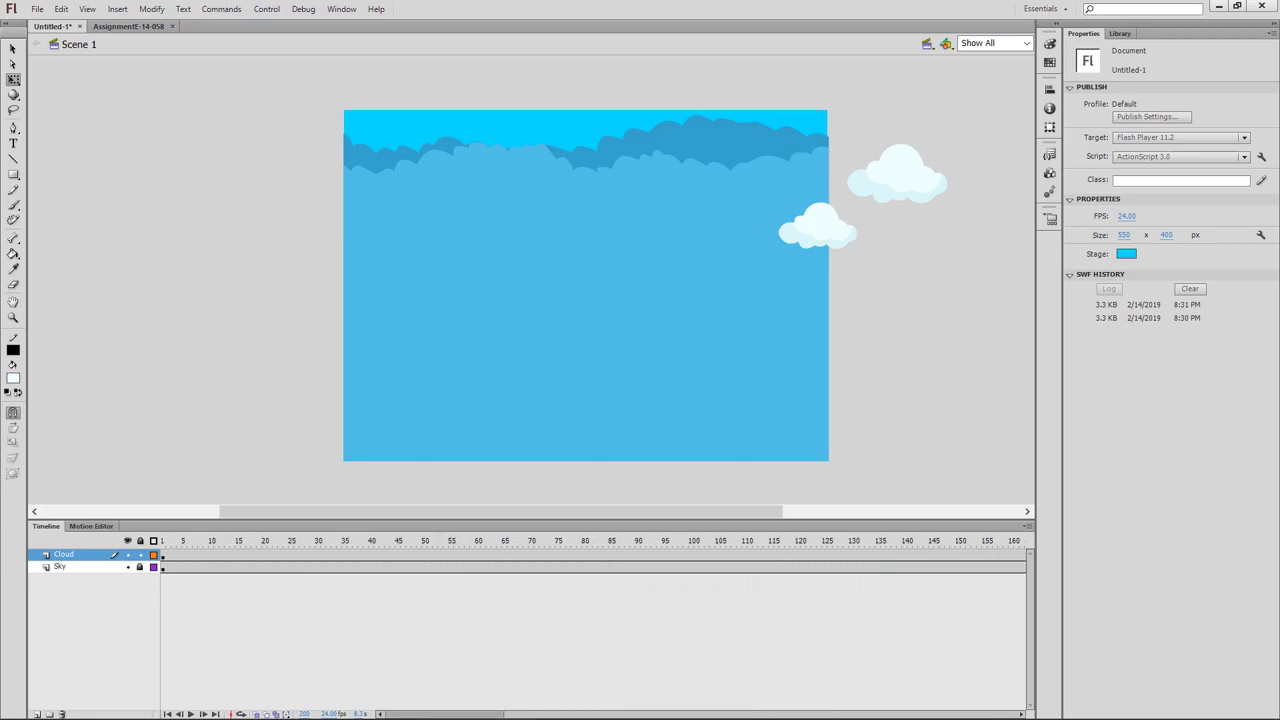
Step: Extend only the Cloud layer to frame 300 with Insert Frame
left_click_drag(400, 714, 394, 621)
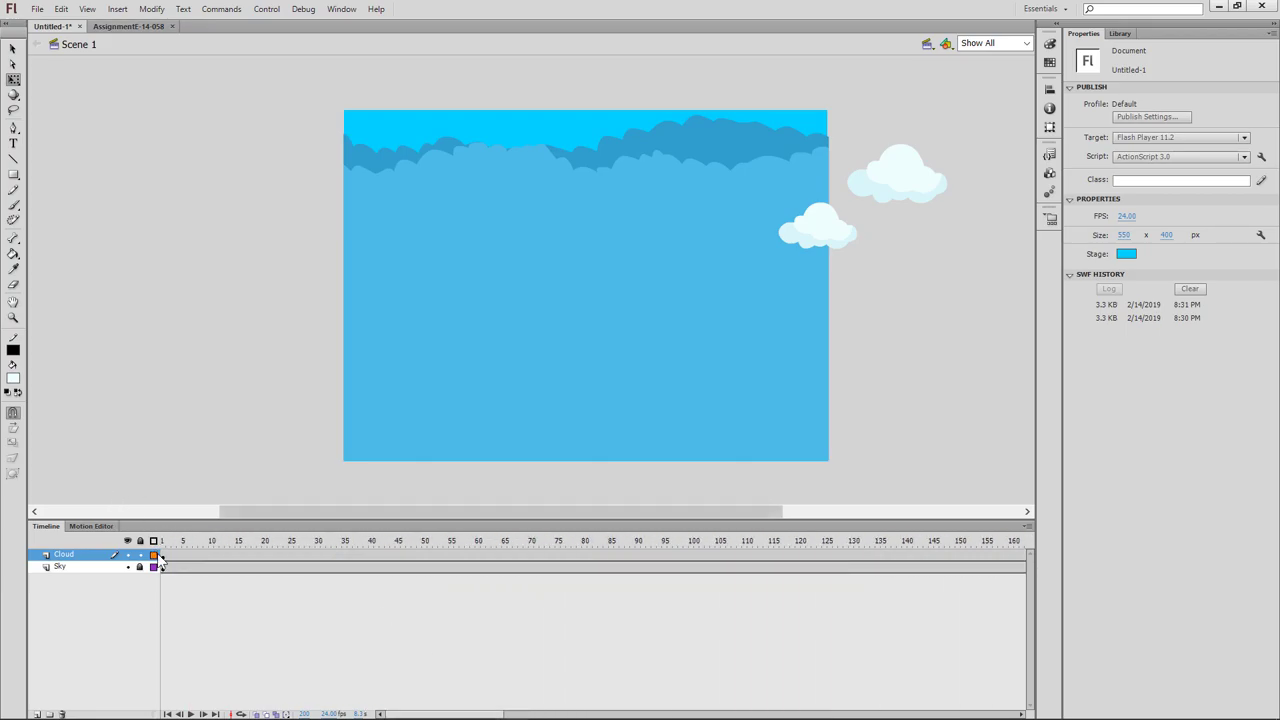
left_click_drag(165, 560, 697, 548)
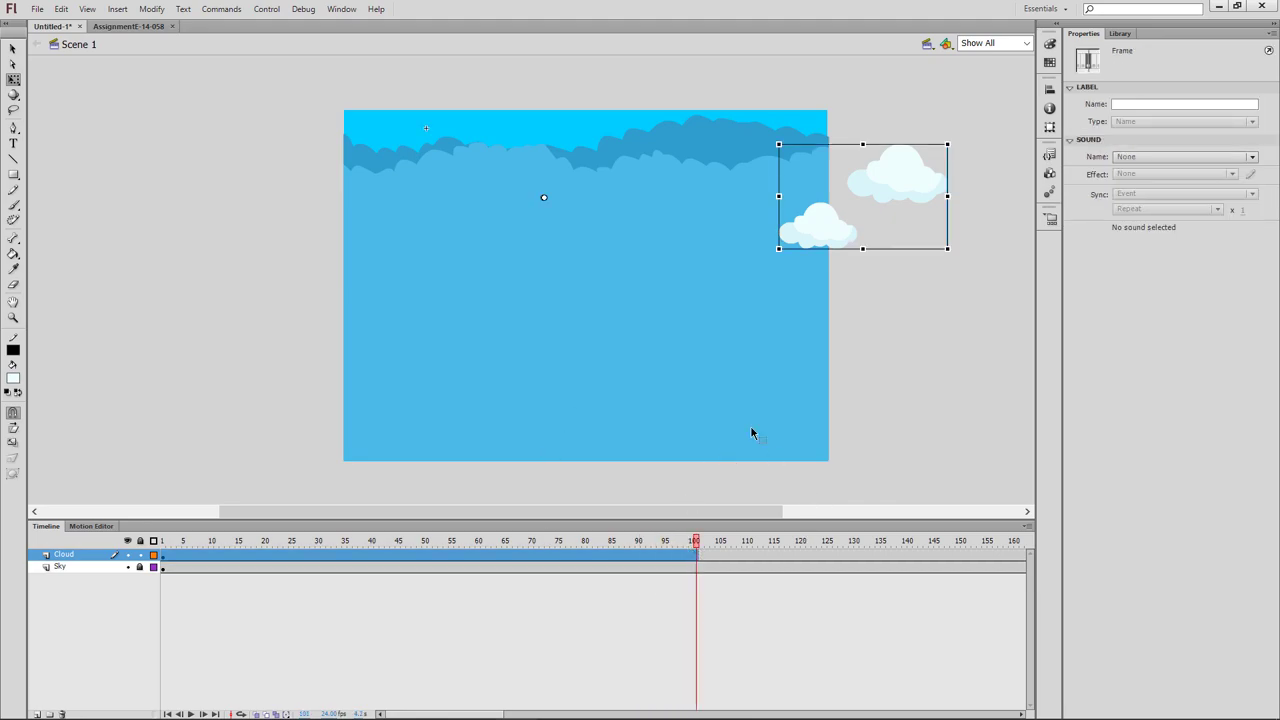
left_click_drag(474, 714, 468, 621)
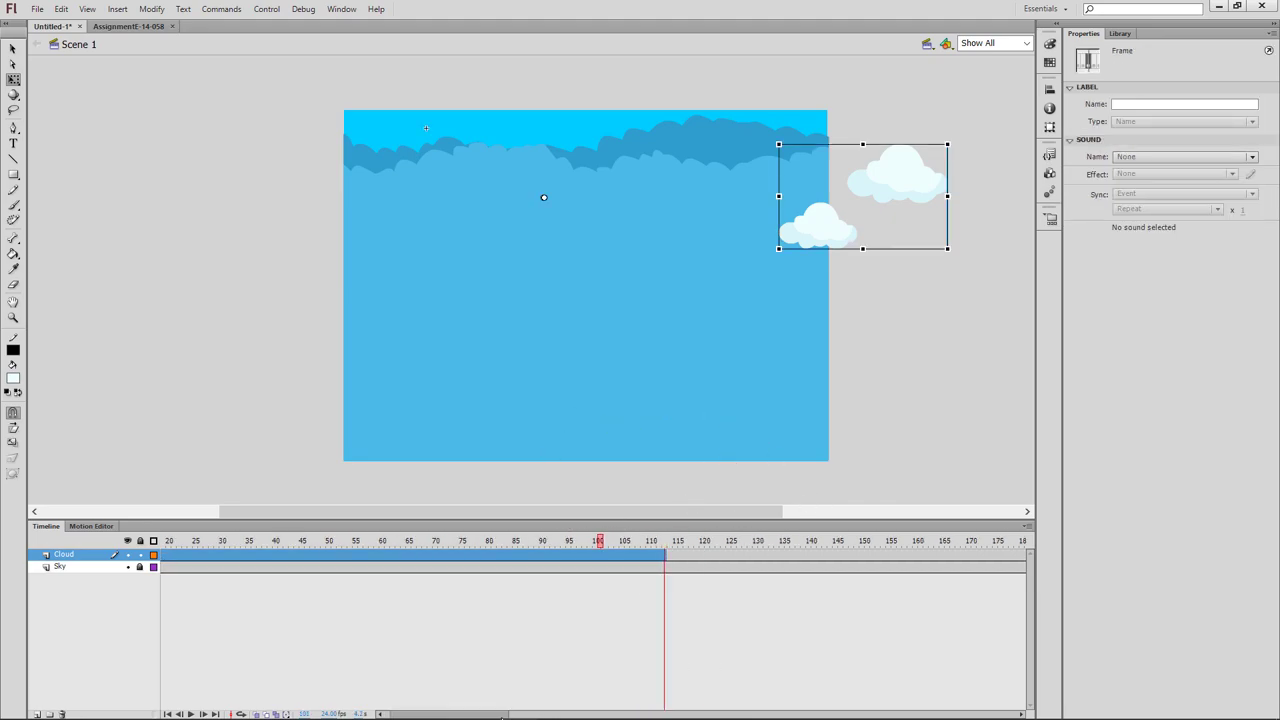
left_click(468, 621)
left_click_drag(299, 558, 822, 613)
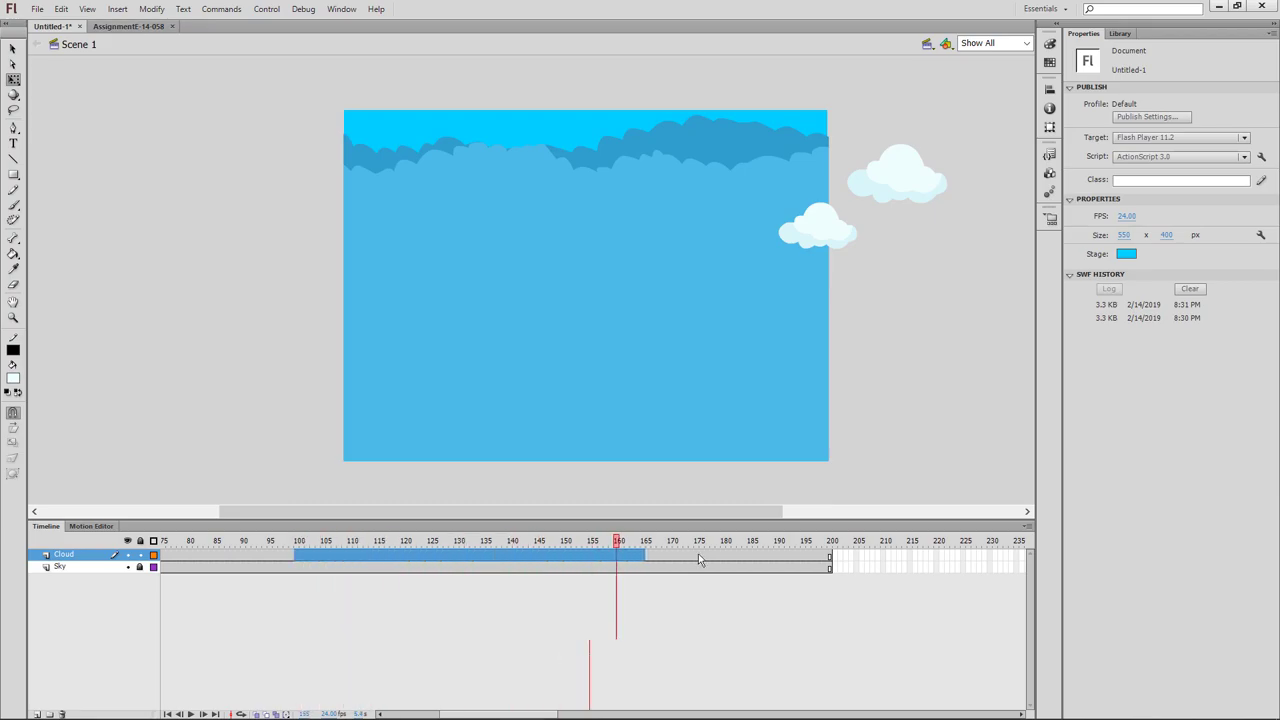
left_click(822, 630)
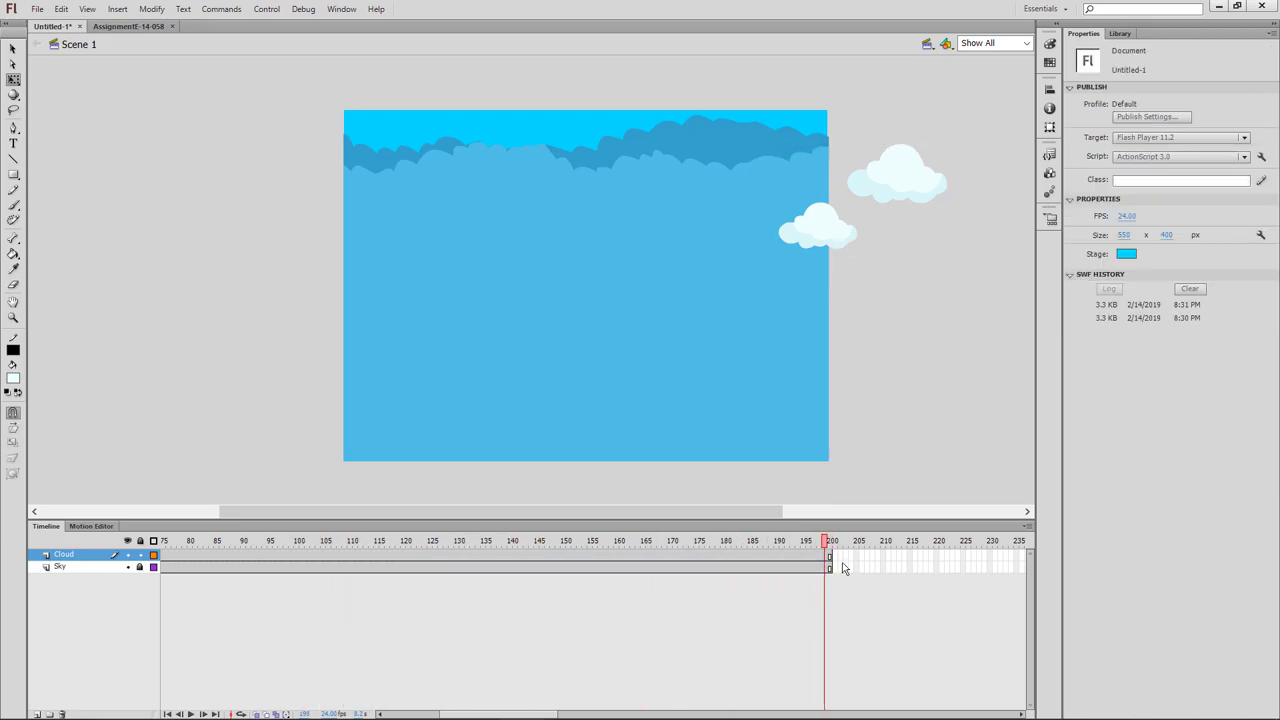
left_click(634, 712)
left_click_drag(634, 712, 599, 712)
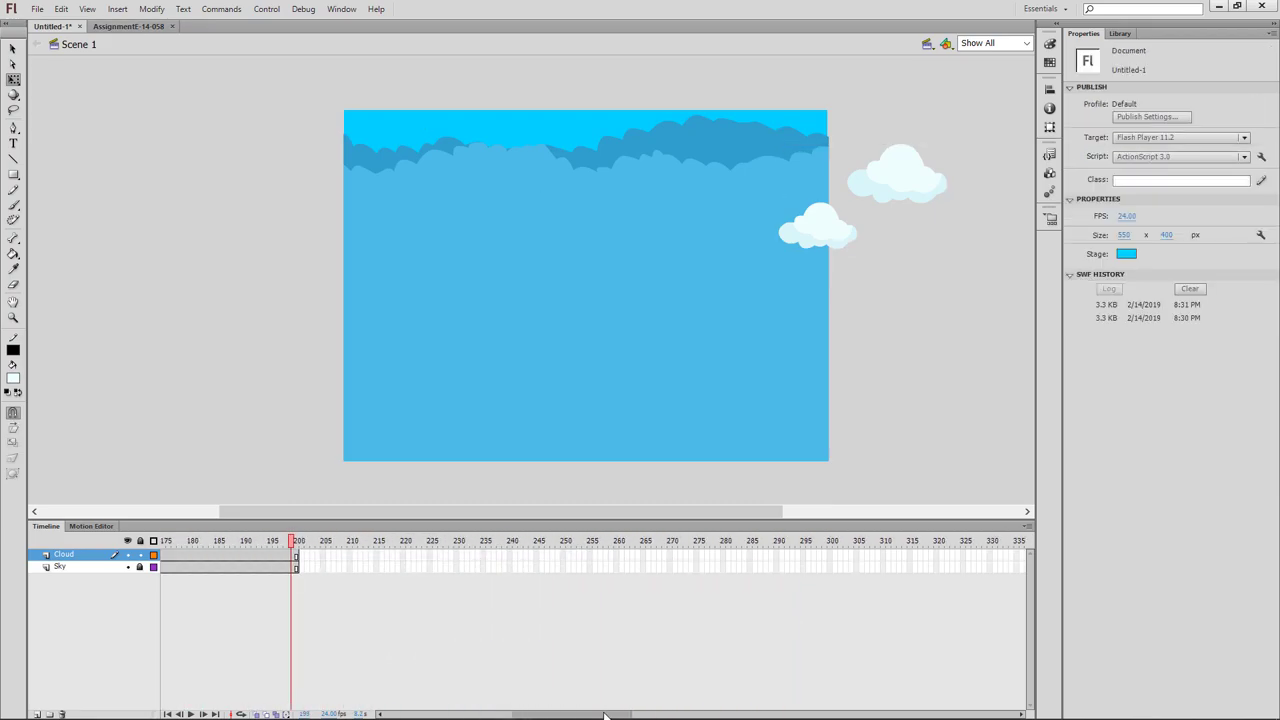
right_click(831, 559)
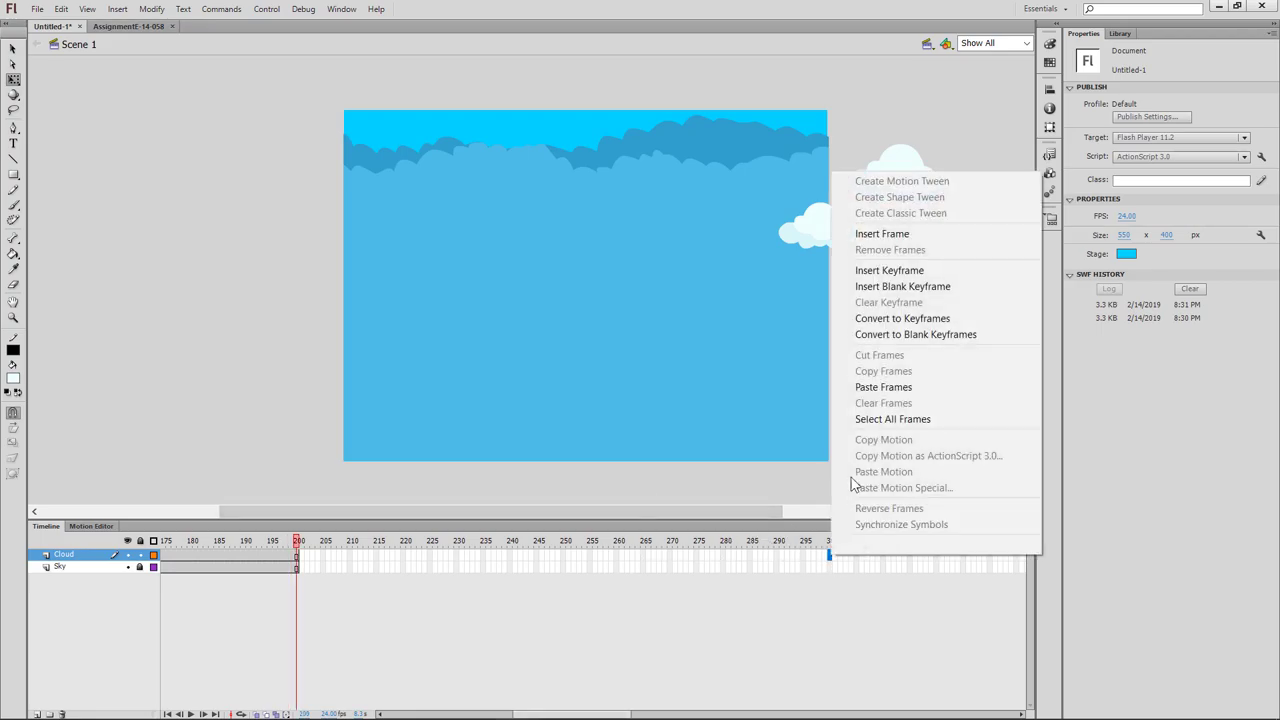
left_click(889, 236)
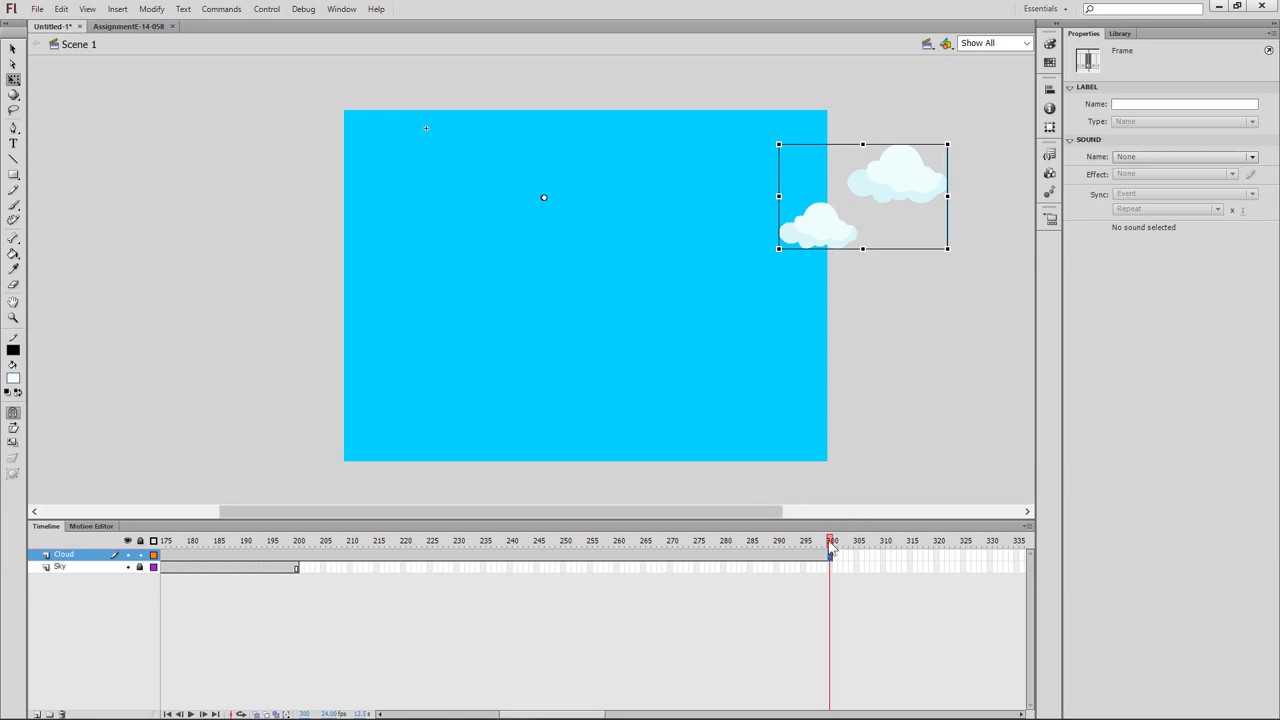
Step: Scrub back through the animation, checking the sky at frame 157, to frame 1
mouse_move(830, 558)
left_mouse_down()
mouse_move(266, 585)
mouse_move(800, 566)
mouse_move(440, 580)
left_mouse_up()
left_click_drag(167, 591, 128, 591)
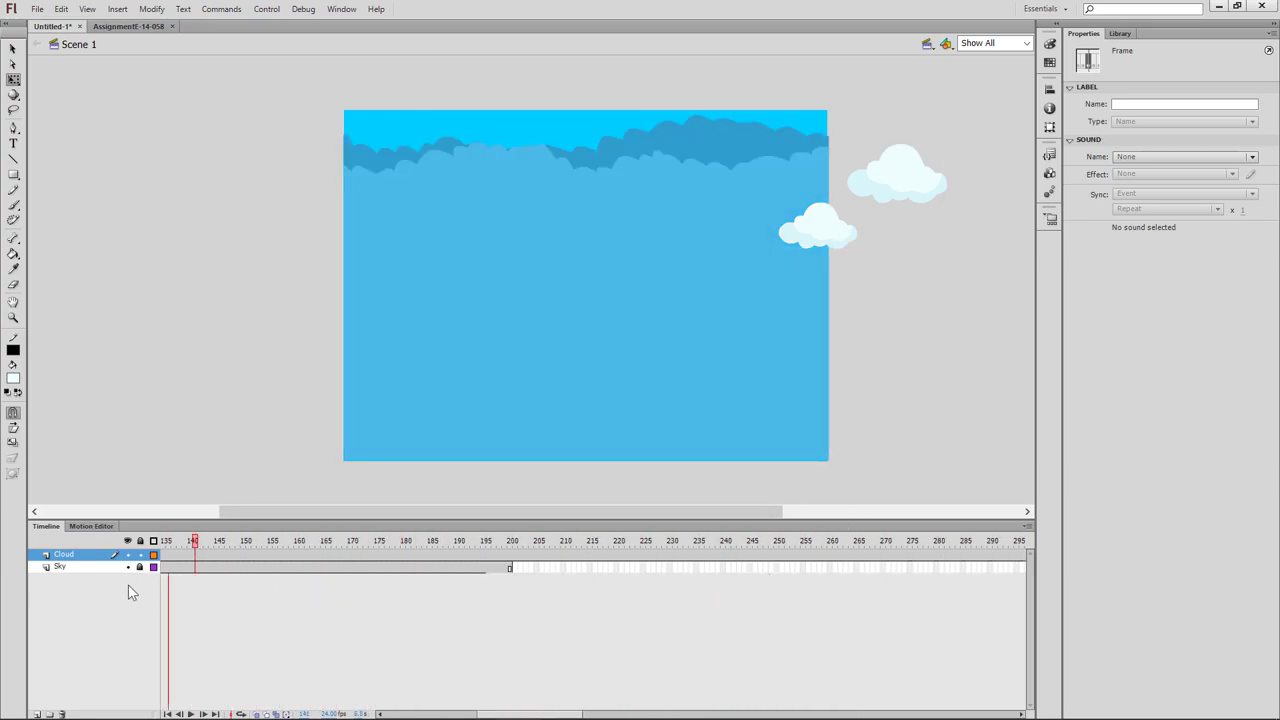
left_click(440, 540)
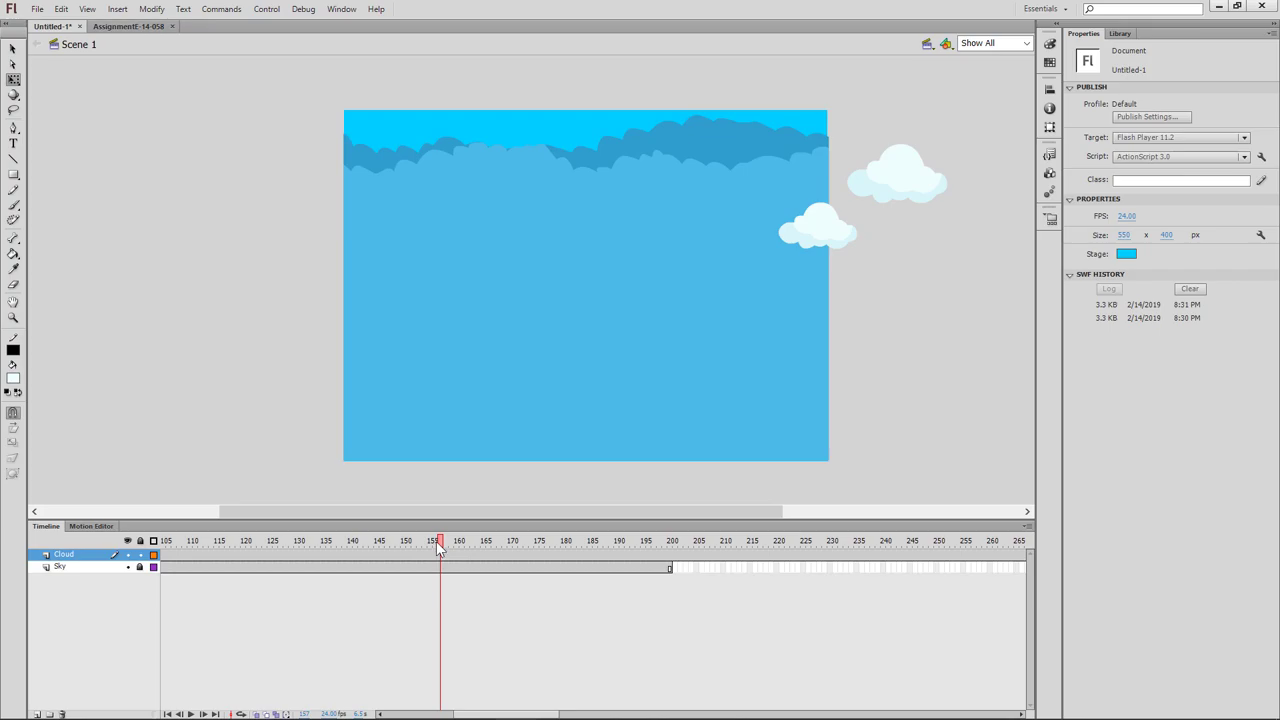
left_click_drag(436, 541, 3, 603)
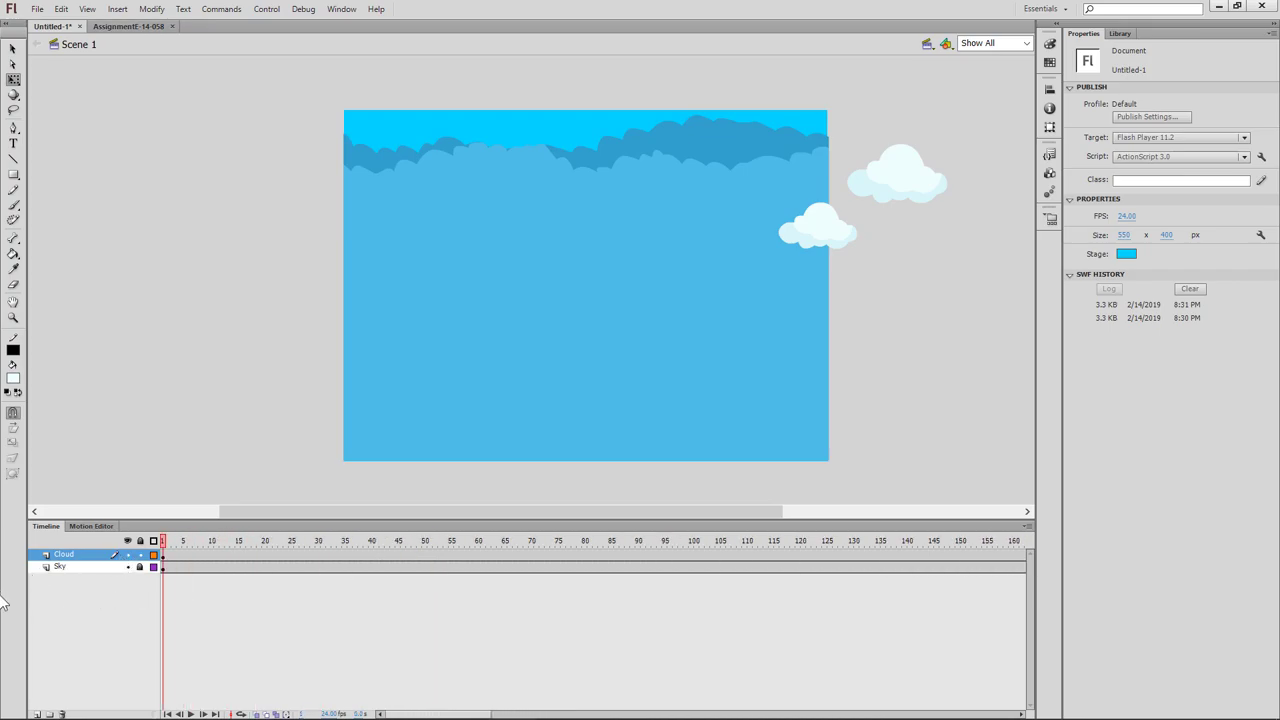
mouse_move(197, 566)
left_mouse_down()
mouse_move(231, 577)
mouse_move(166, 577)
left_mouse_up()
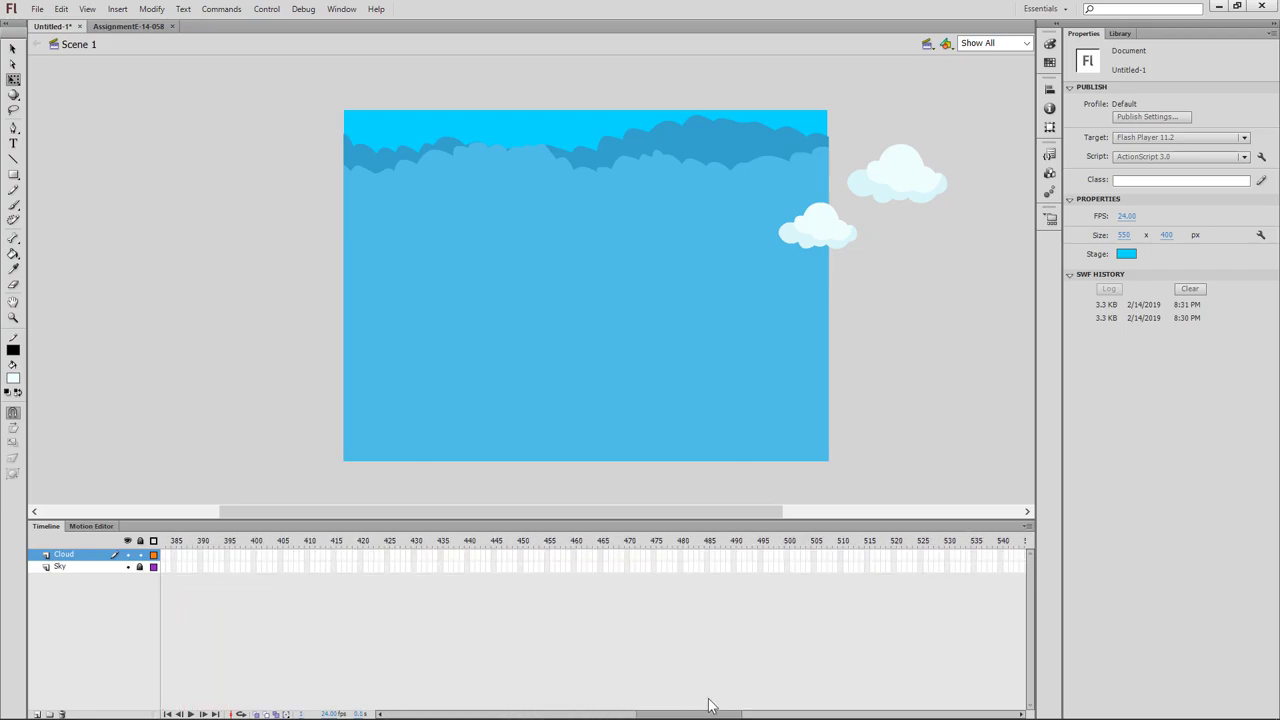
left_click_drag(487, 716, 714, 716)
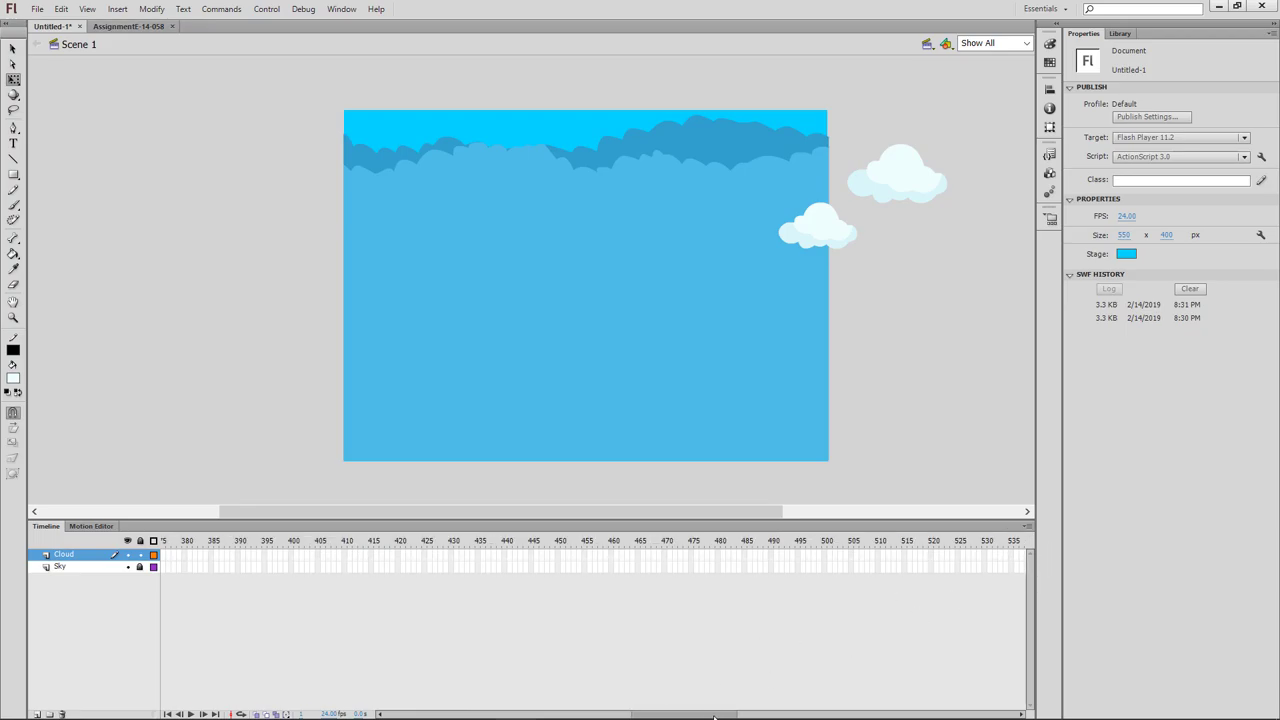